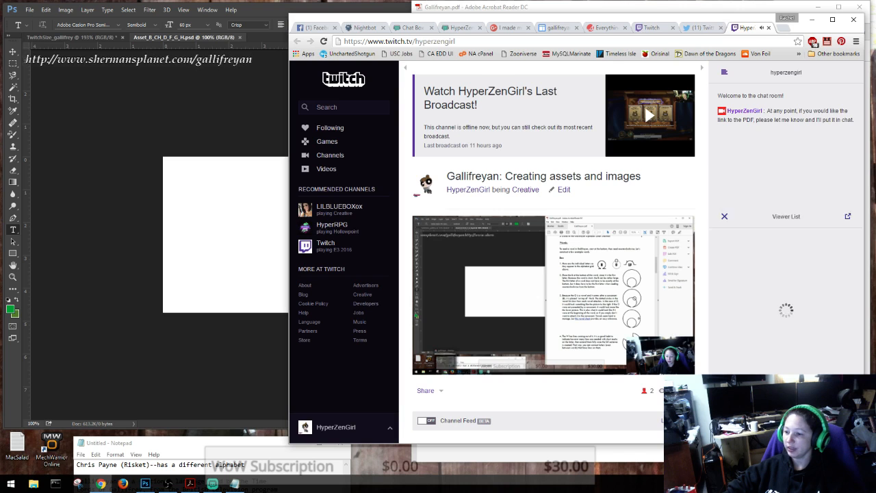
pyautogui.write('http://ww')
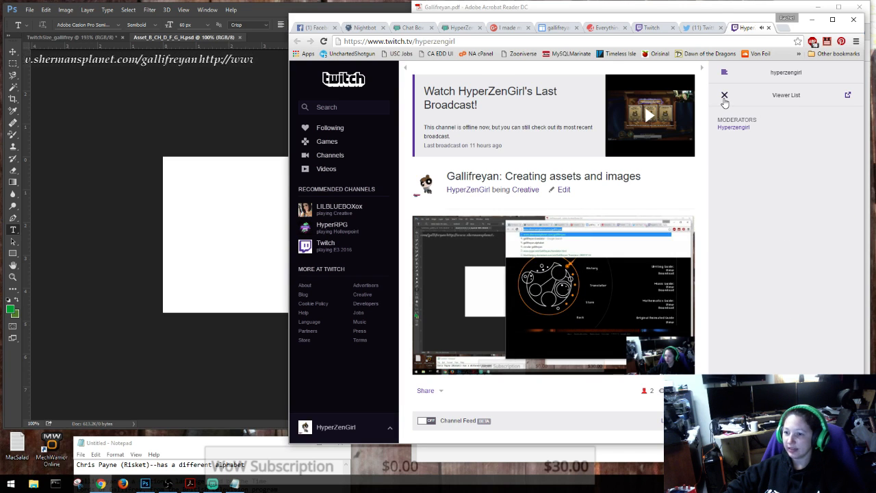
pyautogui.write('.sher')
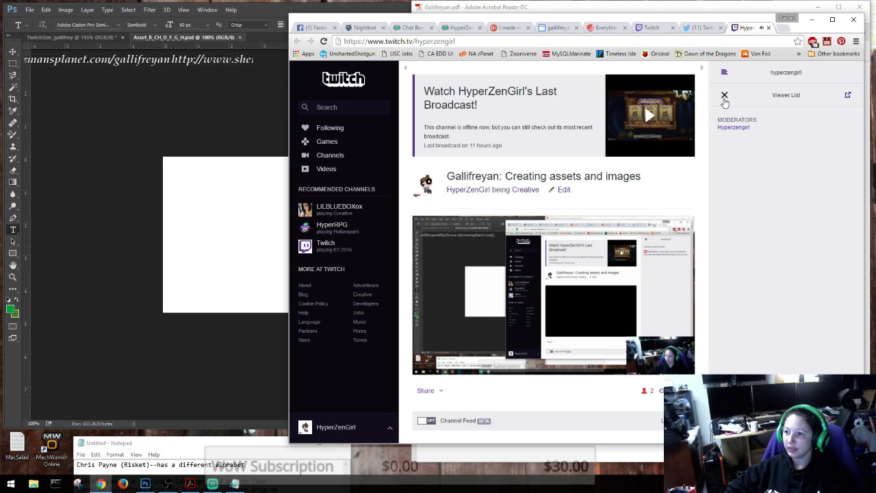
pyautogui.write('an')
# Close the viewer list in the Twitch chat, and close the "Everything" page while staying on the shermansplanet.com/gallifreyan page.
pyautogui.click(724, 96)
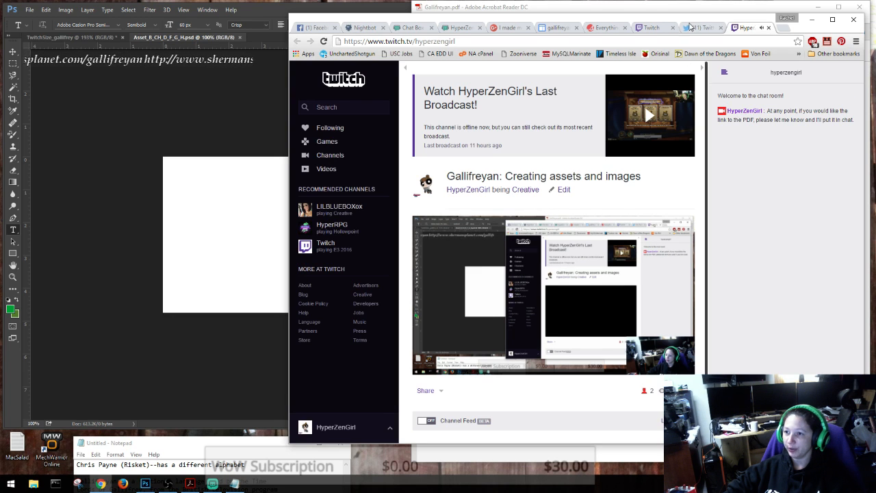
pyautogui.click(691, 27)
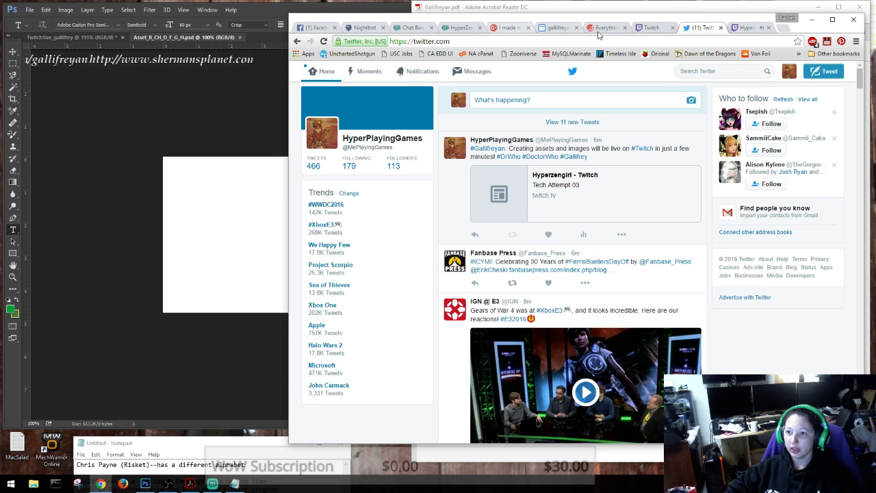
pyautogui.click(556, 28)
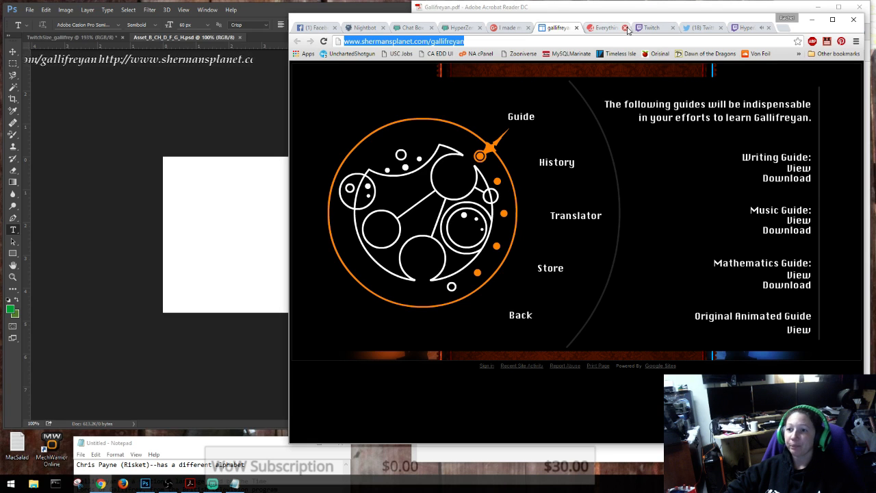
pyautogui.click(625, 28)
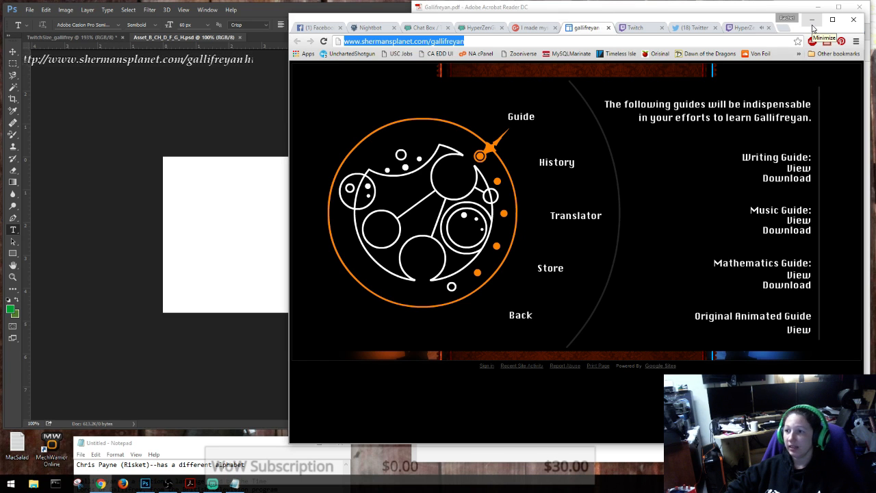
# Put the browser away and examine the alphabet chart on page 1 of the Gallifreyan PDF in Acrobat Reader.
pyautogui.click(813, 27)
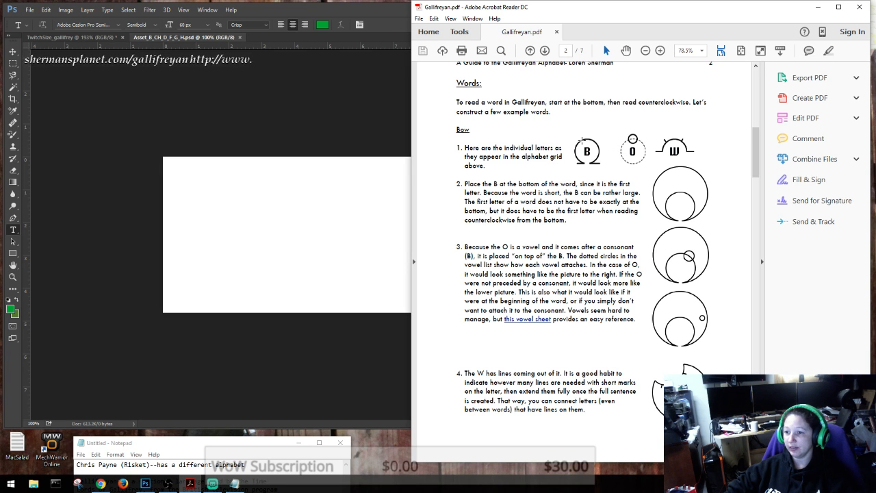
pyautogui.scroll(8, 585, 156)
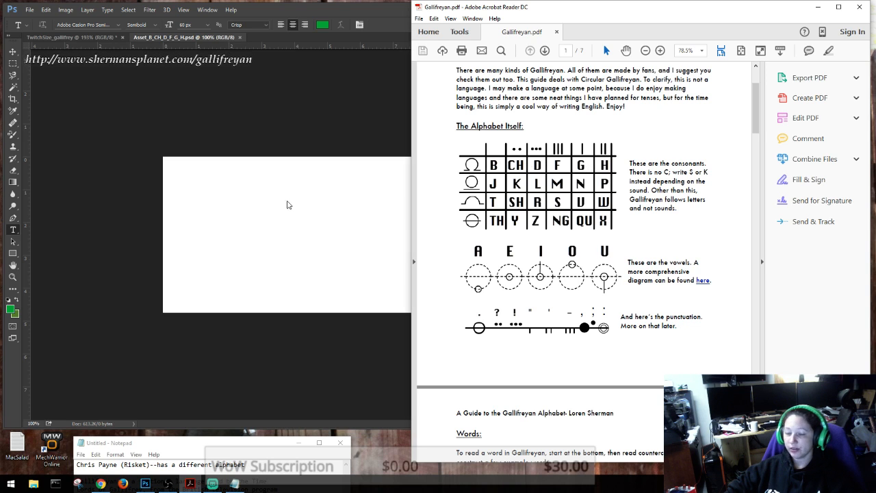
# Switch to Photoshop and draw a circle about 115 px across with the Ellipse tool in the canvas's upper-left area.
pyautogui.click(102, 117)
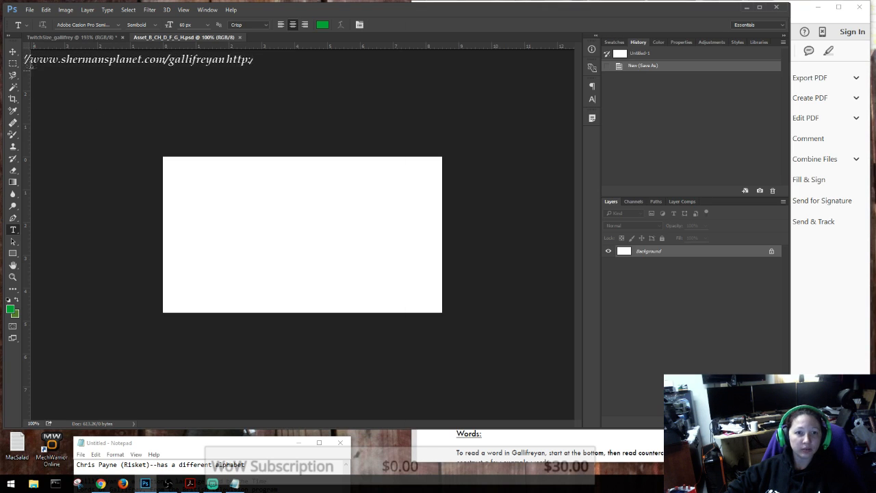
pyautogui.click(13, 182)
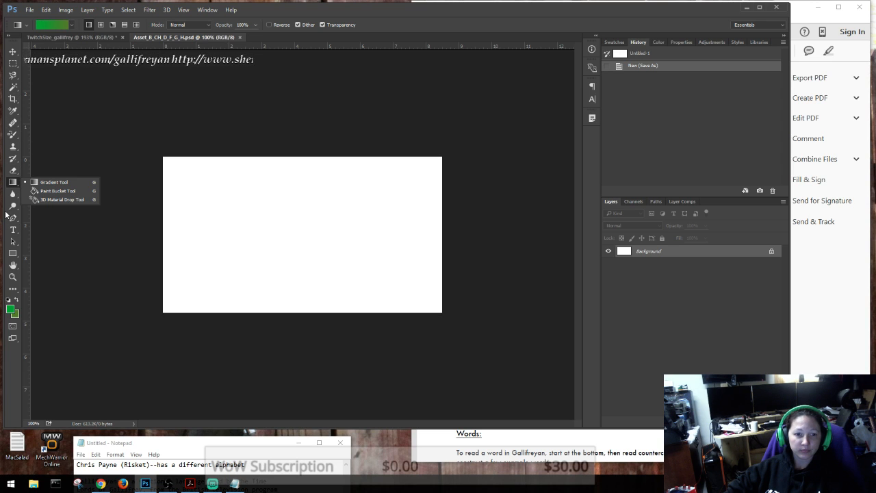
pyautogui.click(13, 253)
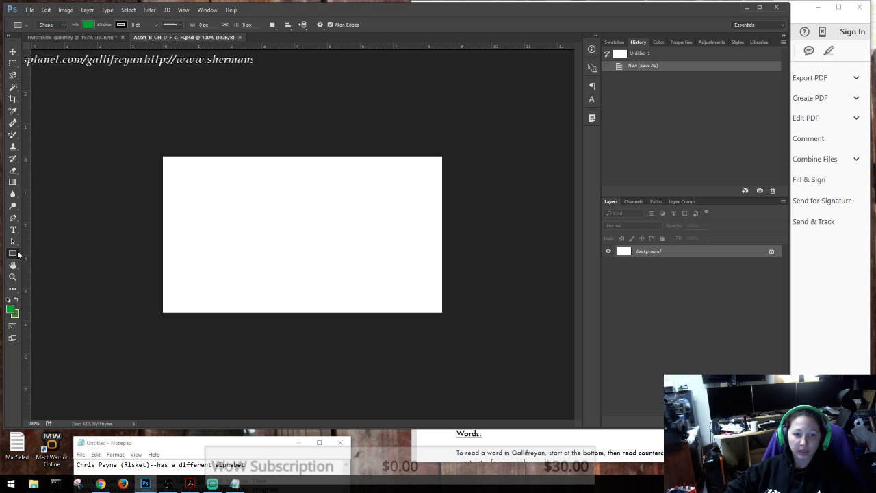
pyautogui.click(17, 253)
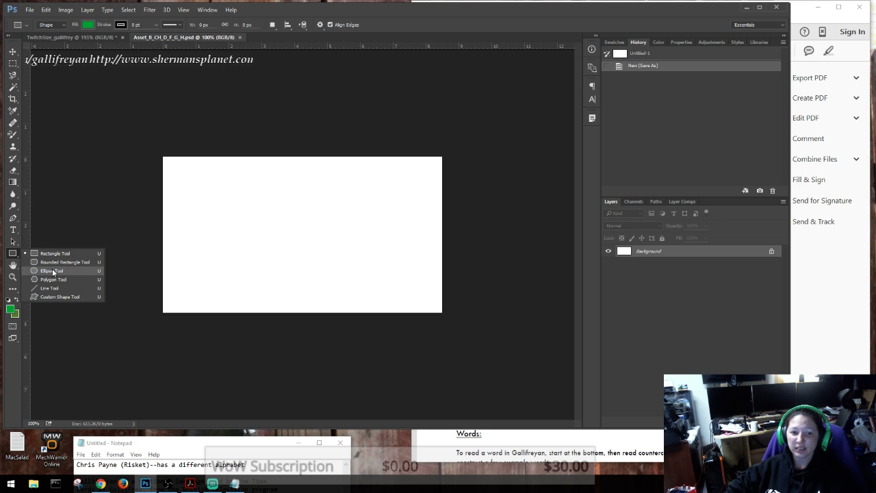
pyautogui.click(52, 270)
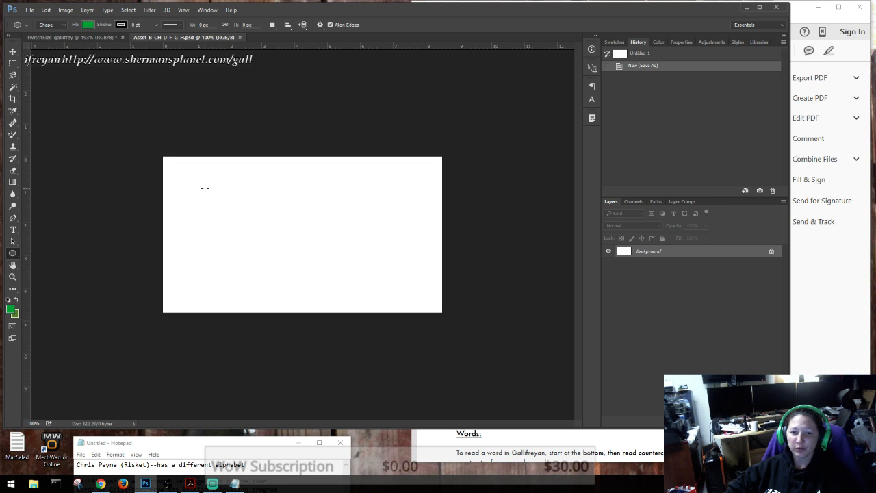
pyautogui.moveTo(204, 188); pyautogui.dragTo(278, 241)
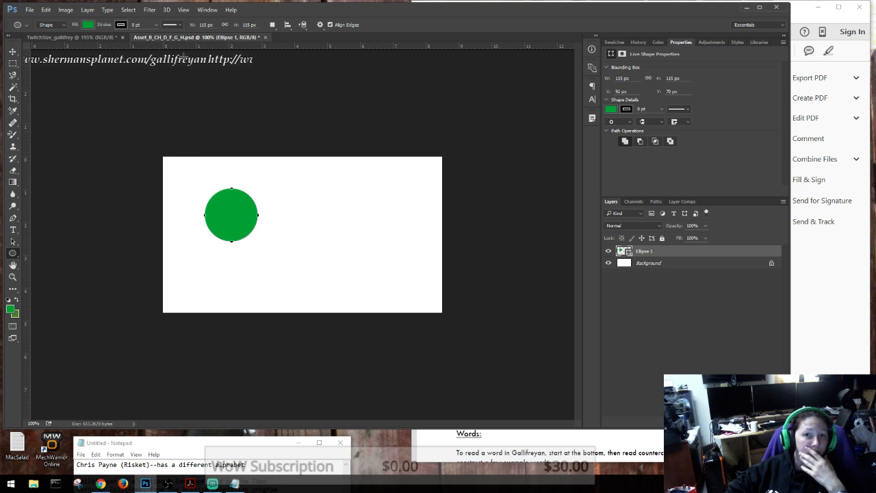
# Remove the circle's green fill by setting its fill to no color.
pyautogui.click(179, 25)
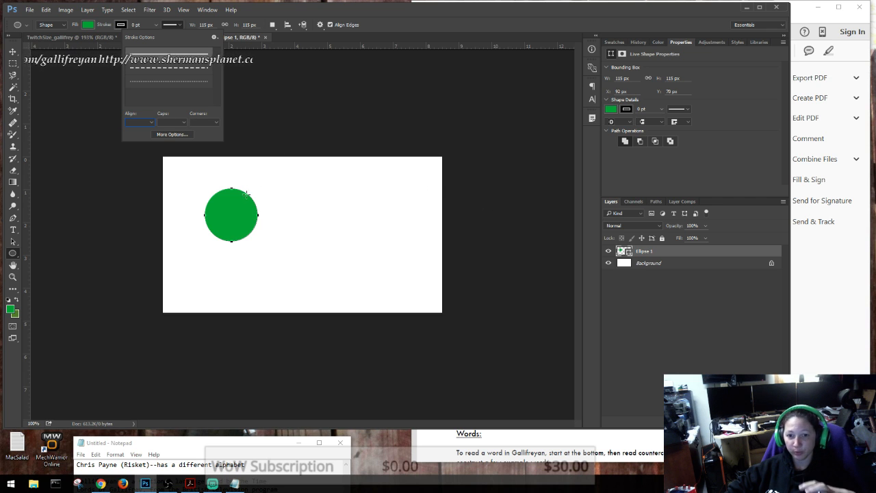
pyautogui.click(90, 26)
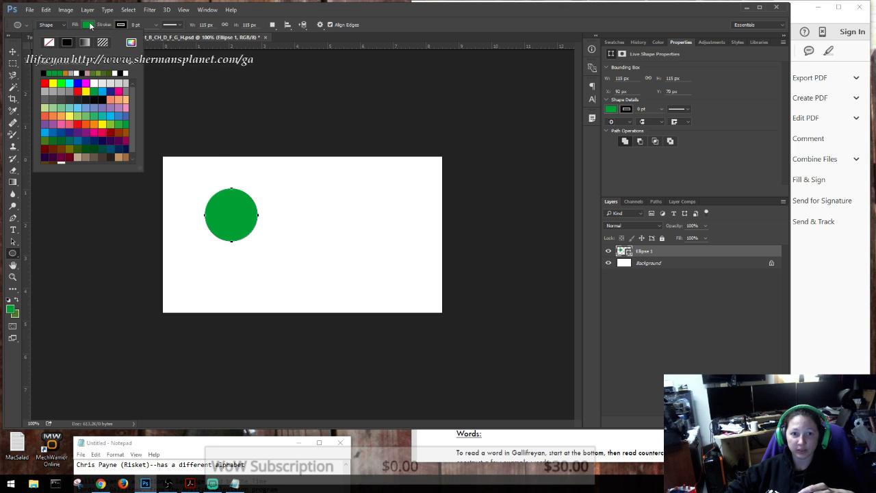
pyautogui.click(49, 42)
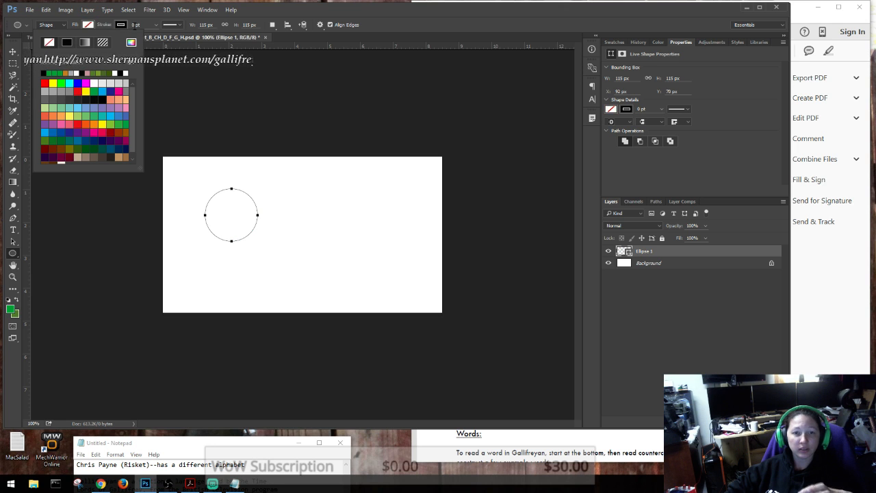
# Set the circle's stroke width to 3 pt.
pyautogui.click(145, 24)
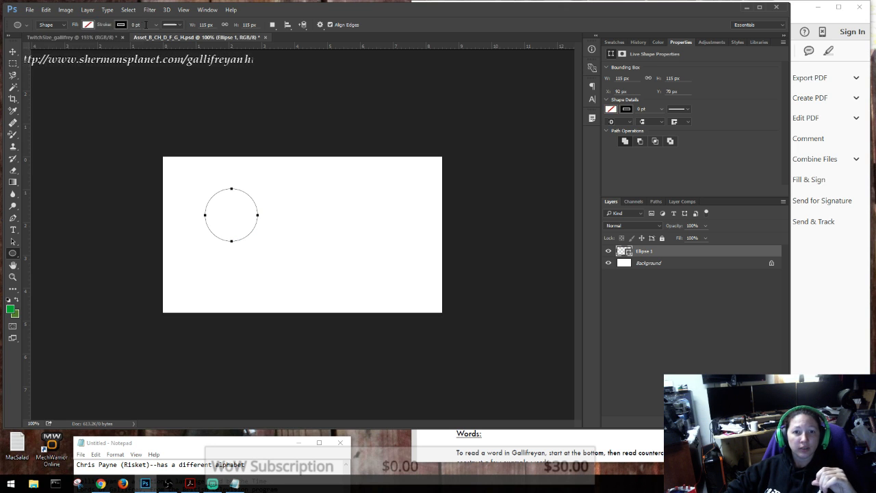
pyautogui.click(156, 24)
pyautogui.moveTo(156, 35)
pyautogui.mouseDown()
pyautogui.moveTo(182, 36)
pyautogui.moveTo(164, 36)
pyautogui.mouseUp()
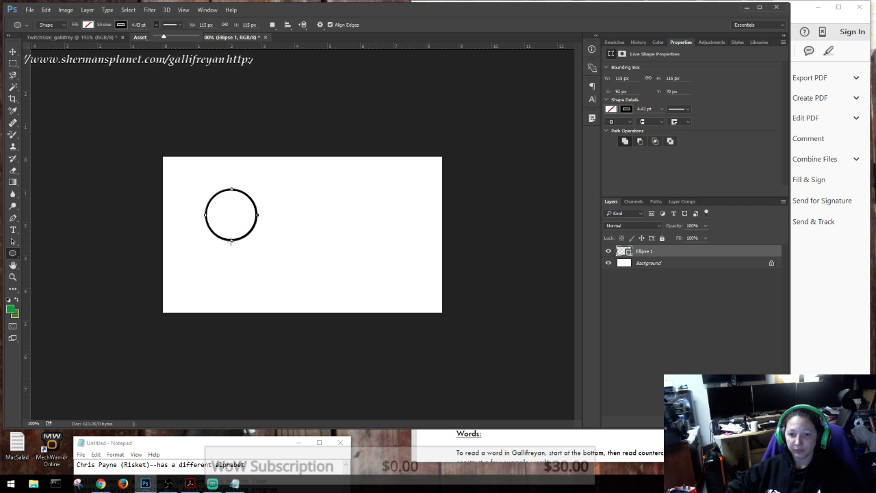
pyautogui.moveTo(164, 38); pyautogui.dragTo(165, 39)
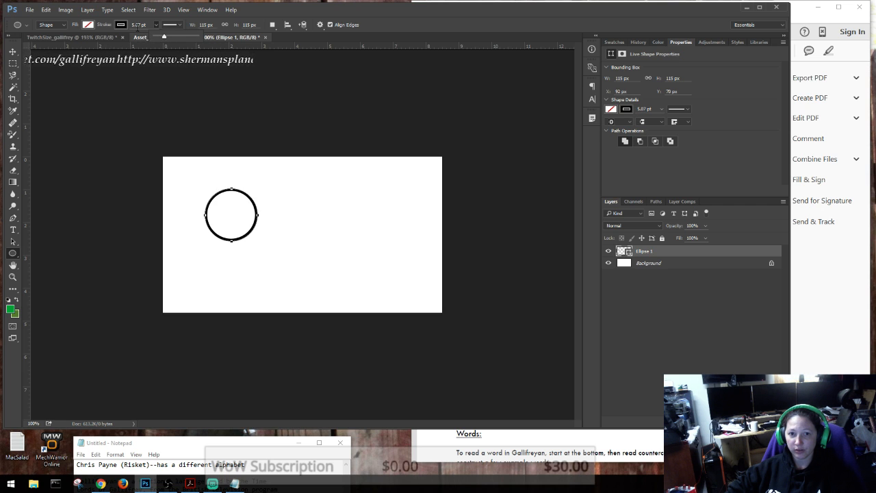
pyautogui.click(138, 26)
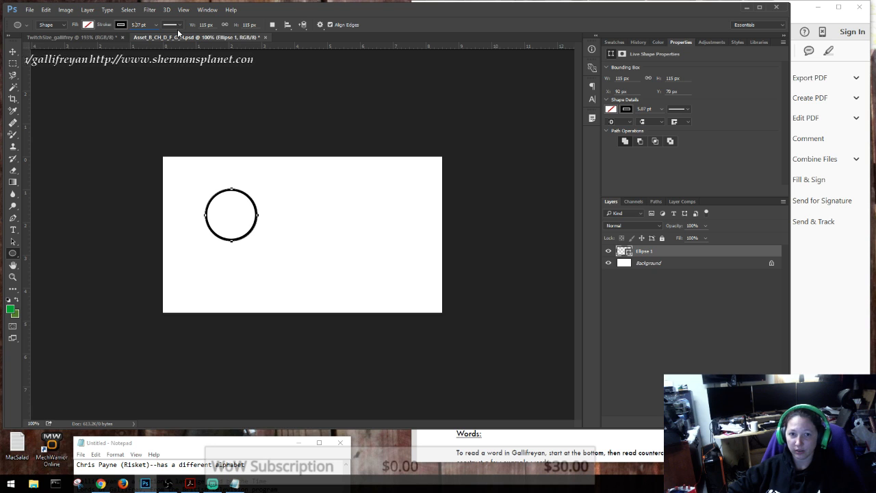
pyautogui.press('BackSpace')
pyautogui.press('BackSpace')
pyautogui.press('BackSpace')
pyautogui.press('BackSpace')
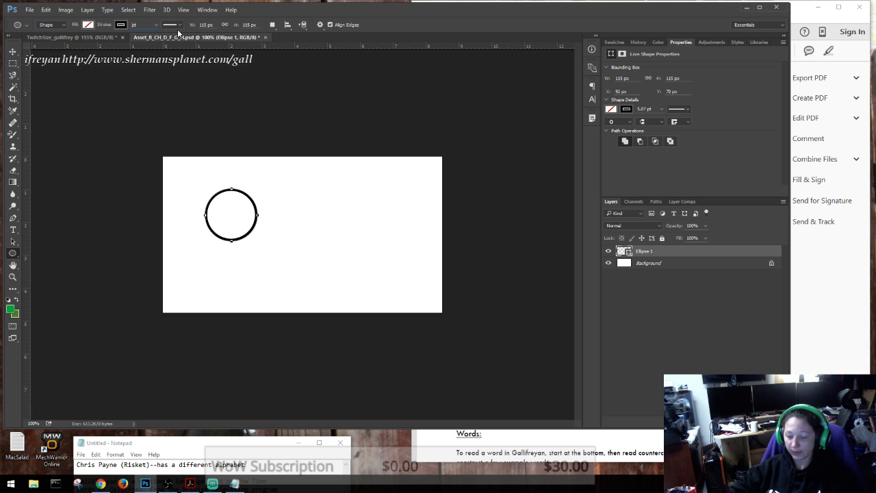
pyautogui.write('3')
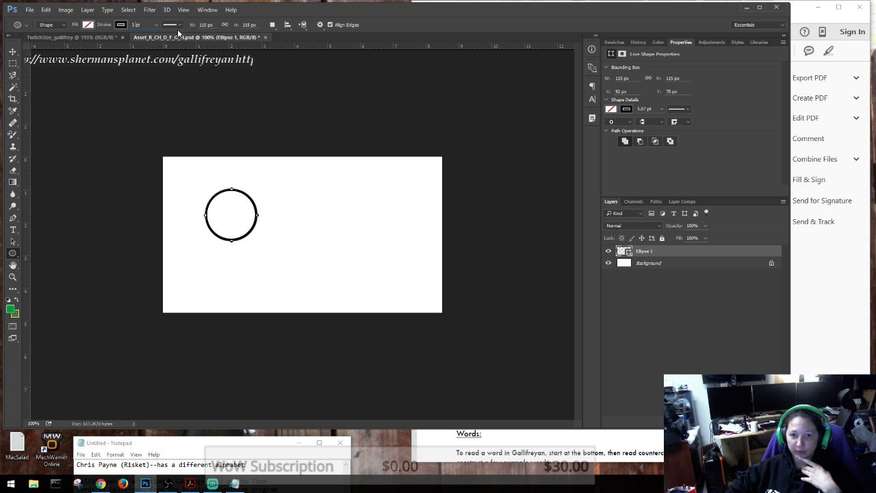
pyautogui.press('Return')
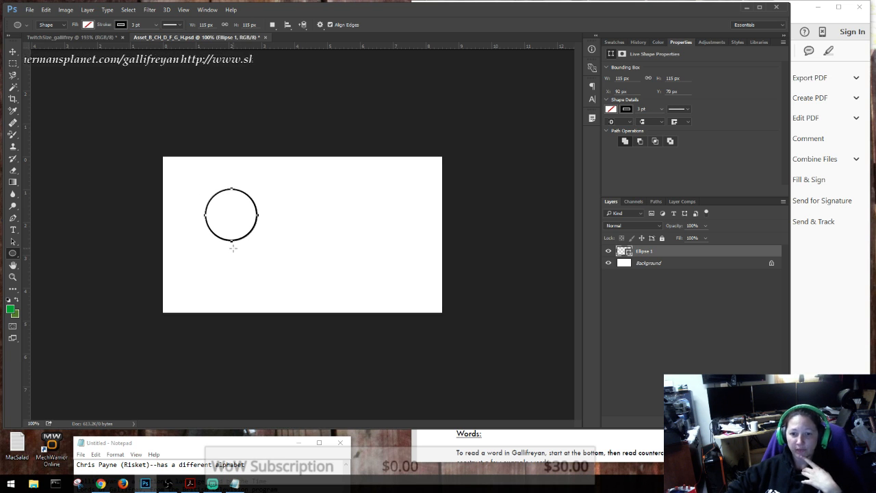
# Scale the circle up to about 246 px across and place it near the middle of the canvas.
pyautogui.press('v')
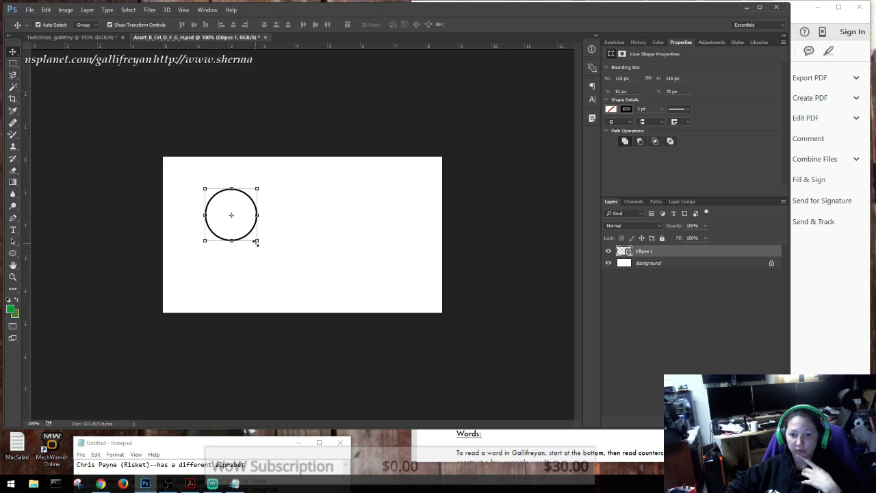
pyautogui.moveTo(257, 240); pyautogui.dragTo(312, 219)
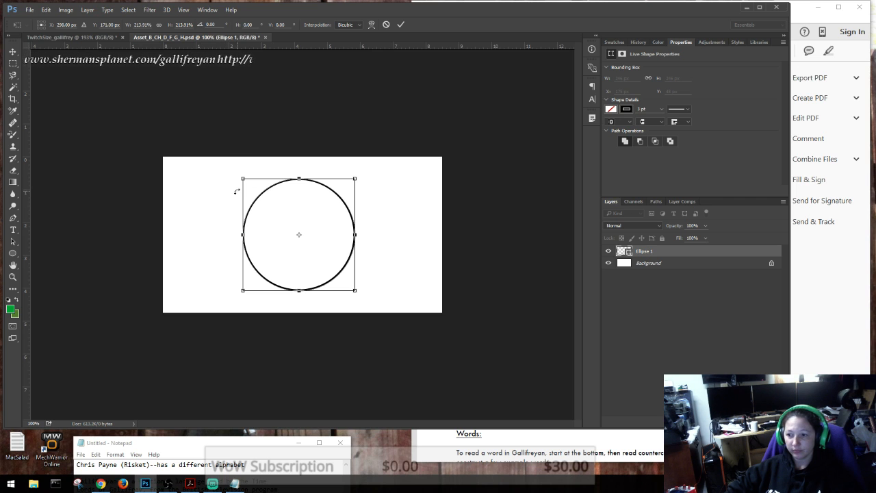
pyautogui.press('Return')
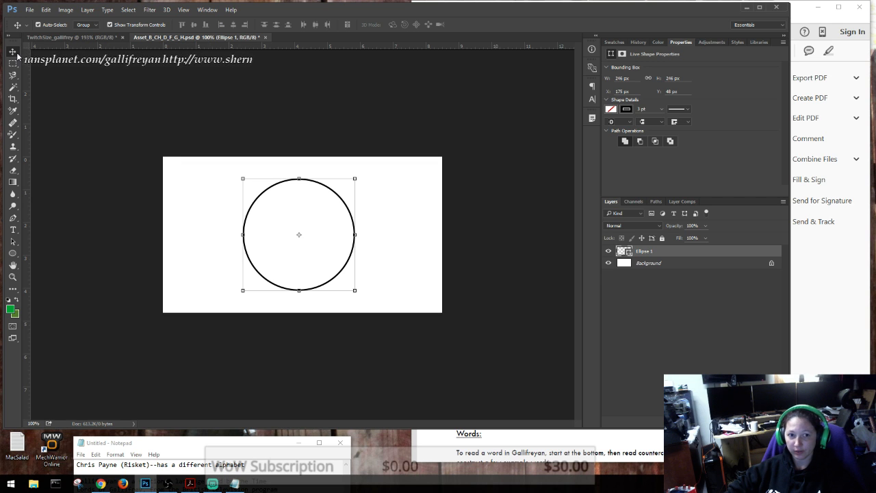
# Fit the canvas to the Photoshop window, and review the "Bow" word example on page 2 of the Gallifreyan PDF.
pyautogui.click(830, 292)
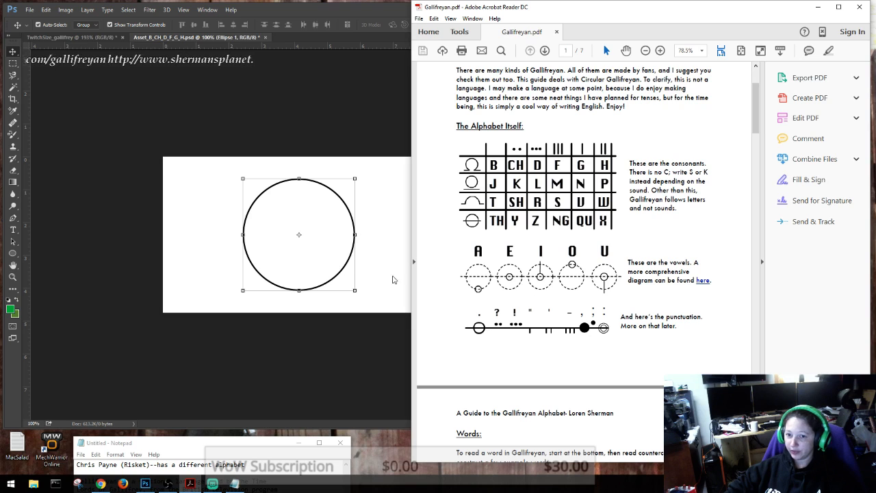
pyautogui.click(97, 243)
pyautogui.doubleClick(13, 265)
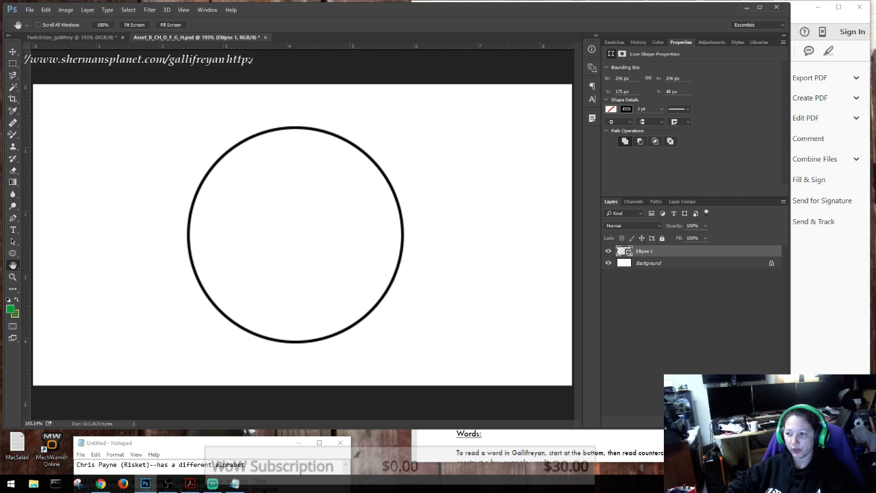
pyautogui.click(816, 306)
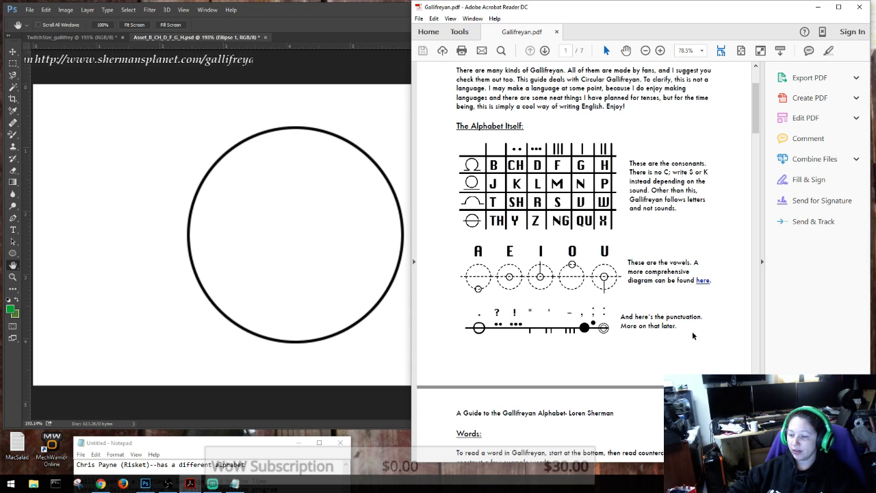
pyautogui.scroll(-6, 664, 328)
pyautogui.scroll(-2, 663, 326)
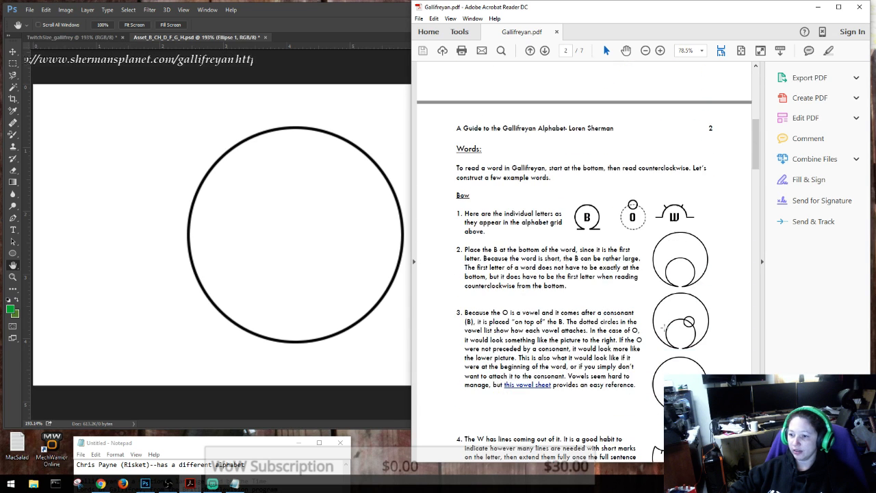
pyautogui.scroll(-1, 601, 301)
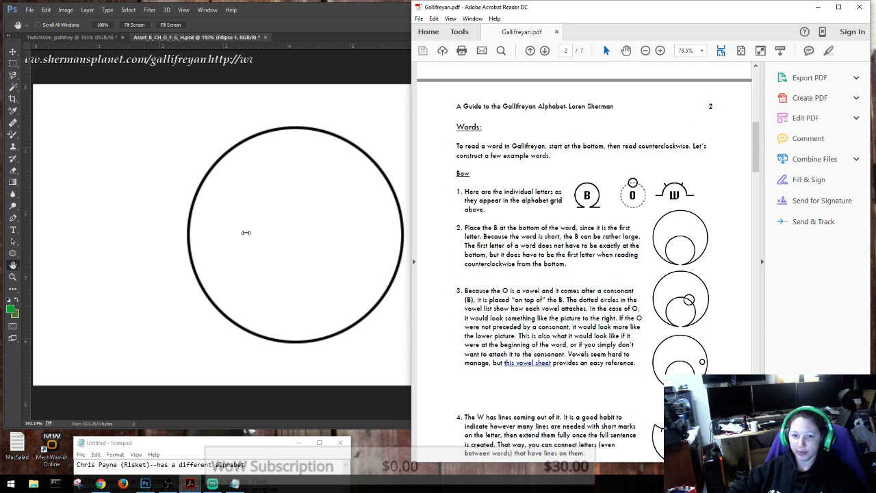
# Return to Photoshop and duplicate the Ellipse 1 layer within Asset_B_CH_D_F_G_H.psd under the name Ellipse 1 copy.
pyautogui.click(167, 73)
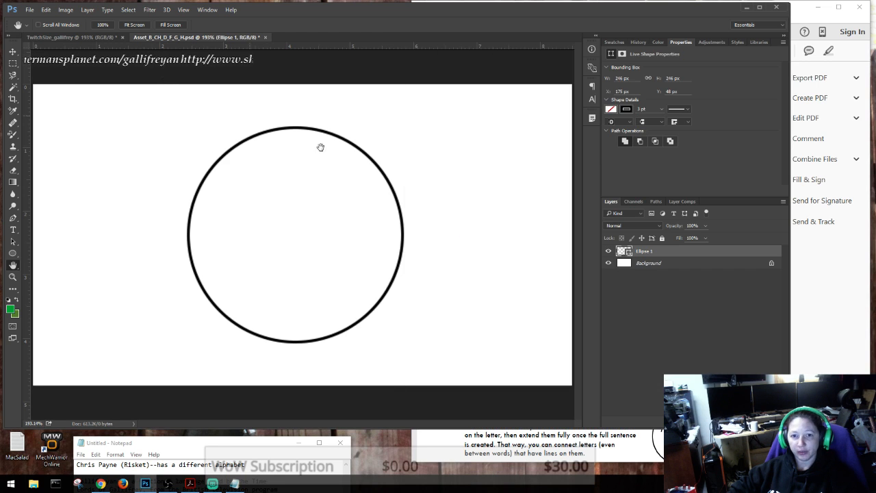
pyautogui.rightClick(639, 252)
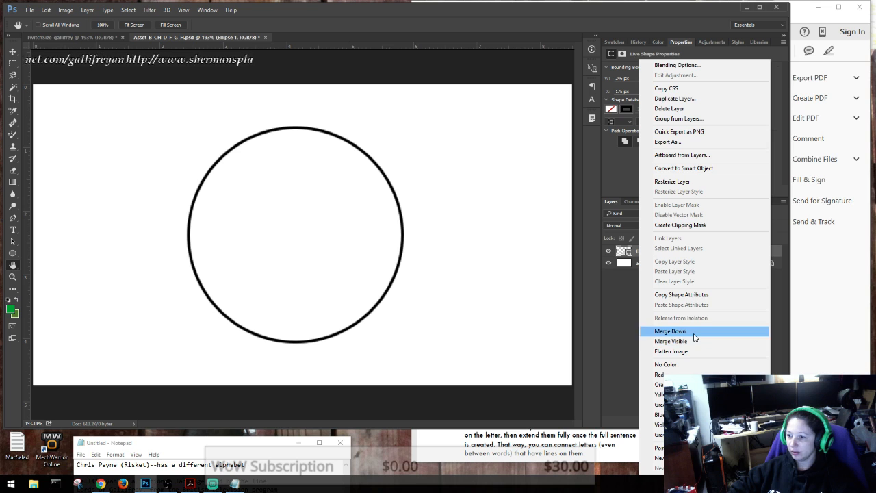
pyautogui.click(679, 98)
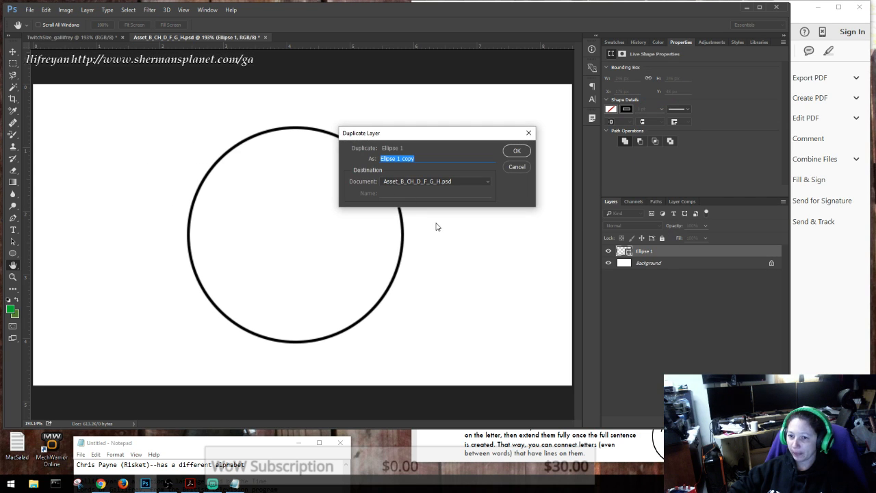
pyautogui.click(510, 153)
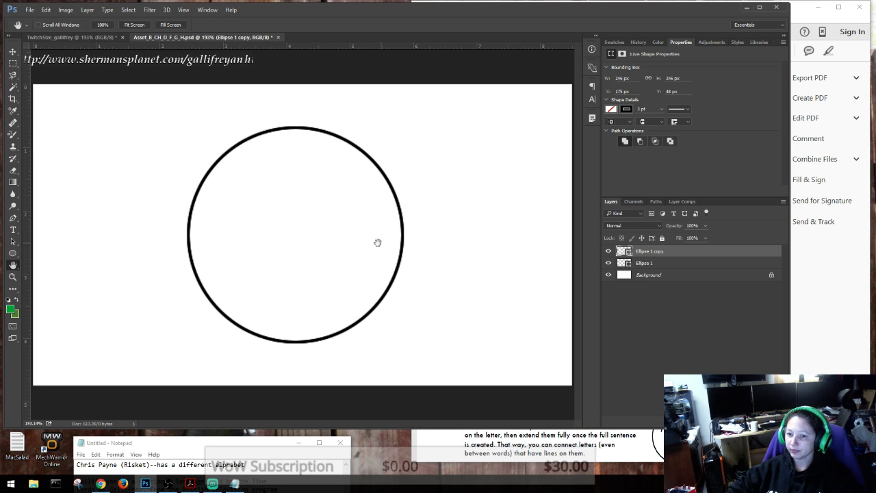
# Scale the copied circle down to about 102 px across and place it centered at the bottom inside the large circle.
pyautogui.click(13, 53)
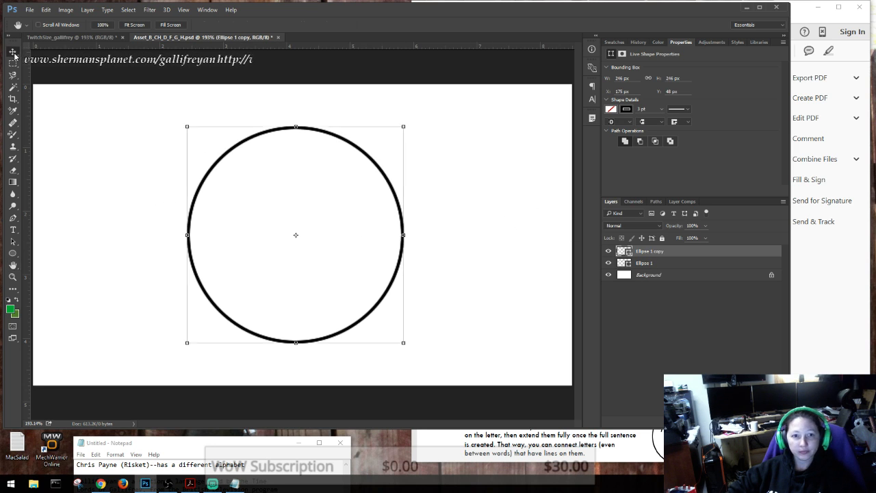
pyautogui.moveTo(187, 127); pyautogui.dragTo(314, 253)
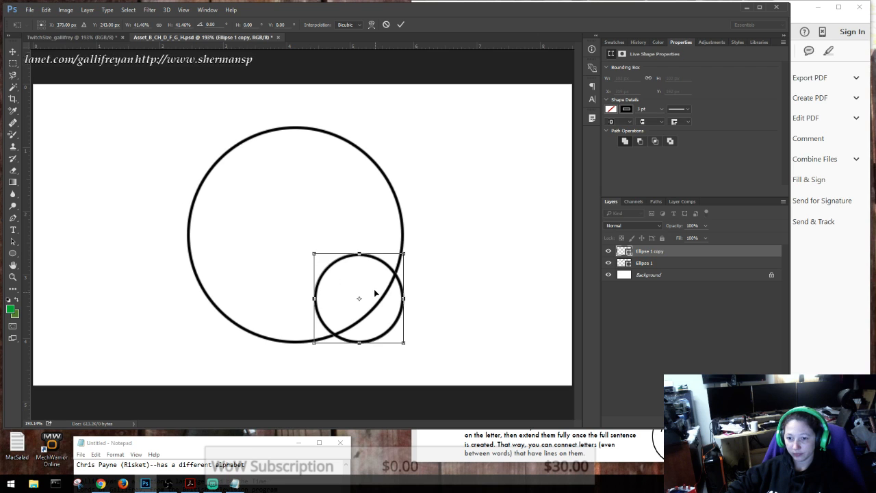
pyautogui.moveTo(375, 293); pyautogui.dragTo(310, 288)
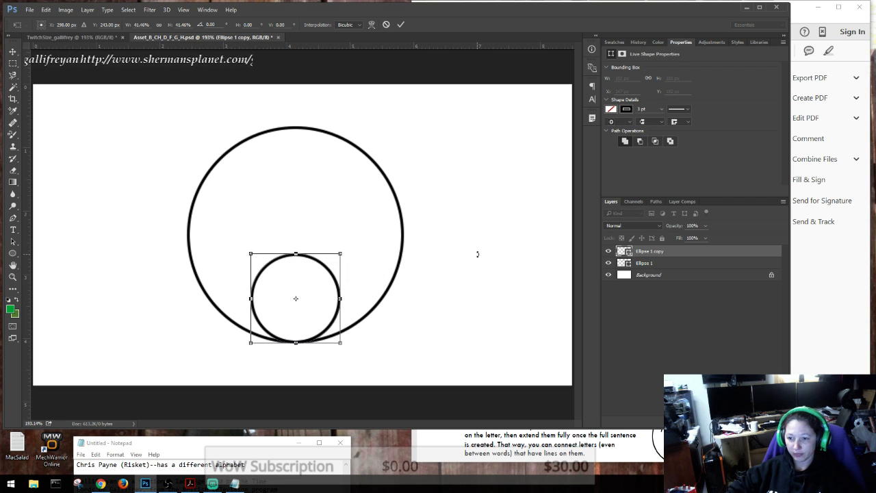
pyautogui.press('Return')
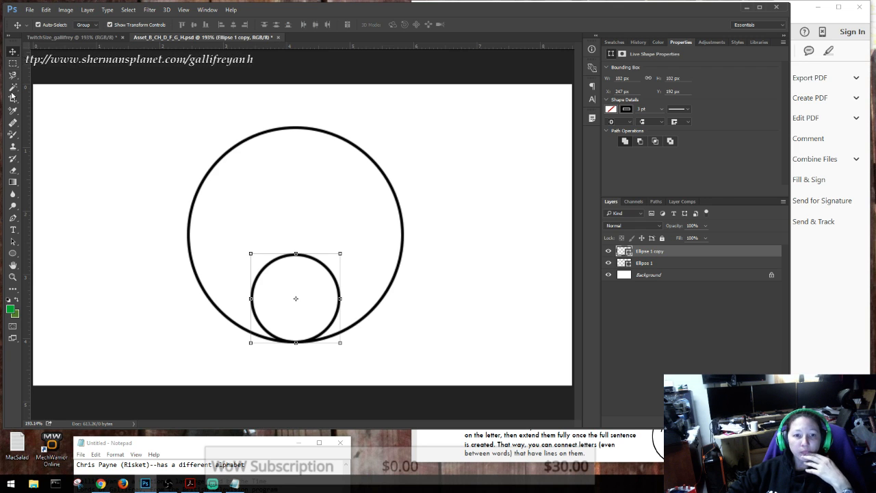
# Switch to the Gallifreyan PDF in Acrobat Reader and review the consonant, vowel and punctuation charts on page 1.
pyautogui.click(13, 241)
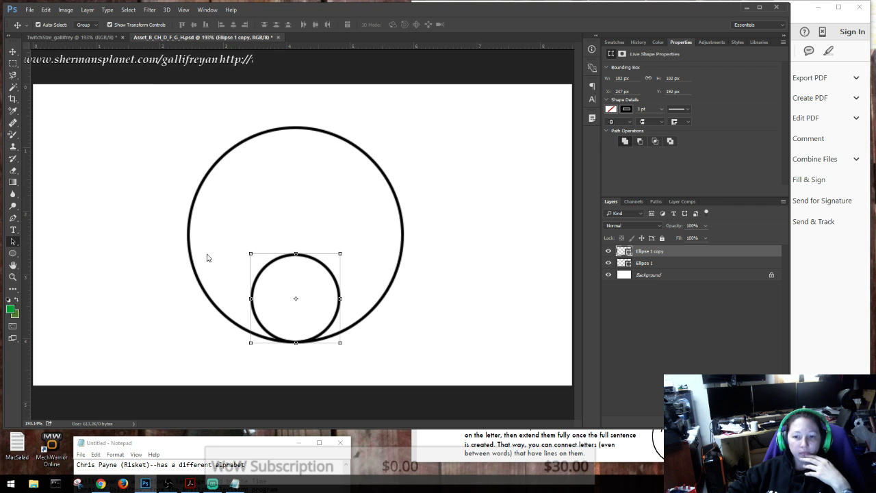
pyautogui.click(452, 320)
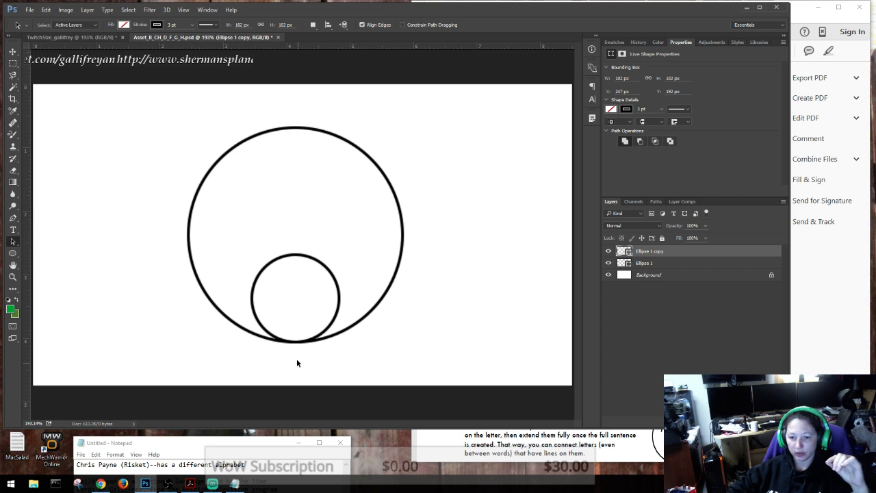
pyautogui.click(808, 301)
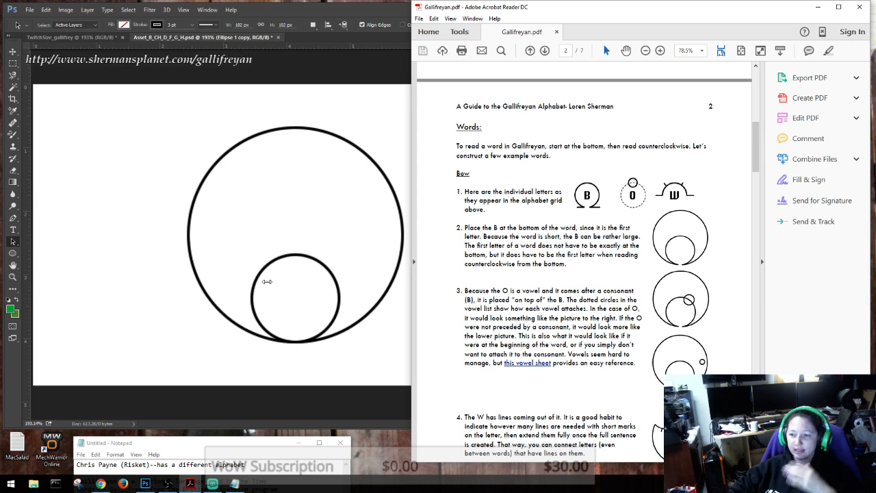
pyautogui.scroll(10, 685, 337)
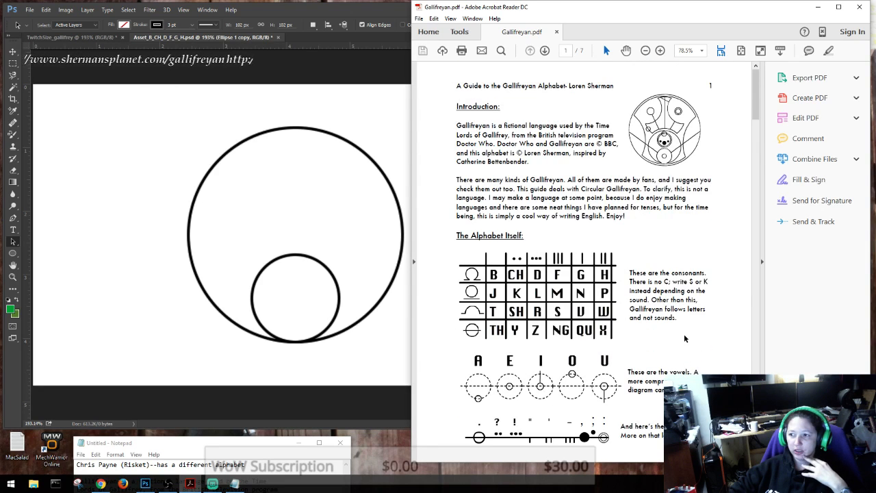
pyautogui.scroll(-3, 685, 338)
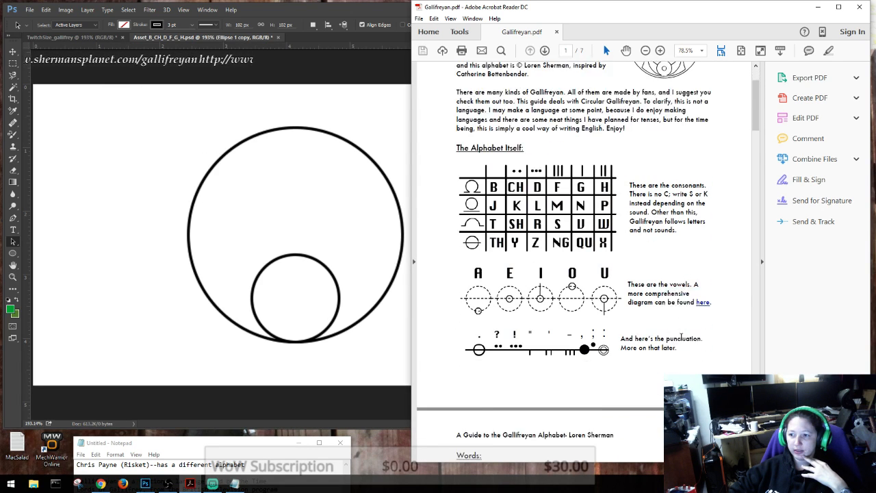
pyautogui.scroll(3, 681, 338)
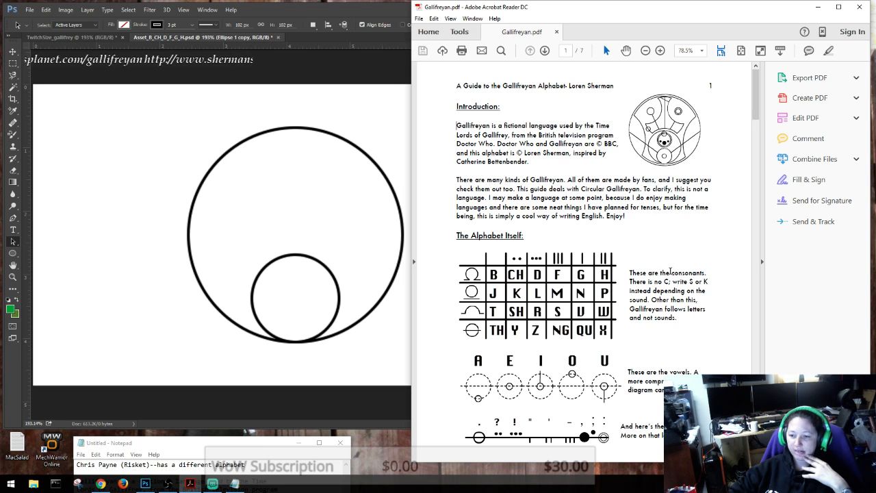
pyautogui.scroll(-1, 664, 288)
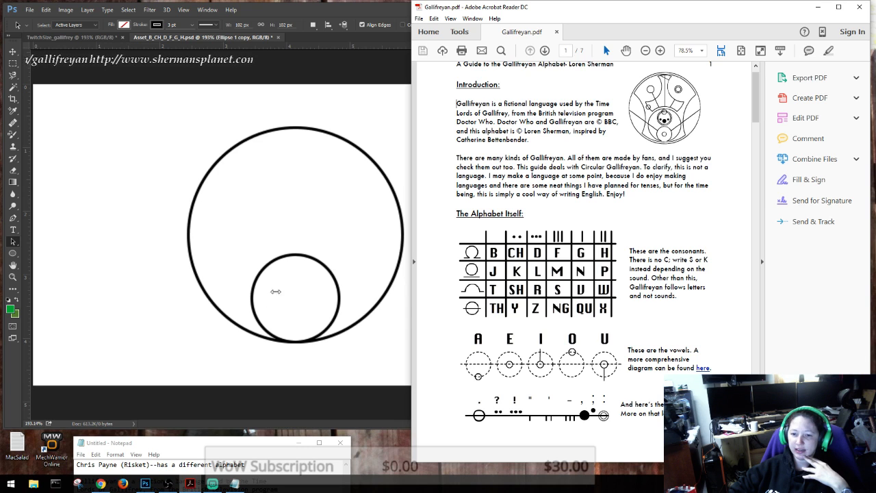
# Switch back to Photoshop and move the small circle straight up 8 px to Y 184 px, off the large circle's outline.
pyautogui.click(150, 320)
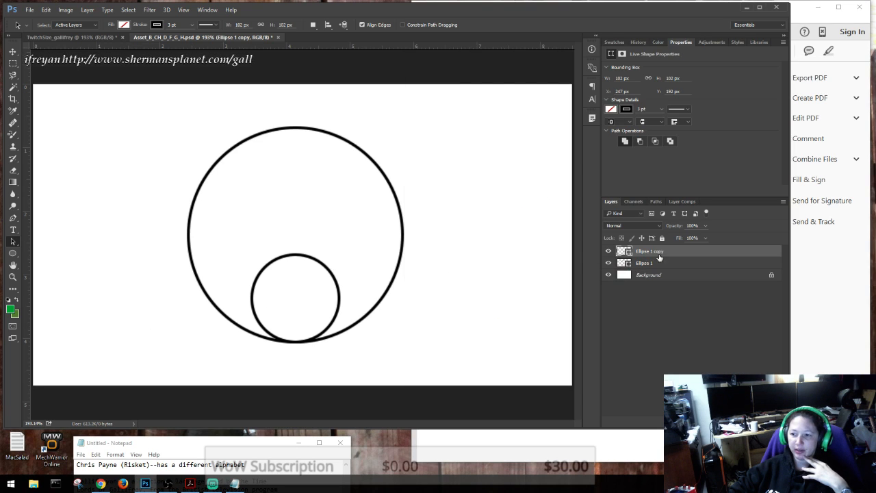
pyautogui.click(13, 52)
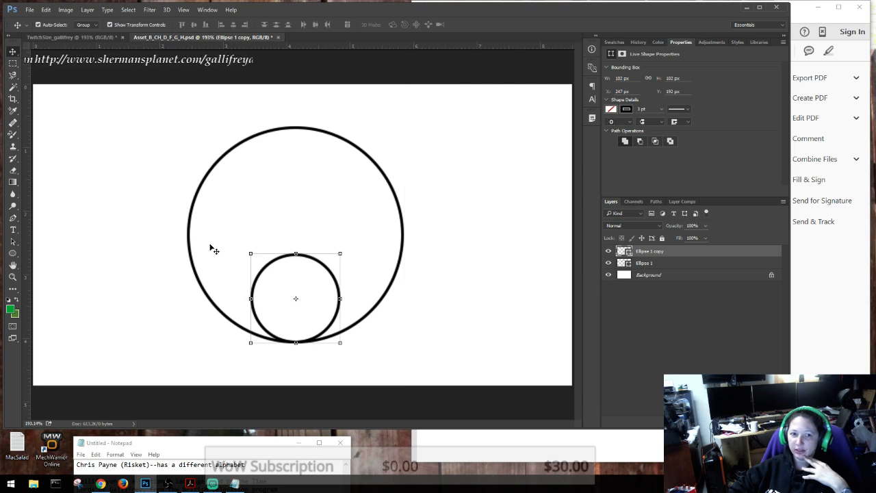
pyautogui.press('Up')
pyautogui.press('Up')
pyautogui.press('Up')
pyautogui.press('Up')
pyautogui.press('Up')
pyautogui.press('Up')
pyautogui.press('Up')
pyautogui.press('Up')
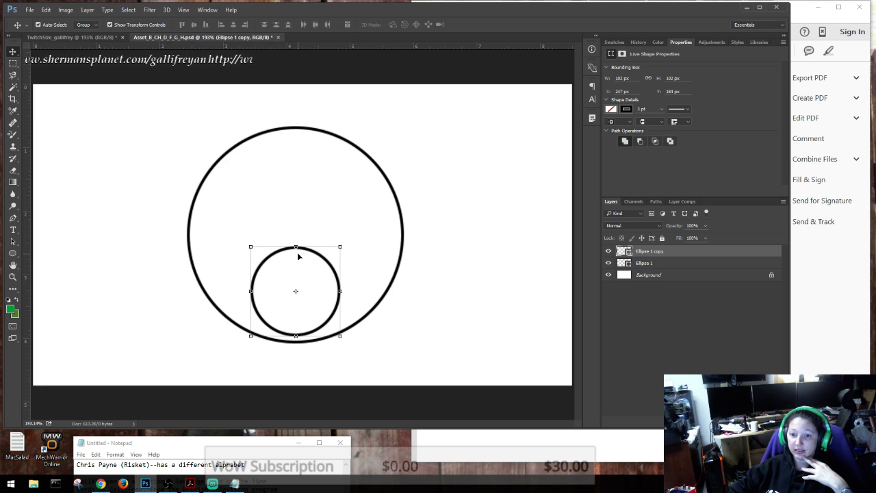
# Lower the small circle to Y 191 px against the large circle's bottom edge, and raise it back to Y 184 px.
pyautogui.press('Down')
pyautogui.press('Down')
pyautogui.press('Down')
pyautogui.press('Down')
pyautogui.press('Down')
pyautogui.press('Down')
pyautogui.press('Down')
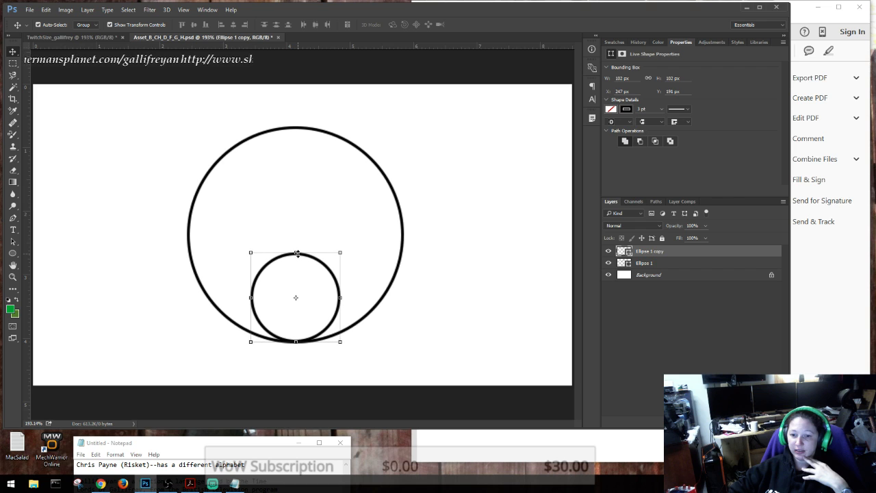
pyautogui.click(193, 355)
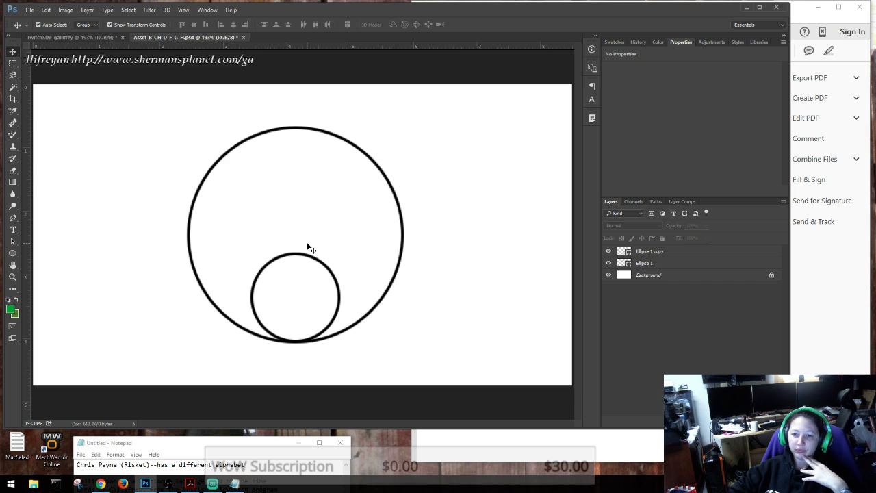
pyautogui.click(311, 307)
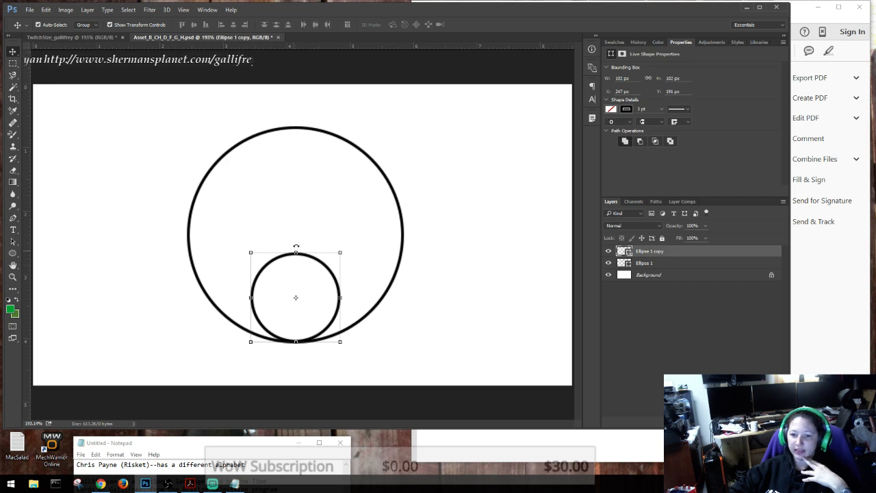
pyautogui.press('Up')
pyautogui.press('Up')
pyautogui.press('Up')
pyautogui.press('Up')
pyautogui.press('Up')
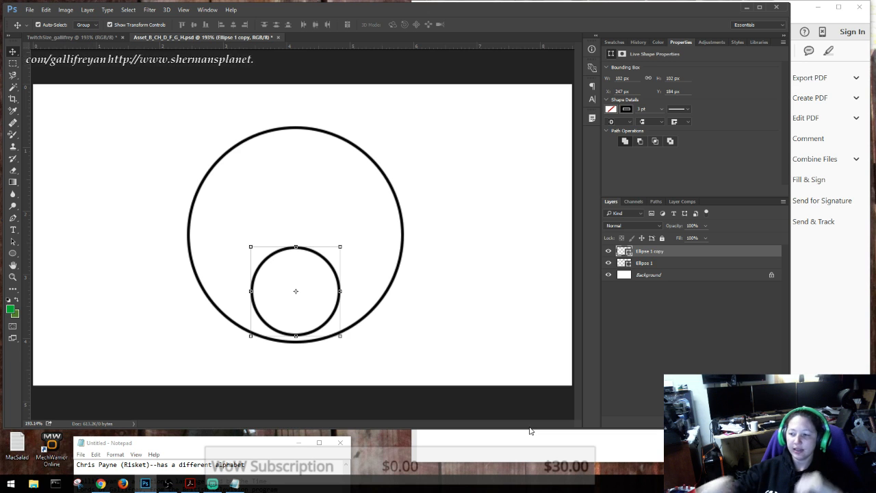
# Compare the two circles with the letter-shape rows of the consonant grid on page 1 of the Gallifreyan PDF.
pyautogui.hotkey('alt', 'Tab')
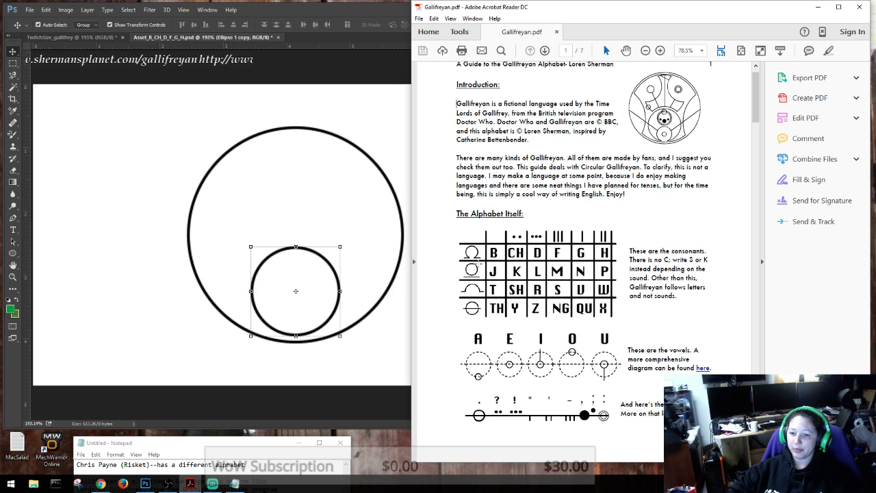
pyautogui.click(108, 144)
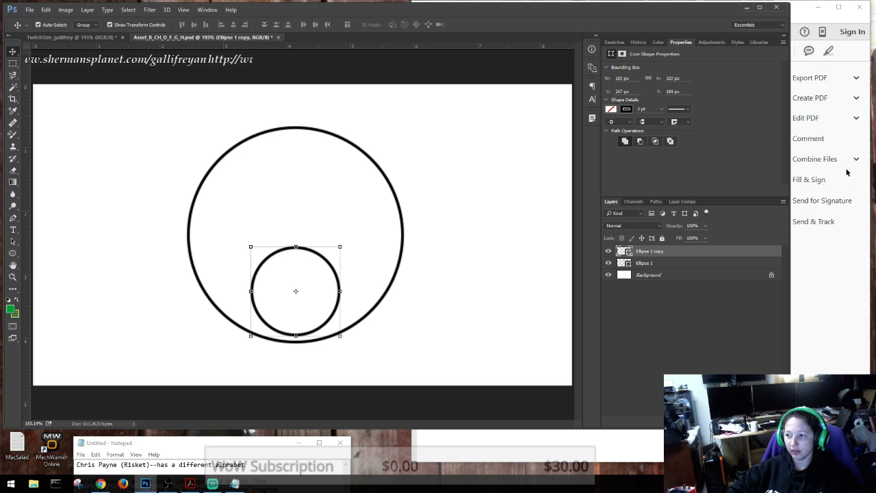
pyautogui.click(799, 17)
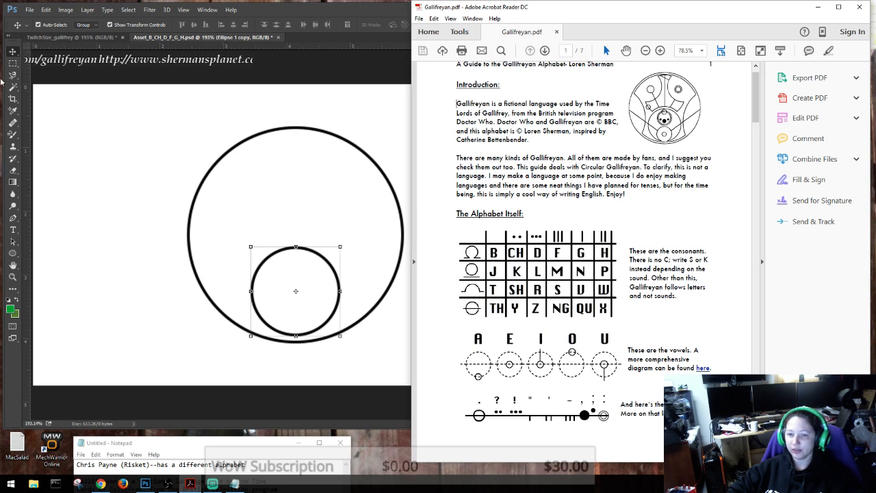
# Return to Photoshop and select both circle layers, Ellipse 1 and Ellipse 1 copy, together.
pyautogui.click(143, 168)
pyautogui.moveTo(143, 121); pyautogui.dragTo(479, 373)
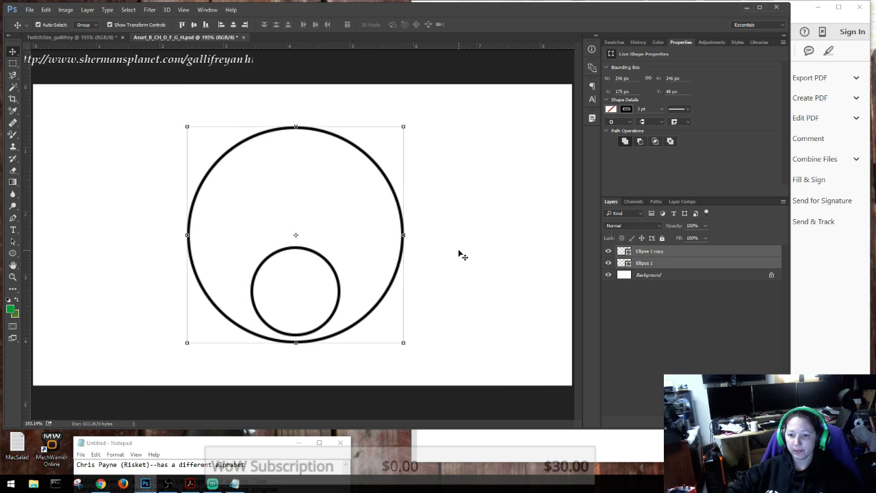
pyautogui.click(438, 259)
pyautogui.click(314, 254)
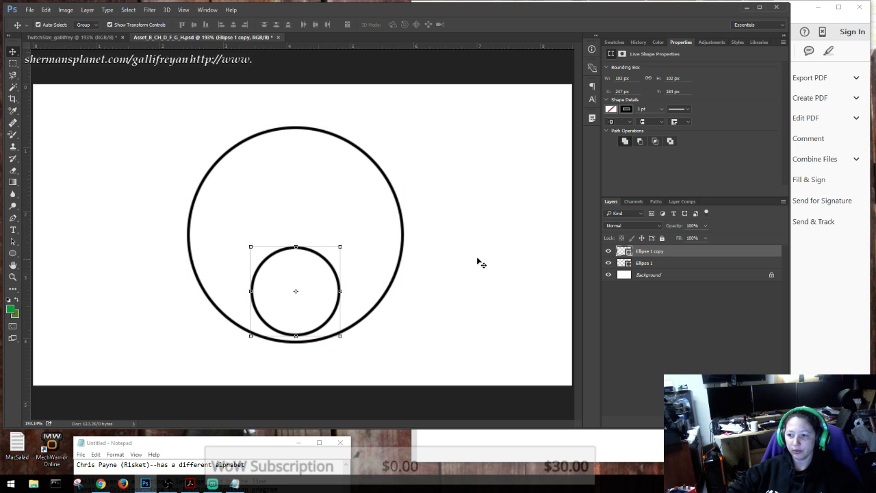
pyautogui.keyDown('shift'); pyautogui.click(657, 264); pyautogui.keyUp('shift')
pyautogui.rightClick(657, 265)
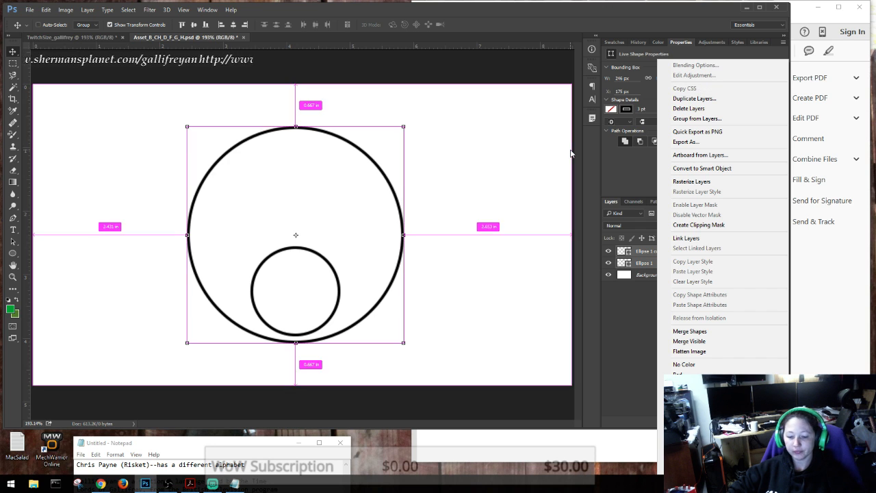
pyautogui.click(43, 42)
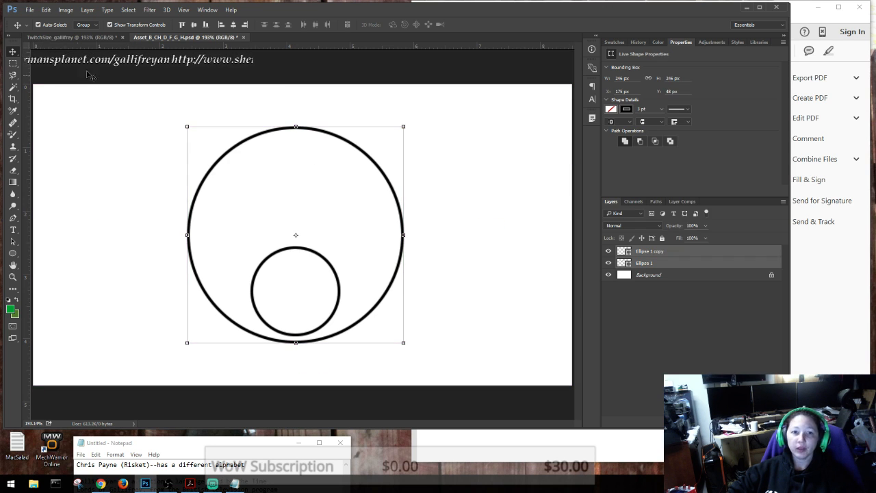
# Check the TwitchSize_gallifrey document, and return to Asset_B_CH_D_F_G_H.psd.
pyautogui.click(63, 40)
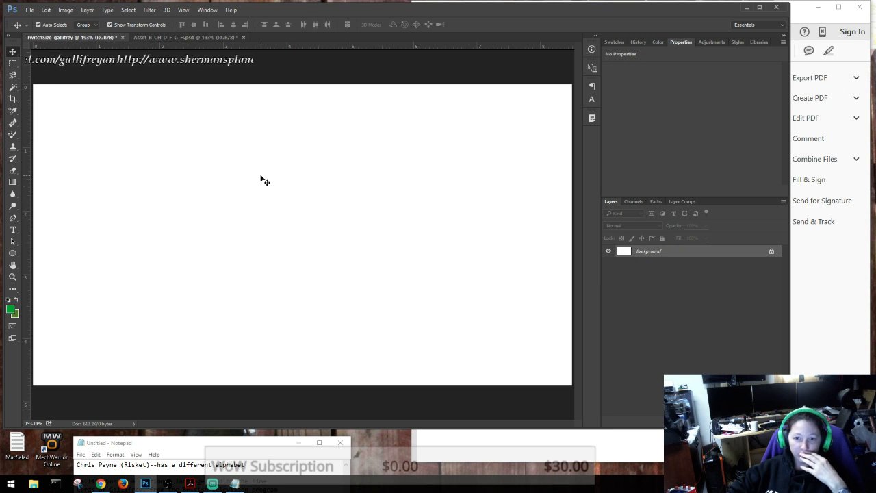
pyautogui.click(148, 38)
pyautogui.rightClick(363, 152)
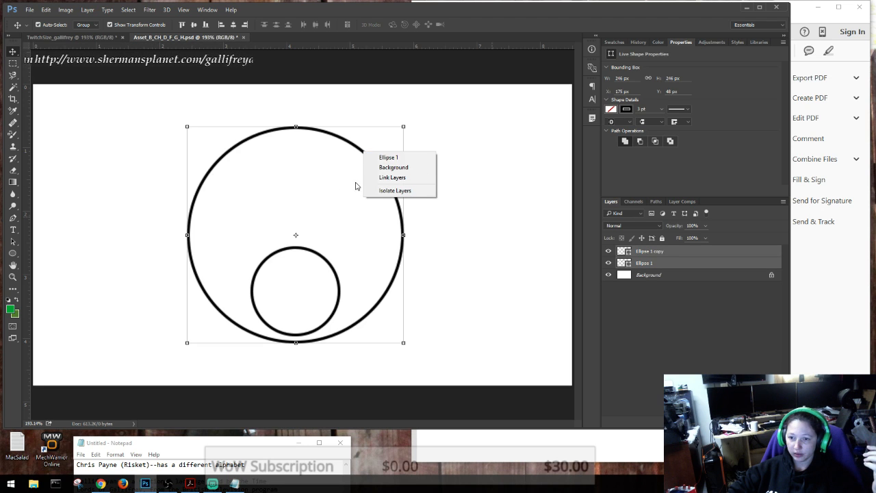
pyautogui.click(491, 158)
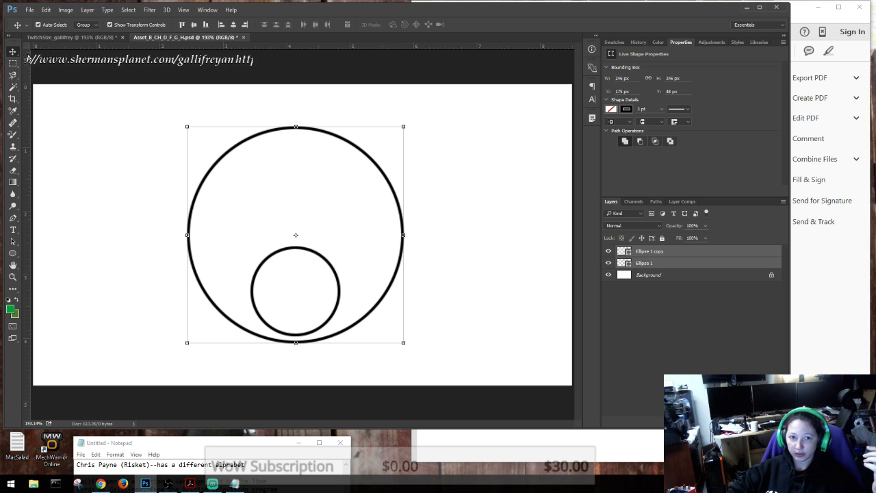
pyautogui.click(59, 38)
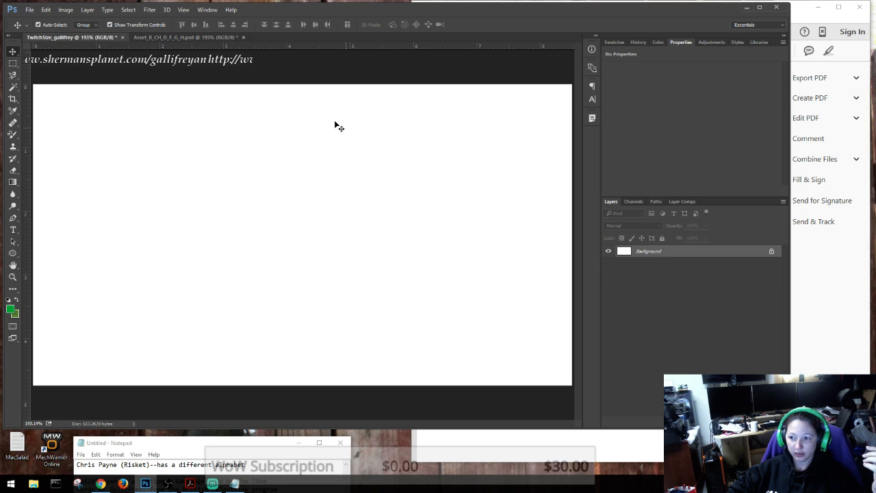
pyautogui.click(149, 39)
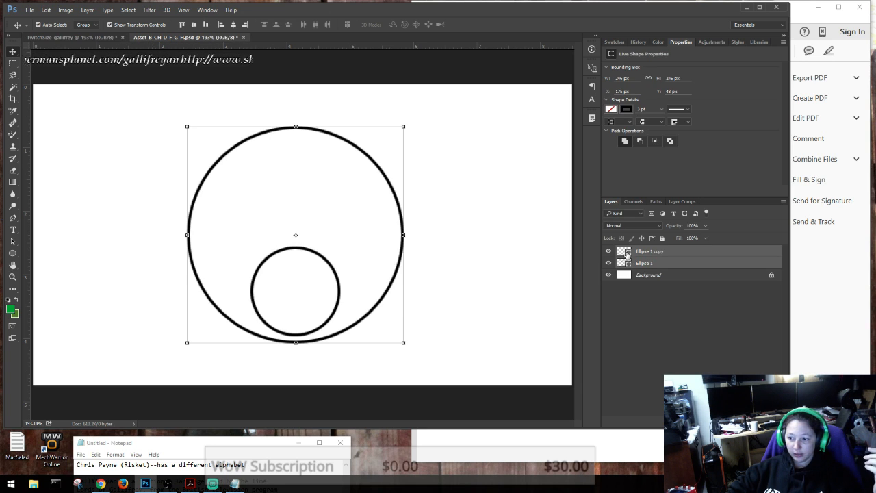
pyautogui.rightClick(649, 253)
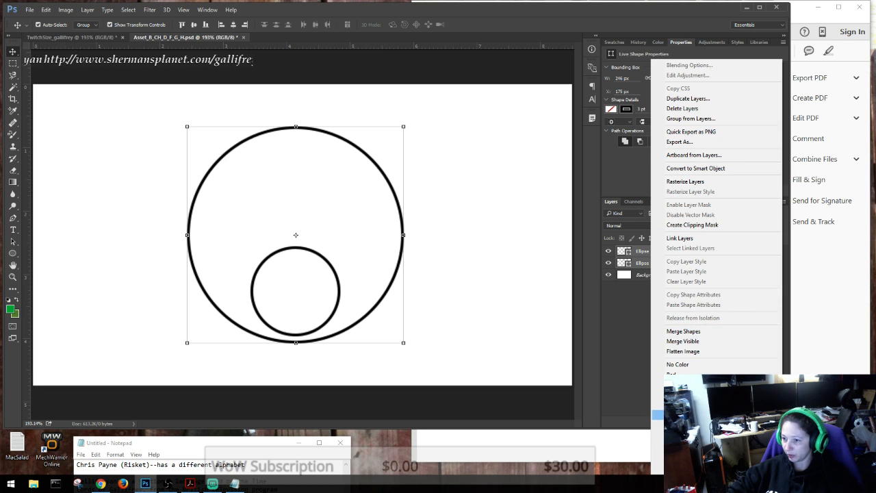
pyautogui.click(627, 354)
pyautogui.click(556, 316)
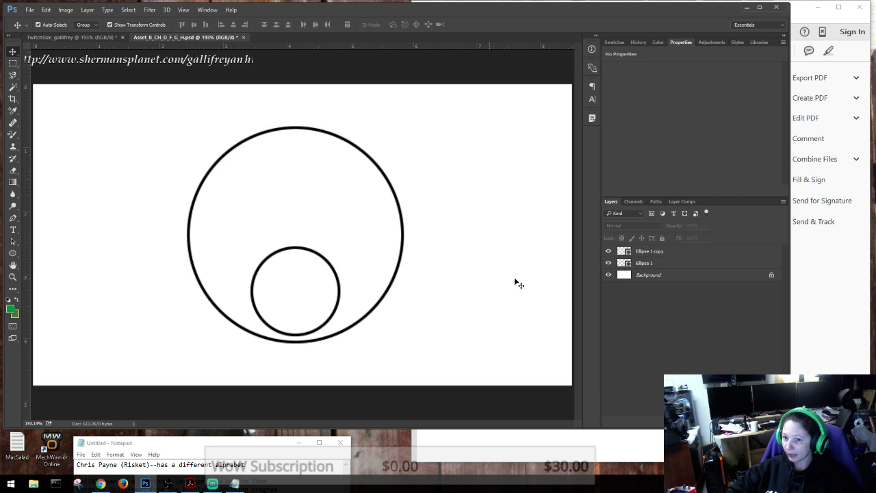
pyautogui.rightClick(660, 255)
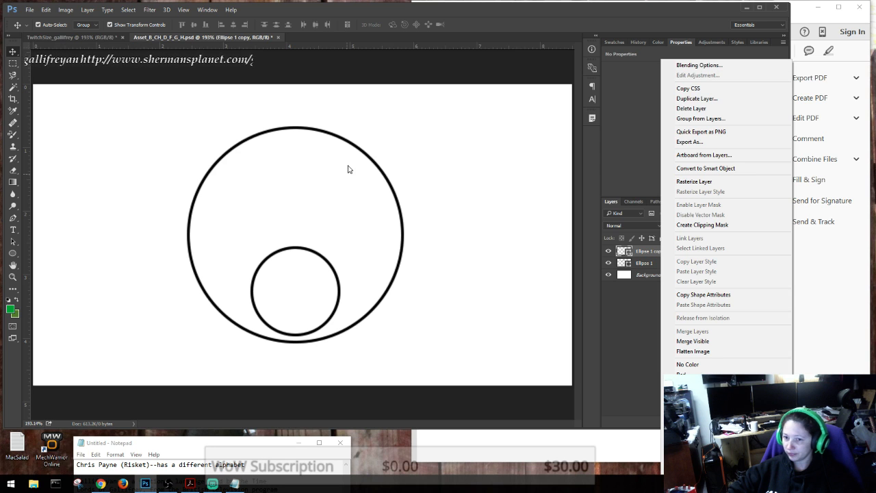
pyautogui.click(356, 144)
pyautogui.rightClick(356, 145)
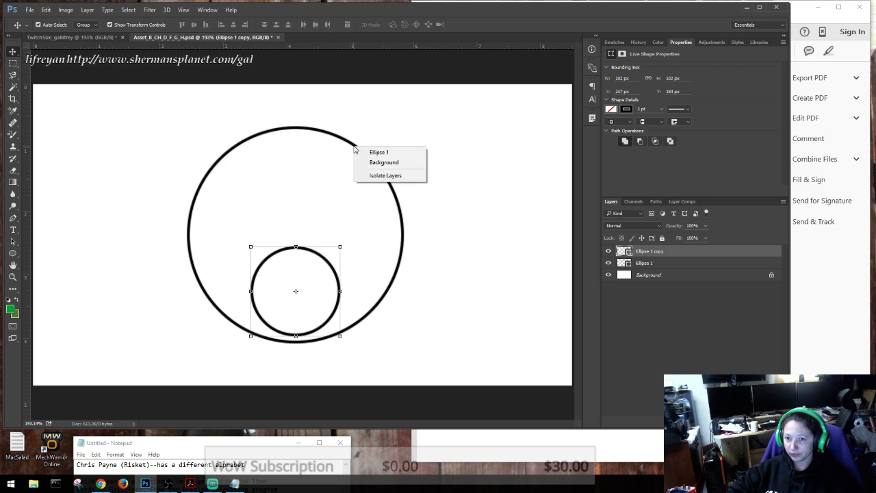
pyautogui.rightClick(296, 279)
pyautogui.rightClick(318, 257)
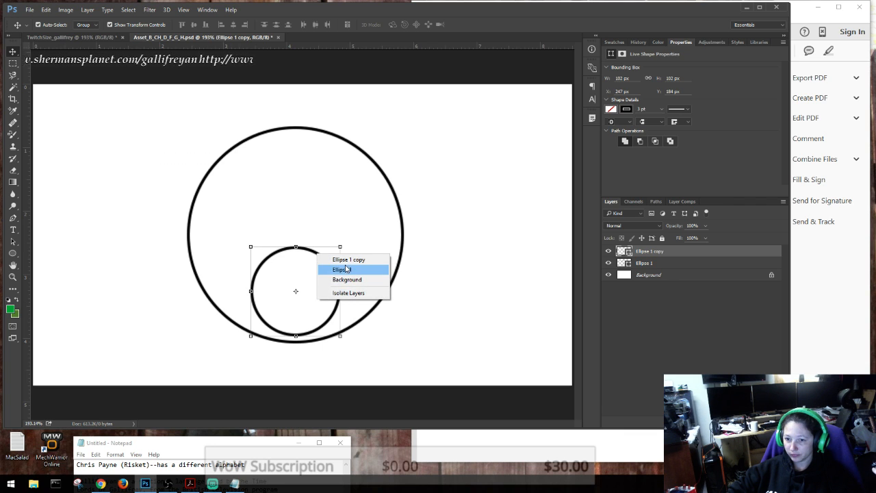
pyautogui.click(55, 40)
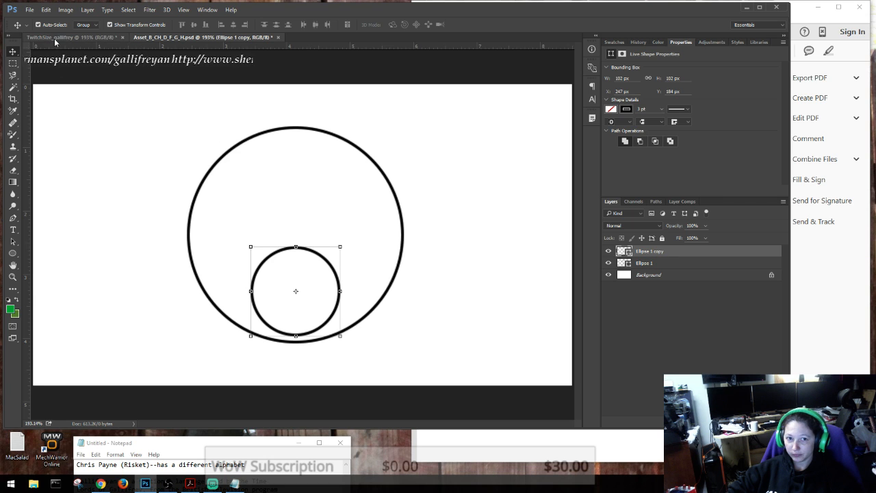
pyautogui.rightClick(640, 256)
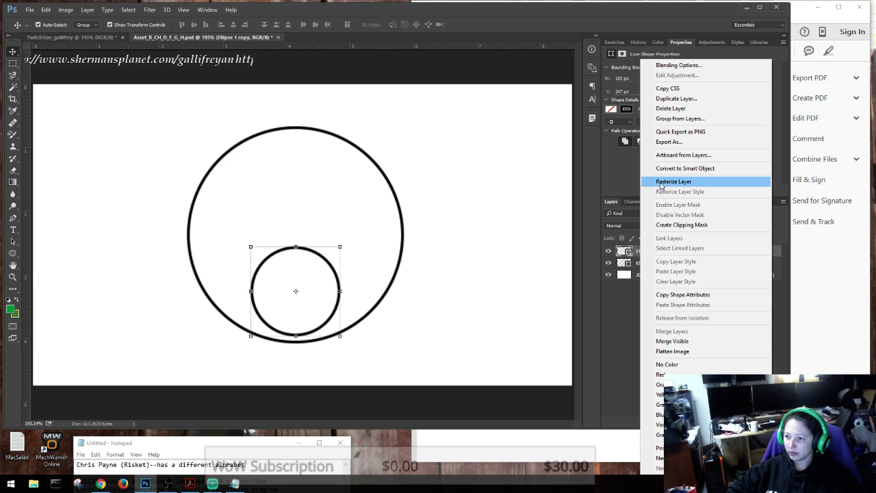
pyautogui.click(661, 183)
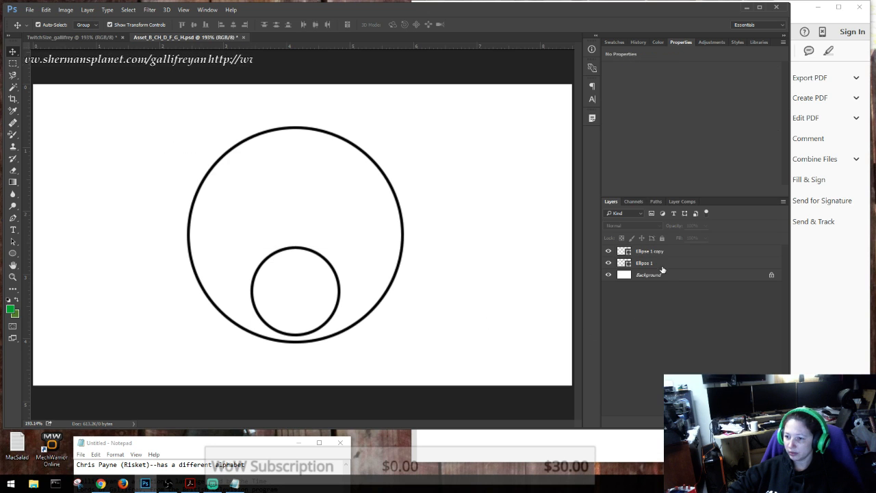
# Duplicate the large circle layer, Ellipse 1, into the TwitchSize_gallifrey document and switch to that document.
pyautogui.rightClick(658, 267)
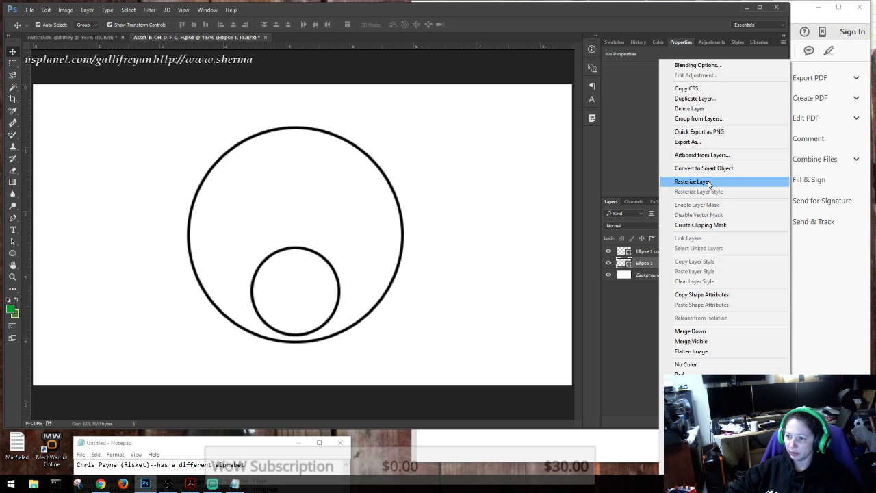
pyautogui.click(695, 99)
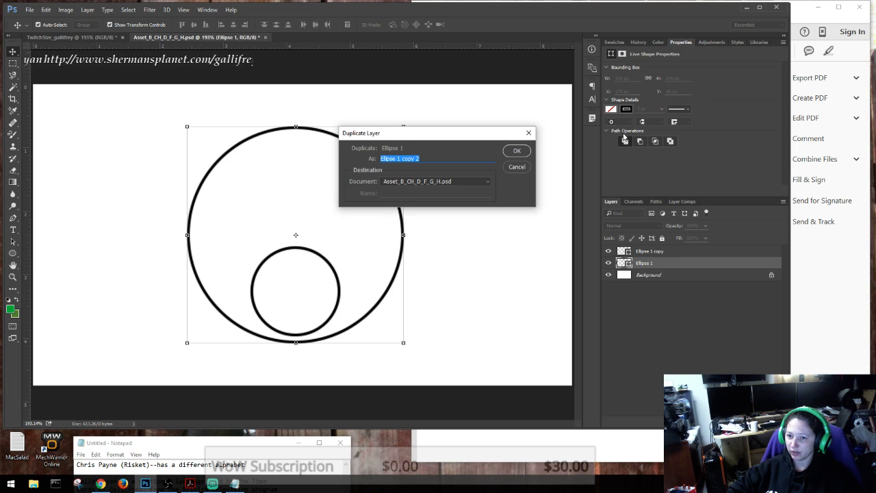
pyautogui.click(487, 182)
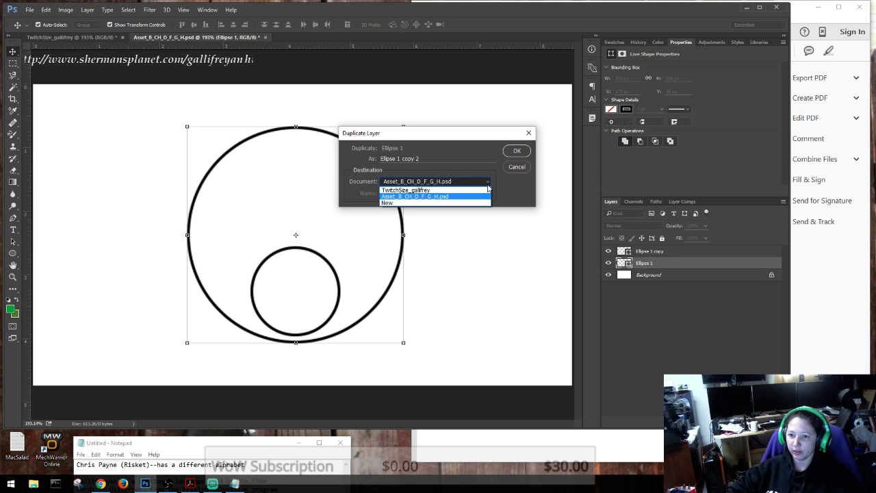
pyautogui.click(441, 190)
pyautogui.click(516, 152)
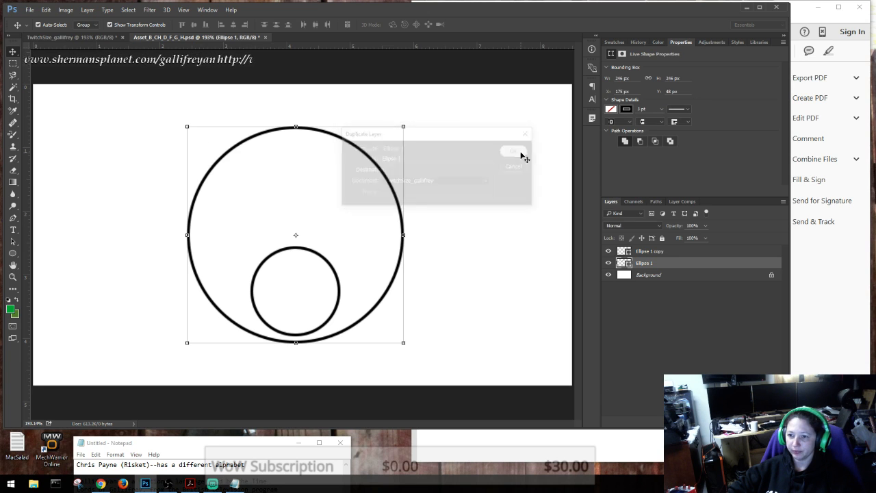
pyautogui.click(98, 37)
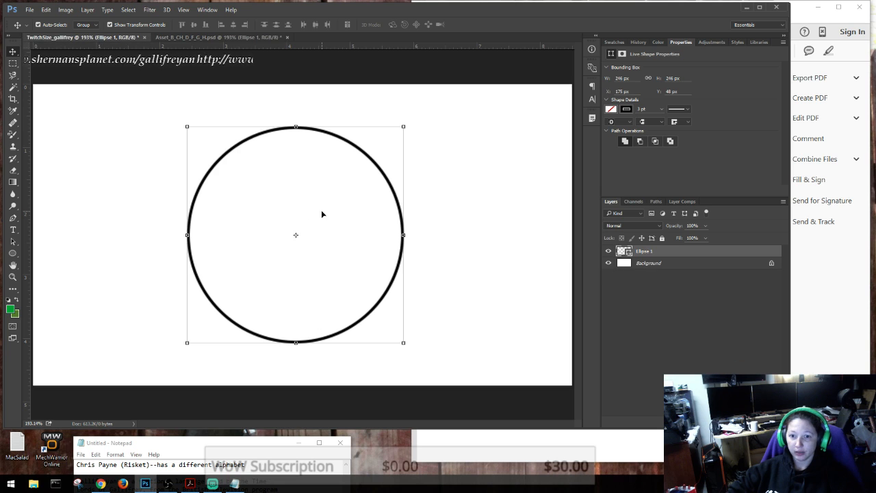
# Duplicate the small circle layer, Ellipse 1 copy, from Asset_B_CH_D_F_G_H.psd into TwitchSize_gallifrey and go back to that document.
pyautogui.click(198, 39)
pyautogui.click(645, 252)
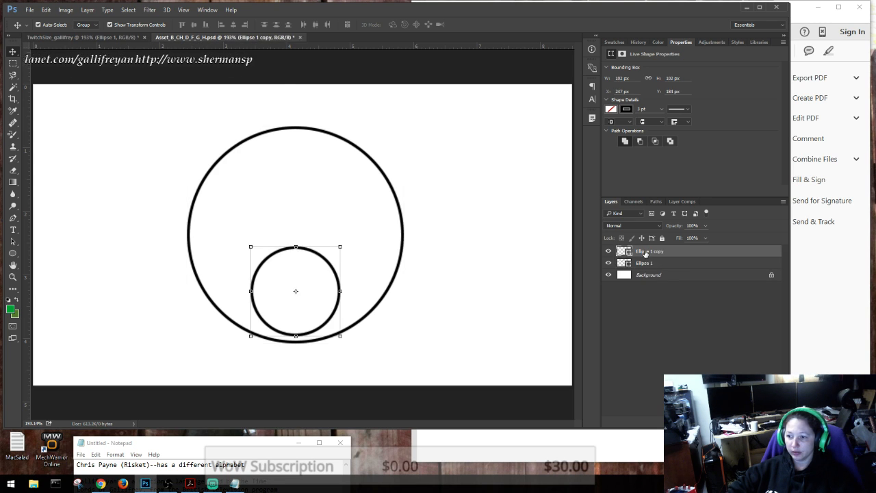
pyautogui.rightClick(645, 253)
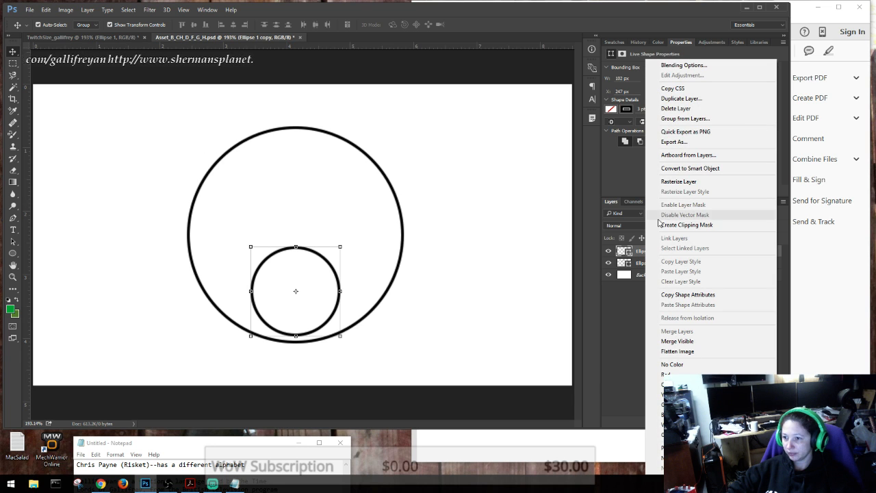
pyautogui.click(665, 99)
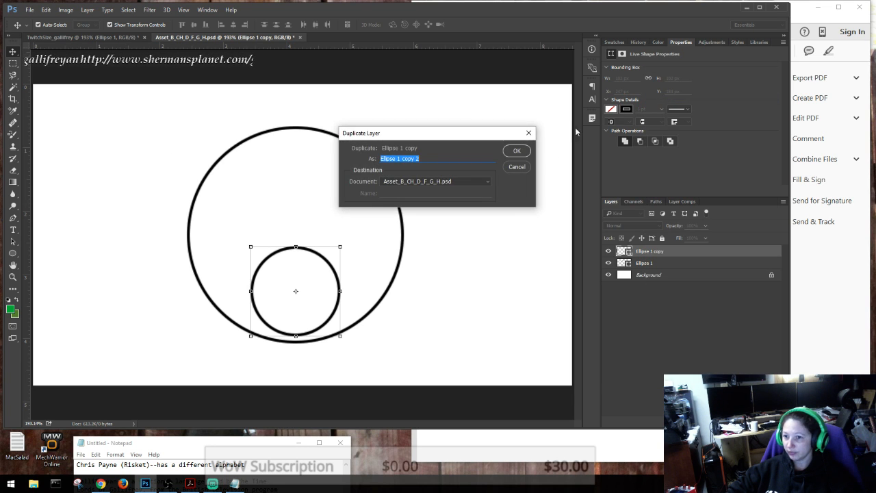
pyautogui.click(472, 183)
pyautogui.click(466, 197)
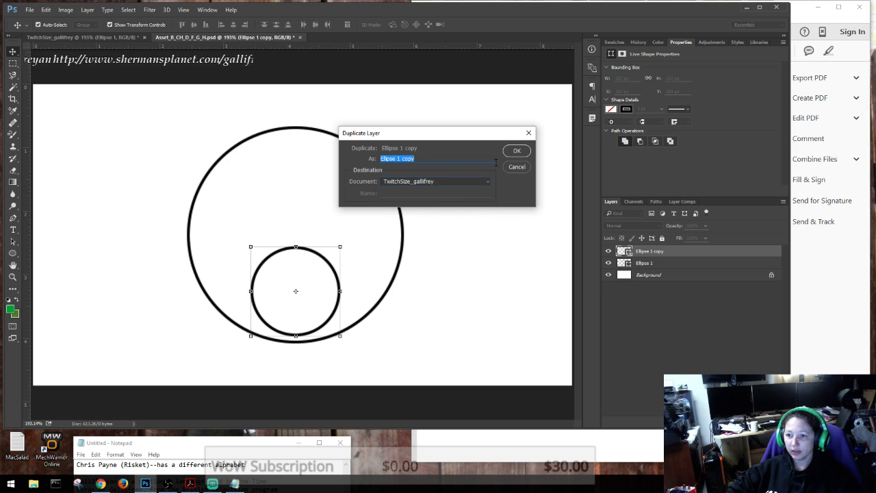
pyautogui.click(518, 152)
pyautogui.click(54, 38)
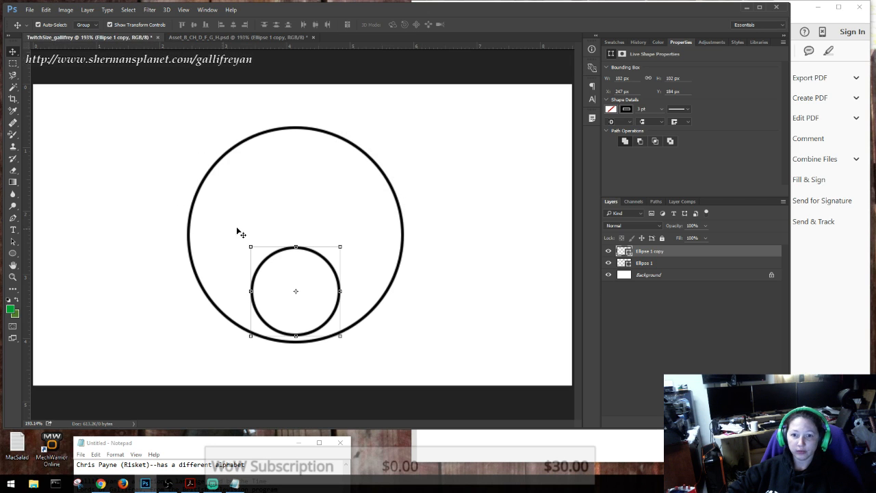
# Lower the small circle to Y 192 px so it touches the large circle's bottom edge from inside.
pyautogui.click(502, 236)
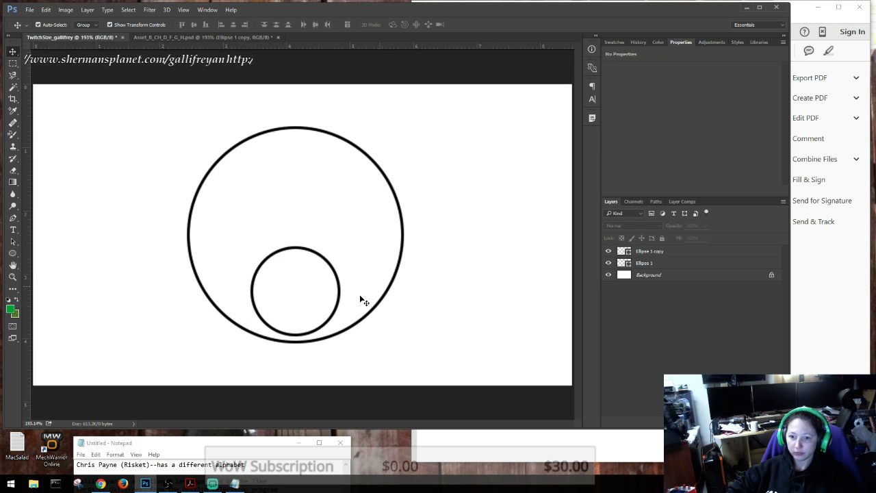
pyautogui.click(278, 283)
pyautogui.moveTo(295, 276); pyautogui.dragTo(294, 282)
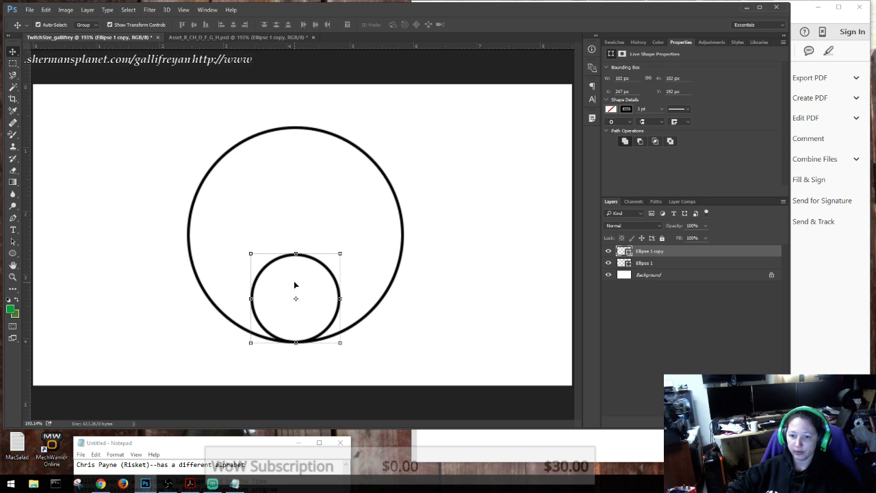
# Move the large circle to X 15 px, Y 15 px, and place the small circle back inside against its bottom edge.
pyautogui.click(270, 209)
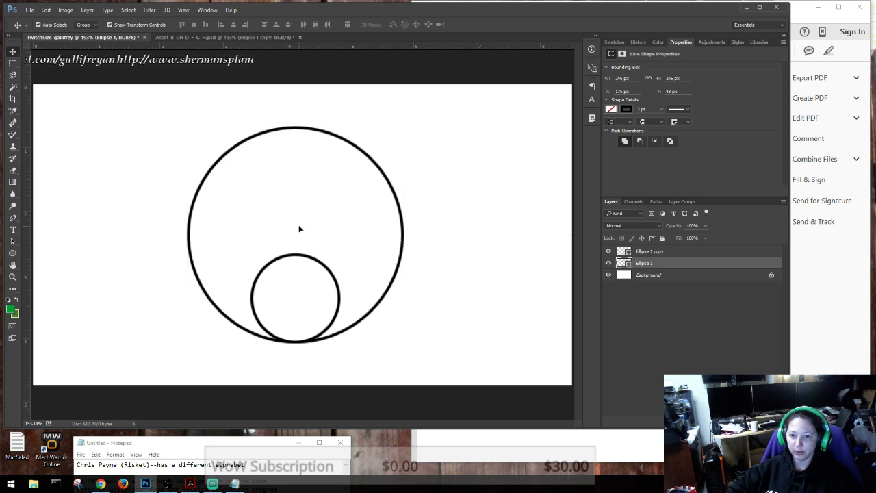
pyautogui.moveTo(299, 228); pyautogui.dragTo(157, 195)
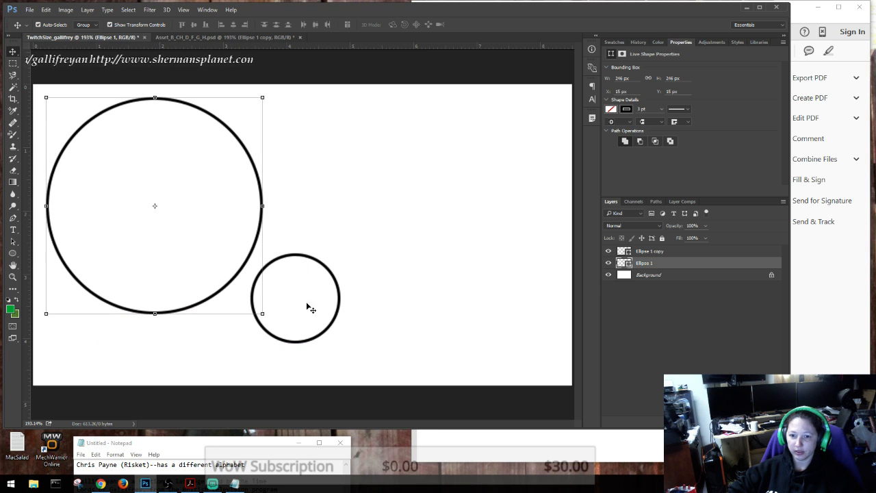
pyautogui.moveTo(302, 296); pyautogui.dragTo(160, 271)
pyautogui.click(356, 253)
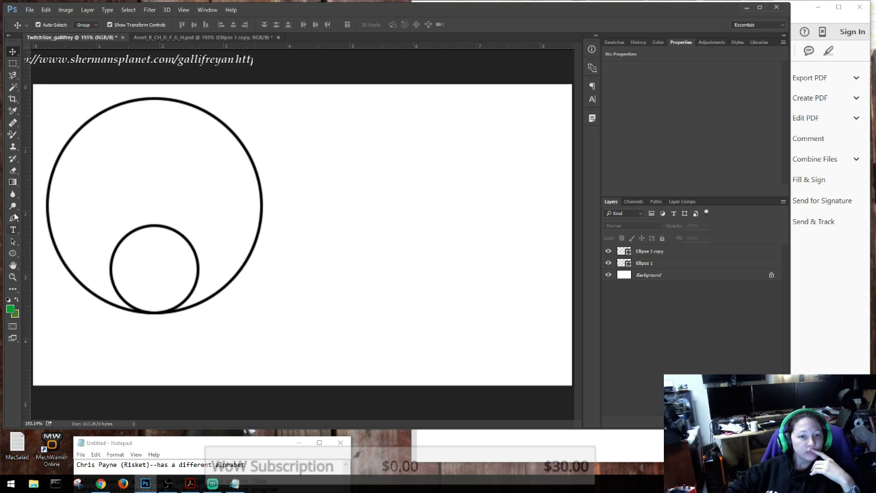
# Examine at 700% how the outlines of the two circles overlap where they touch at the bottom.
pyautogui.click(12, 276)
pyautogui.click(153, 315)
pyautogui.click(152, 316)
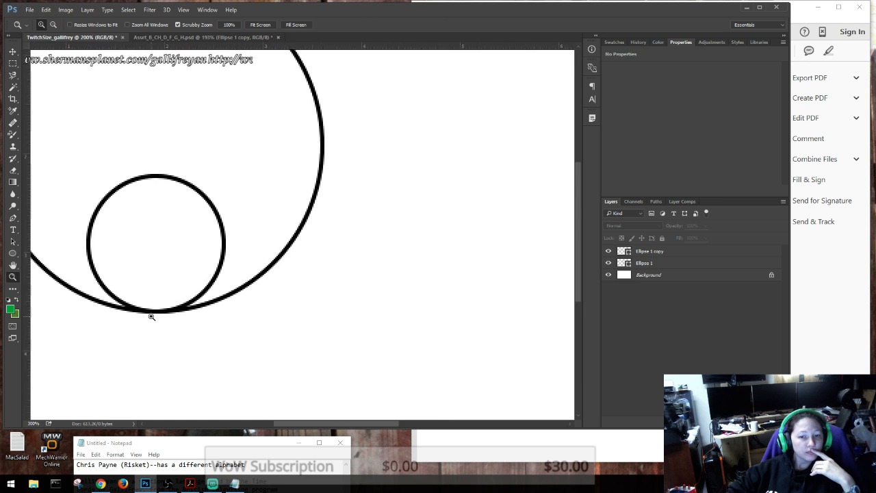
pyautogui.click(151, 315)
pyautogui.click(152, 312)
pyautogui.click(153, 307)
pyautogui.click(157, 304)
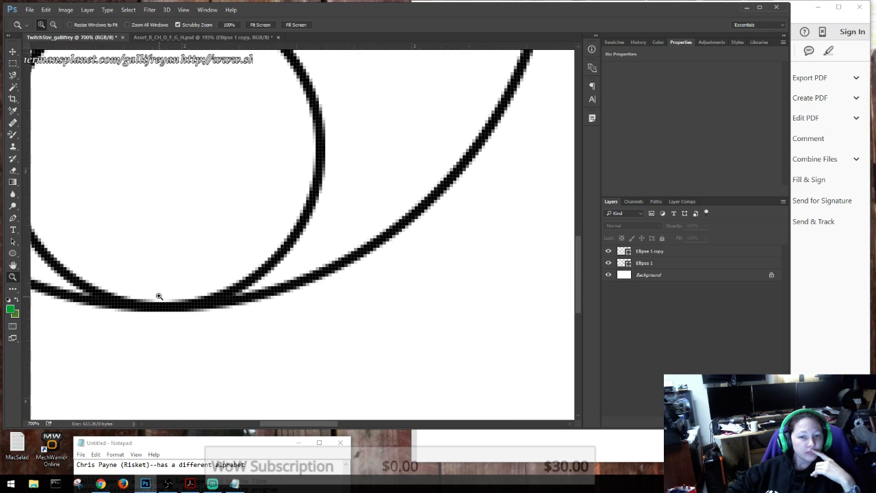
# Switch to the standard Eraser tool.
pyautogui.click(13, 123)
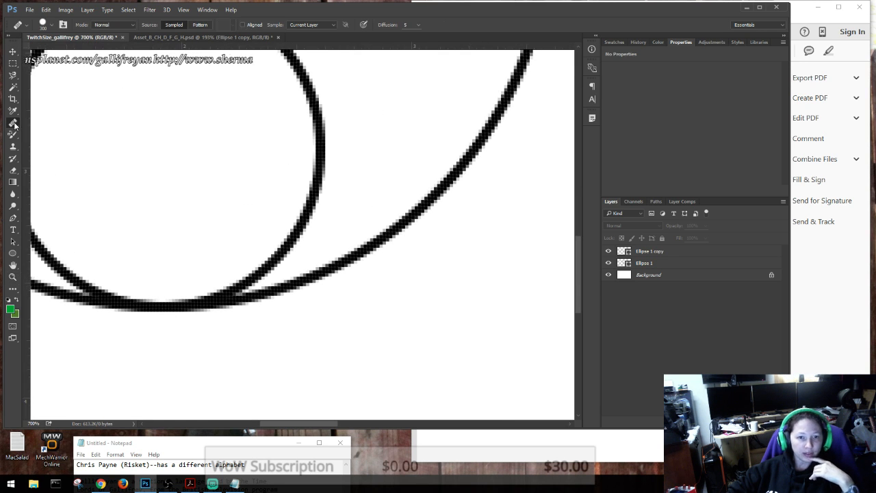
pyautogui.click(13, 171)
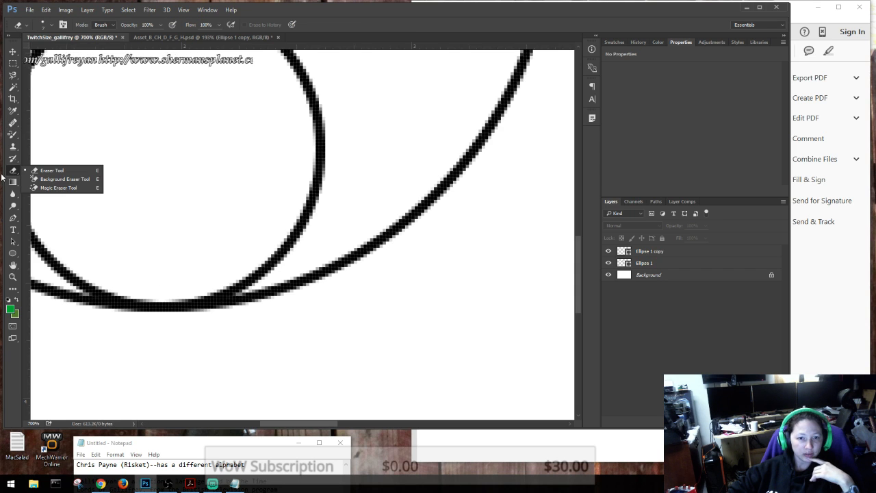
pyautogui.click(14, 174)
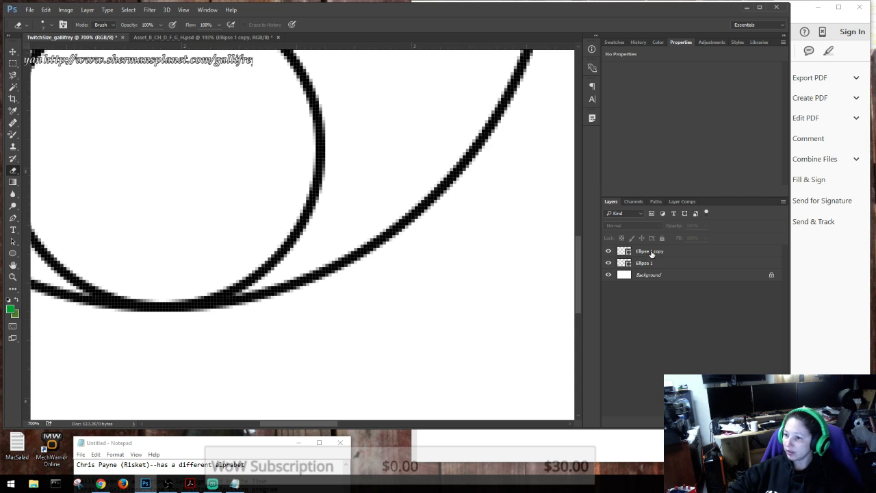
# Link the Ellipse 1 and Ellipse 1 copy layers together, and deselect them.
pyautogui.click(651, 252)
pyautogui.keyDown('shift'); pyautogui.click(652, 263); pyautogui.keyUp('shift')
pyautogui.rightClick(663, 264)
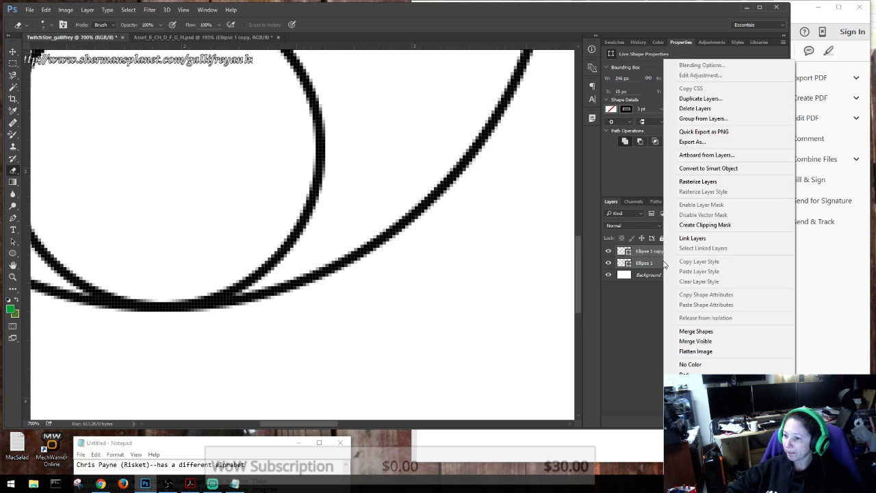
pyautogui.click(695, 237)
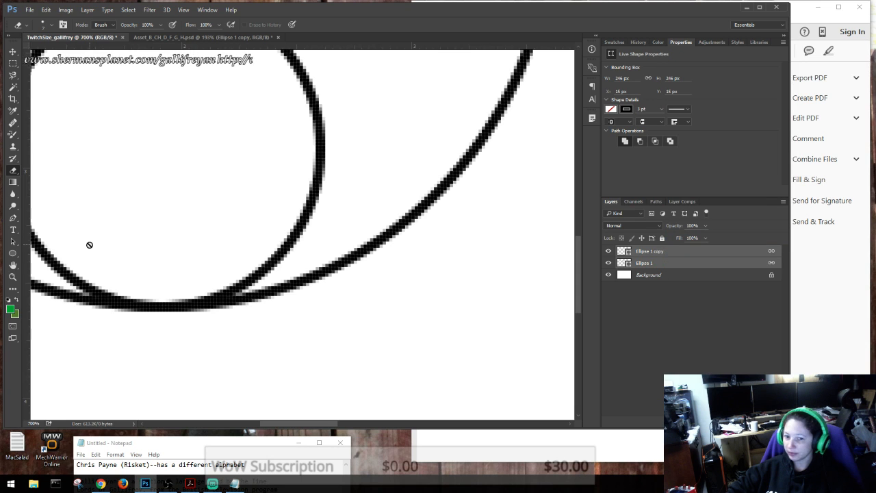
pyautogui.click(652, 340)
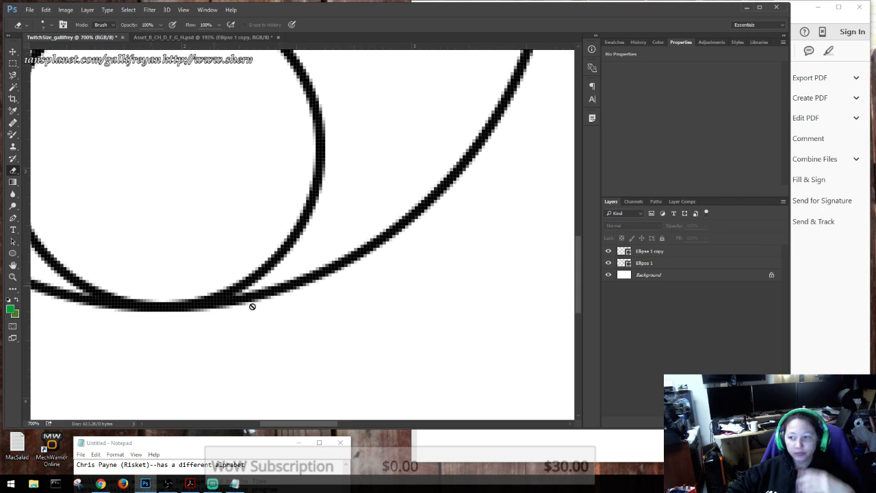
# Select the linked layers Ellipse 1 and Ellipse 1 copy together with the standard Eraser tool active.
pyautogui.click(654, 263)
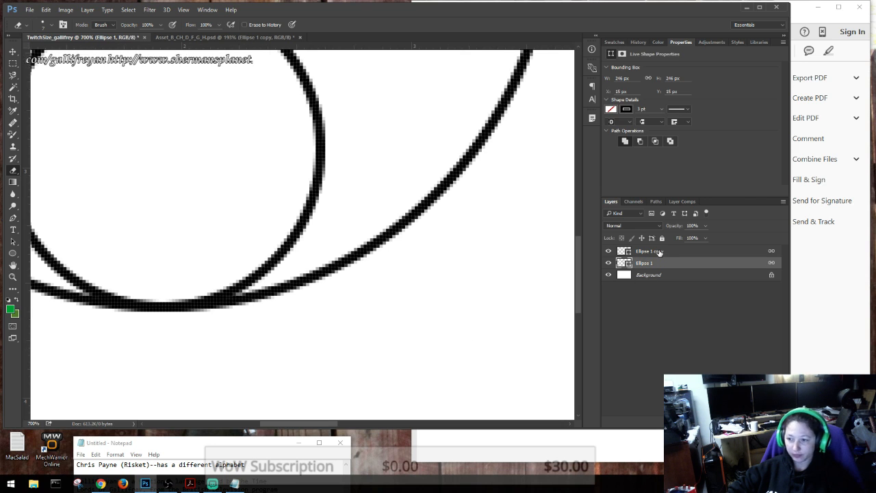
pyautogui.keyDown('shift'); pyautogui.click(659, 251); pyautogui.keyUp('shift')
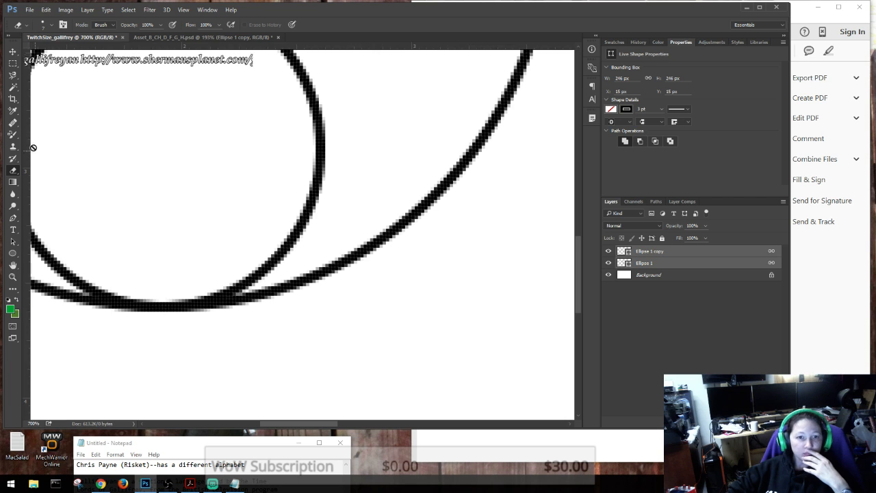
pyautogui.rightClick(12, 171)
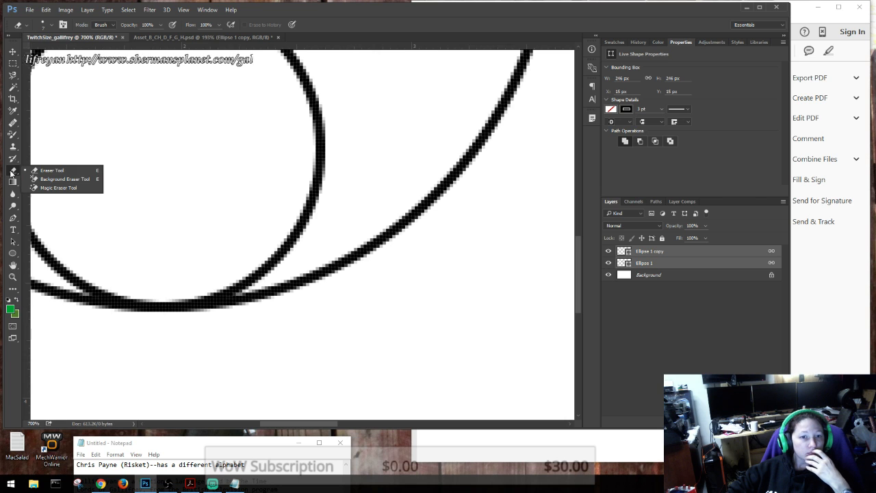
pyautogui.click(50, 172)
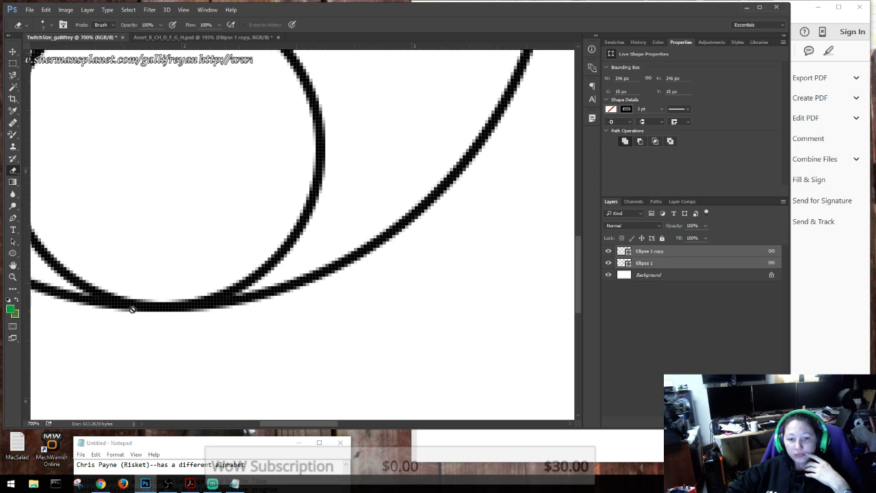
# Try to erase the outlines' overlap with both ellipse layers selected, and reselect the Ellipse 1 and Ellipse 1 copy layers together.
pyautogui.click(167, 312)
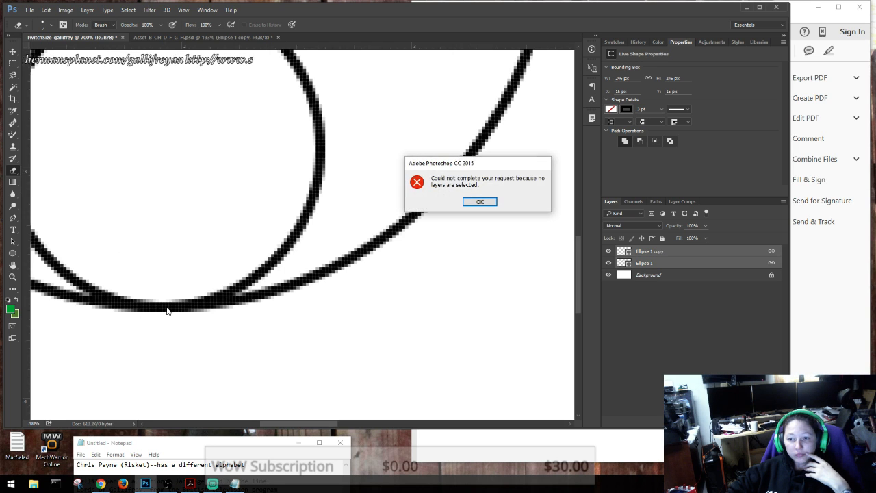
pyautogui.click(481, 203)
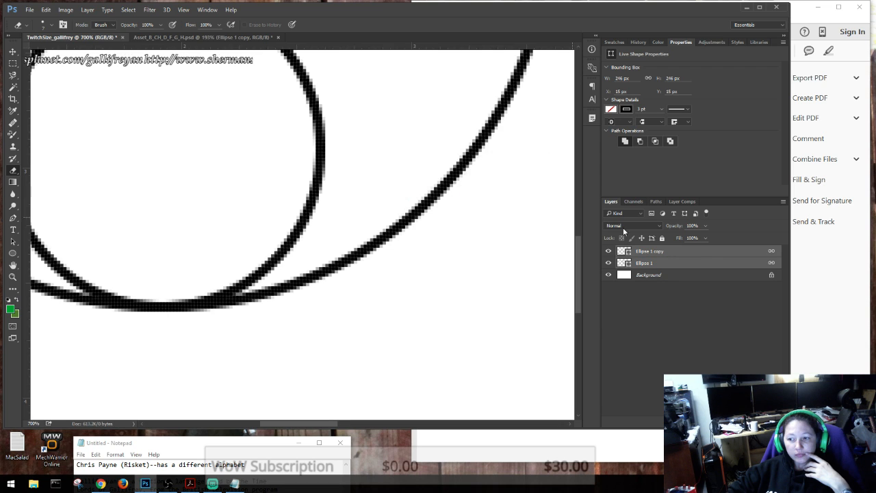
pyautogui.click(670, 264)
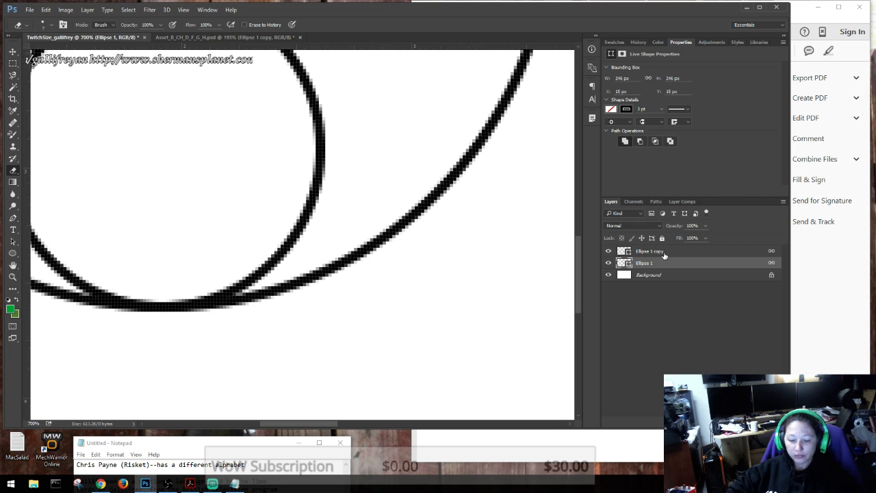
pyautogui.keyDown('shift'); pyautogui.click(664, 254); pyautogui.keyUp('shift')
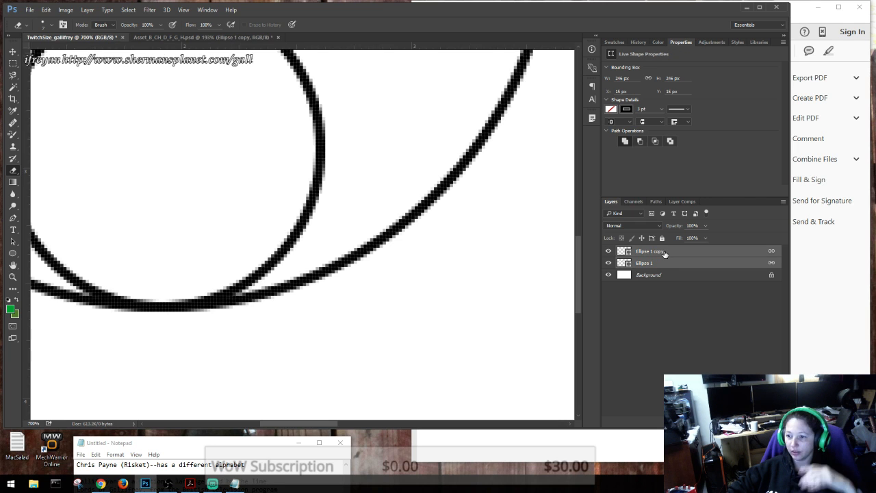
pyautogui.click(667, 251)
pyautogui.click(674, 264)
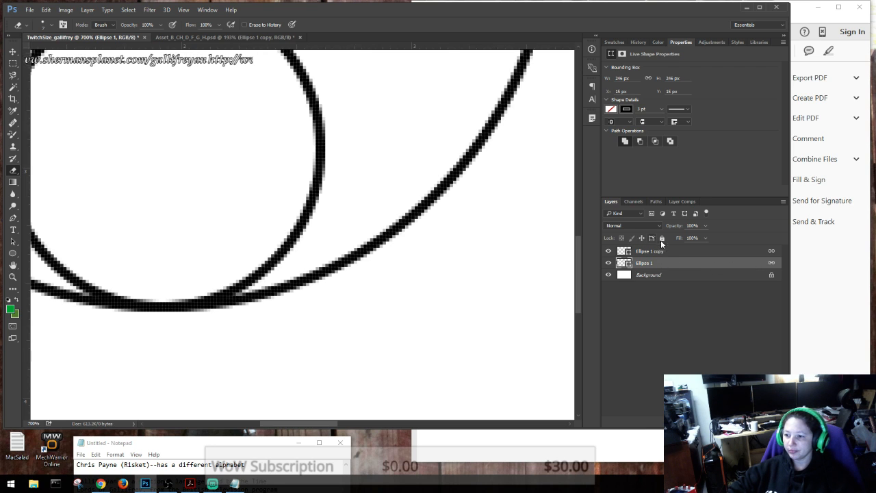
pyautogui.click(651, 253)
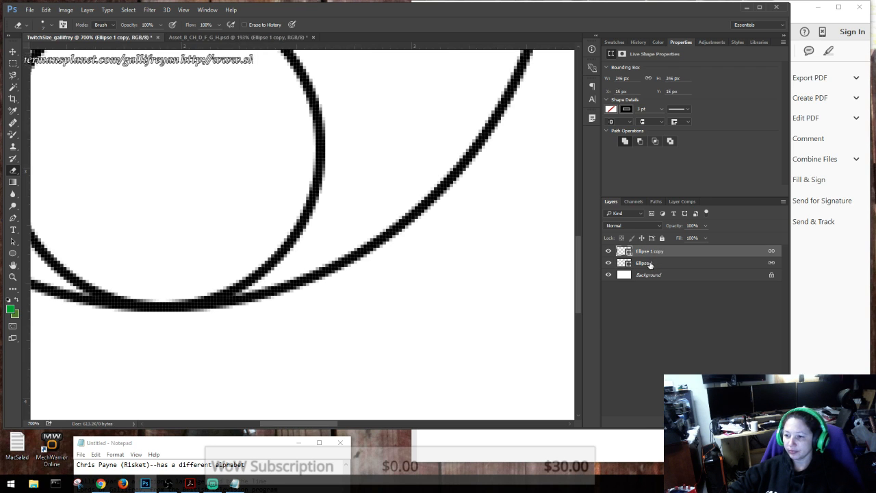
pyautogui.keyDown('shift'); pyautogui.click(650, 264); pyautogui.keyUp('shift')
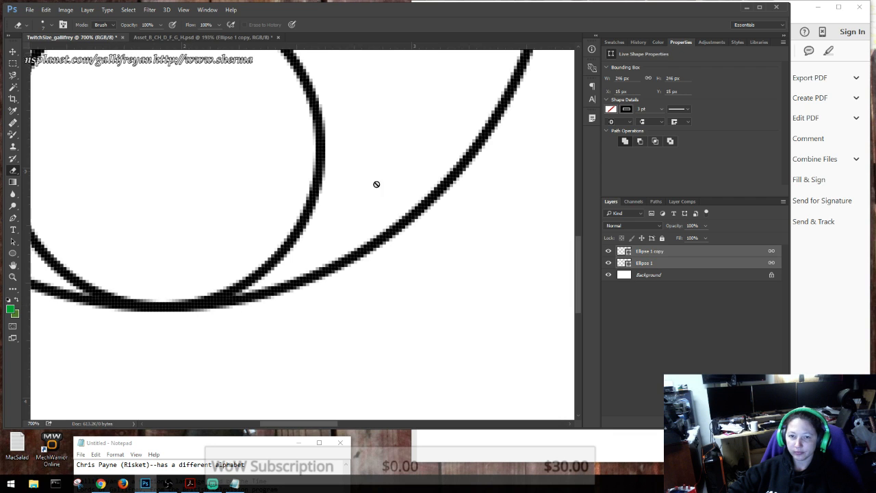
# Rasterize the Ellipse 1 shape layer so the Eraser can work on it.
pyautogui.scroll(-4, 473, 245)
pyautogui.scroll(5, 473, 245)
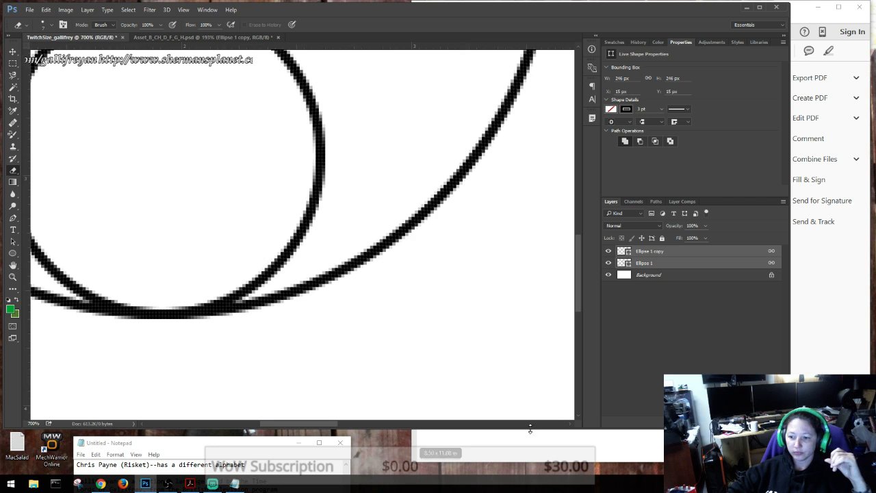
pyautogui.moveTo(144, 422); pyautogui.dragTo(142, 422)
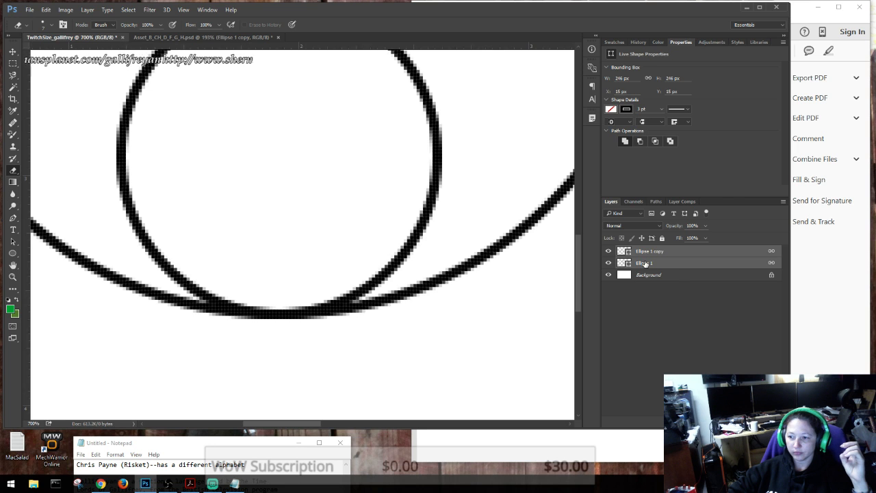
pyautogui.click(669, 266)
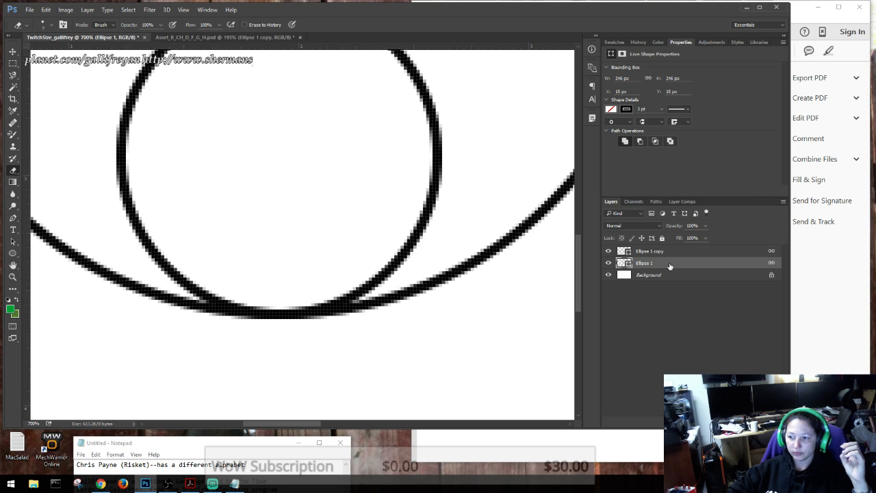
pyautogui.click(274, 312)
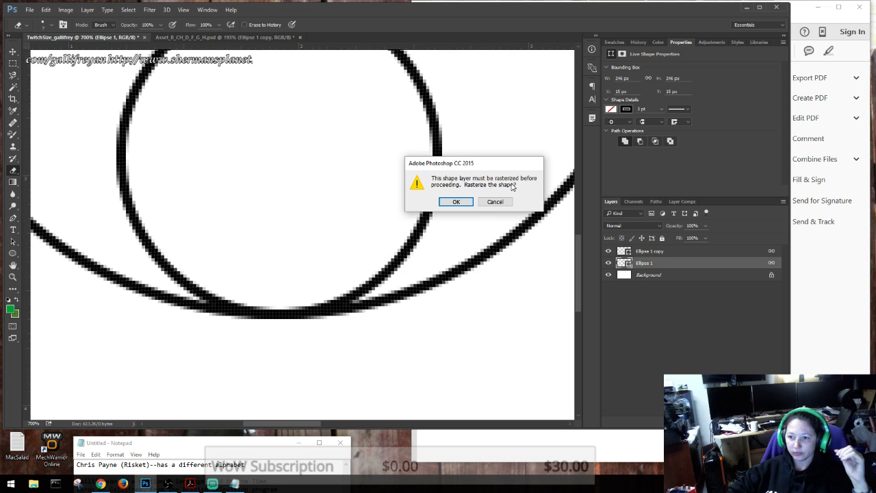
pyautogui.click(455, 201)
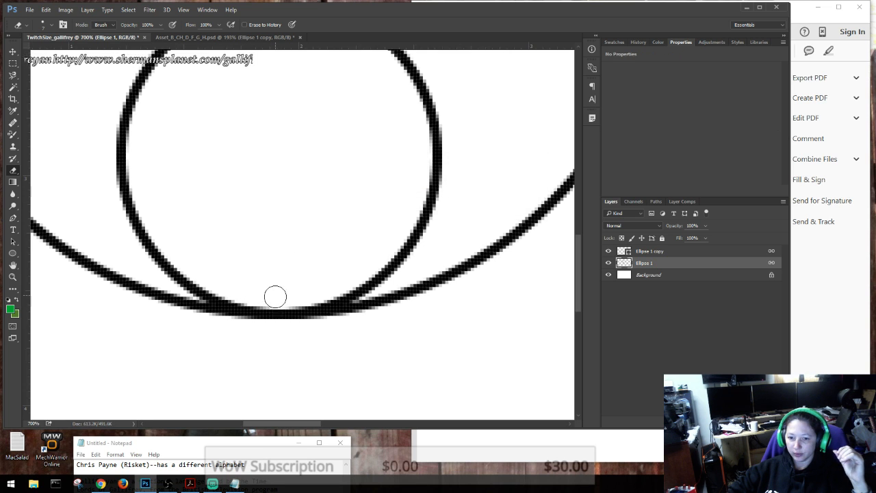
# Merge the Ellipse 1 copy and Ellipse 1 layers into a single layer.
pyautogui.click(659, 253)
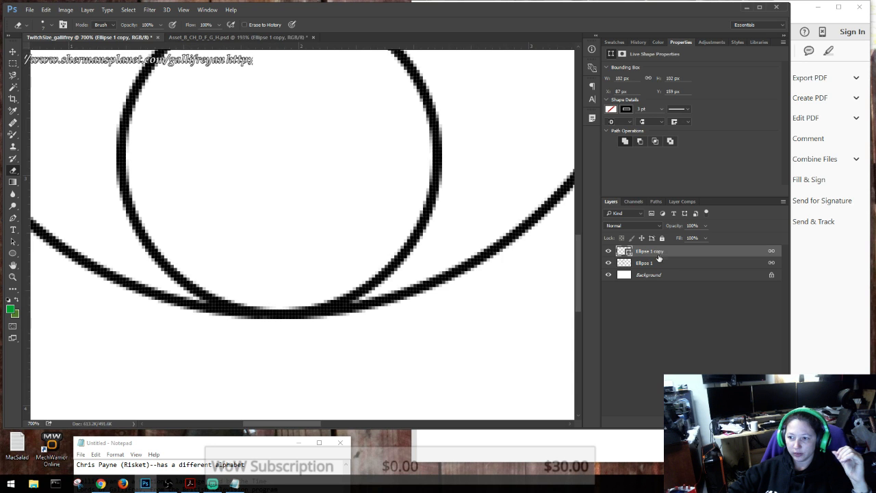
pyautogui.keyDown('shift'); pyautogui.click(657, 263); pyautogui.keyUp('shift')
pyautogui.rightClick(657, 266)
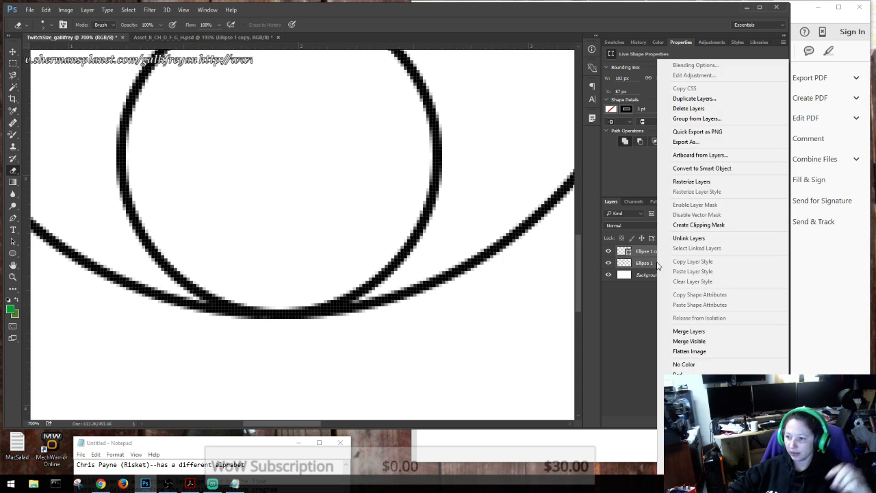
pyautogui.click(700, 333)
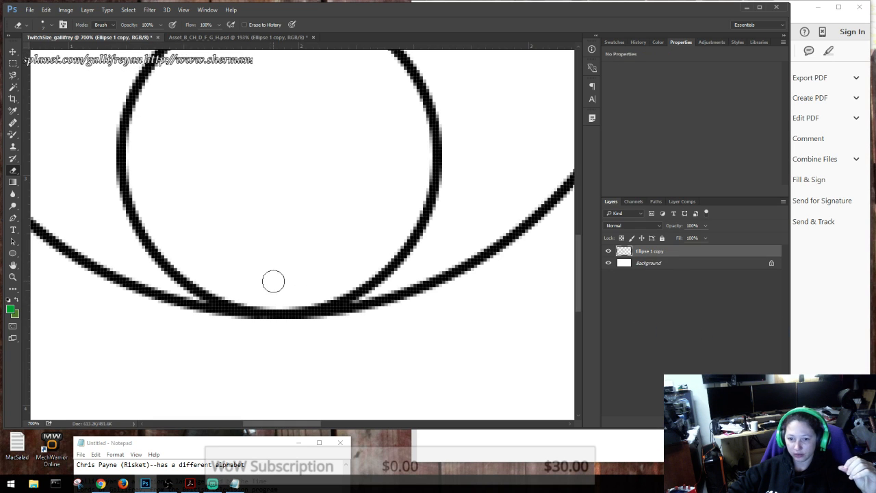
# Erase the overlapping outline at the bottom of the merged circles, trim the undersides of both cut ends, and fit the whole canvas on screen.
pyautogui.moveTo(272, 294)
pyautogui.mouseDown()
pyautogui.moveTo(275, 315)
pyautogui.moveTo(278, 297)
pyautogui.moveTo(285, 306)
pyautogui.moveTo(322, 307)
pyautogui.moveTo(237, 307)
pyautogui.moveTo(227, 319)
pyautogui.moveTo(228, 291)
pyautogui.mouseUp()
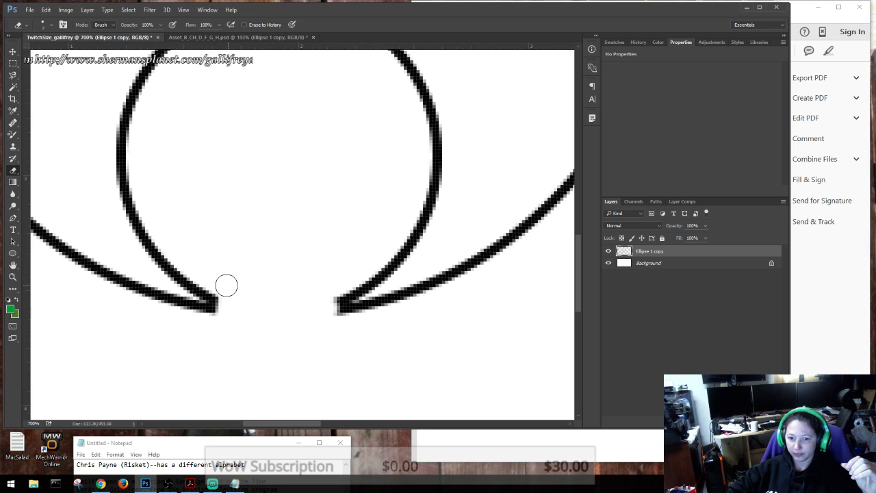
pyautogui.moveTo(225, 322); pyautogui.dragTo(213, 323)
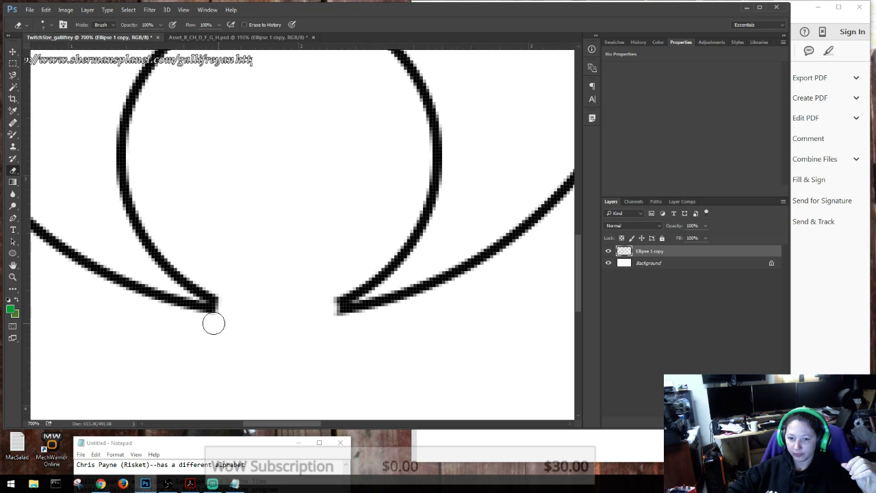
pyautogui.moveTo(333, 321); pyautogui.dragTo(355, 325)
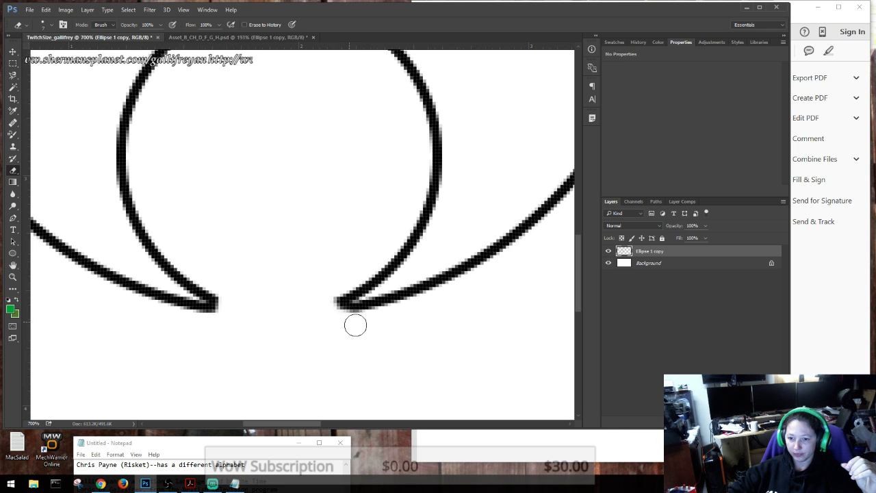
pyautogui.doubleClick(12, 267)
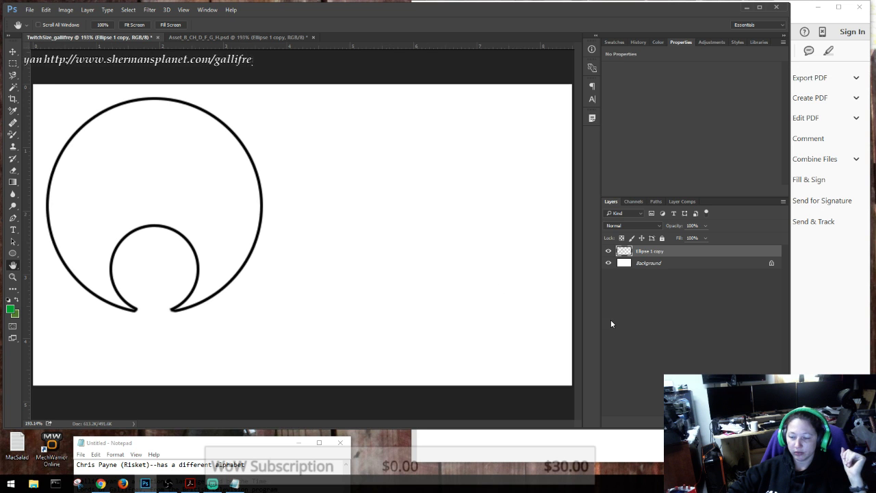
# Rename the merged Ellipse 1 copy layer to H and deselect it.
pyautogui.rightClick(647, 253)
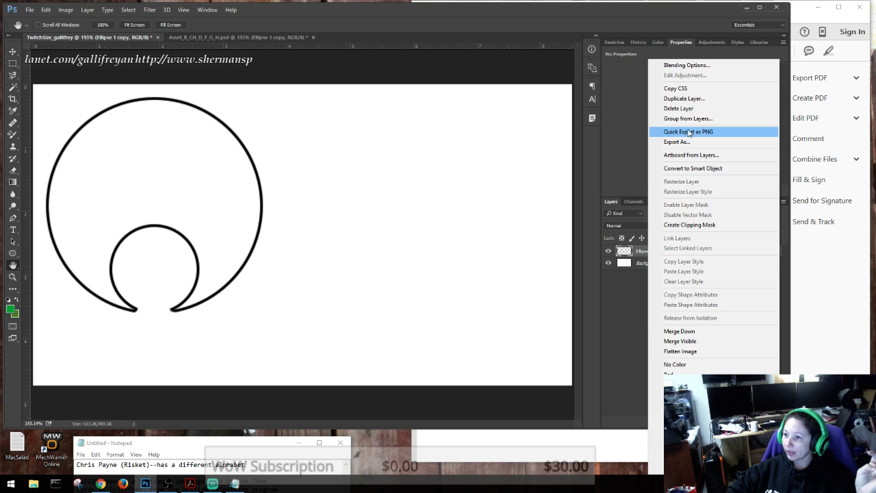
pyautogui.click(646, 255)
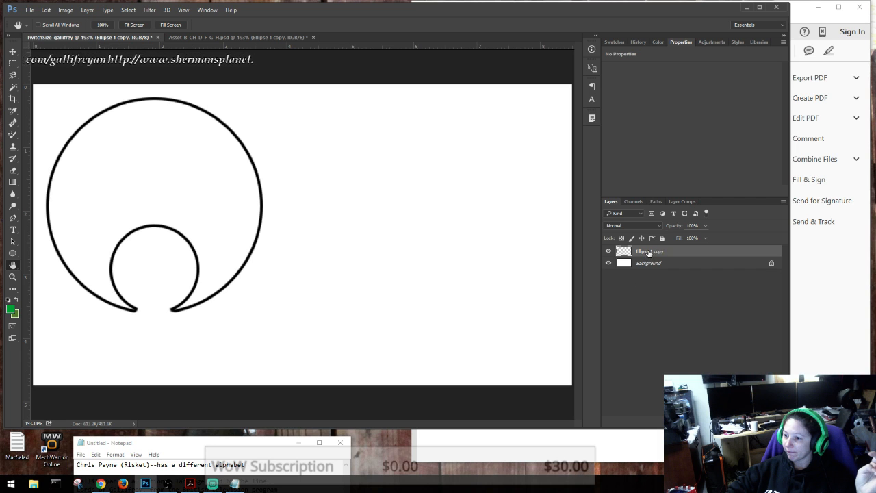
pyautogui.rightClick(648, 254)
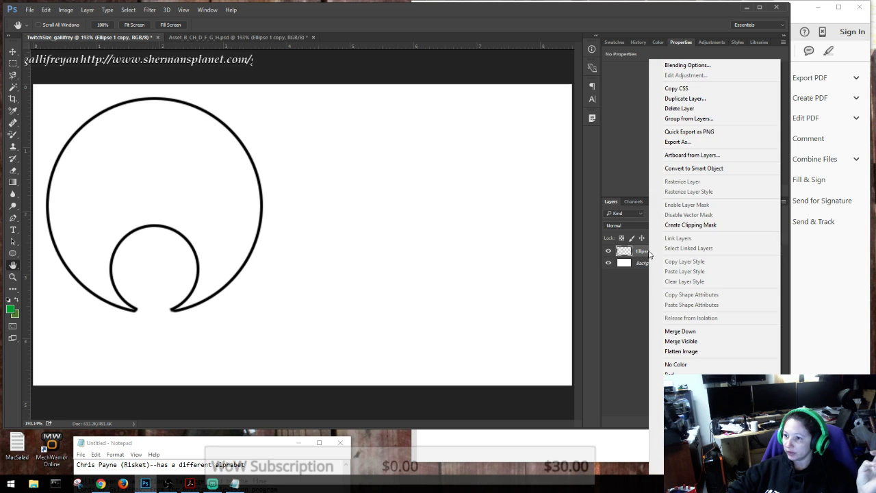
pyautogui.click(643, 283)
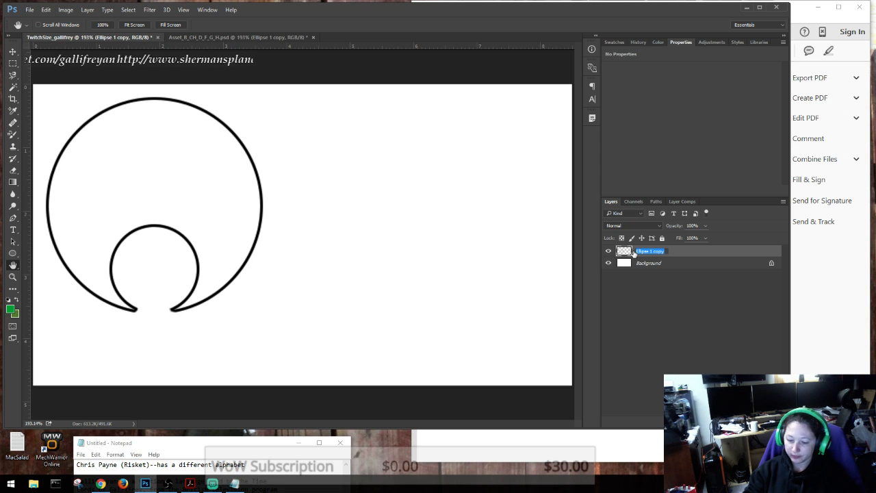
pyautogui.click(672, 331)
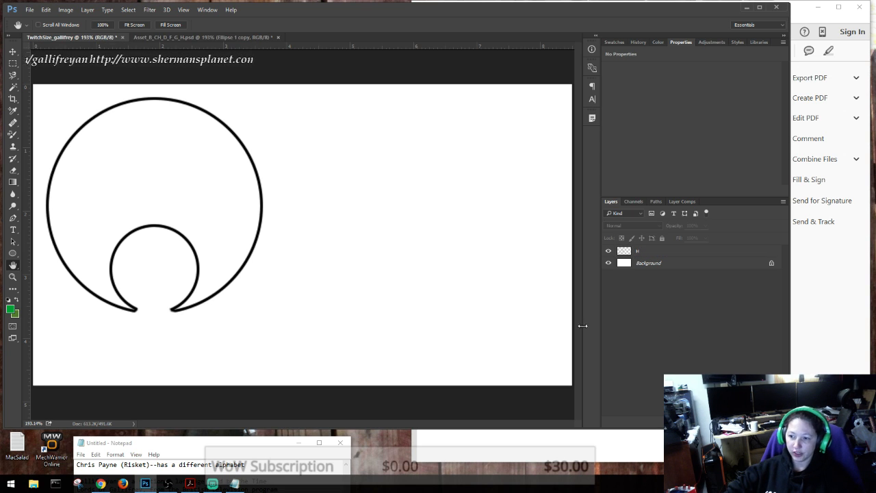
# Switch to Chrome and check the viewer list on the Twitch dashboard, and minimize the browser.
pyautogui.click(805, 14)
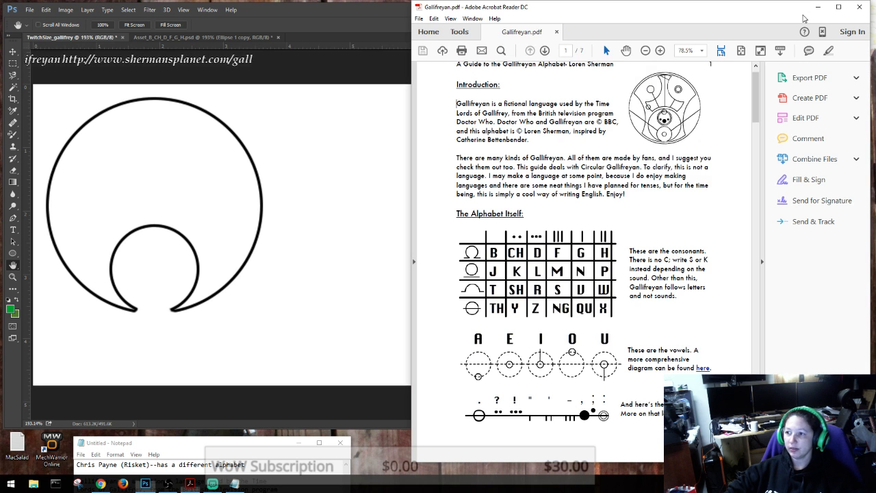
pyautogui.click(104, 483)
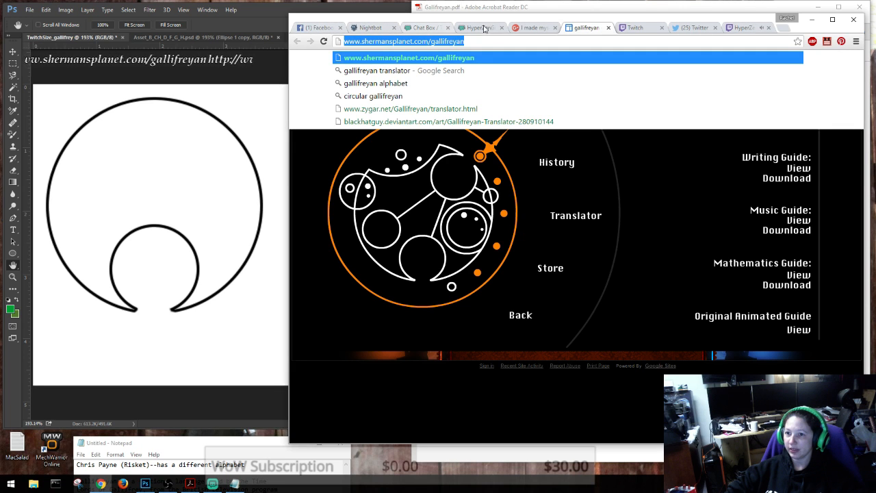
pyautogui.click(637, 28)
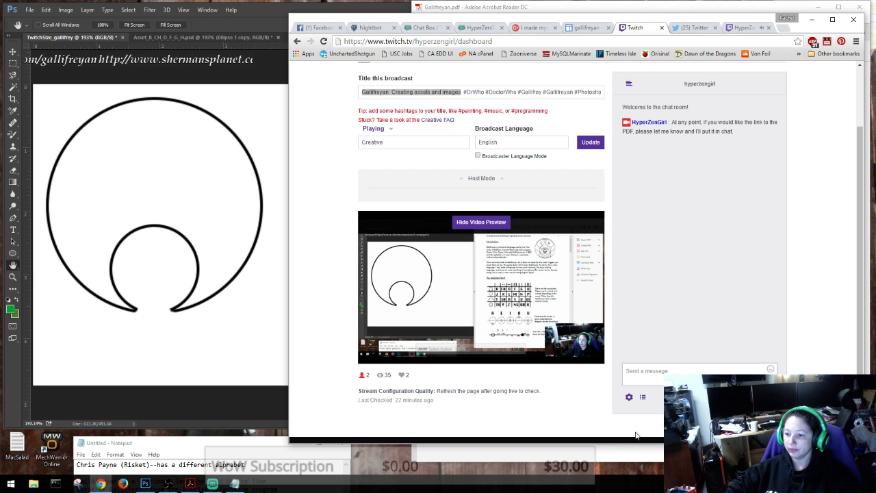
pyautogui.click(642, 398)
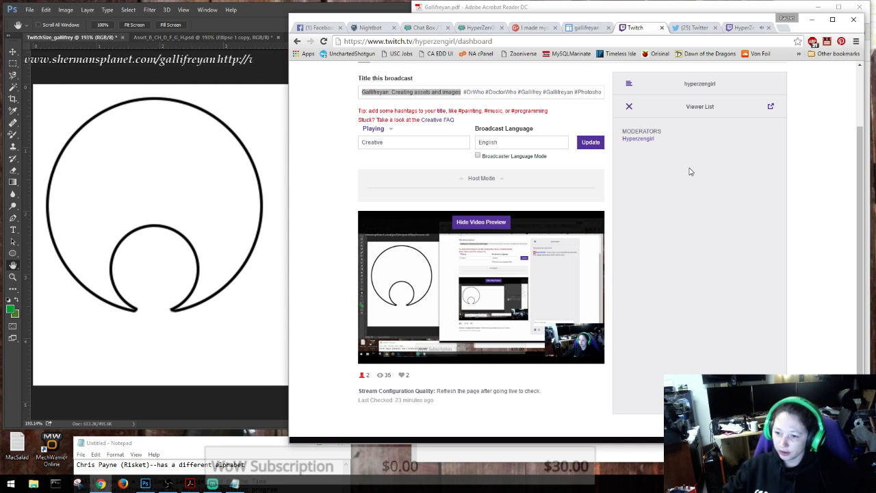
pyautogui.click(812, 19)
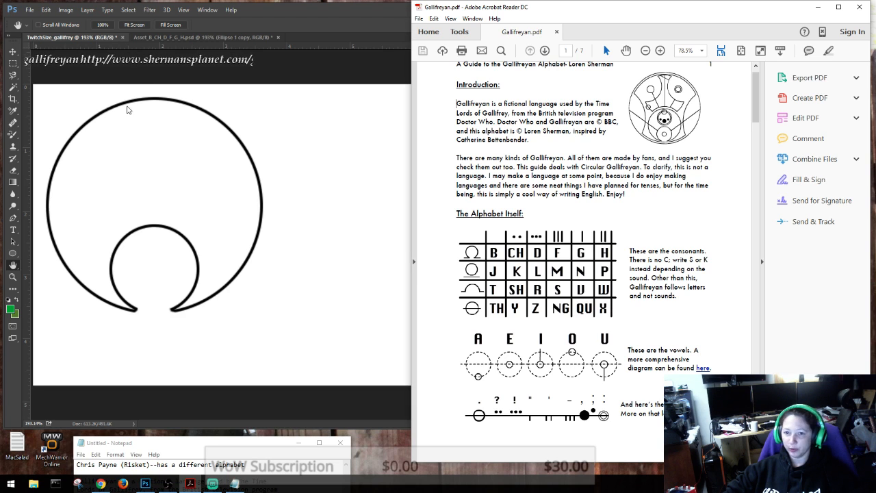
# Switch to Photoshop and create a new white 8.5 × 4.75 inch document at 72 pixels/inch named Asset, moving the PDF guide window aside.
pyautogui.click(148, 63)
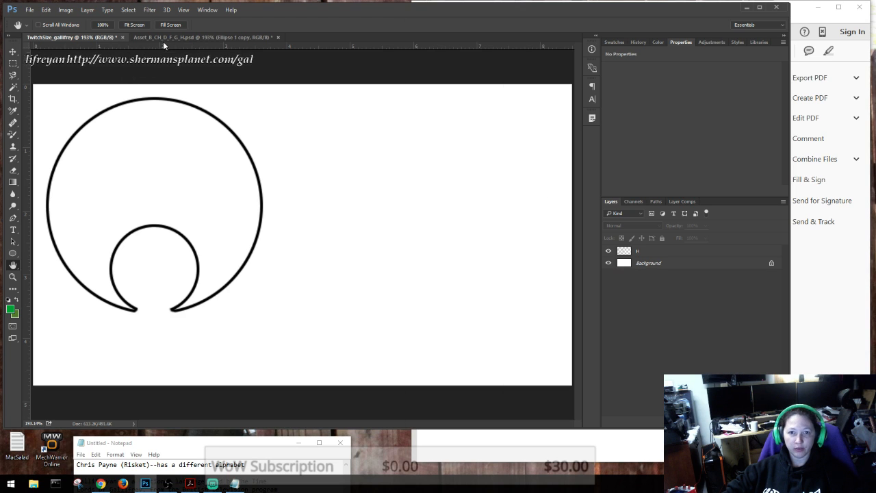
pyautogui.click(30, 10)
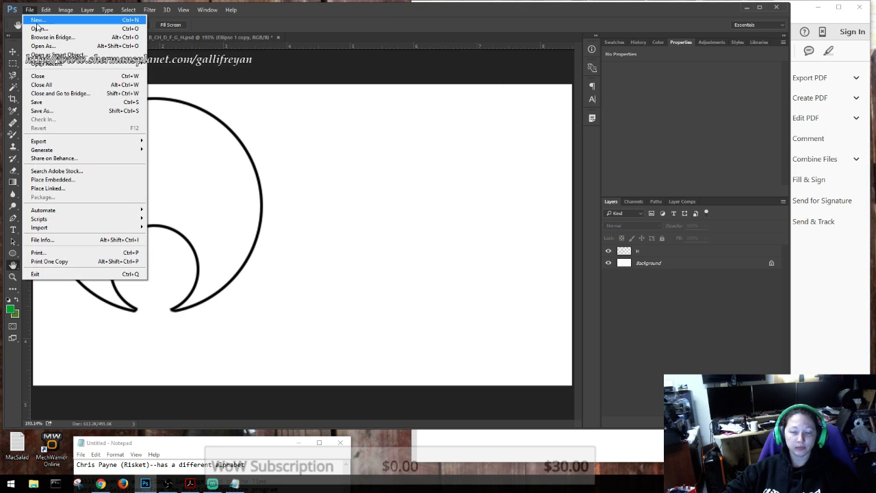
pyautogui.click(36, 20)
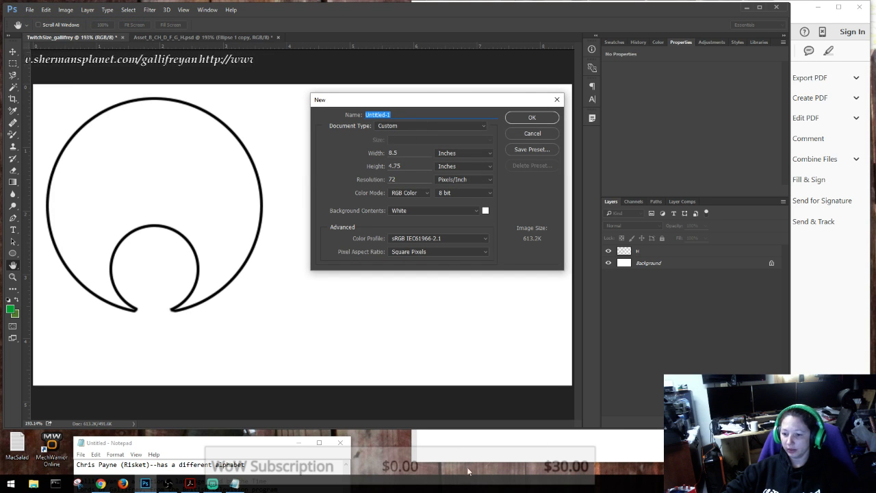
pyautogui.click(572, 452)
pyautogui.moveTo(602, 5); pyautogui.dragTo(638, 165)
pyautogui.click(489, 134)
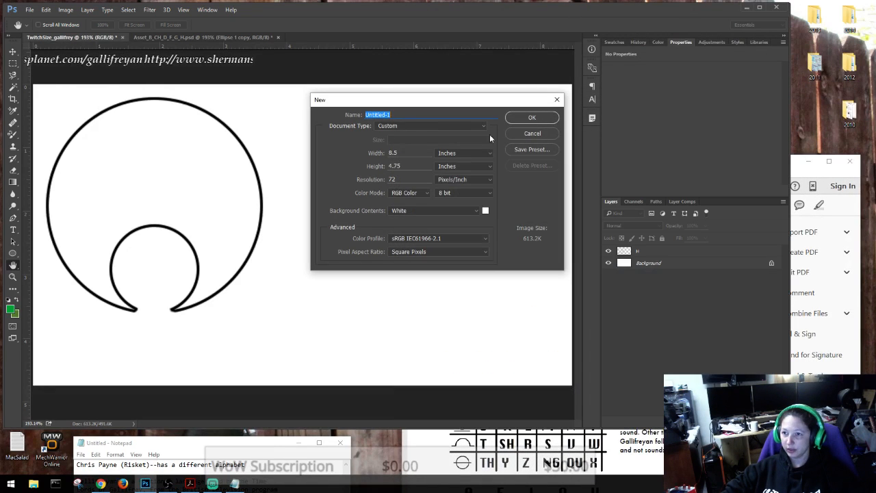
pyautogui.write('Asset')
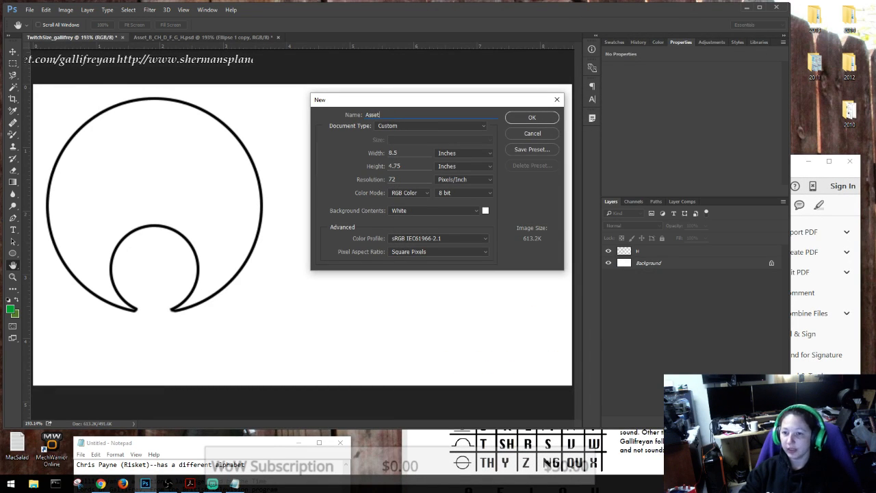
pyautogui.press('Return')
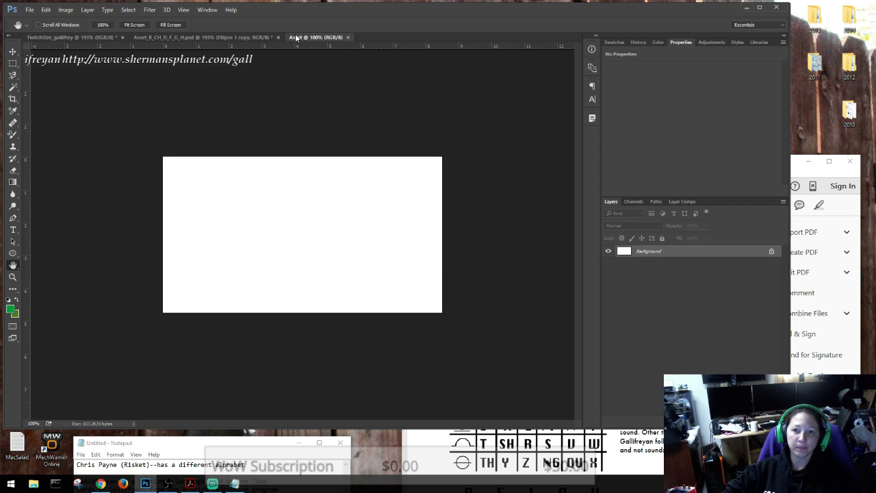
# Save the blank Asset document as Photoshop file Asset_Th_Y_Z__NG_QU_X in the Gallifreyan folder, and fit the canvas on screen.
pyautogui.click(30, 10)
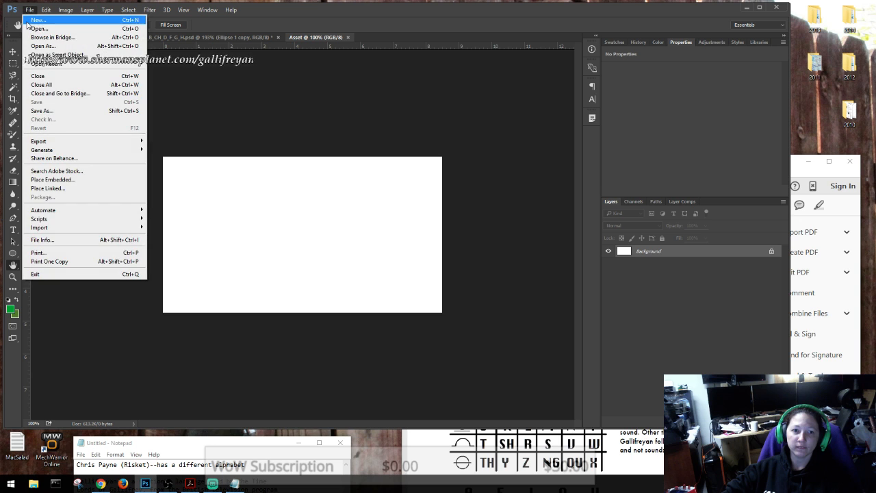
pyautogui.click(34, 111)
pyautogui.click(86, 201)
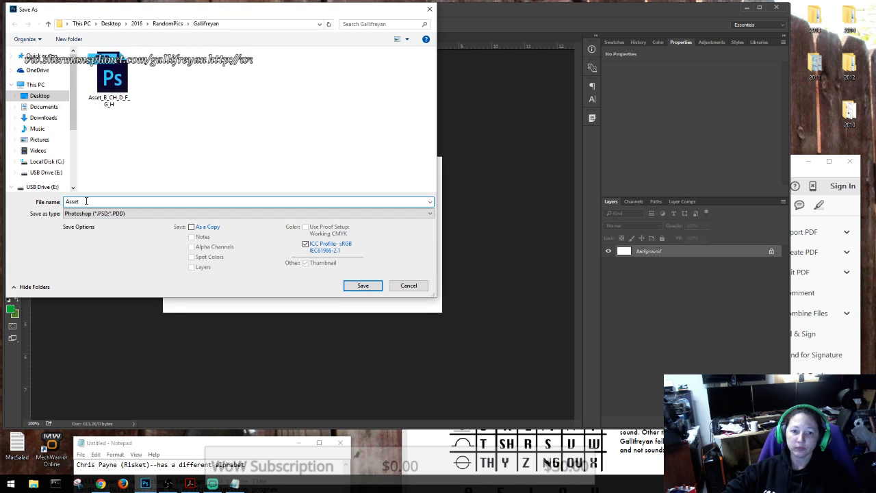
pyautogui.write('_')
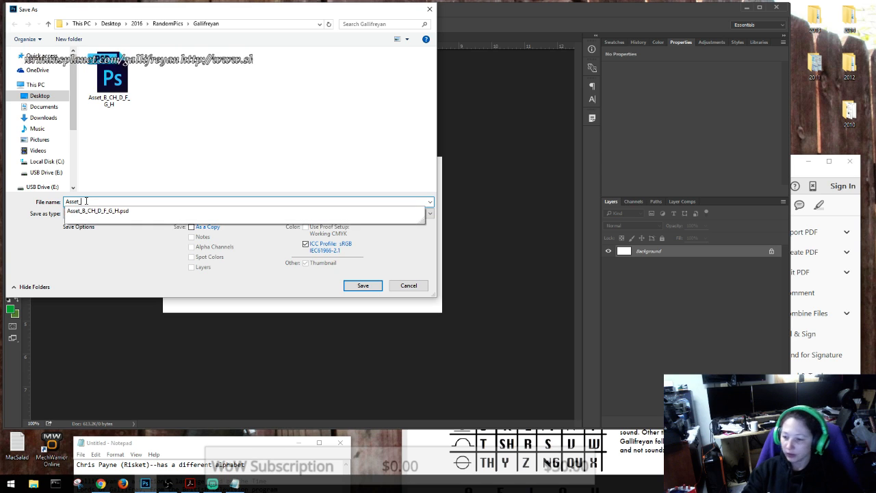
pyautogui.write('Th_Y')
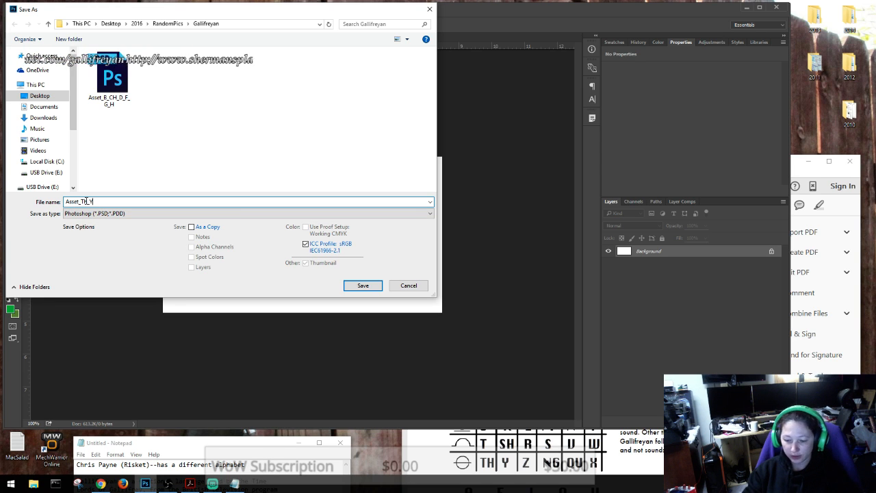
pyautogui.write('_Z_')
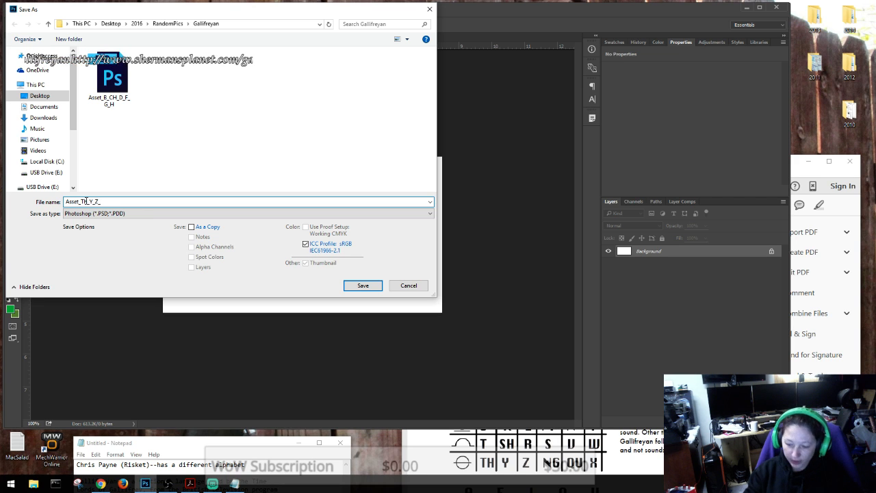
pyautogui.write('NG_')
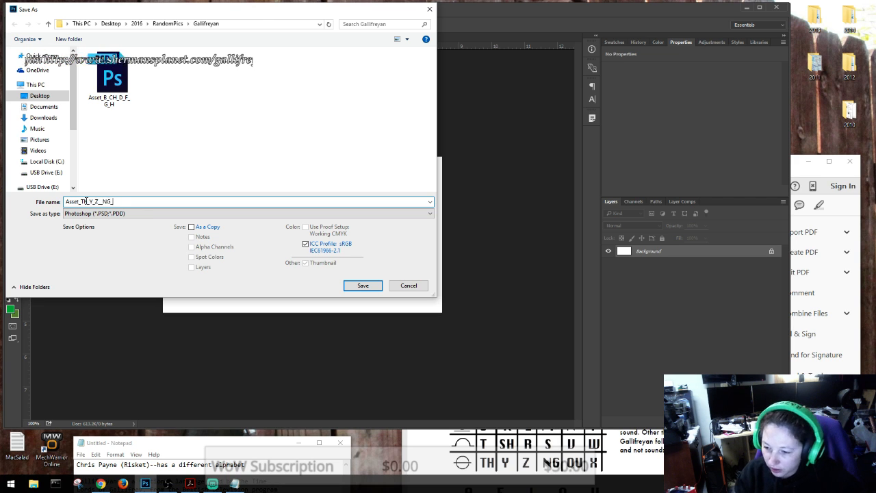
pyautogui.write('QU')
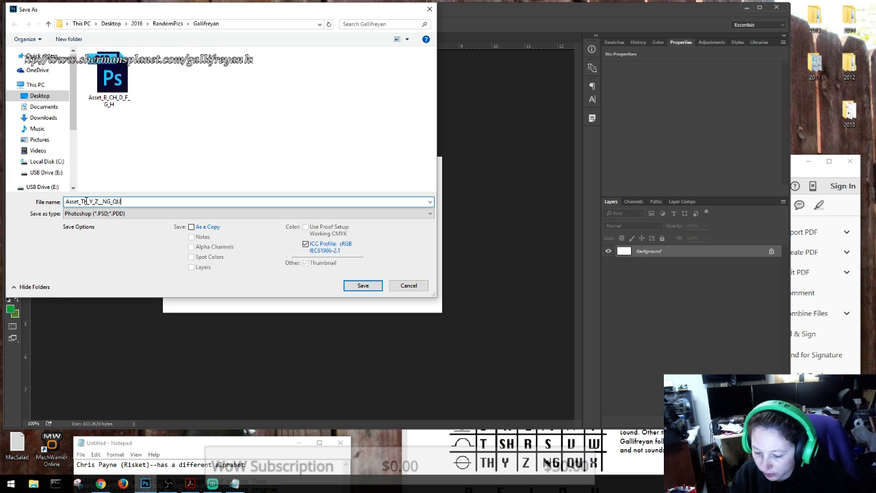
pyautogui.write('_X')
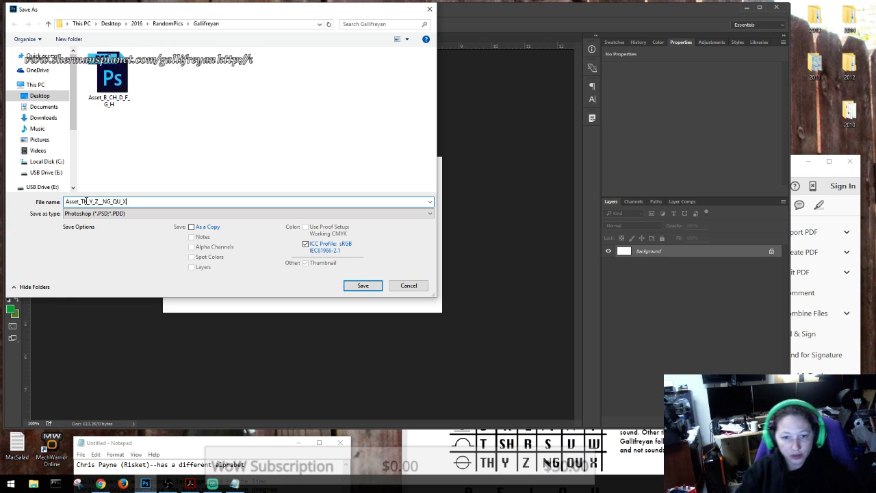
pyautogui.click(363, 285)
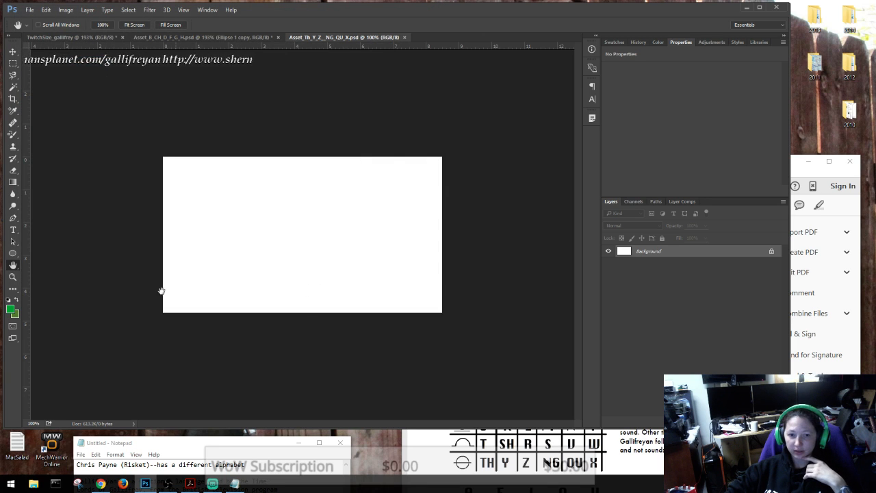
pyautogui.doubleClick(14, 266)
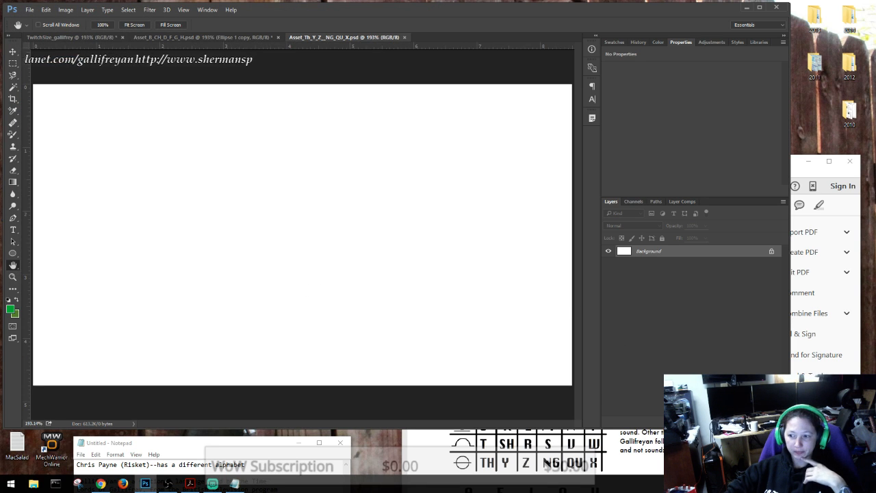
# Show the Asset_B_CH_D_F_G_H document, then switch to Acrobat Reader and examine the consonant, vowel and punctuation charts in Gallifreyan.pdf.
pyautogui.click(157, 38)
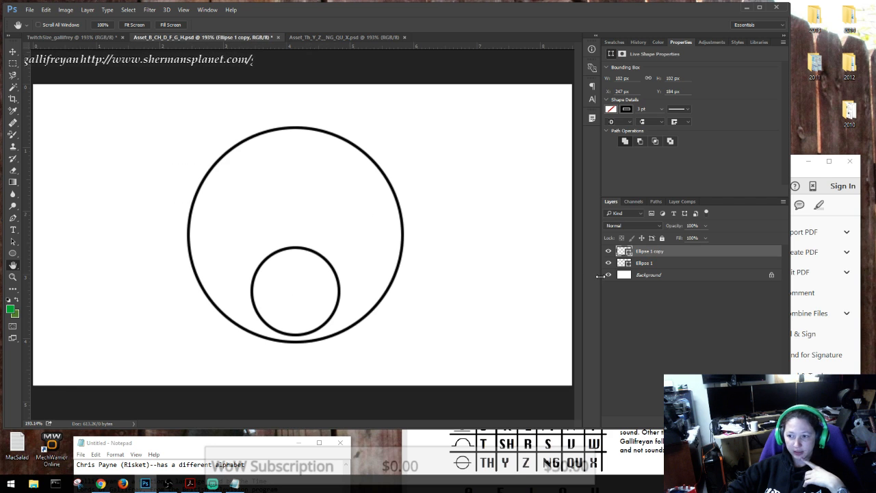
pyautogui.rightClick(644, 264)
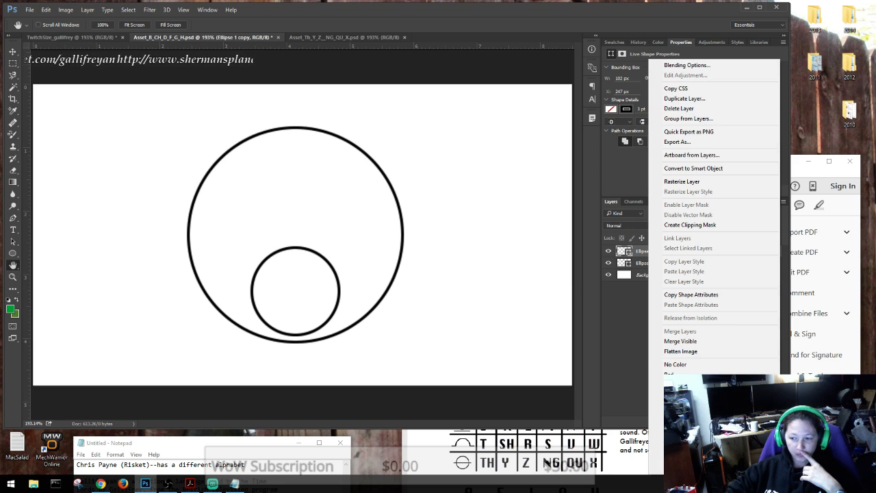
pyautogui.click(536, 443)
pyautogui.scroll(-2, 546, 368)
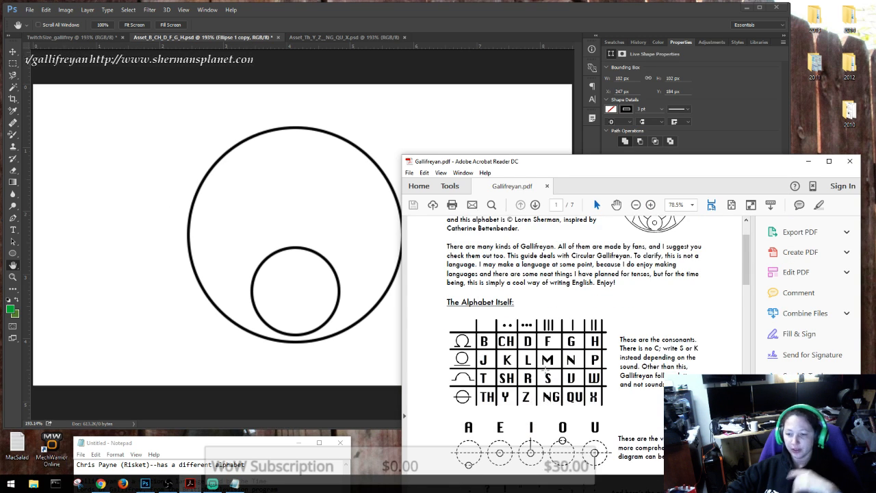
pyautogui.scroll(-1, 545, 372)
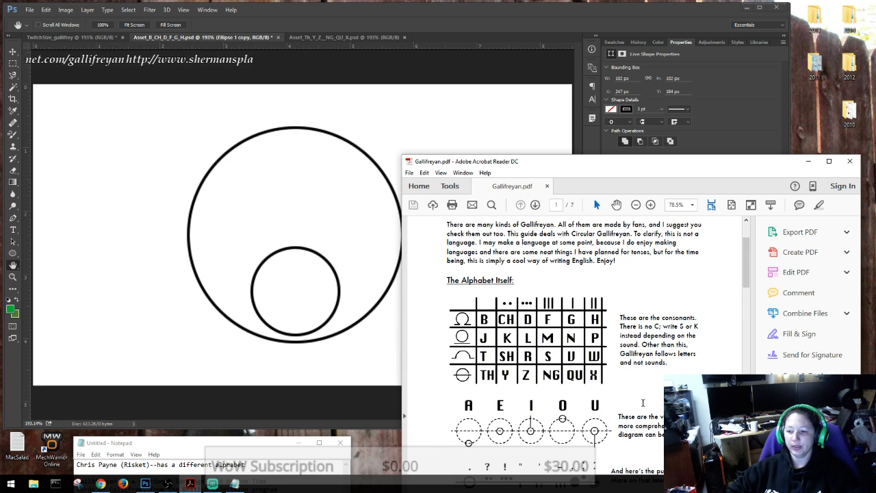
pyautogui.scroll(-3, 642, 403)
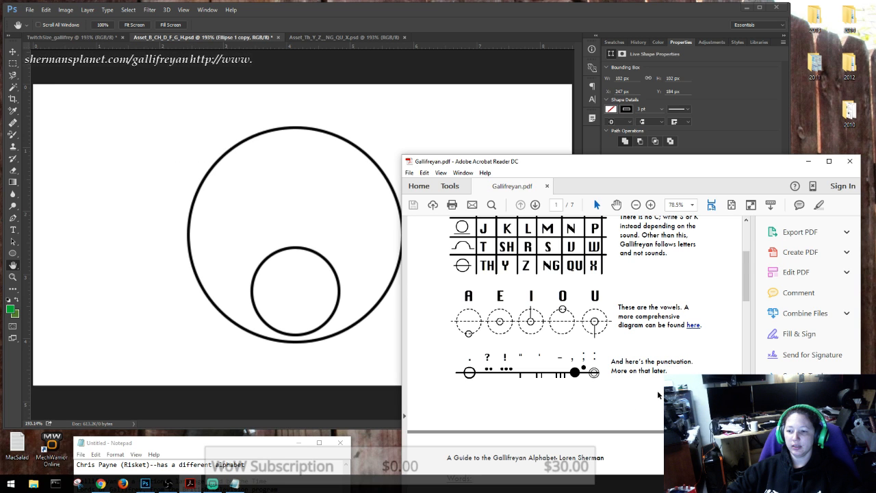
# Move the PDF guide window higher and read the Words and Sentences sections, examining the example words and full sentence circle.
pyautogui.moveTo(654, 170); pyautogui.dragTo(650, 33)
pyautogui.scroll(-3, 630, 301)
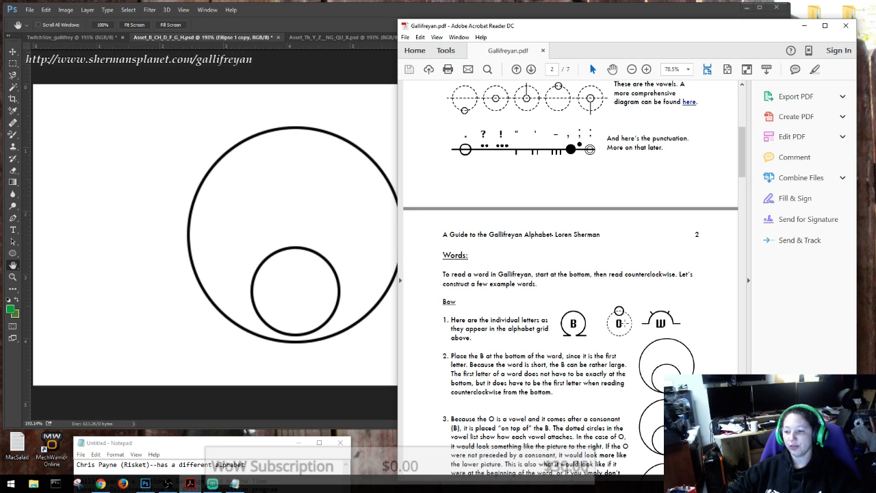
pyautogui.scroll(-8, 619, 322)
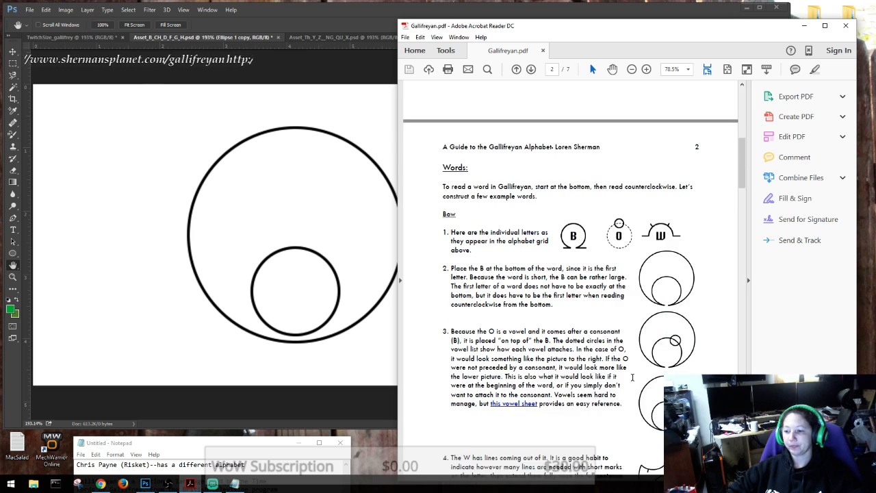
pyautogui.scroll(-3, 632, 377)
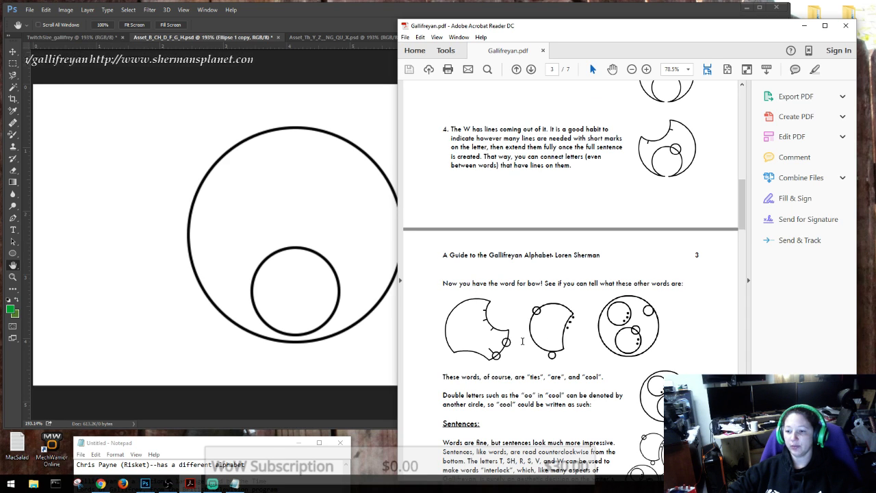
pyautogui.scroll(-1, 522, 341)
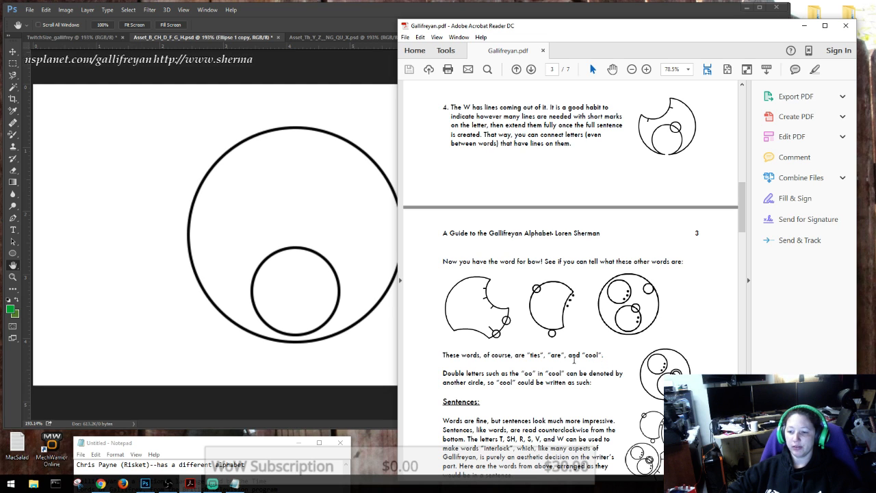
pyautogui.scroll(-1, 611, 381)
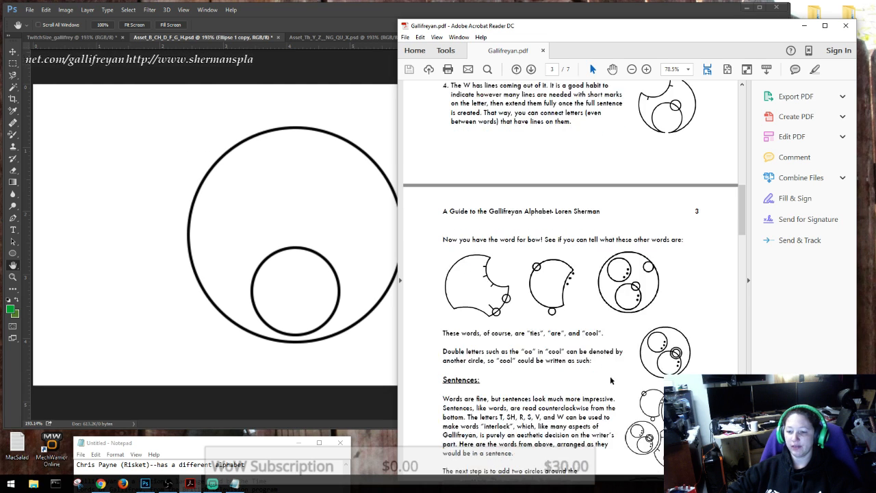
pyautogui.scroll(-6, 611, 380)
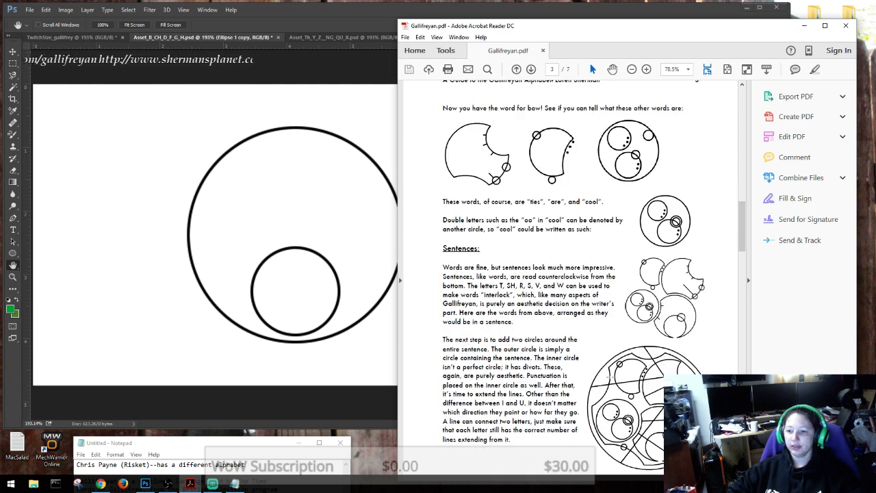
pyautogui.scroll(-1, 610, 375)
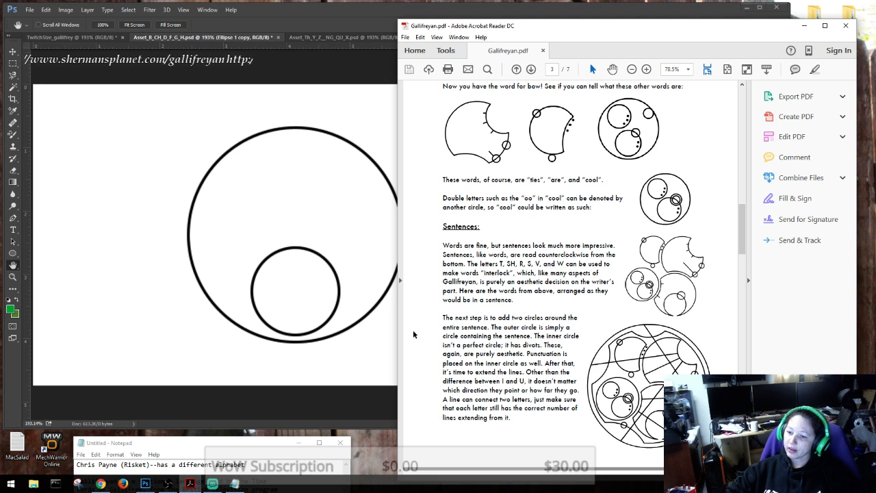
# Return to the alphabet chart in the PDF guide, then switch to Photoshop and view the H letter in the TwitchSize_gallifrey document.
pyautogui.click(376, 345)
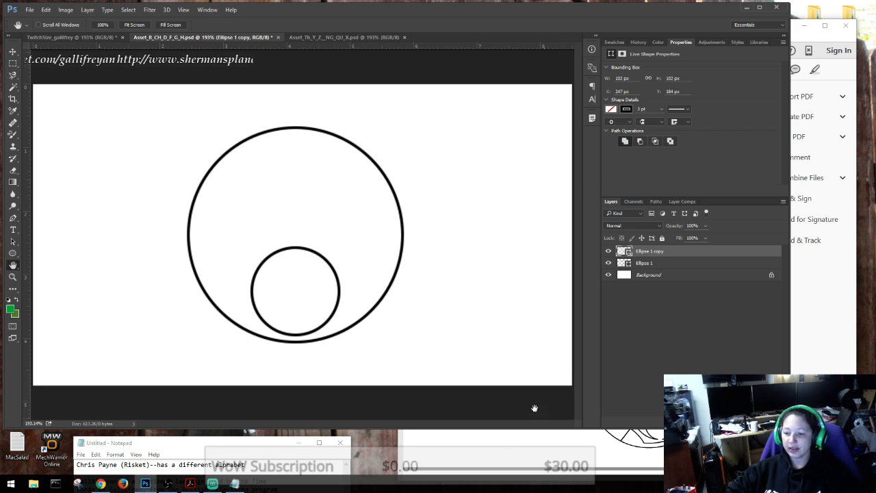
pyautogui.click(508, 442)
pyautogui.scroll(10, 529, 380)
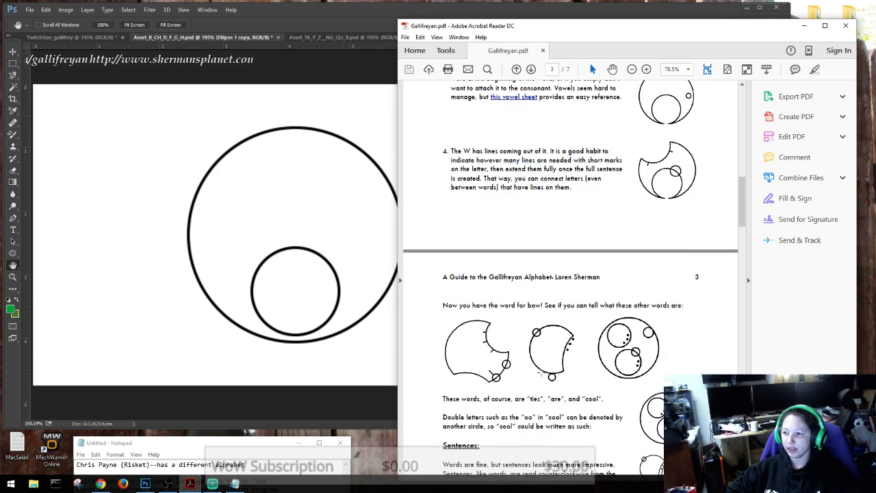
pyautogui.scroll(10, 545, 370)
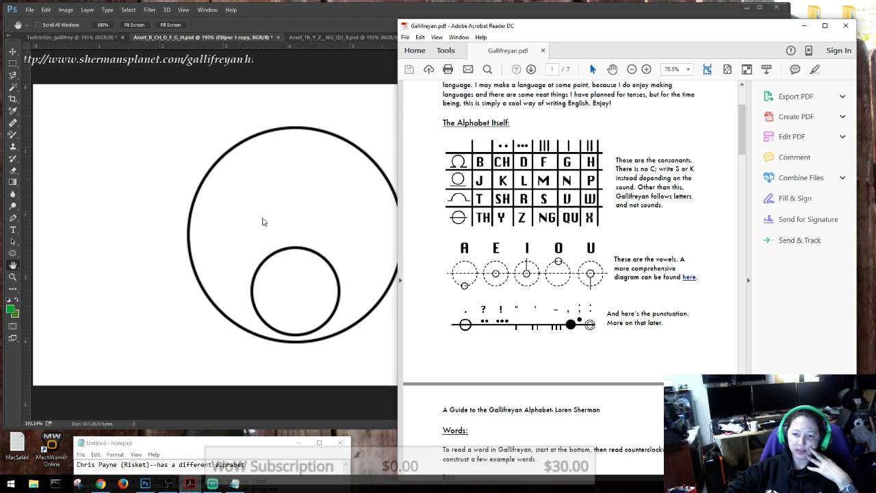
pyautogui.click(152, 404)
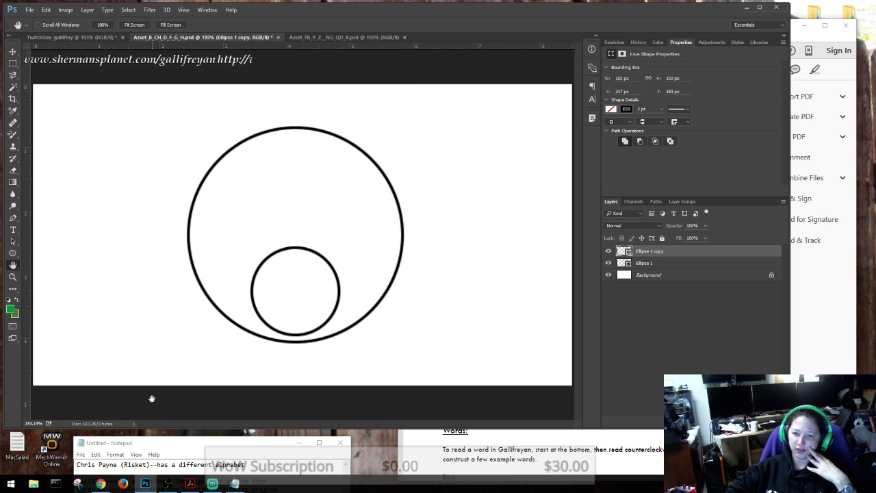
pyautogui.click(84, 37)
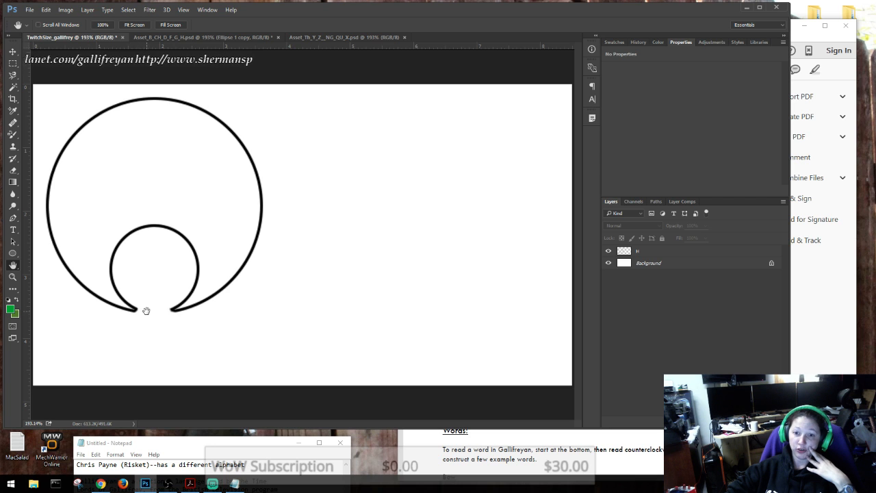
# Switch to the PDF guide and examine how vowels attach to consonants in the Bow example, checking the other example words and alphabet chart.
pyautogui.click(807, 319)
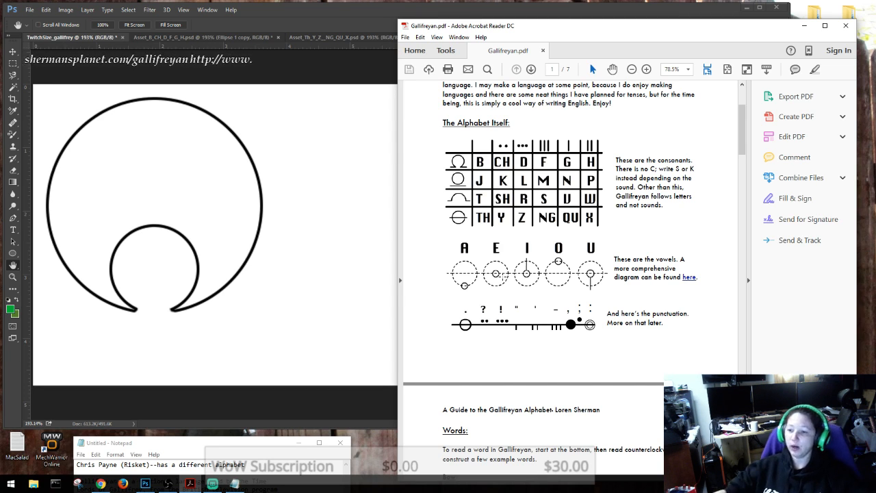
pyautogui.scroll(-3, 680, 288)
pyautogui.scroll(-15, 680, 288)
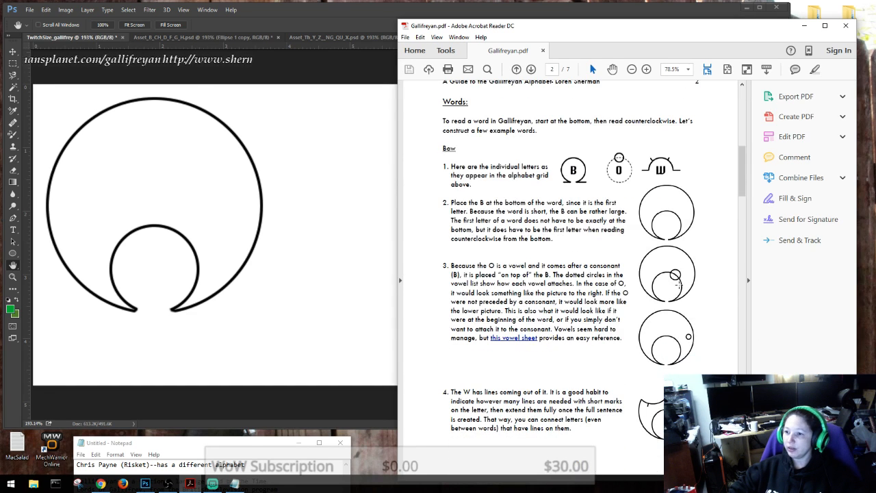
pyautogui.scroll(-7, 678, 288)
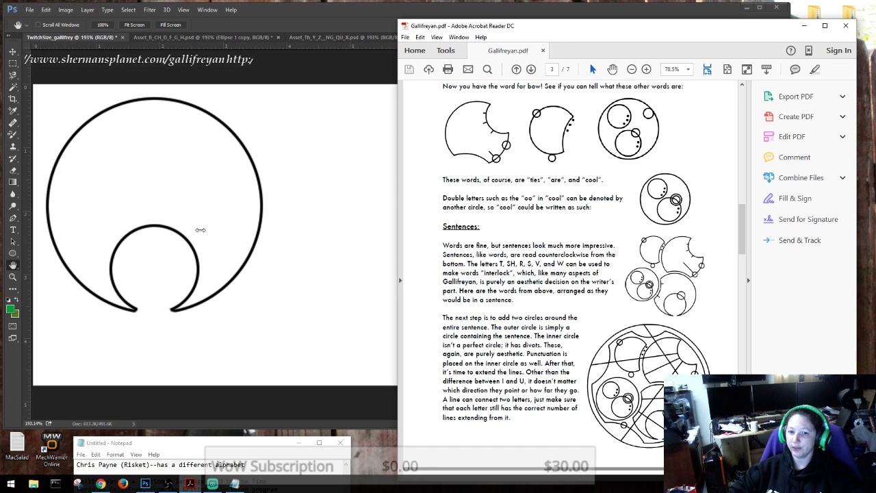
pyautogui.scroll(8, 632, 339)
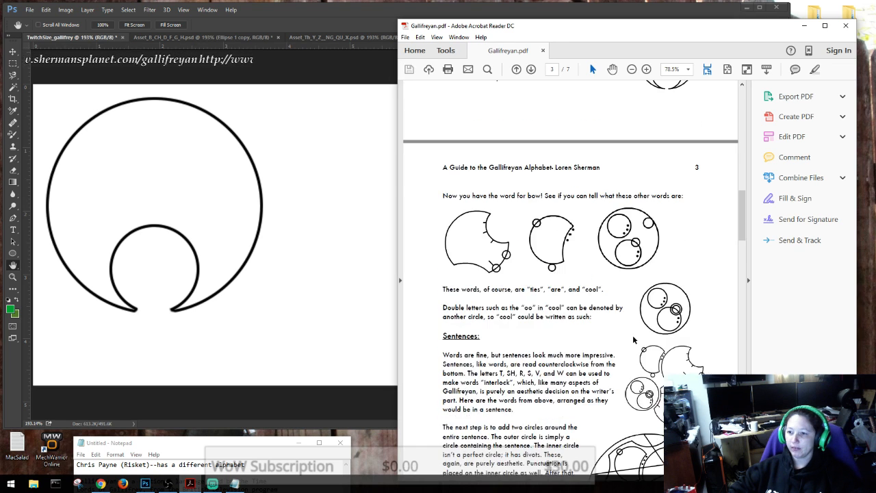
pyautogui.scroll(10, 632, 339)
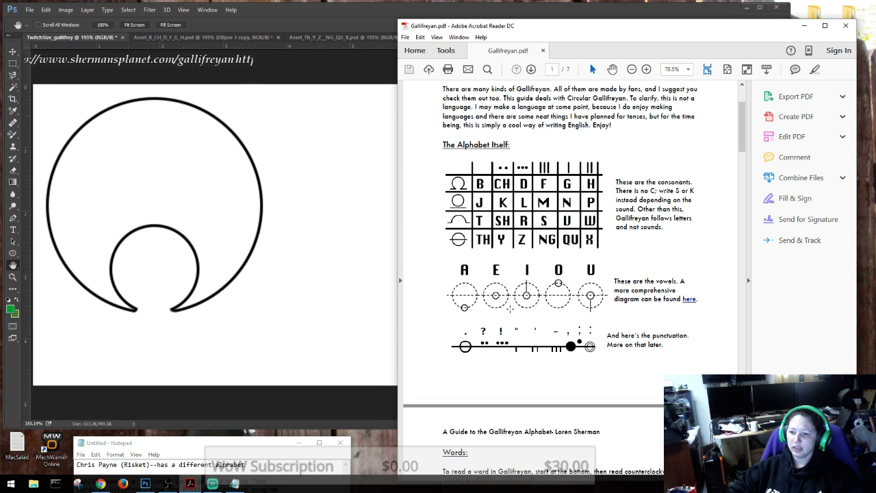
pyautogui.scroll(-4, 559, 317)
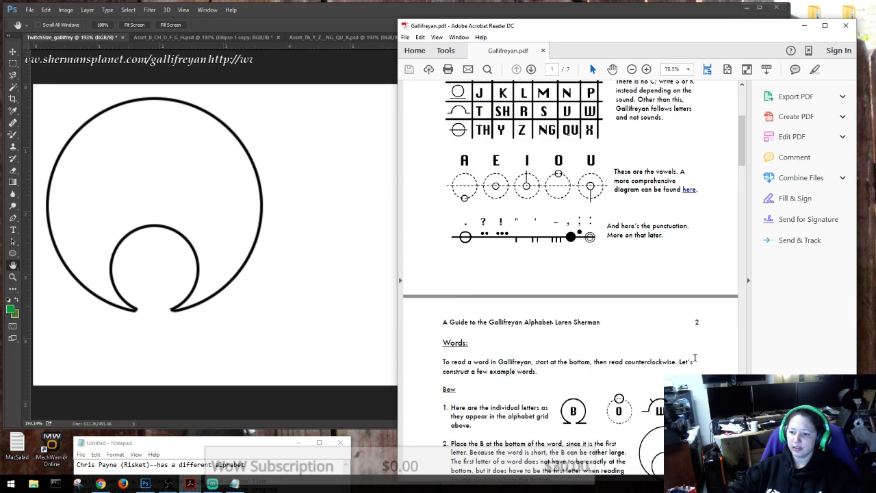
pyautogui.scroll(-3, 669, 364)
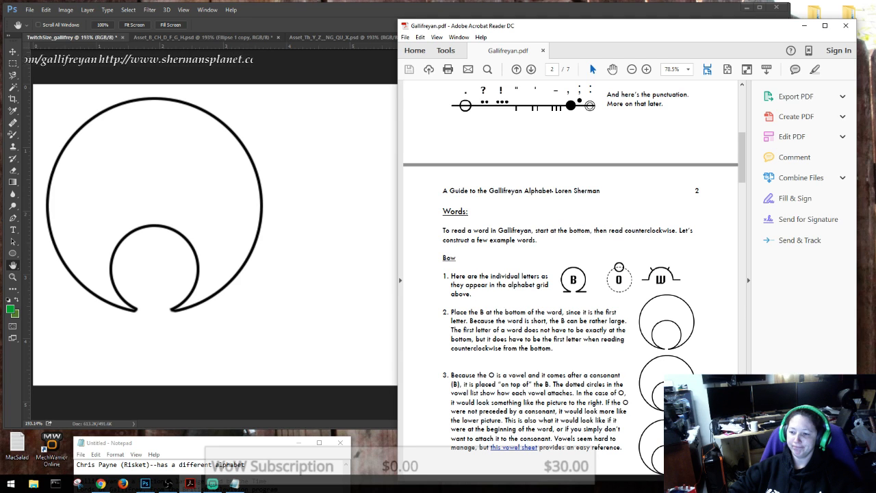
pyautogui.scroll(-2, 497, 352)
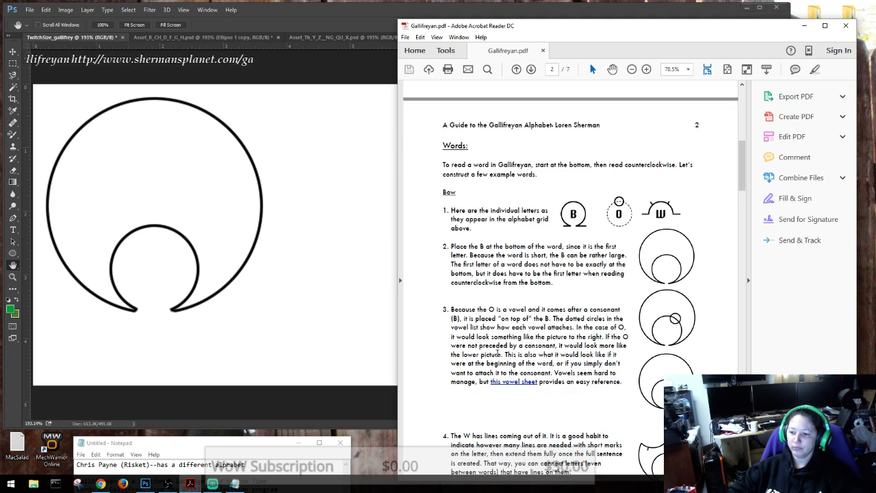
# Read the remaining steps of the Bow example in the PDF guide, then switch to Chrome and view the Twitch dashboard.
pyautogui.scroll(-1, 497, 352)
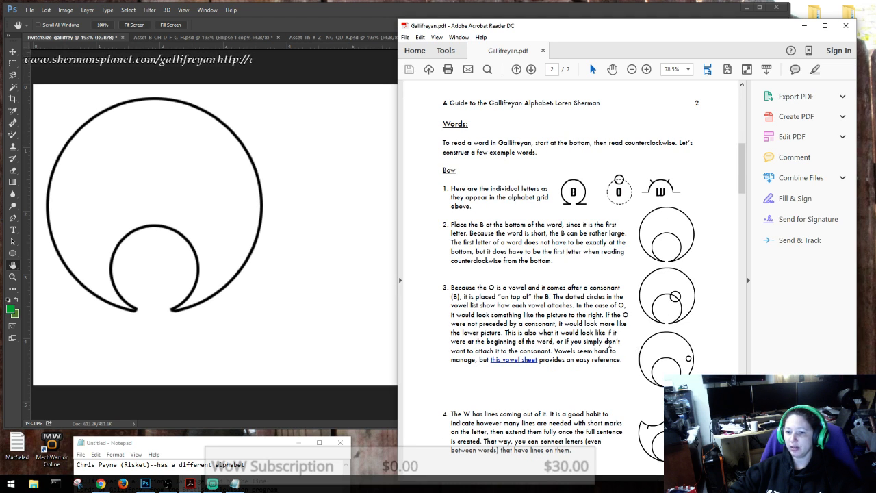
pyautogui.scroll(-2, 664, 328)
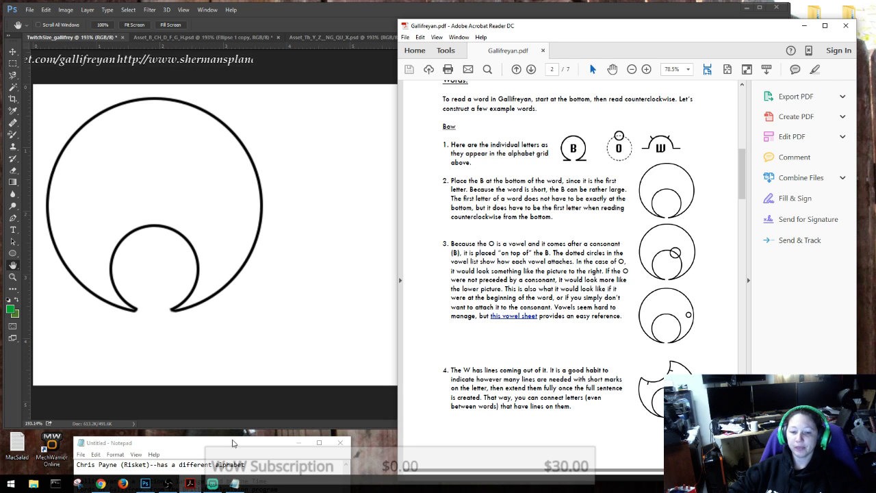
pyautogui.click(100, 483)
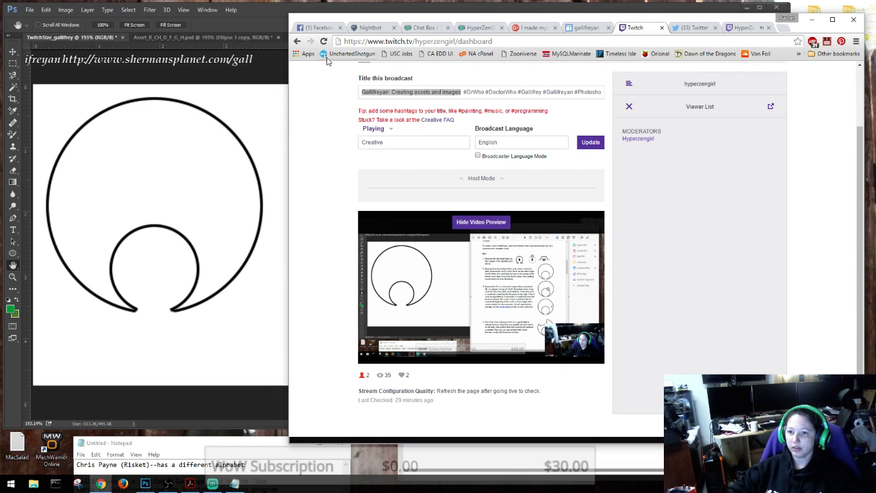
pyautogui.moveTo(432, 274)
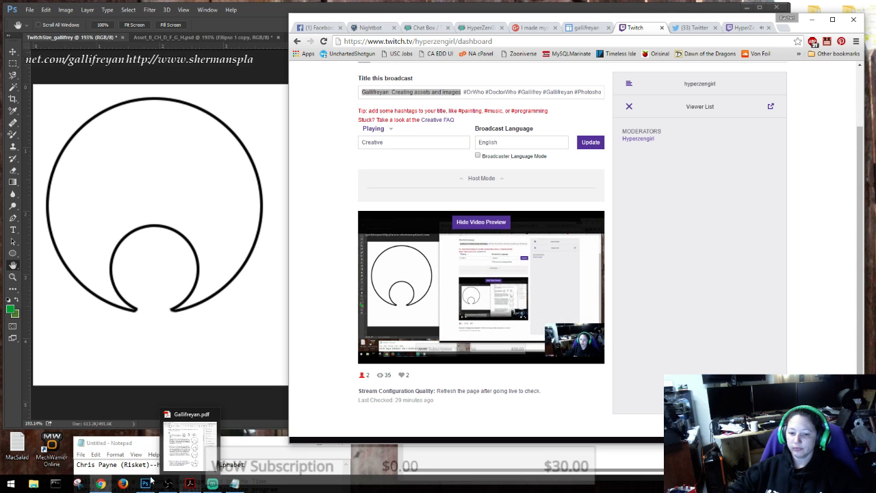
pyautogui.click(10, 483)
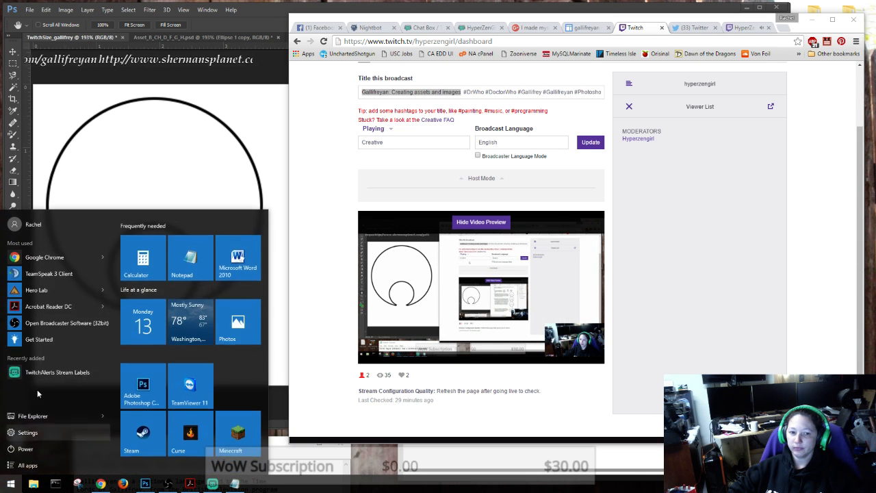
pyautogui.click(181, 247)
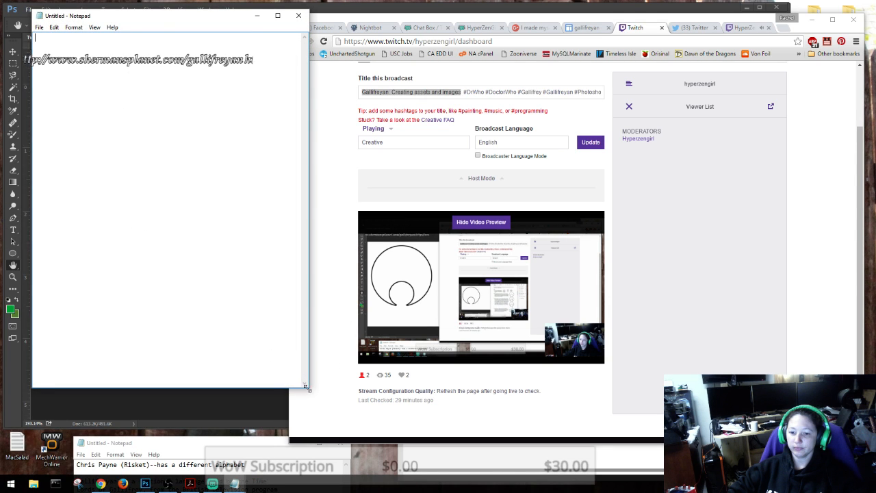
pyautogui.moveTo(306, 388); pyautogui.dragTo(773, 413)
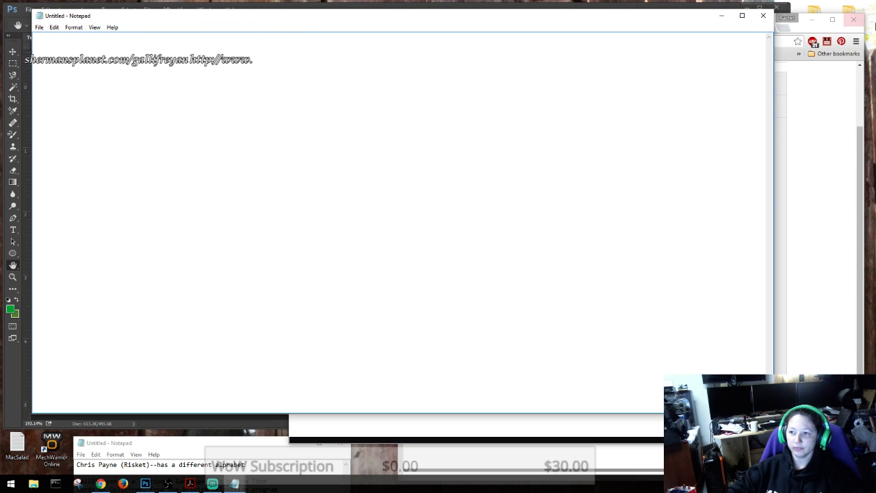
pyautogui.click(765, 18)
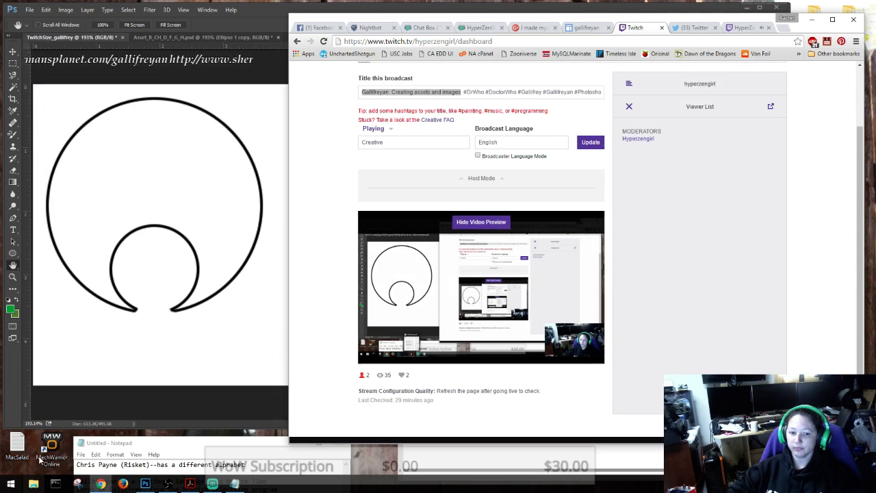
pyautogui.click(10, 483)
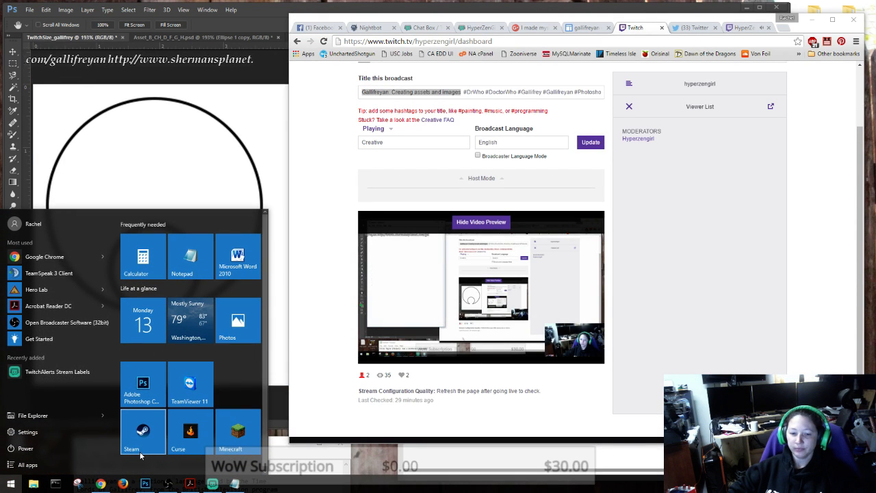
pyautogui.click(199, 185)
pyautogui.click(833, 169)
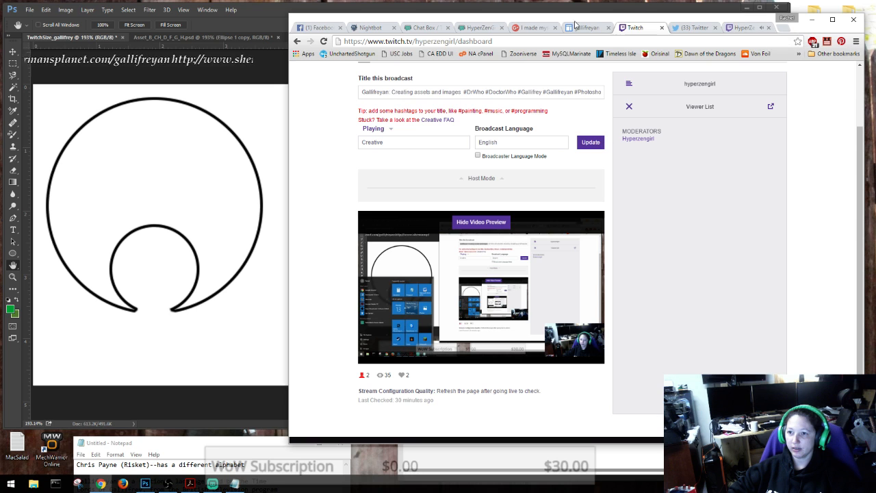
# Minimize Chrome, bring Gallifreyan.pdf in Acrobat Reader to the front and examine the consonant, vowel and punctuation charts.
pyautogui.click(655, 10)
pyautogui.click(811, 22)
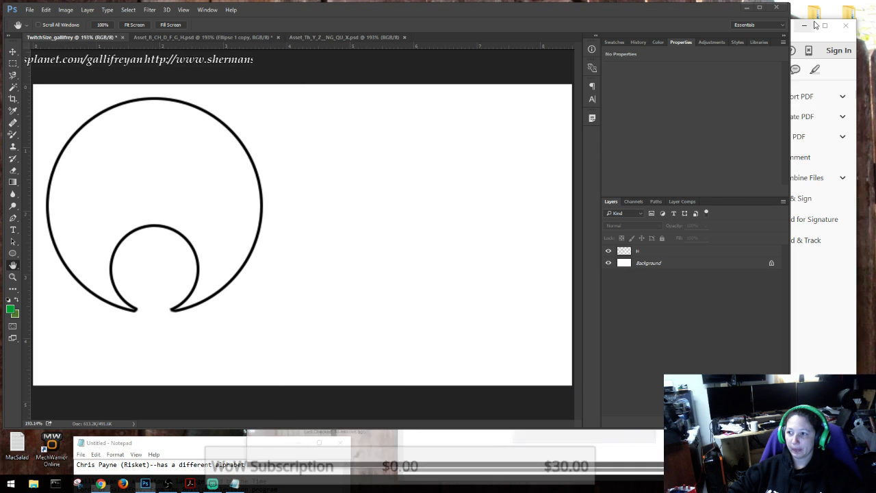
pyautogui.click(794, 158)
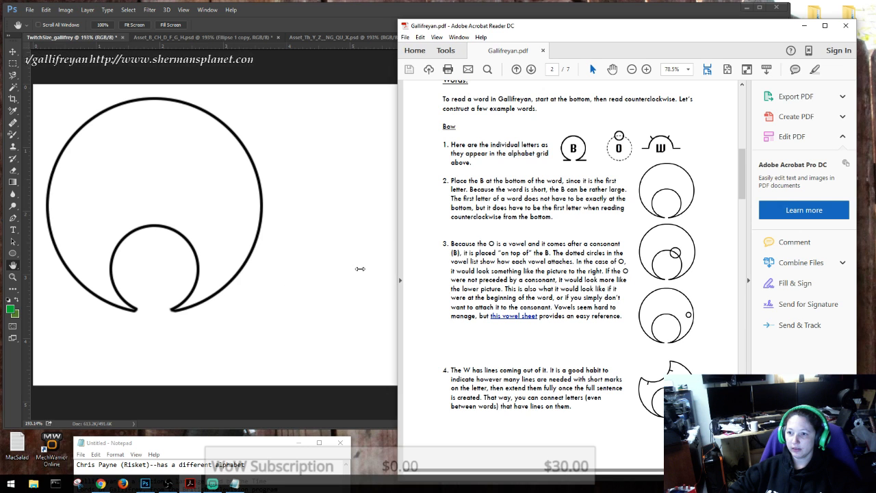
pyautogui.scroll(8, 557, 269)
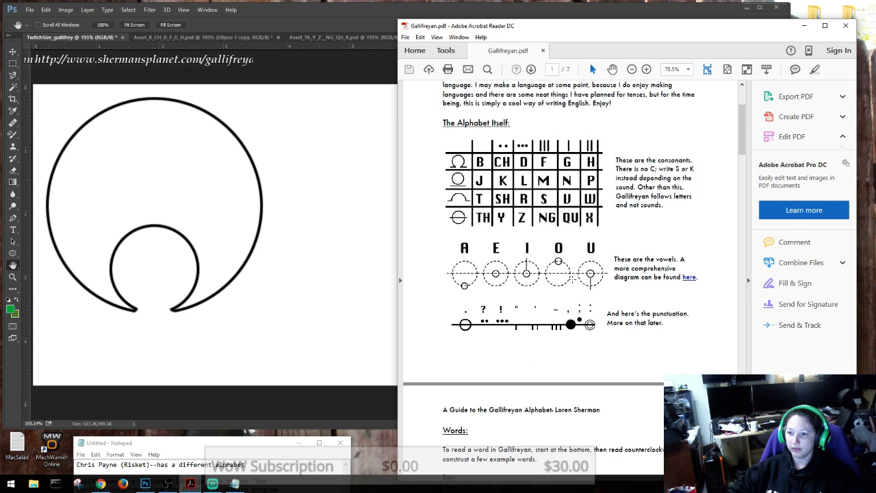
pyautogui.scroll(1, 571, 279)
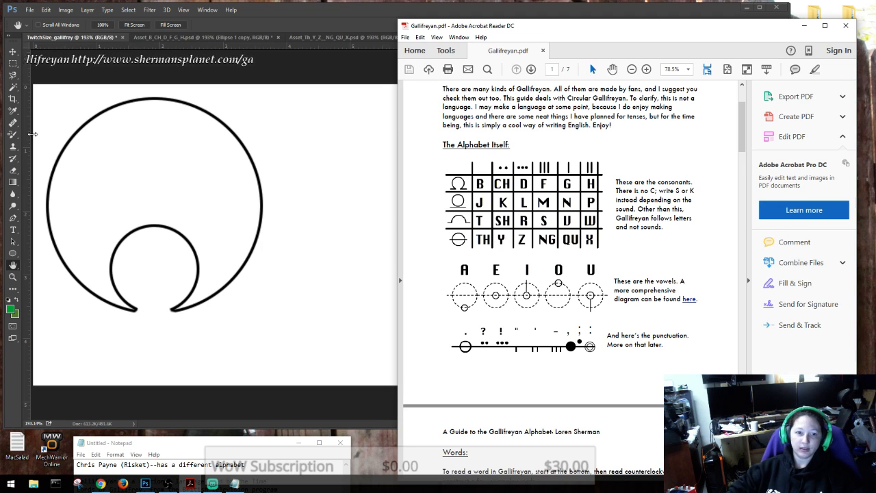
# Switch to Photoshop and show the Asset_B_CH_D_F_G_H.psd document.
pyautogui.click(186, 38)
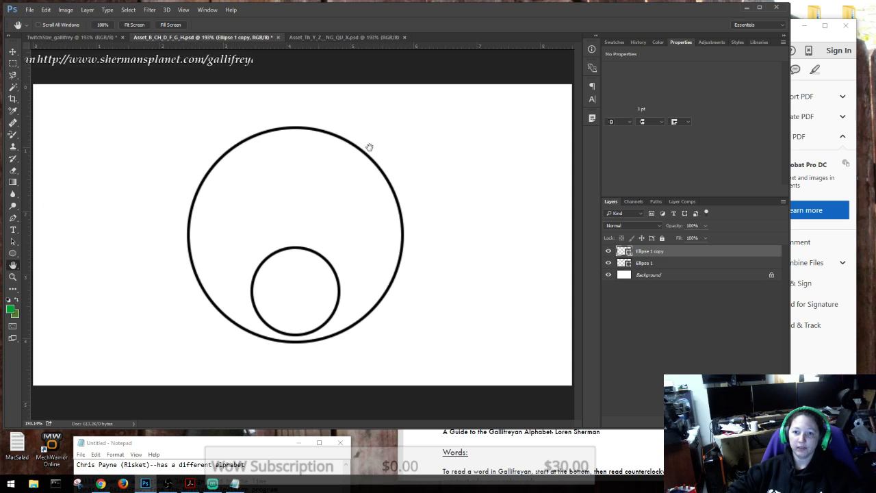
pyautogui.click(15, 184)
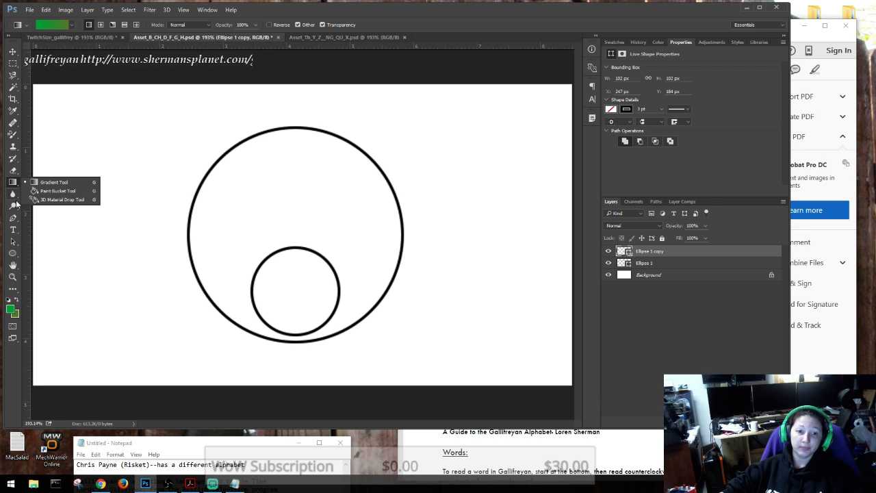
pyautogui.click(12, 245)
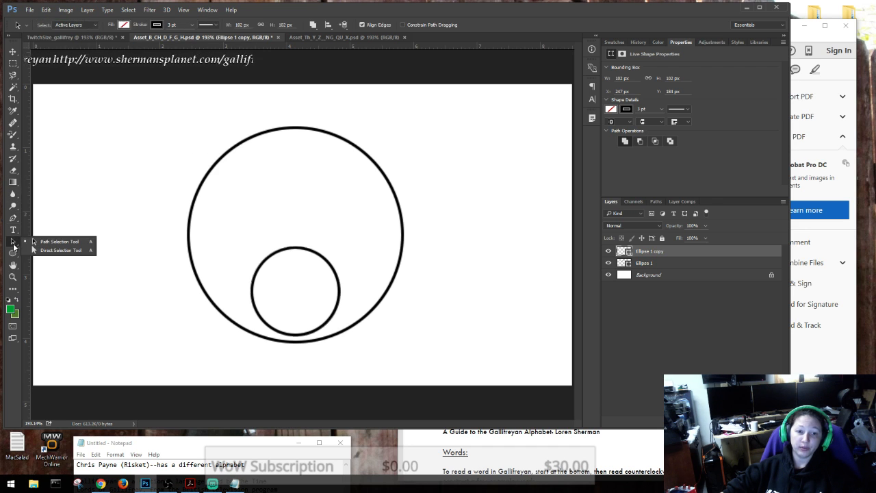
pyautogui.click(13, 234)
pyautogui.click(13, 219)
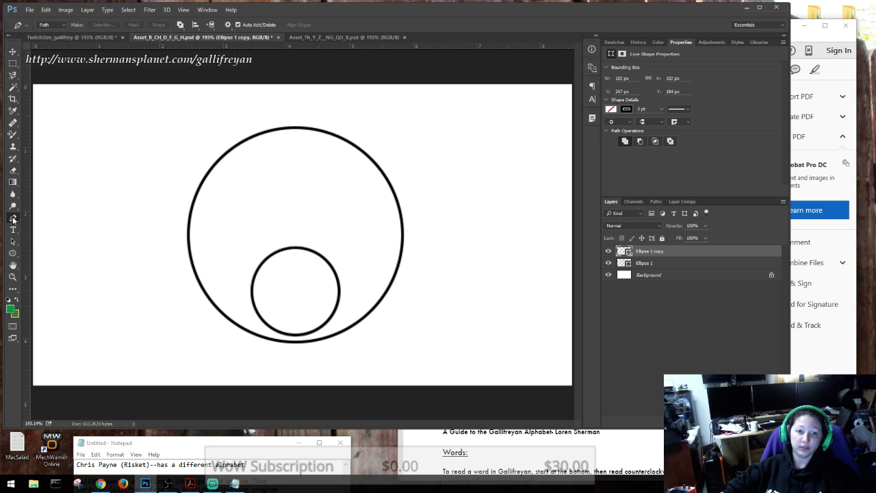
pyautogui.click(13, 193)
pyautogui.click(13, 182)
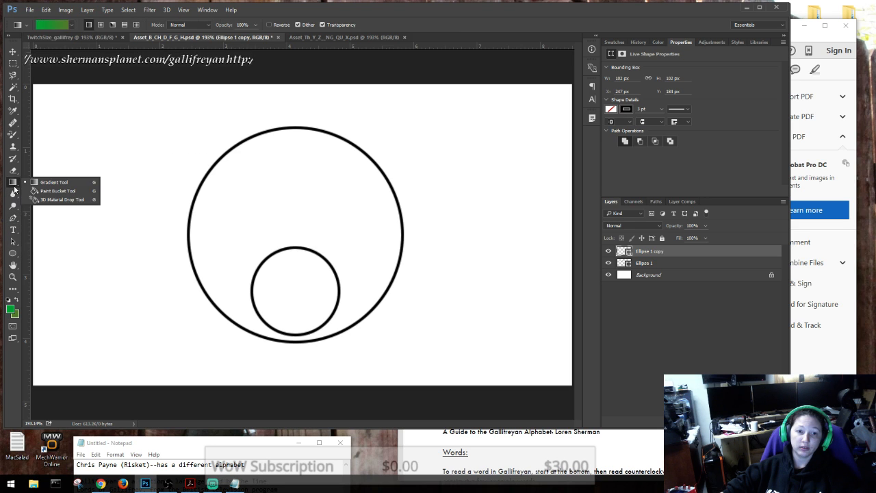
pyautogui.click(13, 171)
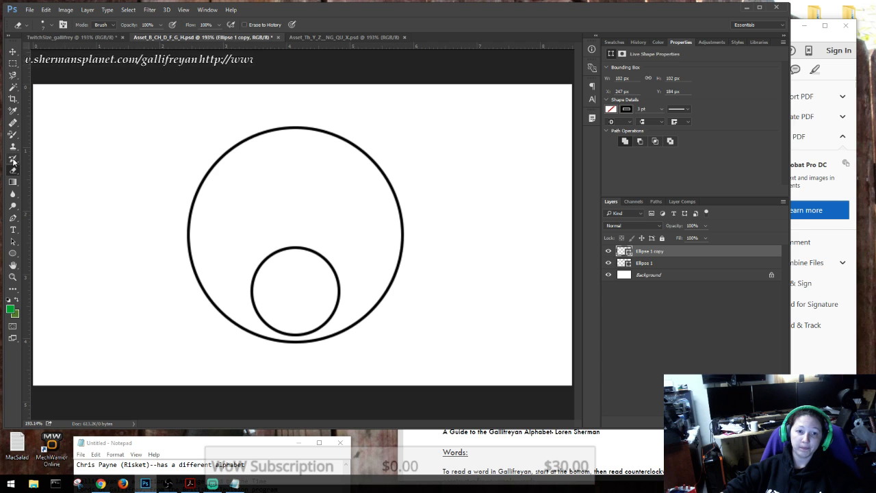
pyautogui.click(13, 173)
pyautogui.click(14, 159)
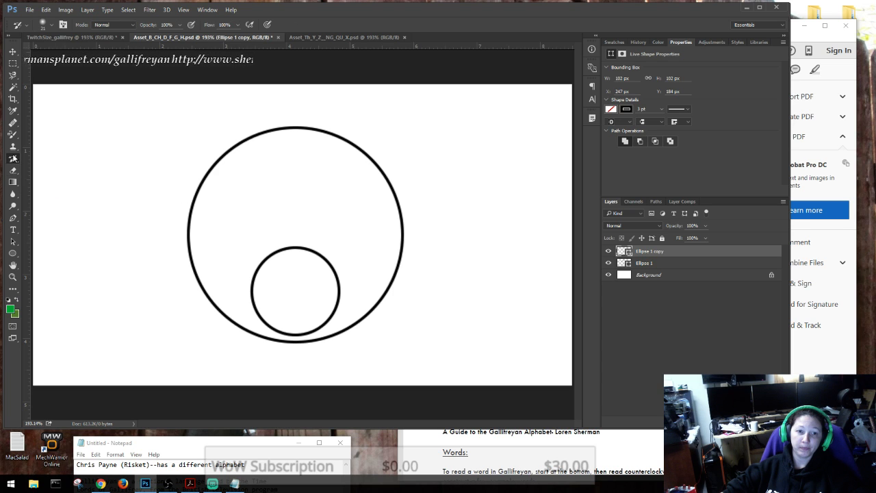
pyautogui.click(13, 135)
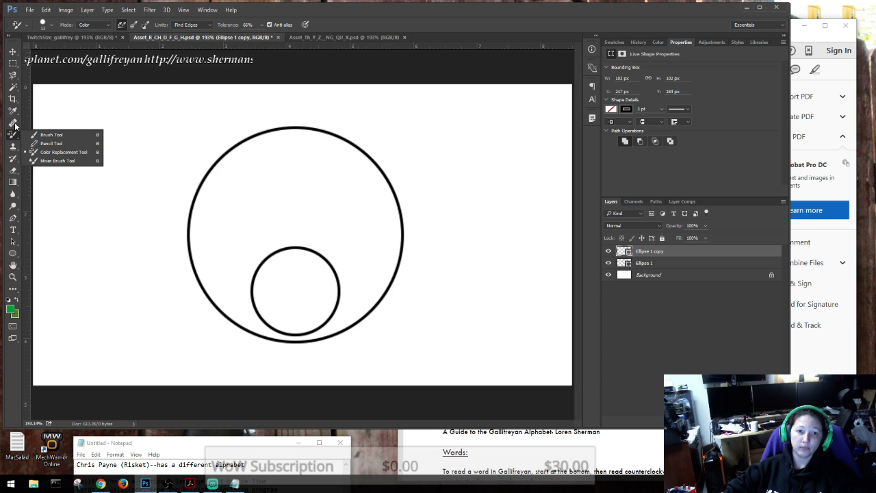
pyautogui.click(13, 87)
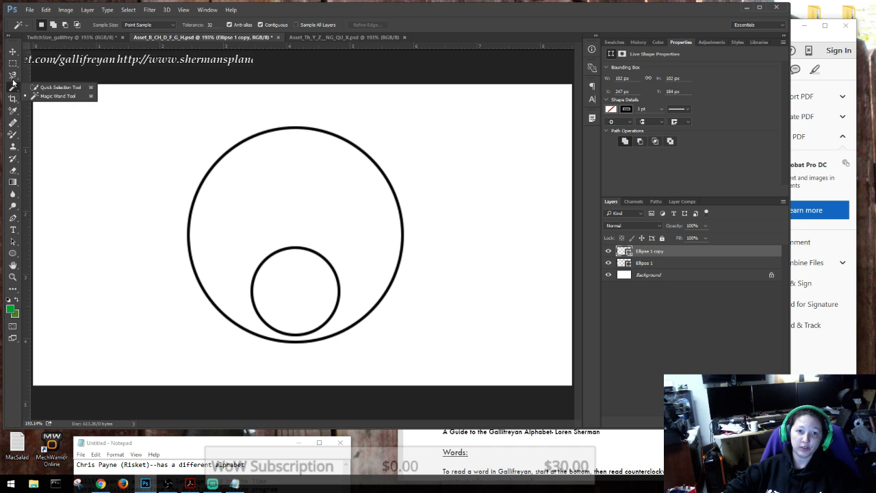
pyautogui.click(11, 78)
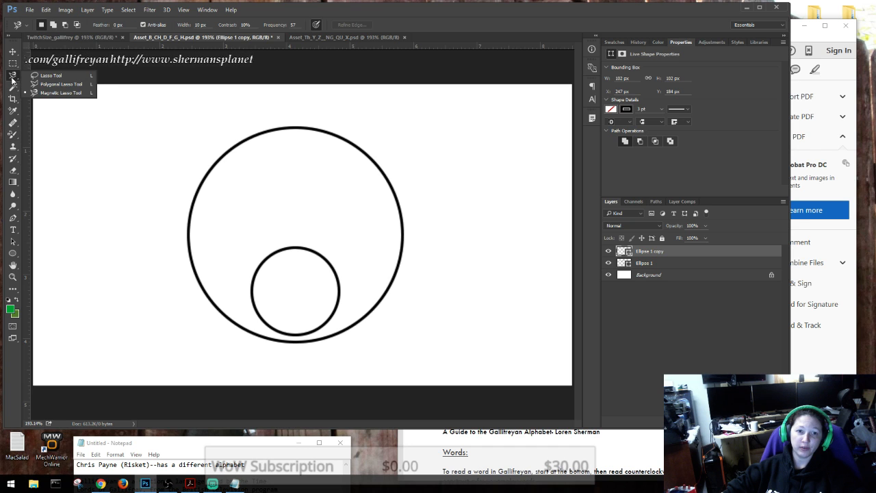
# Activate the Pencil tool on the Background layer and set a round tip of 3 px with 100% hardness.
pyautogui.click(14, 137)
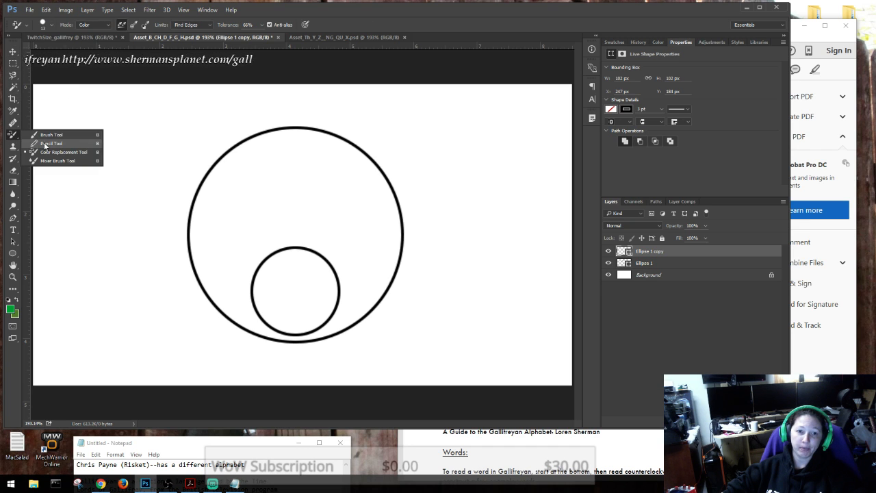
pyautogui.click(45, 144)
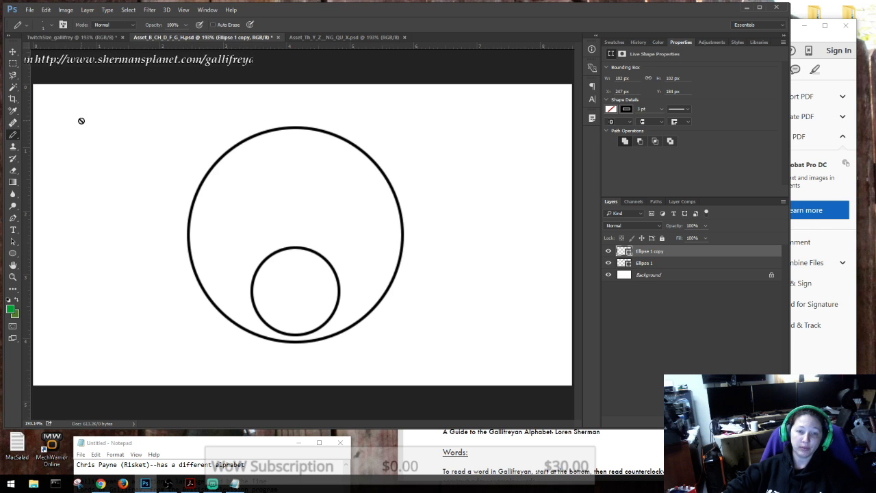
pyautogui.click(663, 276)
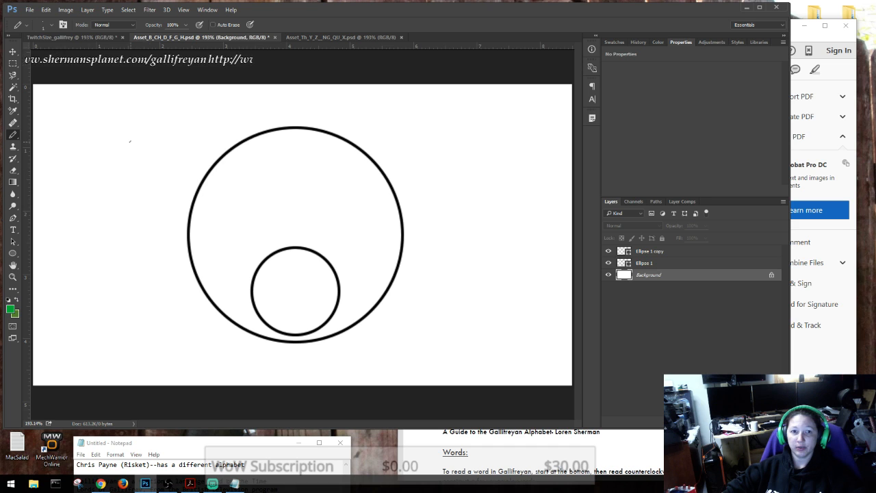
pyautogui.click(52, 25)
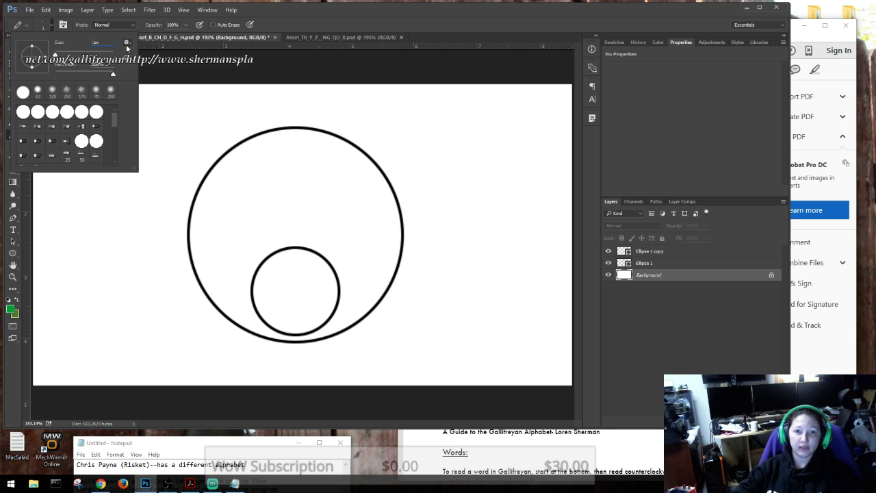
pyautogui.press('BackSpace')
pyautogui.press('BackSpace')
pyautogui.write('3')
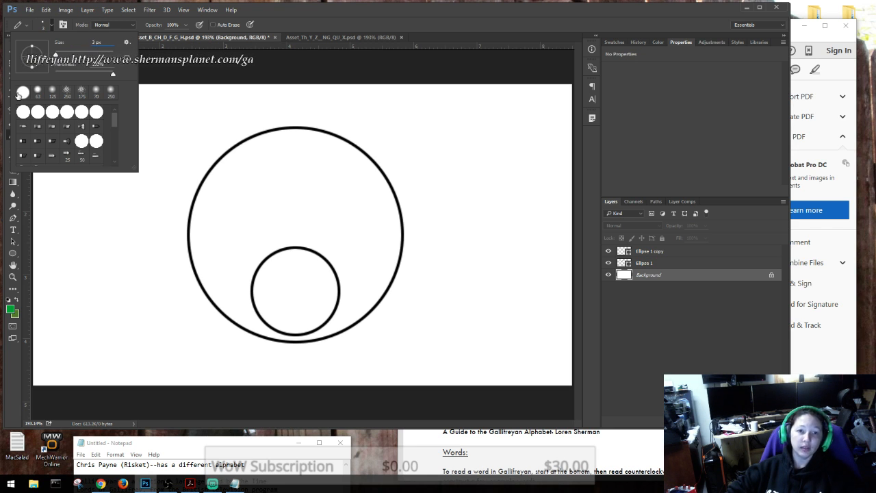
pyautogui.click(22, 113)
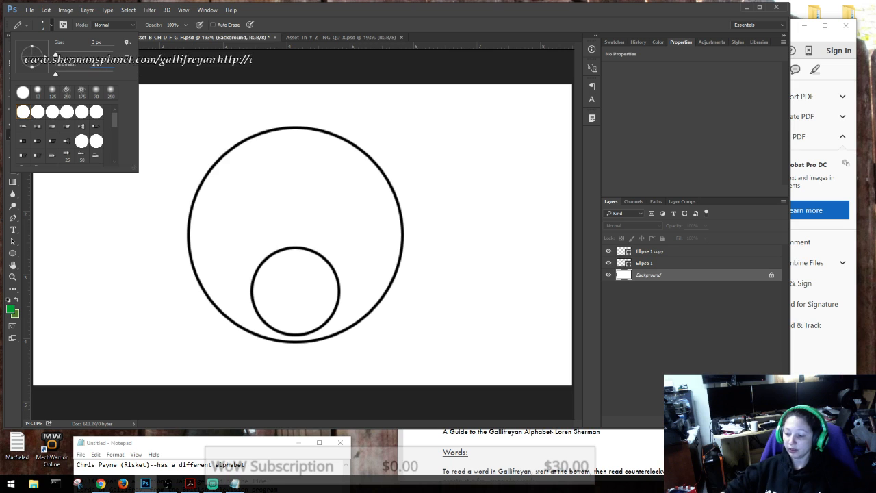
pyautogui.write('100')
pyautogui.click(91, 209)
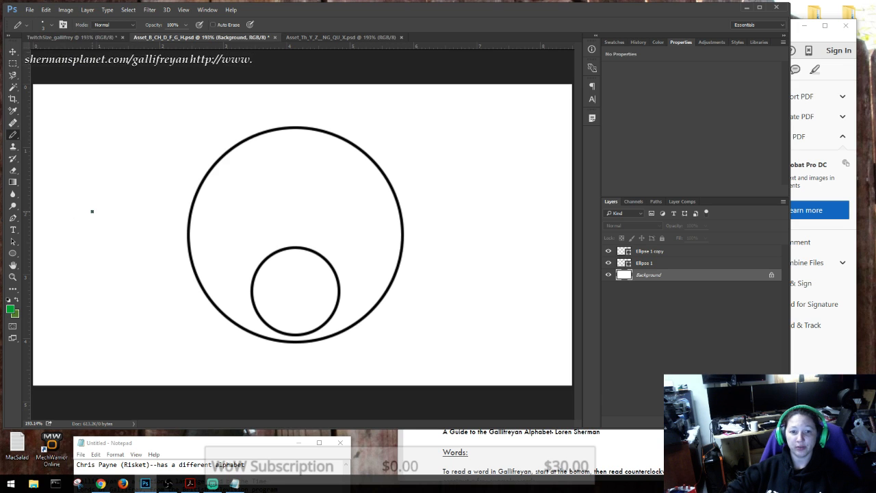
# Try a roughly vertical green pencil stroke on the canvas beside the large circle, then undo it.
pyautogui.moveTo(92, 211); pyautogui.dragTo(86, 299)
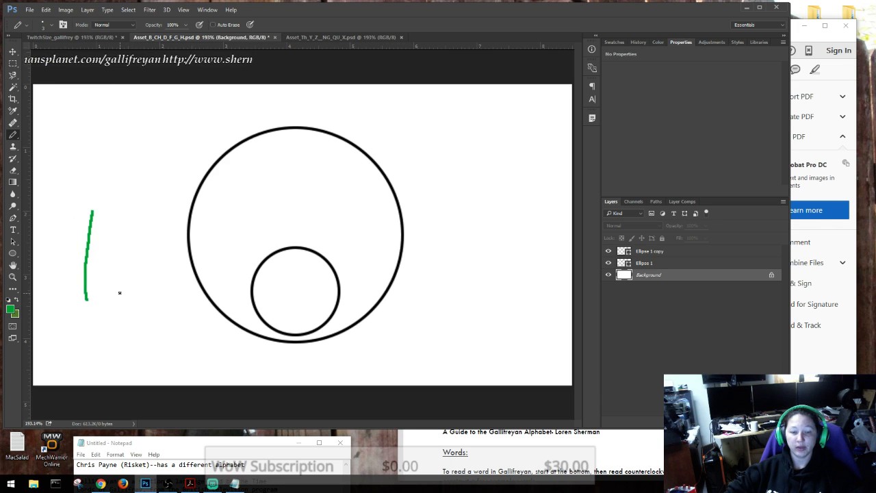
pyautogui.hotkey('ctrl', 'z')
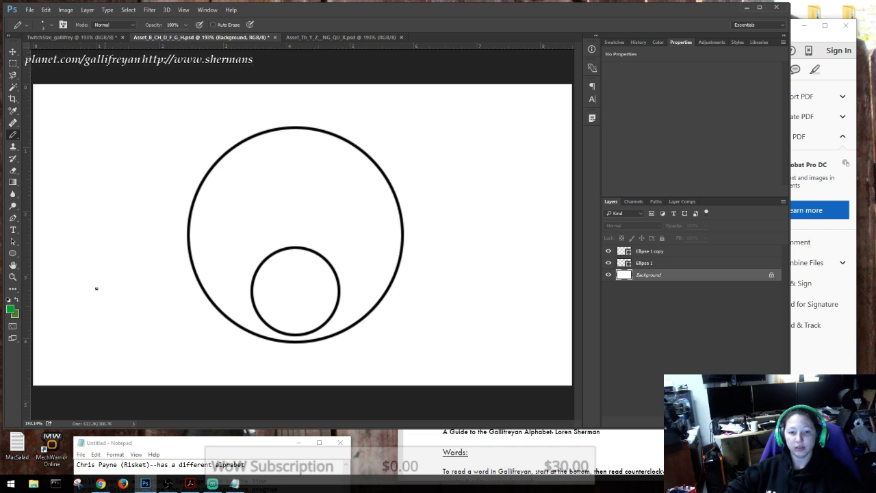
# Reset the foreground and background colors to default black and white, and activate the Gradient tool.
pyautogui.click(9, 301)
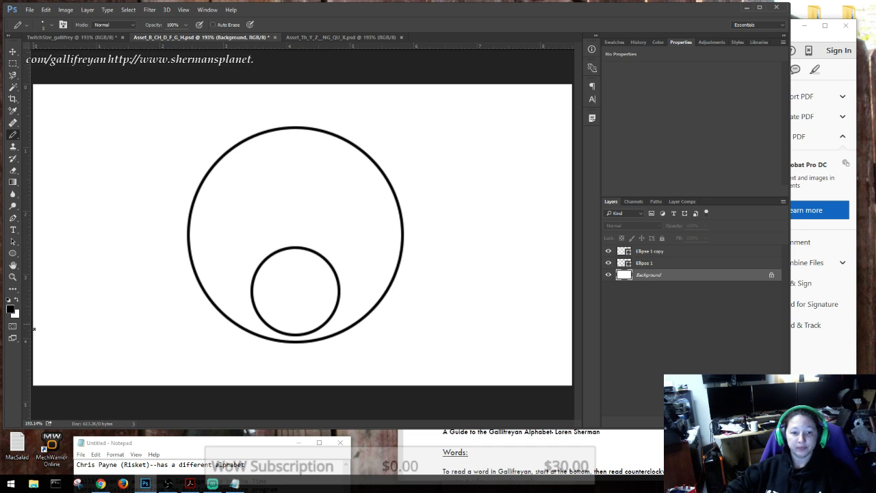
pyautogui.click(13, 182)
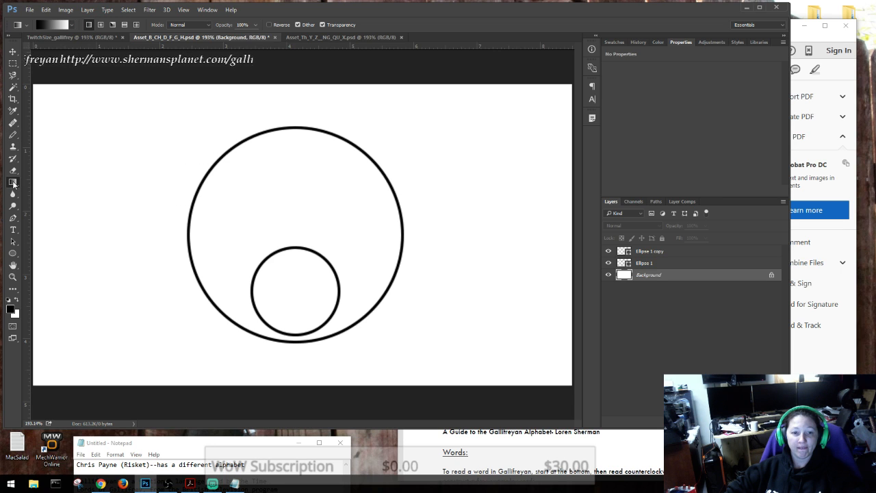
pyautogui.click(14, 134)
pyautogui.rightClick(14, 134)
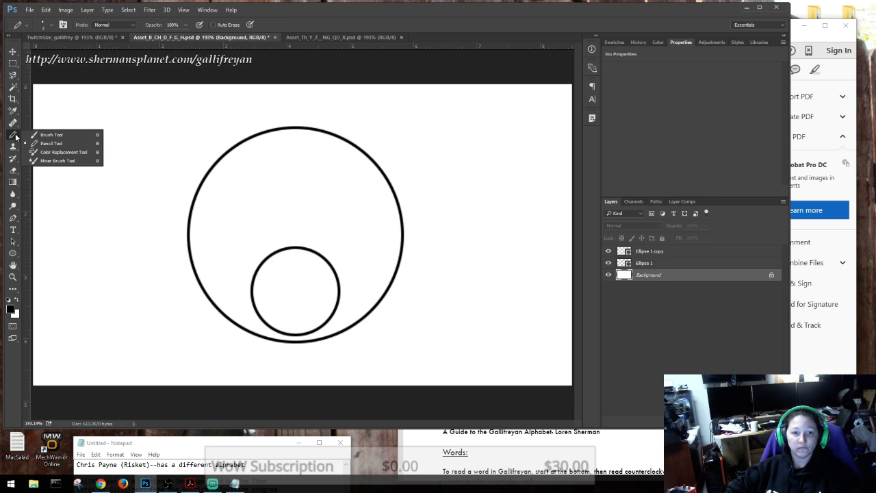
pyautogui.click(45, 135)
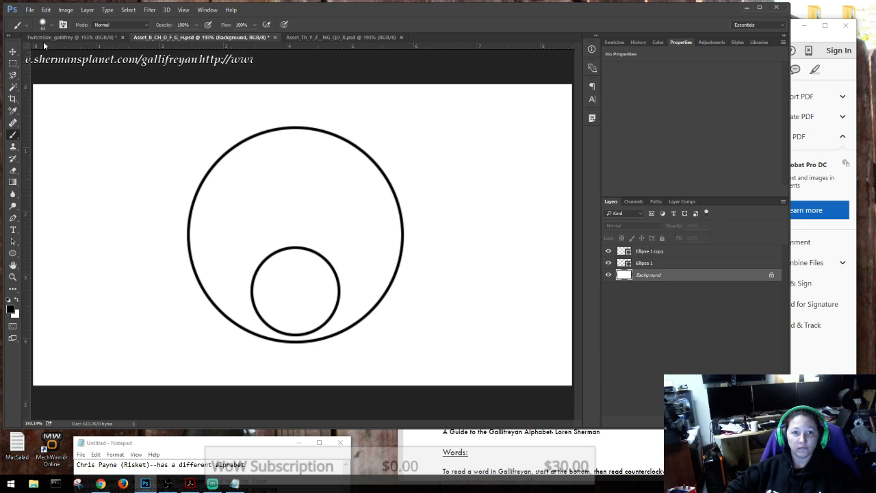
pyautogui.rightClick(14, 135)
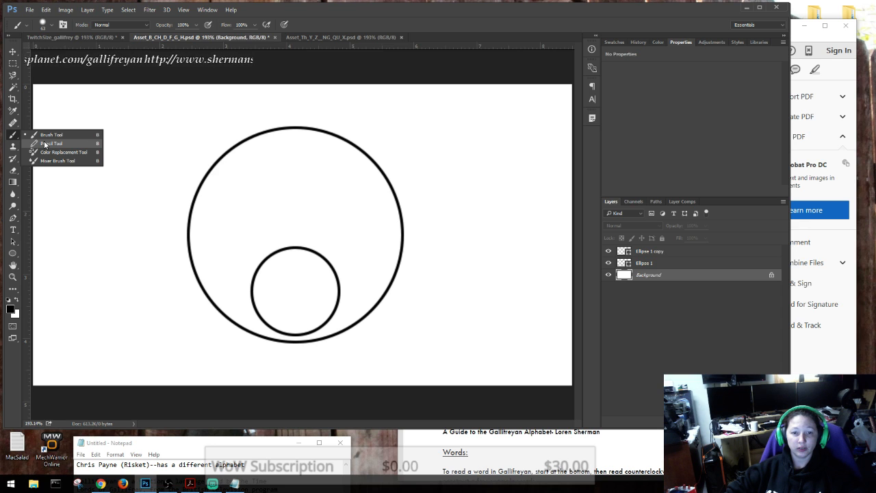
pyautogui.click(45, 143)
pyautogui.click(10, 124)
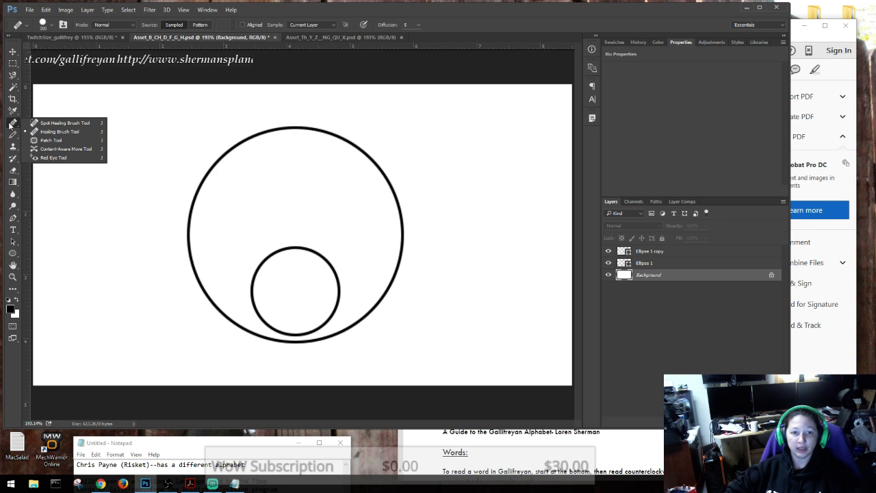
pyautogui.click(13, 183)
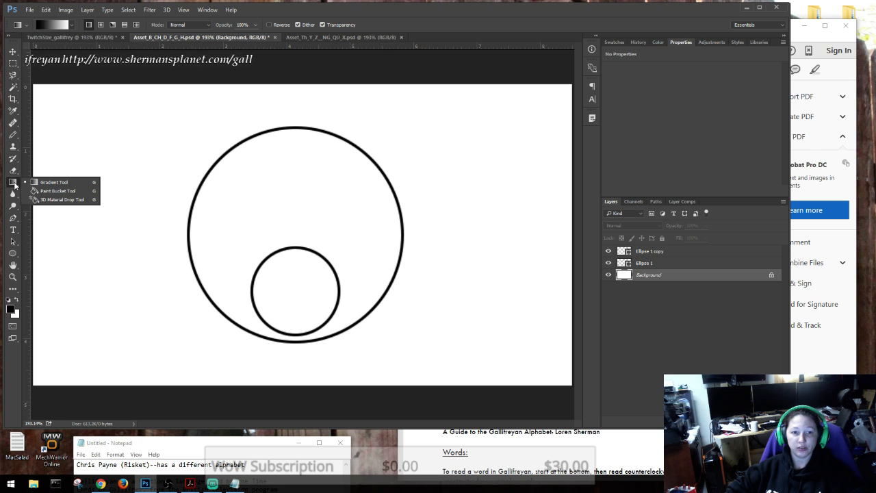
pyautogui.click(15, 170)
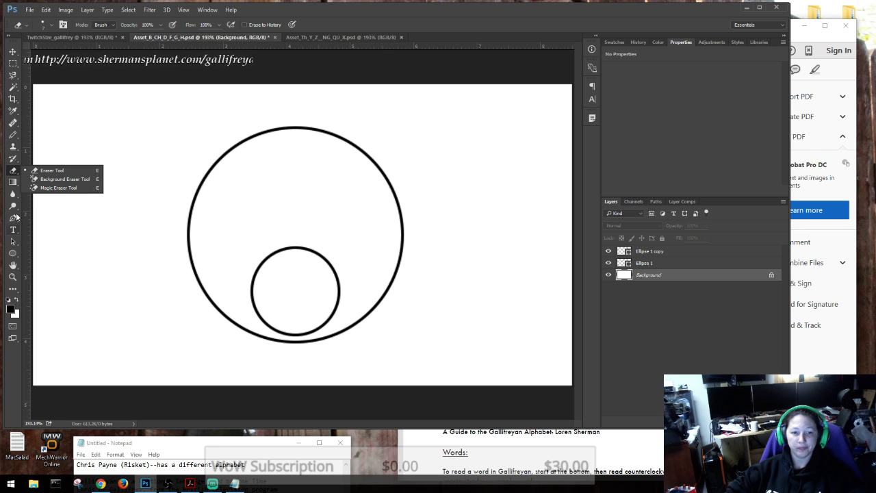
# Activate the Line tool in Shape mode and set its stroke width to 3 pt.
pyautogui.click(14, 254)
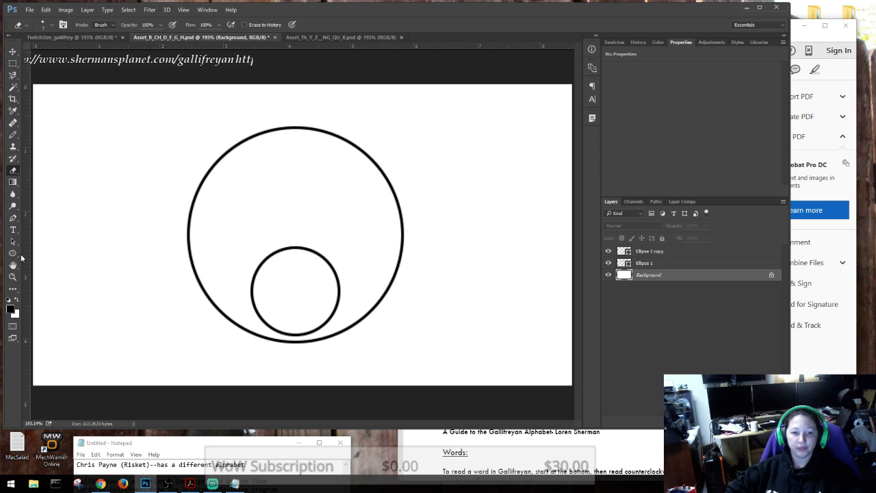
pyautogui.click(47, 289)
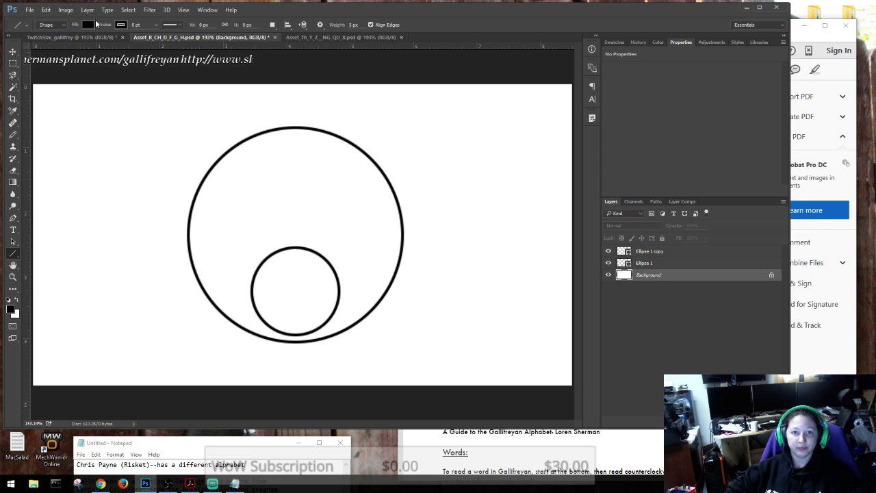
pyautogui.press('BackSpace')
pyautogui.press('BackSpace')
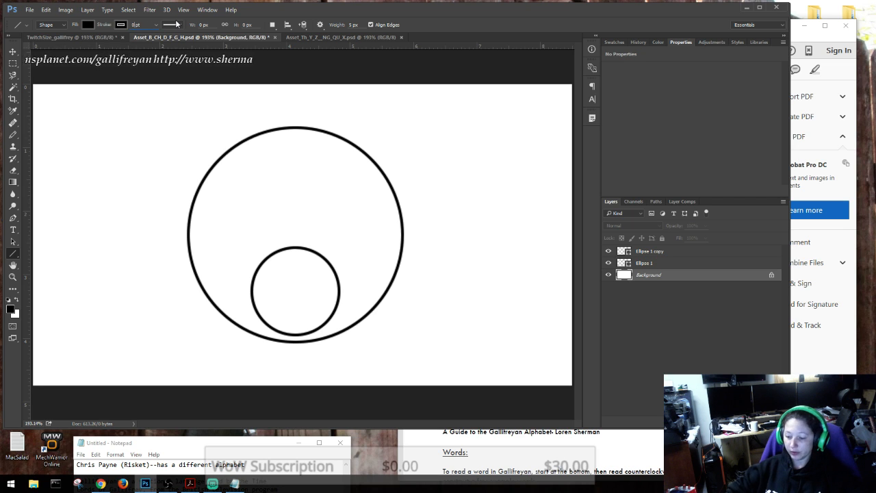
pyautogui.write('3')
pyautogui.press('Return')
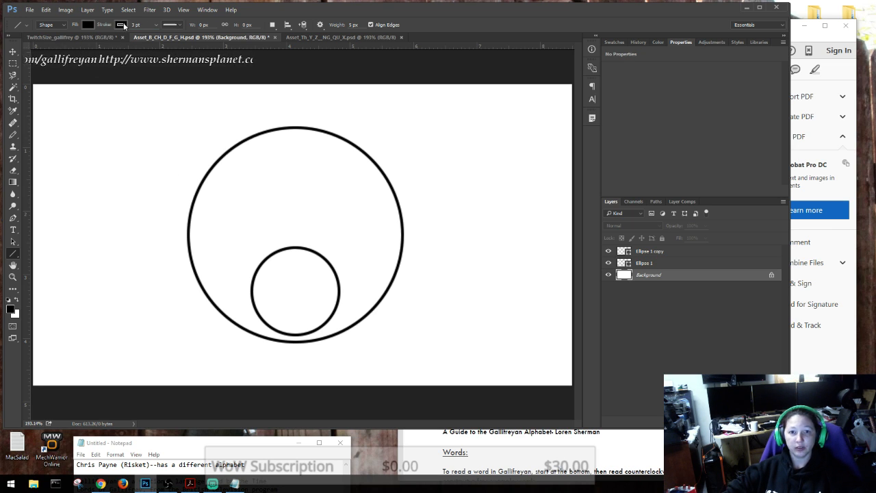
# Try a roughly vertical line shape about 132 px long beside the large circle, then revert the document history to before it.
pyautogui.click(88, 25)
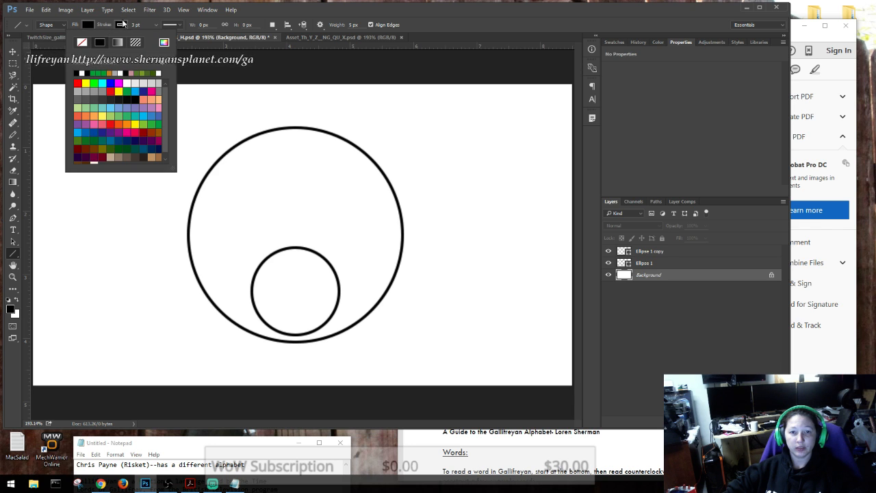
pyautogui.click(122, 26)
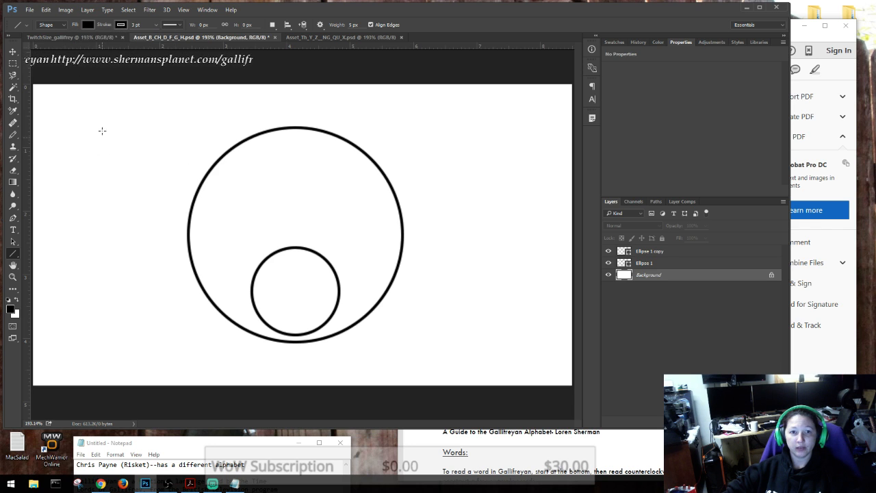
pyautogui.click(63, 24)
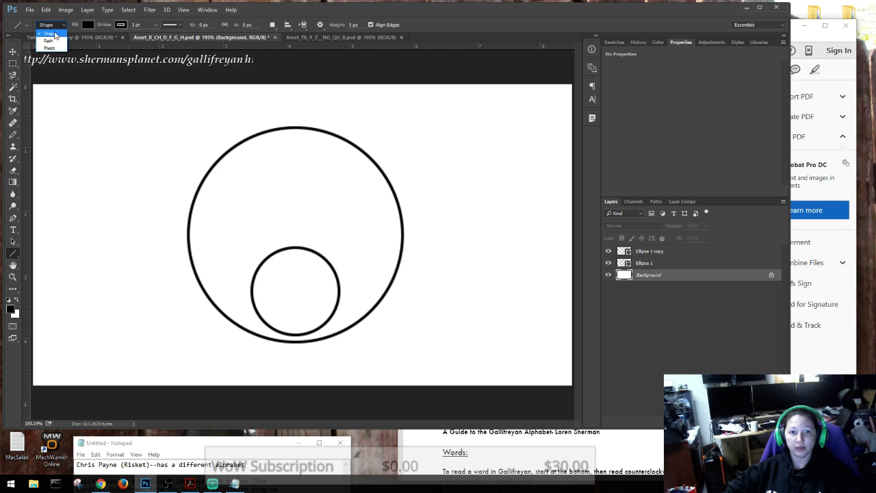
pyautogui.click(64, 27)
pyautogui.moveTo(112, 144); pyautogui.dragTo(113, 259)
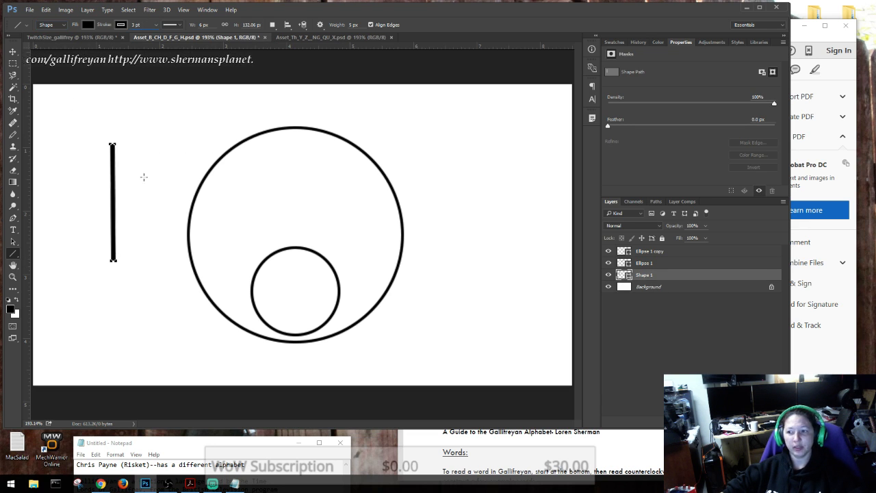
pyautogui.rightClick(653, 275)
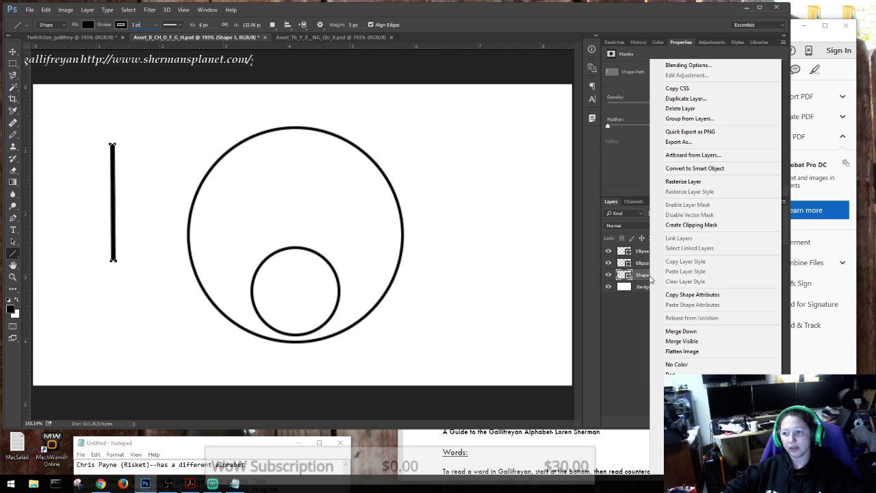
pyautogui.click(641, 279)
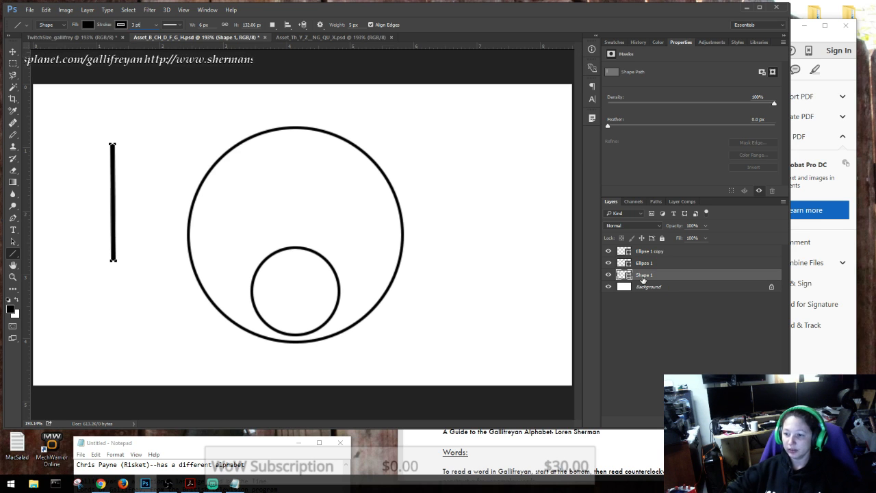
pyautogui.click(636, 41)
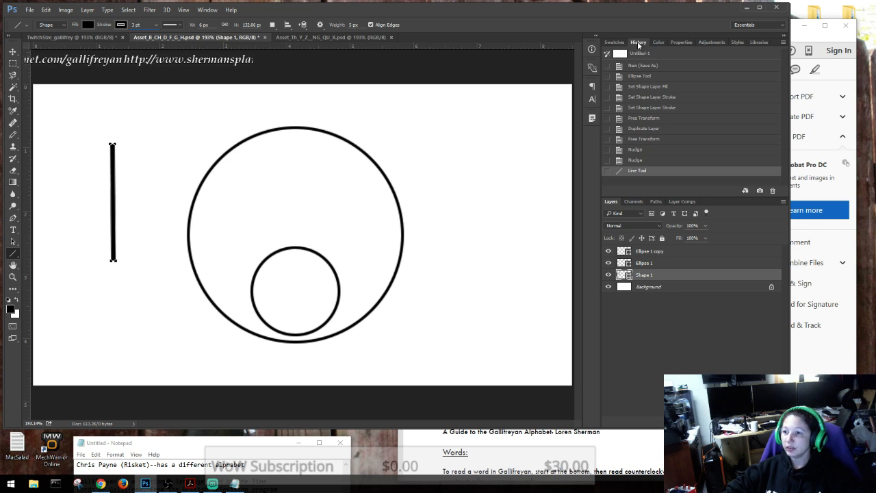
pyautogui.click(632, 160)
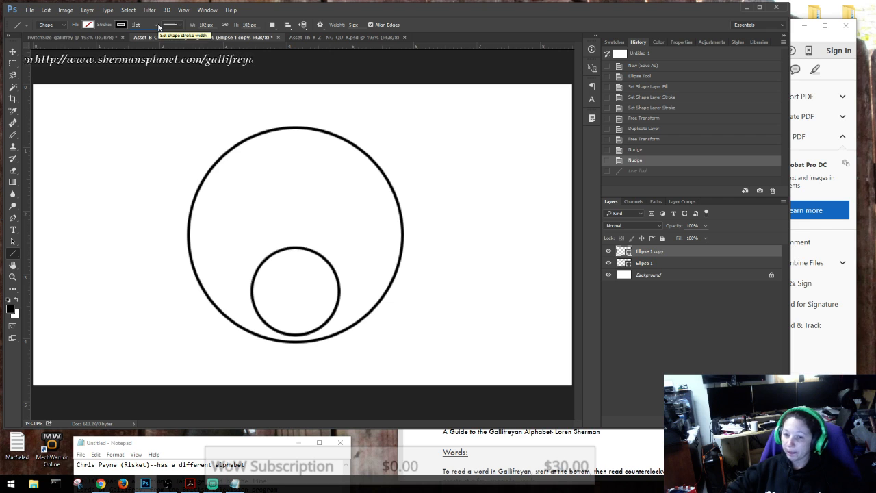
# Try another near-vertical line shape about 144 px long beside the large circle with a 1 pt stroke, then delete its layer.
pyautogui.moveTo(101, 119); pyautogui.dragTo(102, 246)
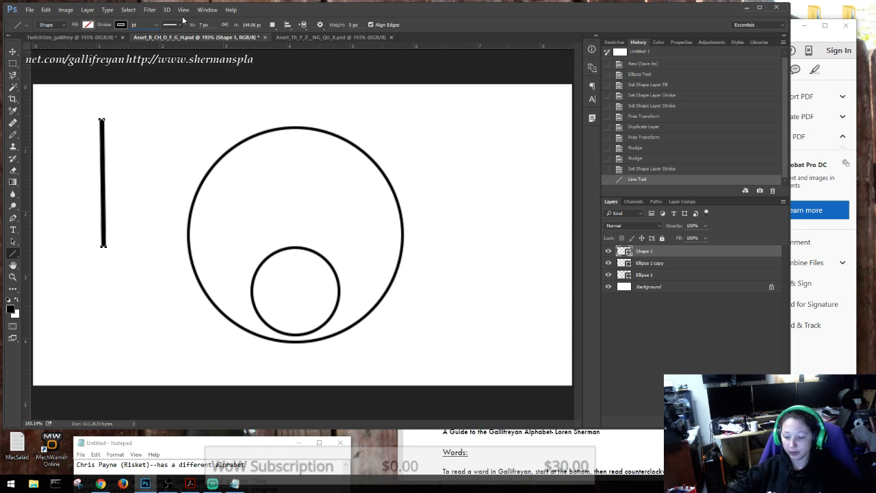
pyautogui.write('1')
pyautogui.press('Return')
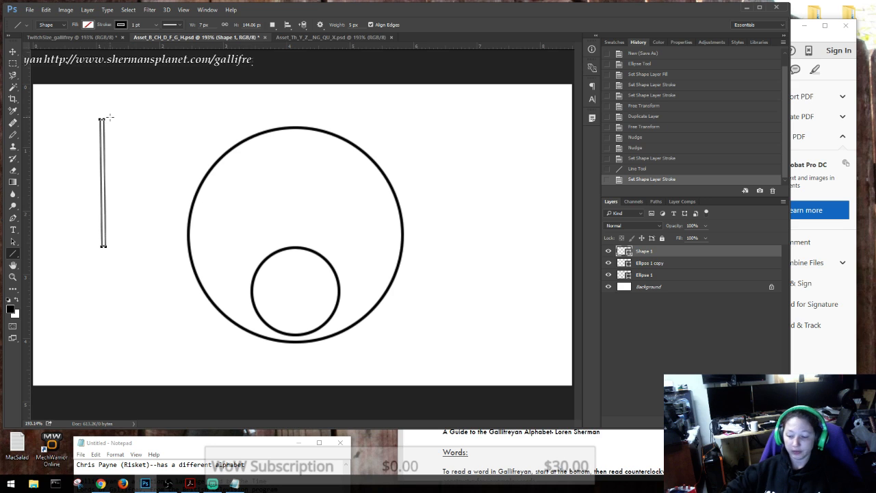
pyautogui.press('Delete')
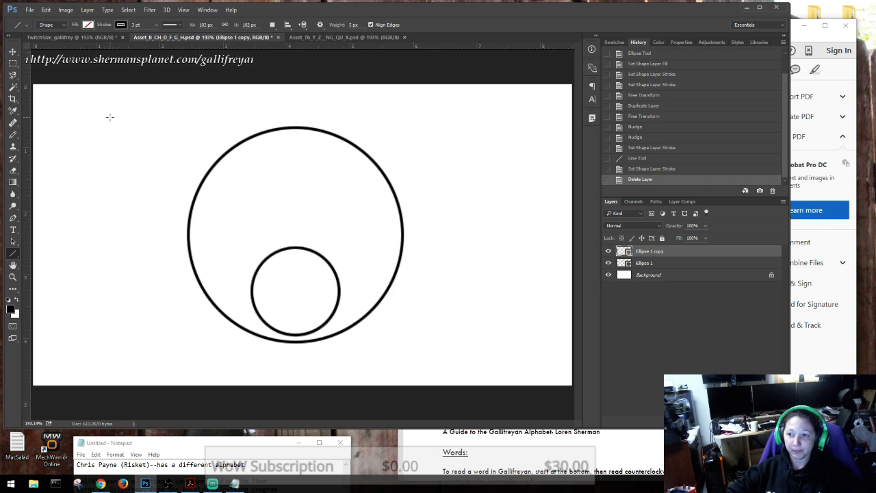
# Try setting the small circle's stroke to no color, then undo that stroke change.
pyautogui.click(120, 25)
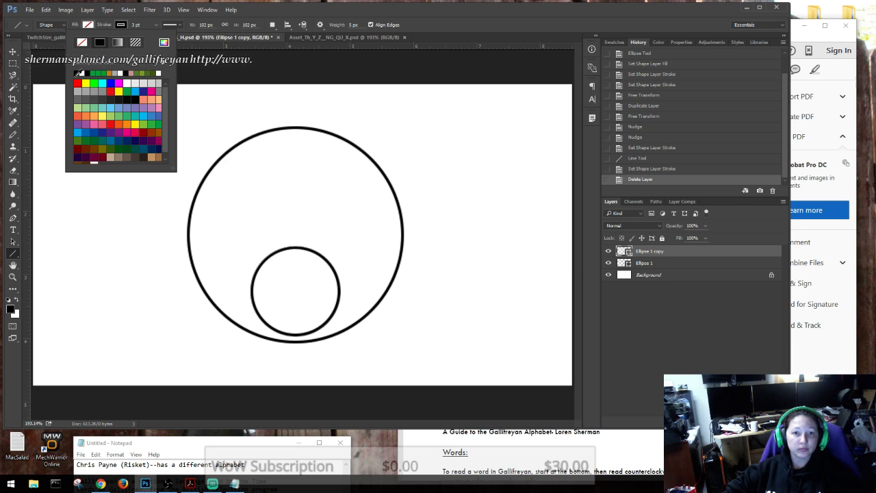
pyautogui.click(86, 44)
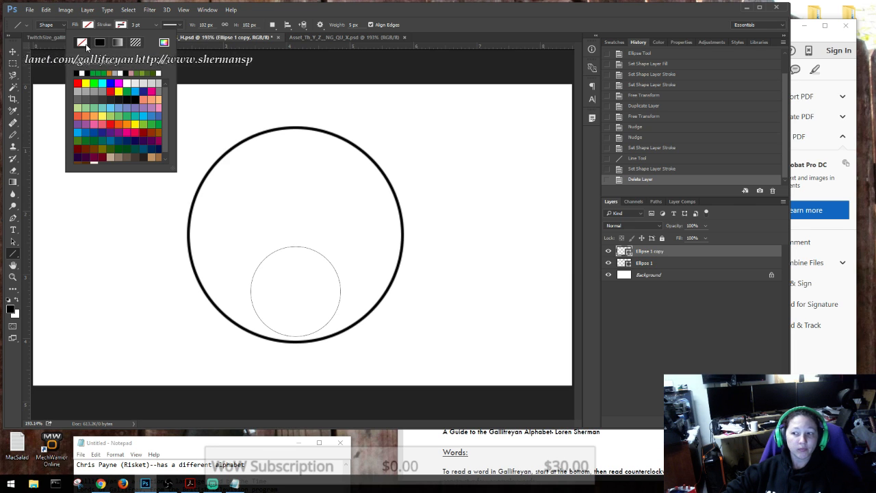
pyautogui.click(420, 87)
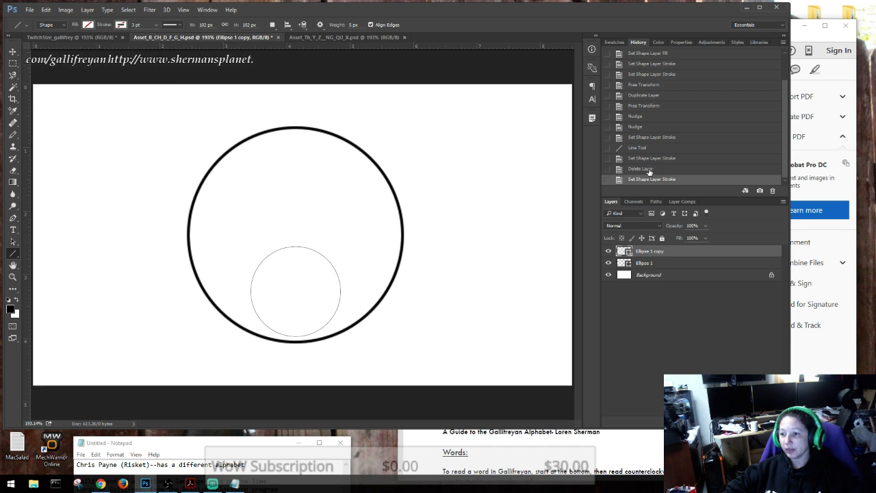
pyautogui.hotkey('ctrl', 'z')
# With the Background layer selected, try a vertical line in Path mode beside the large circle, then undo it.
pyautogui.click(650, 274)
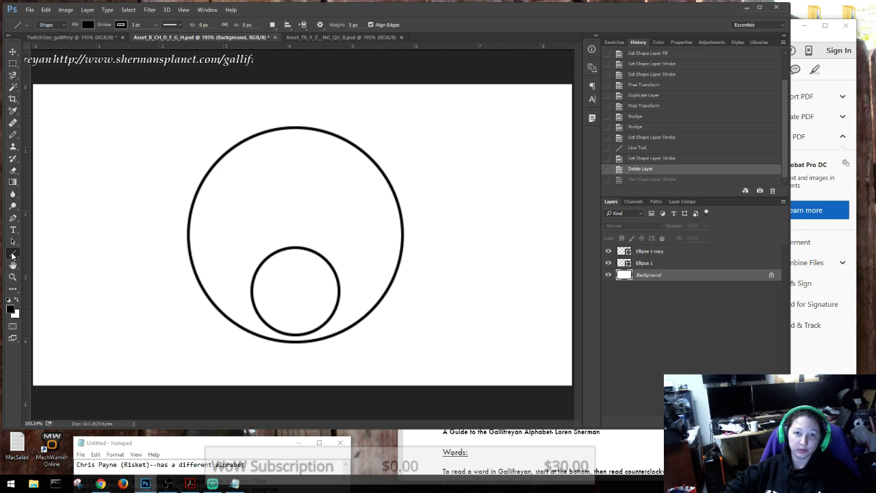
pyautogui.click(54, 25)
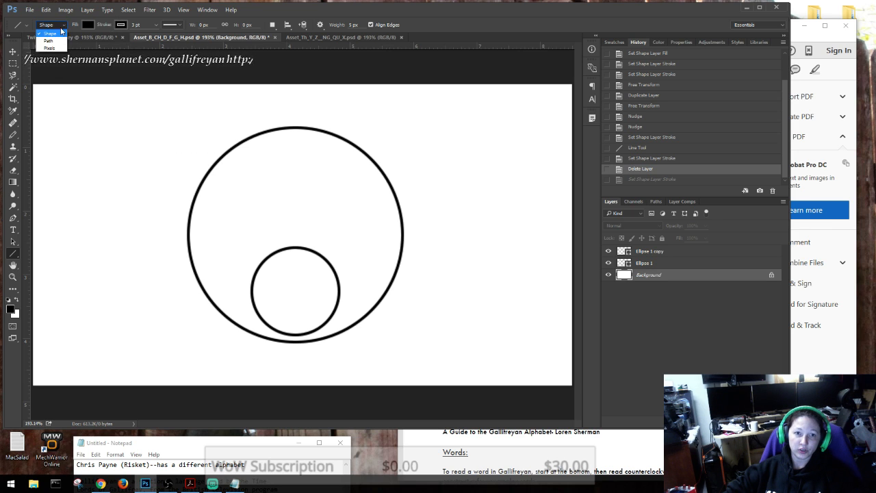
pyautogui.click(46, 34)
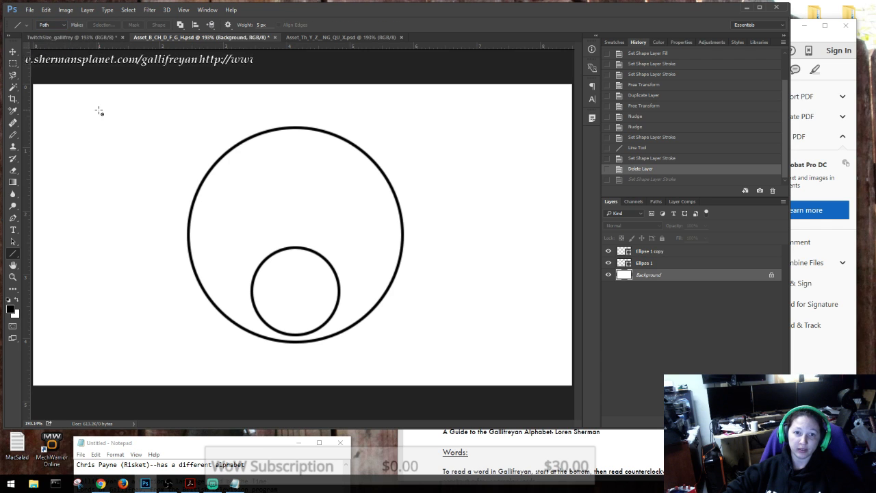
pyautogui.moveTo(98, 110); pyautogui.dragTo(98, 238)
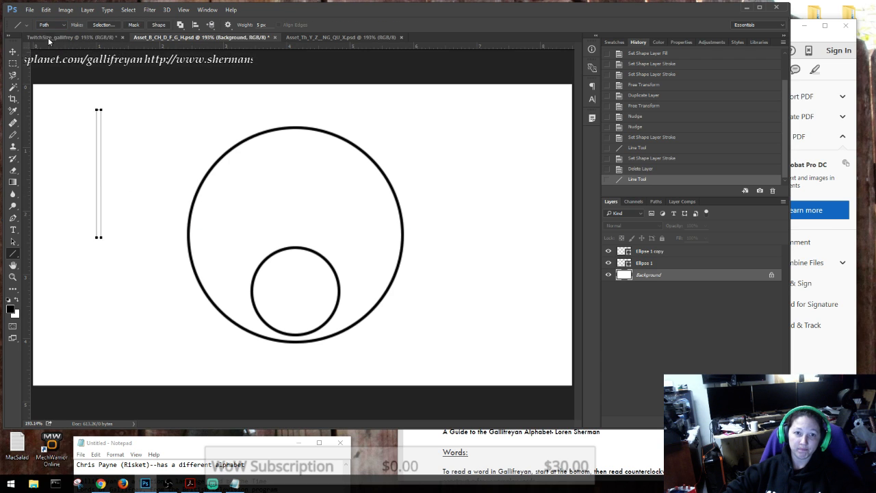
pyautogui.click(21, 28)
pyautogui.click(20, 27)
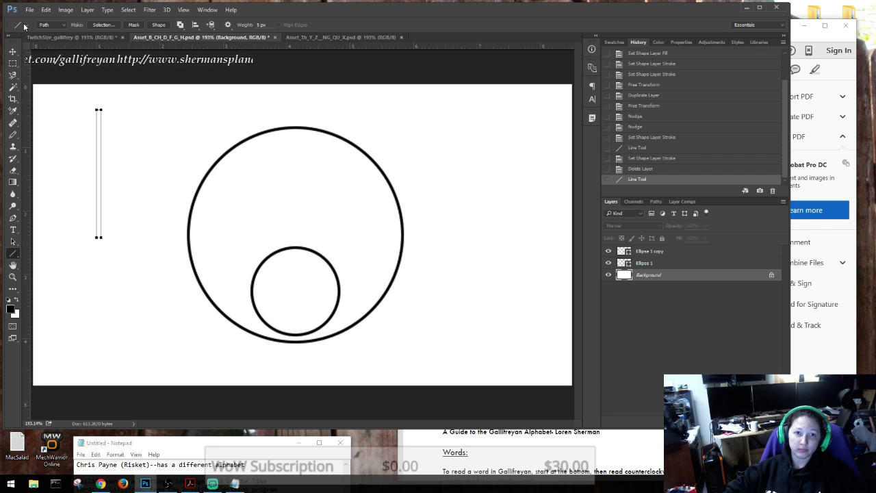
pyautogui.hotkey('ctrl', 'z')
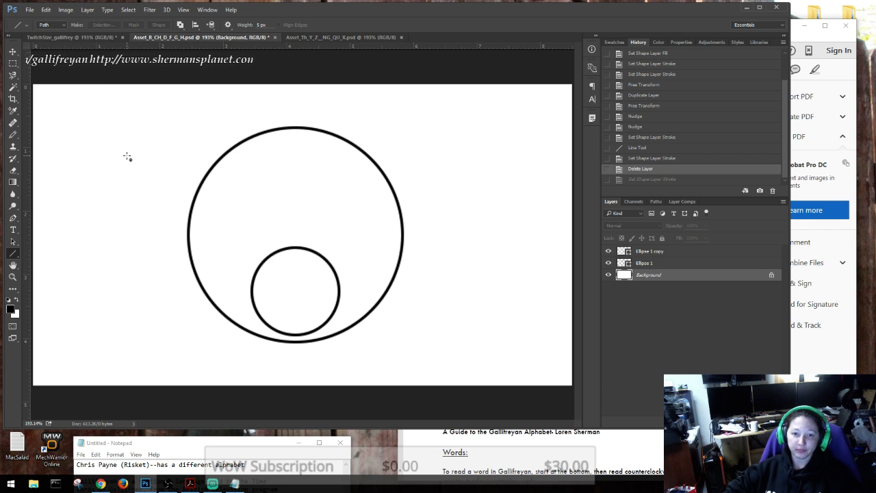
# Activate the Line tool again and set its drawing mode to Pixels.
pyautogui.click(88, 10)
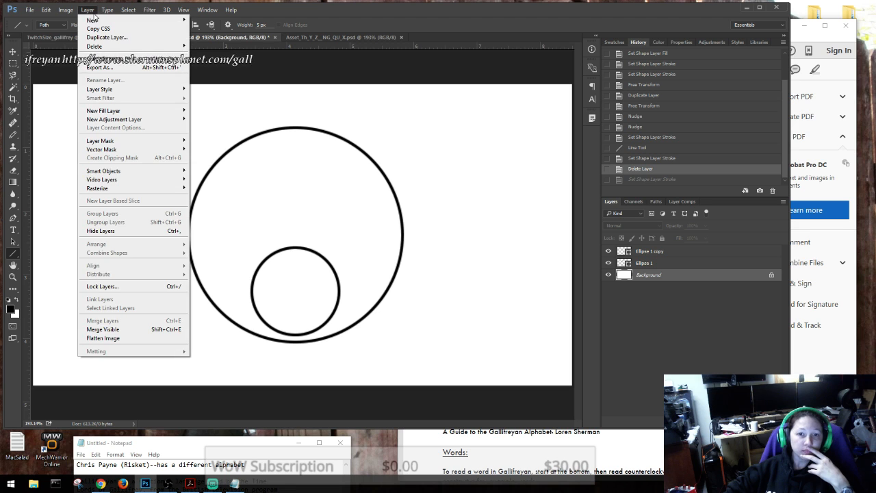
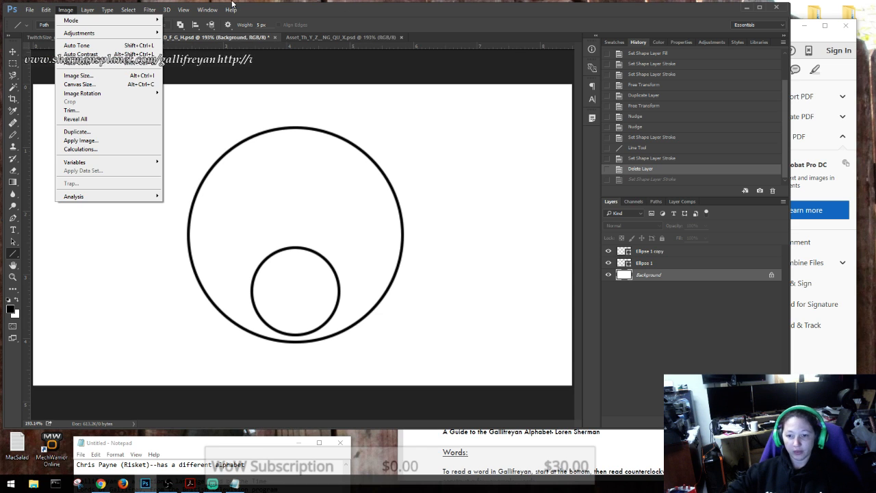
pyautogui.click(89, 256)
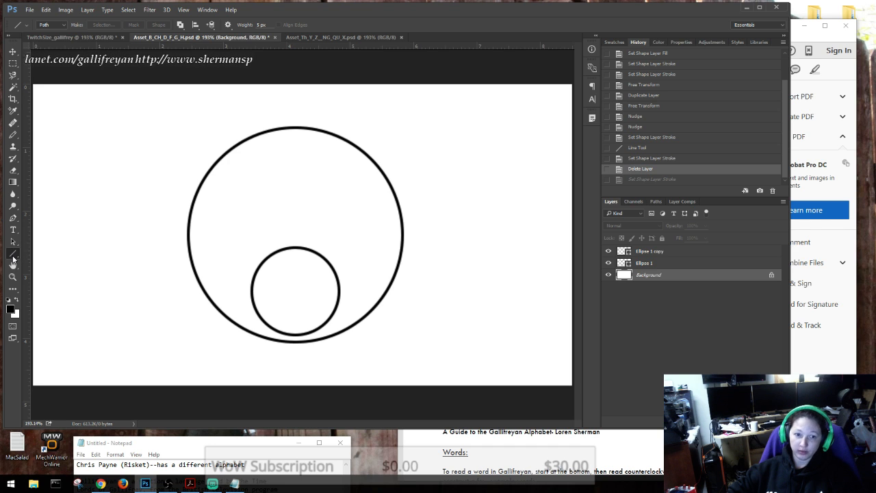
pyautogui.rightClick(12, 257)
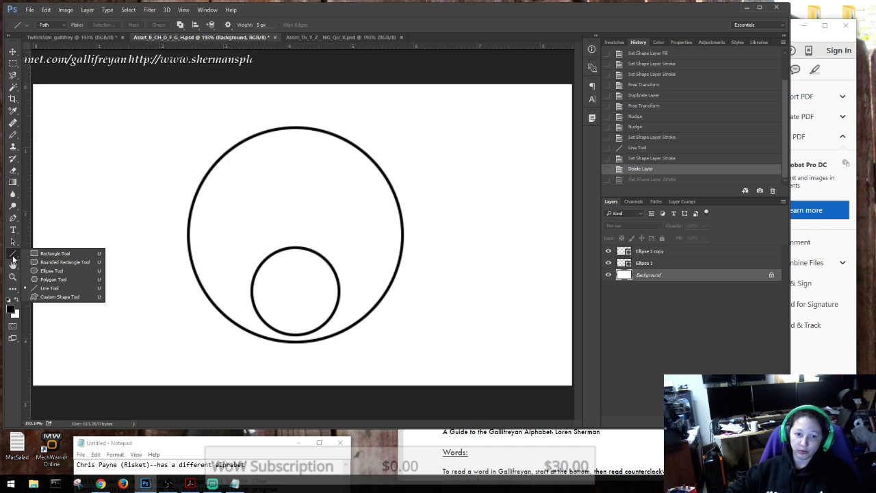
pyautogui.click(42, 288)
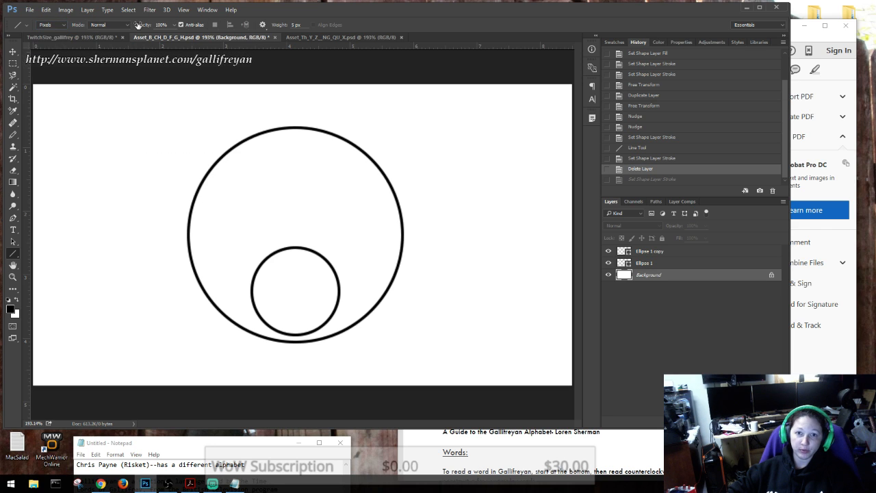
# Try a vertical 5 px pixel line on the Background layer beside the large circle, then revert the document to before that line.
pyautogui.moveTo(144, 125); pyautogui.dragTo(144, 308)
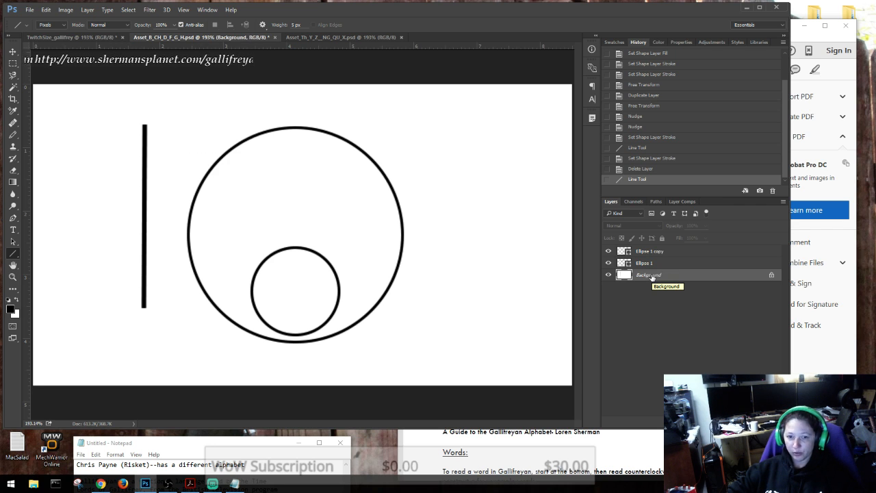
pyautogui.press('Delete')
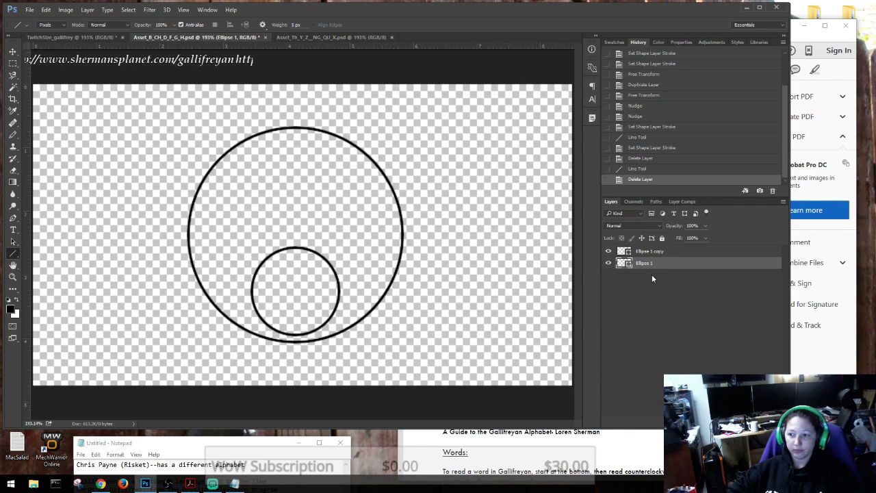
pyautogui.hotkey('ctrl', 'z')
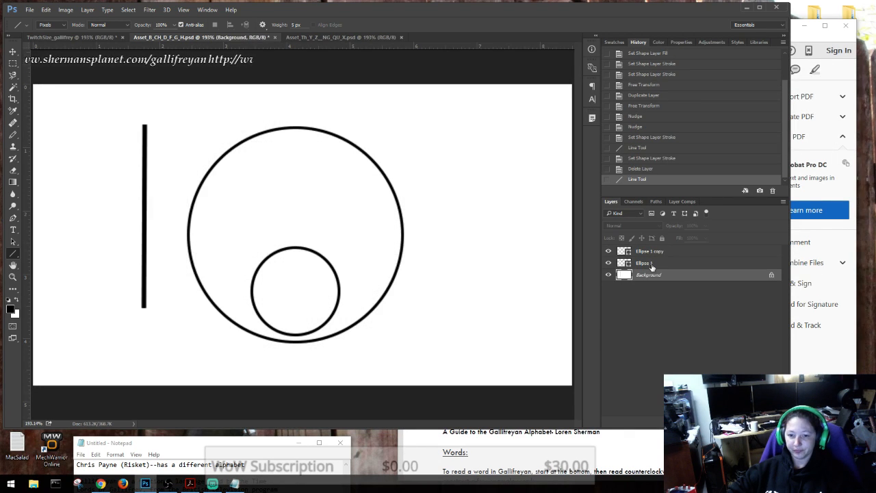
pyautogui.click(647, 170)
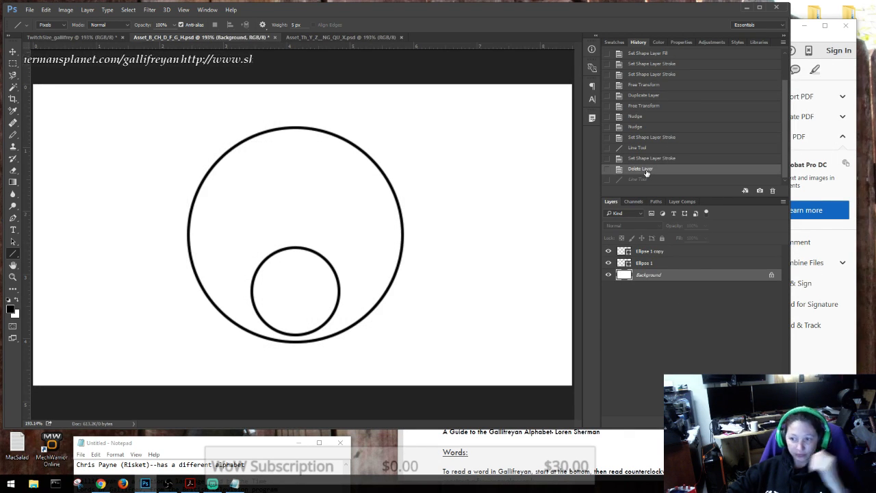
pyautogui.click(651, 158)
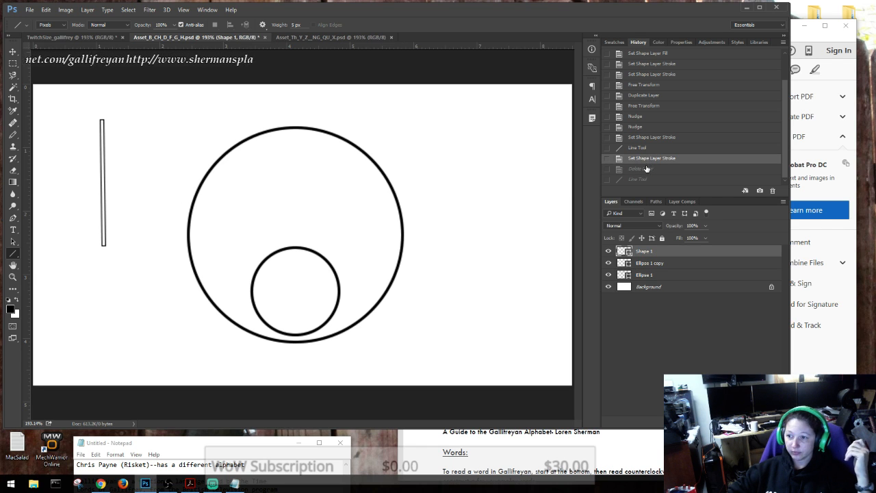
pyautogui.click(646, 169)
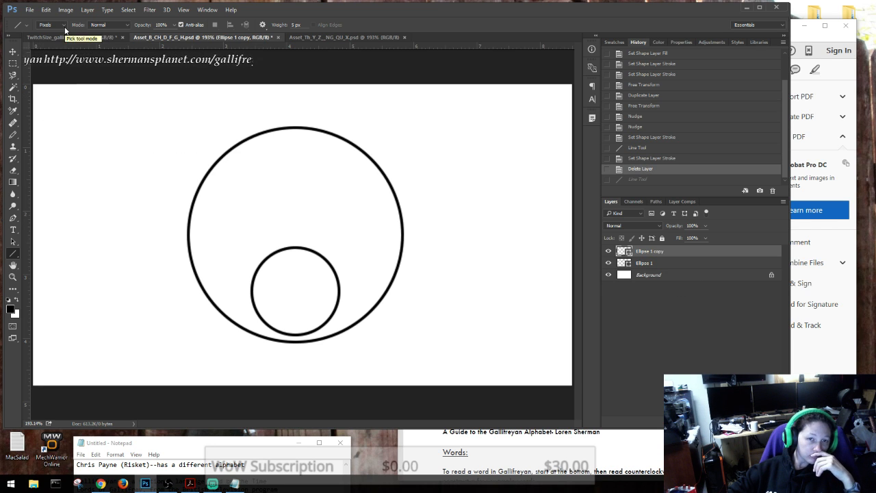
pyautogui.rightClick(664, 322)
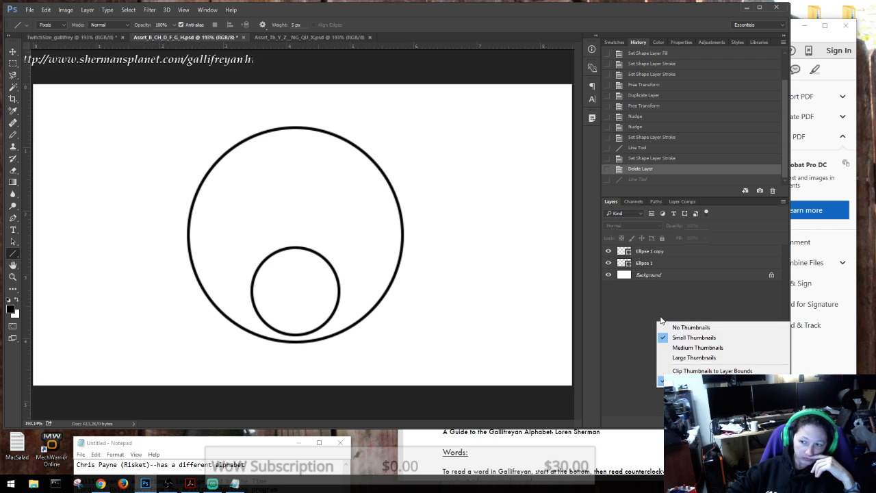
pyautogui.click(628, 290)
pyautogui.rightClick(627, 291)
pyautogui.click(627, 290)
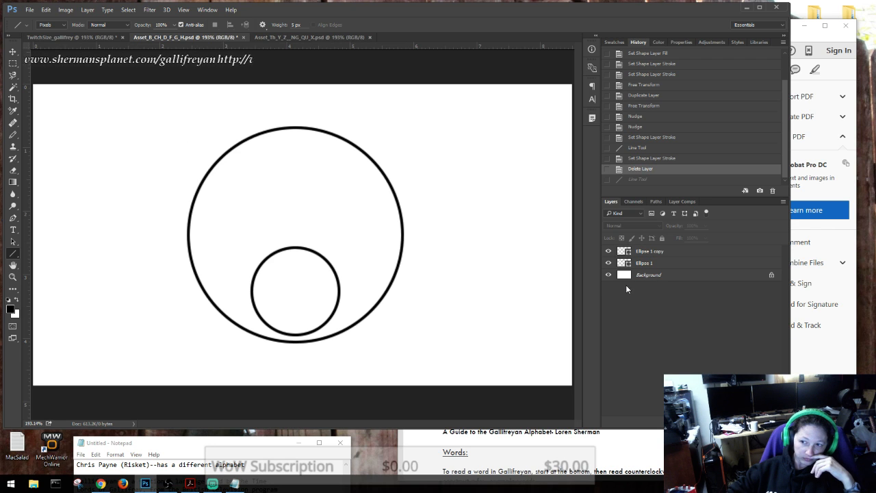
pyautogui.click(66, 9)
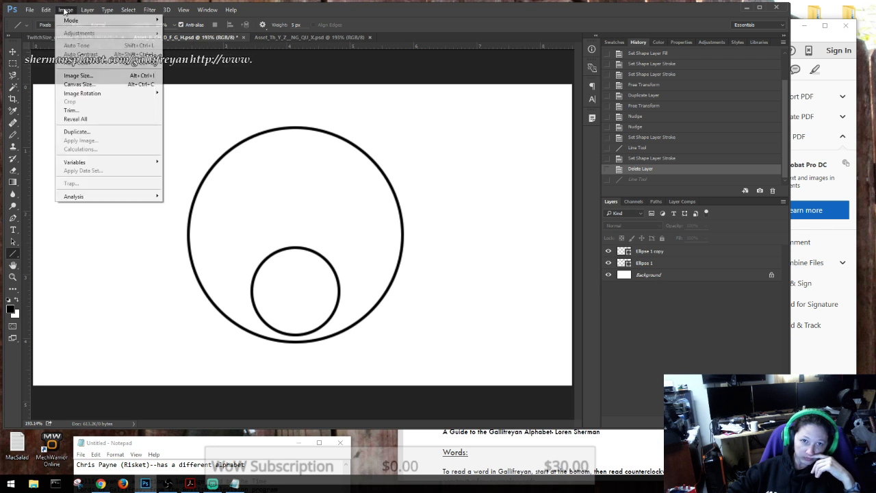
# Create a new layer named Line above the two circle layers.
pyautogui.moveTo(85, 13)
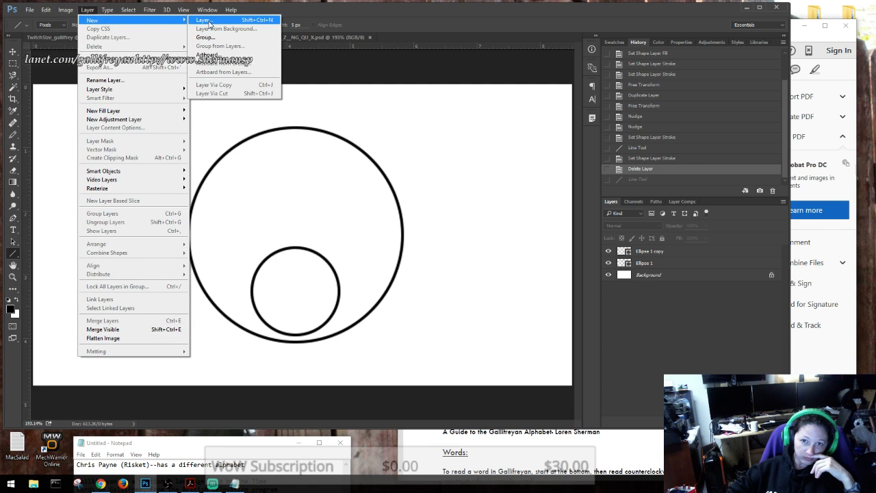
pyautogui.click(209, 23)
pyautogui.write('Line')
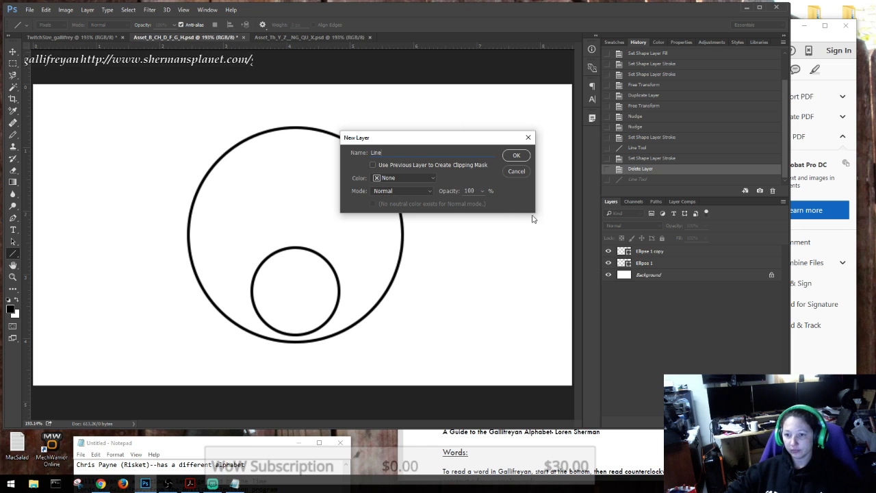
pyautogui.click(516, 155)
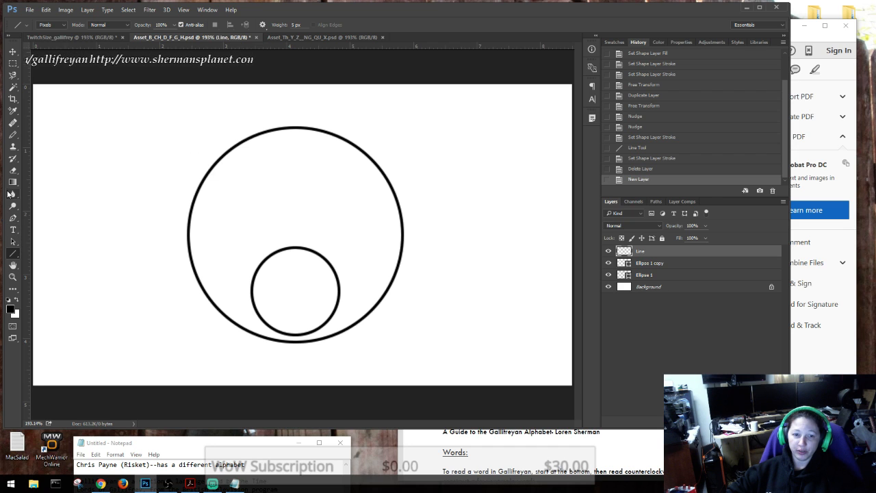
# Try a short stroke with the Pencil tool in Normal mode outside the large circle, and undo it.
pyautogui.click(14, 137)
pyautogui.rightClick(14, 137)
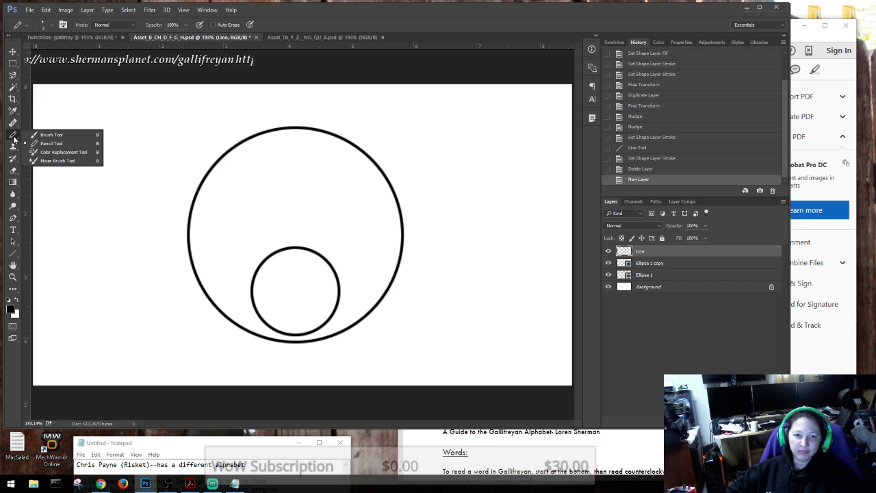
pyautogui.click(51, 144)
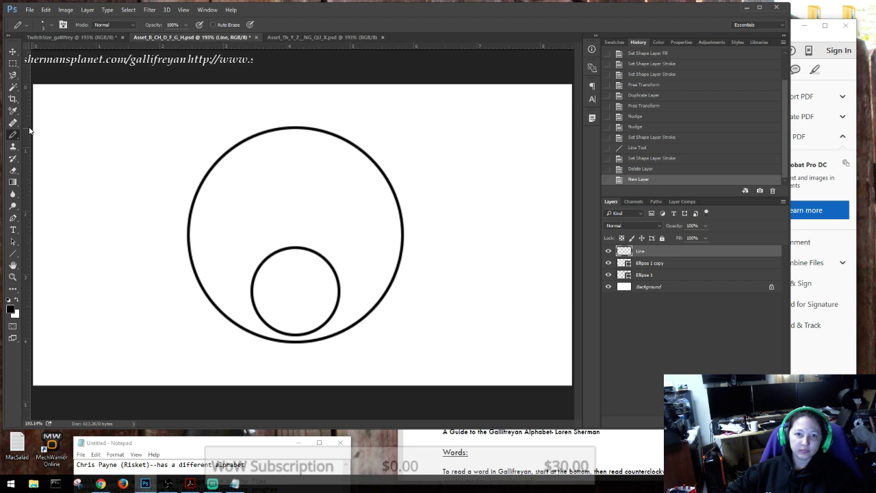
pyautogui.click(118, 25)
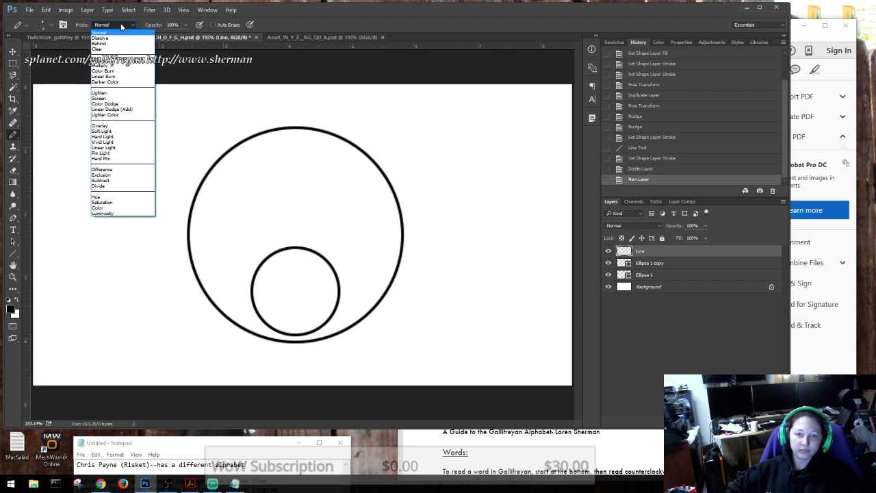
pyautogui.click(103, 31)
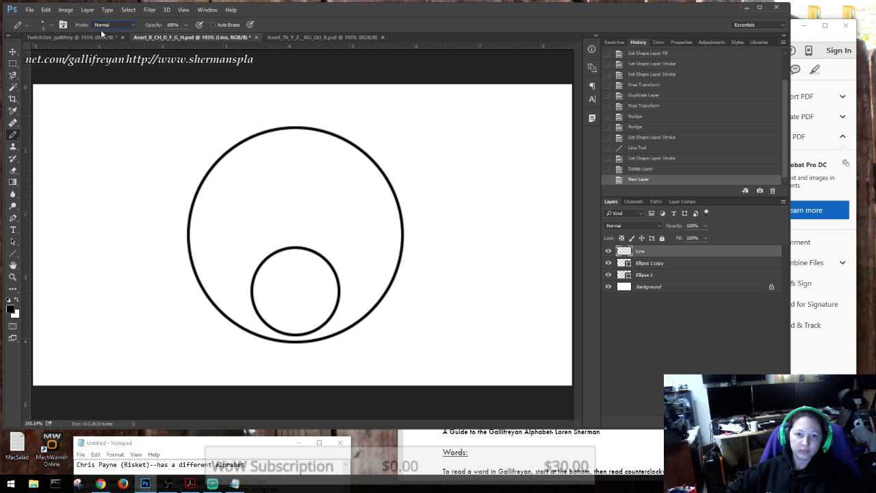
pyautogui.click(50, 24)
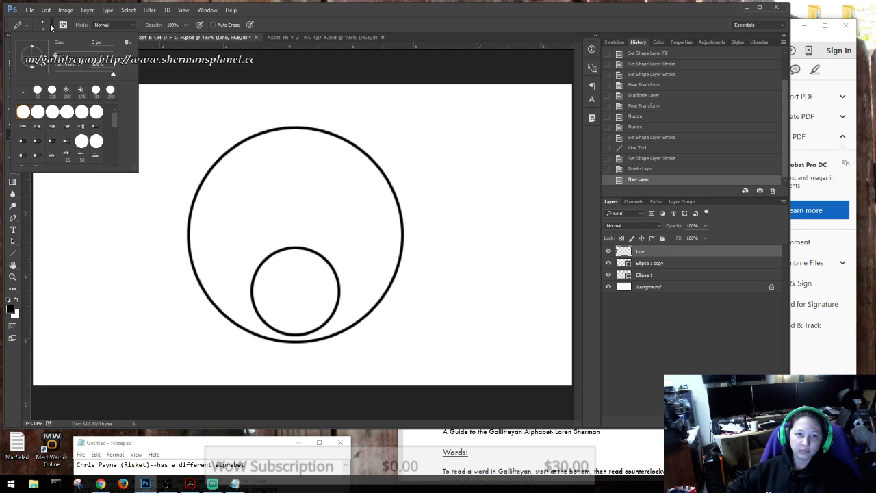
pyautogui.click(51, 25)
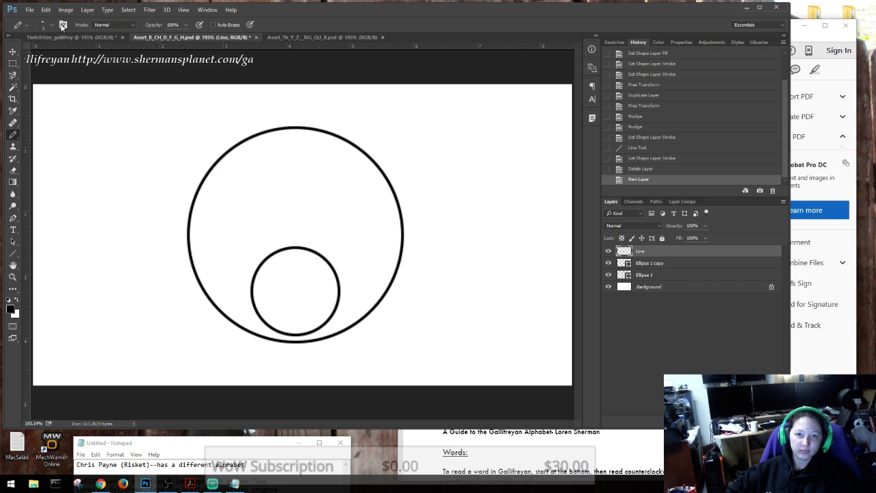
pyautogui.moveTo(117, 126)
pyautogui.mouseDown()
pyautogui.moveTo(119, 211)
pyautogui.moveTo(113, 122)
pyautogui.mouseUp()
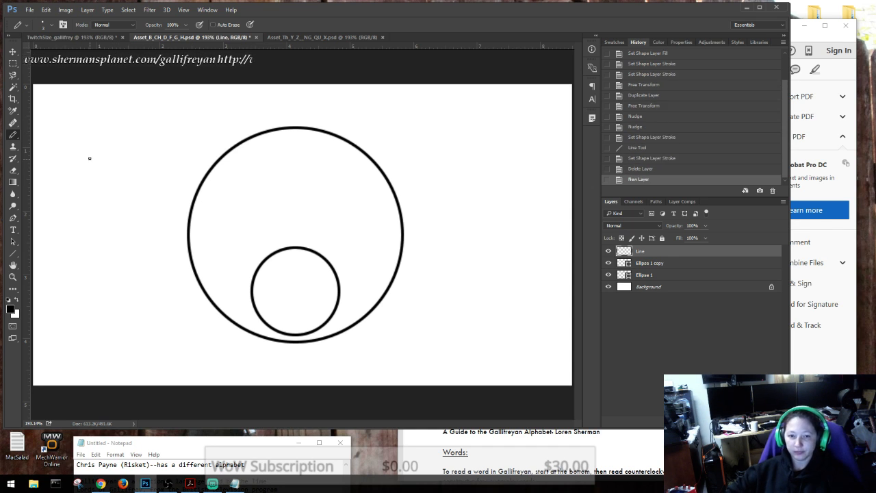
pyautogui.hotkey('ctrl', 'z')
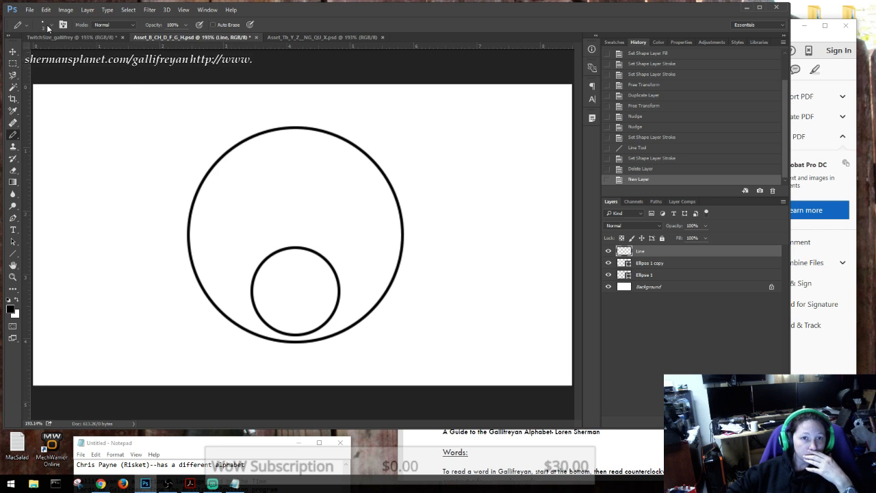
pyautogui.click(24, 26)
pyautogui.click(23, 25)
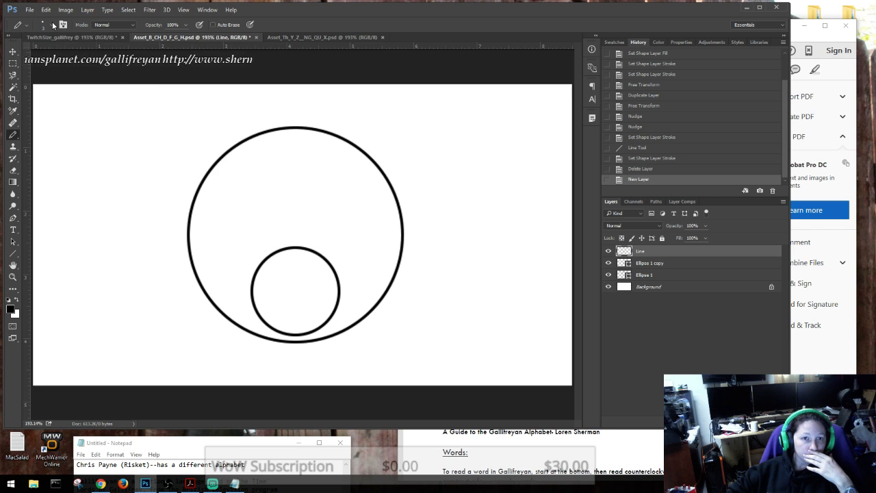
pyautogui.click(52, 26)
pyautogui.click(52, 26)
pyautogui.click(104, 25)
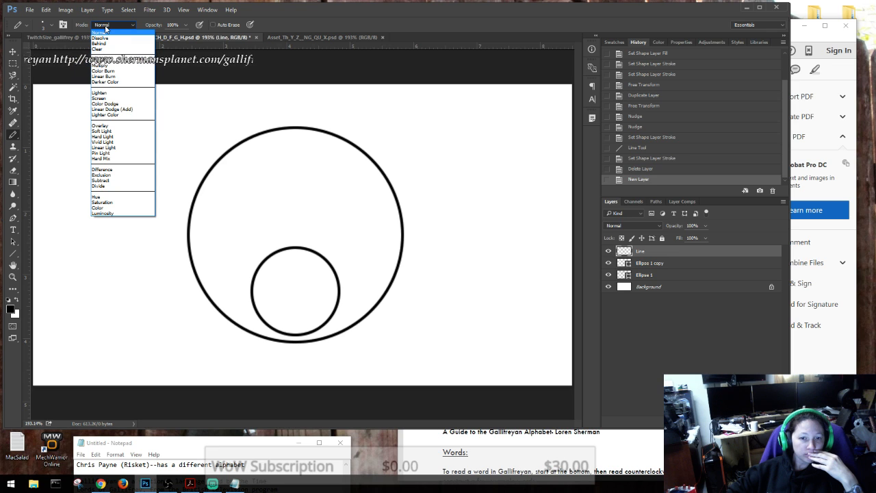
pyautogui.click(106, 28)
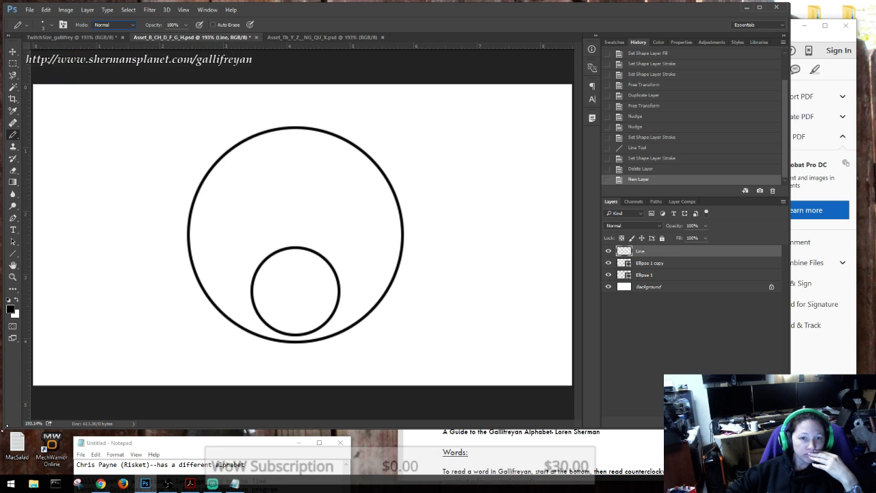
# Try a vertical line beside the large circle with the Line tool in Pixels mode, and revert to the state after the new layer.
pyautogui.moveTo(12, 255); pyautogui.dragTo(51, 290)
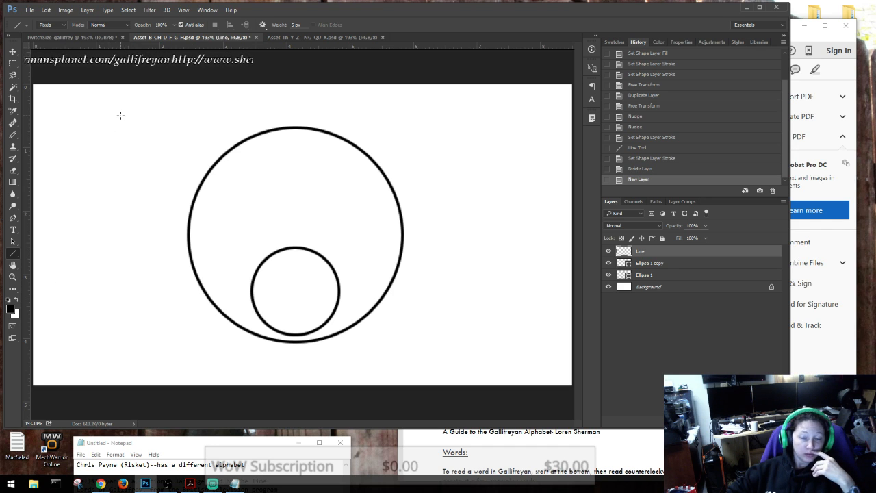
pyautogui.moveTo(121, 117); pyautogui.dragTo(117, 278)
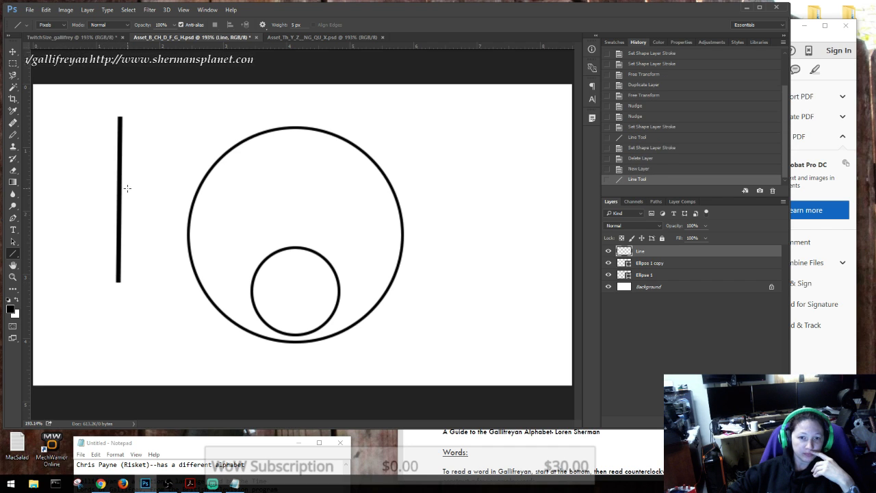
pyautogui.click(27, 26)
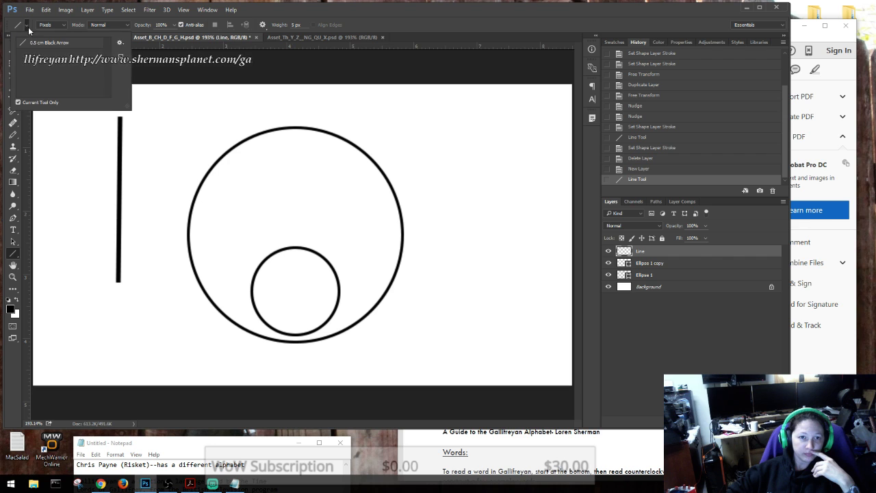
pyautogui.click(64, 25)
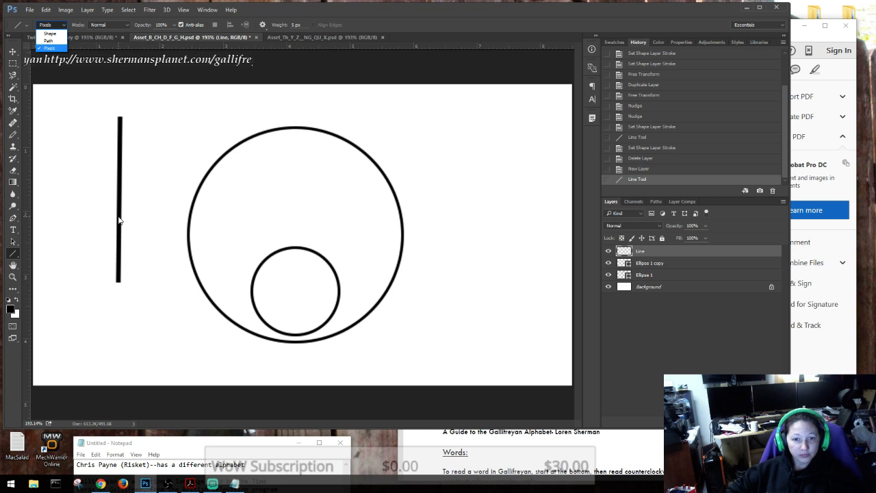
pyautogui.click(83, 29)
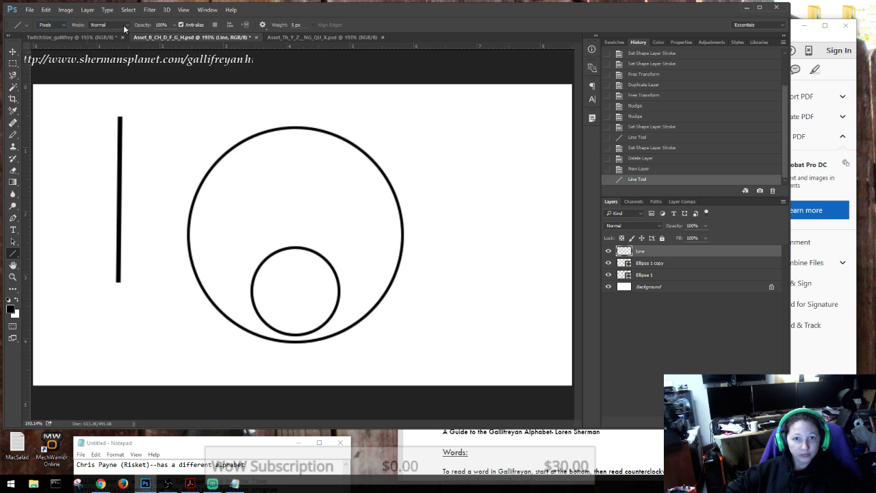
pyautogui.click(124, 26)
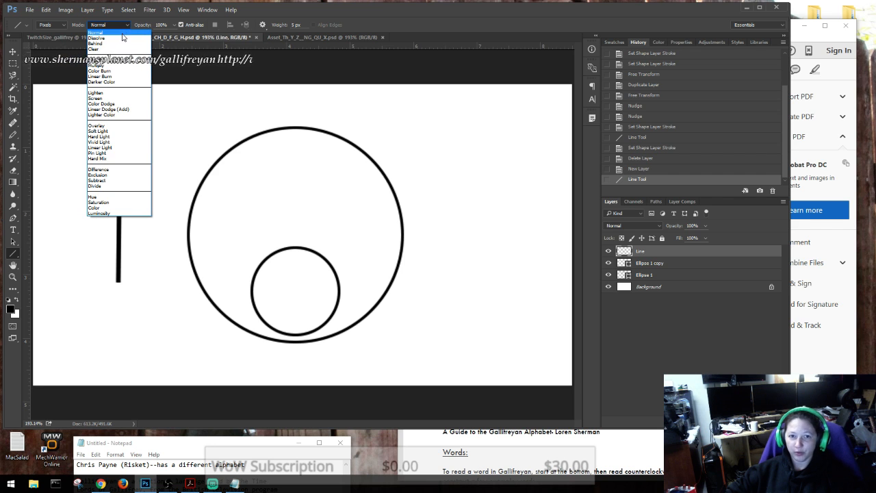
pyautogui.click(117, 33)
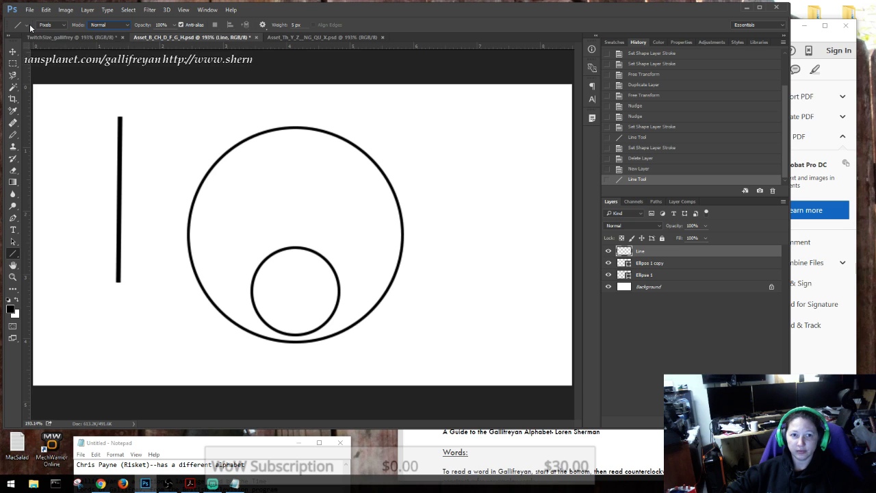
pyautogui.click(182, 24)
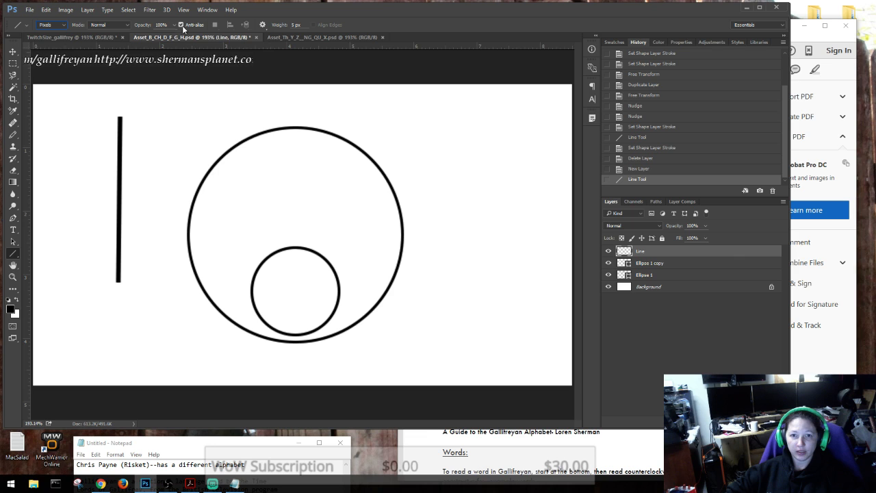
pyautogui.click(640, 170)
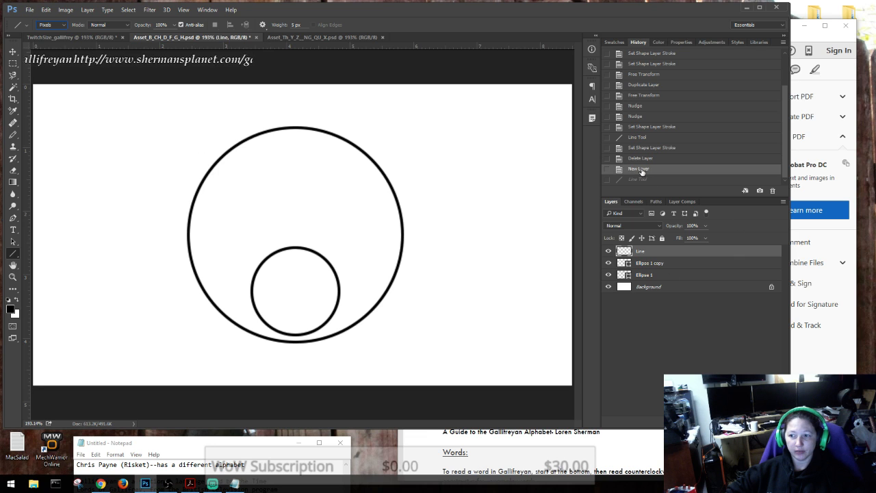
# Turn off anti-aliasing for the Line tool and draw a vertical line to the left of the large circle.
pyautogui.click(181, 25)
pyautogui.moveTo(124, 122)
pyautogui.mouseDown()
pyautogui.moveTo(116, 218)
pyautogui.moveTo(132, 248)
pyautogui.moveTo(124, 240)
pyautogui.moveTo(122, 248)
pyautogui.mouseUp()
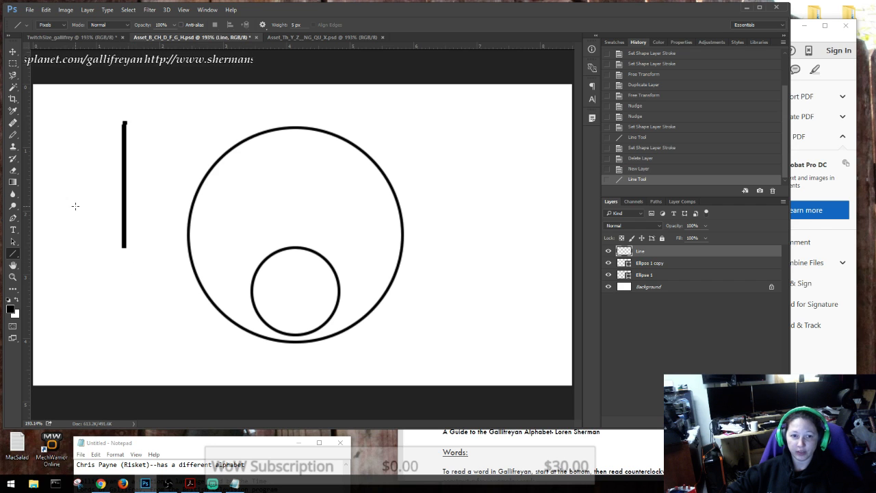
# Erase the uneven upper end of the vertical line with the Eraser tool.
pyautogui.click(12, 169)
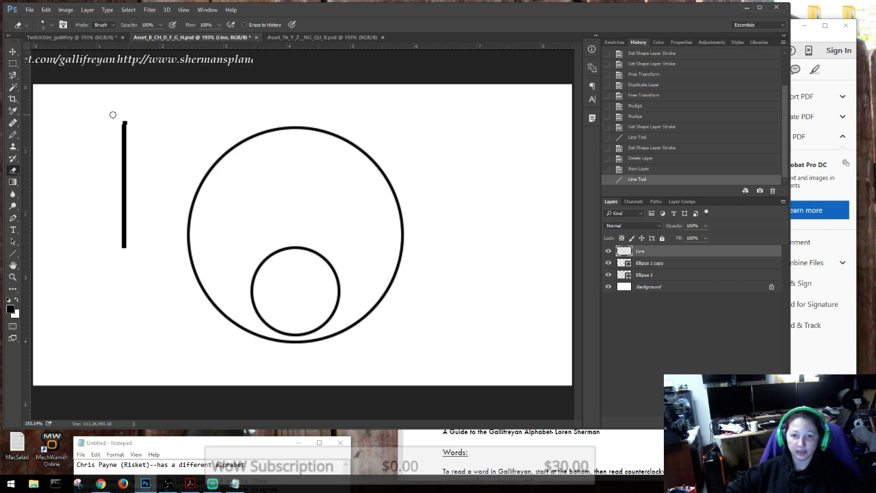
pyautogui.moveTo(121, 120); pyautogui.dragTo(136, 121)
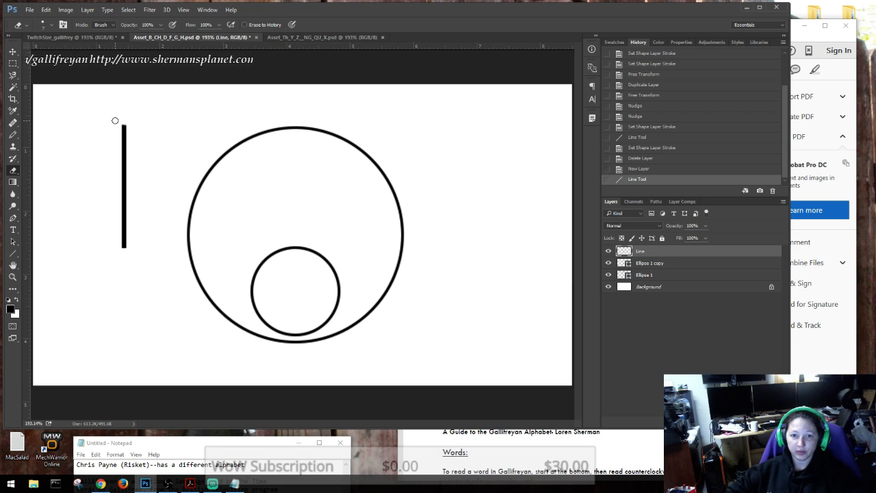
pyautogui.click(117, 122)
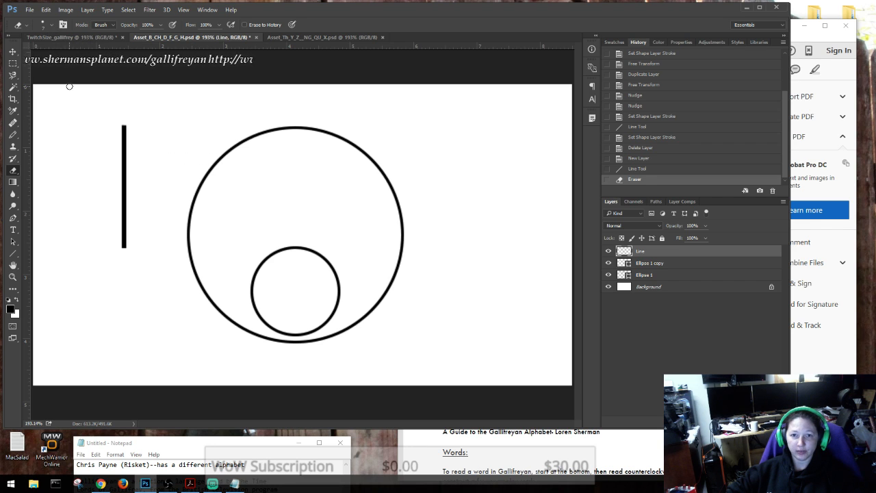
pyautogui.click(14, 185)
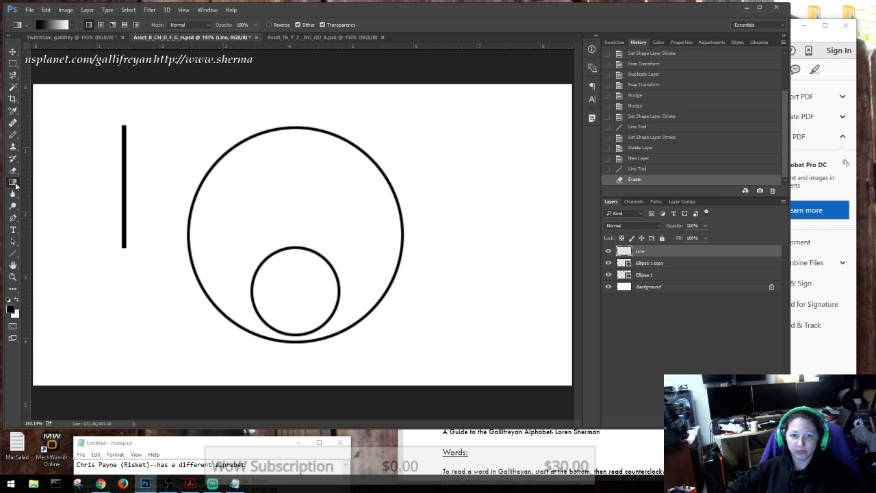
pyautogui.rightClick(17, 186)
pyautogui.rightClick(16, 187)
pyautogui.rightClick(17, 186)
pyautogui.rightClick(16, 186)
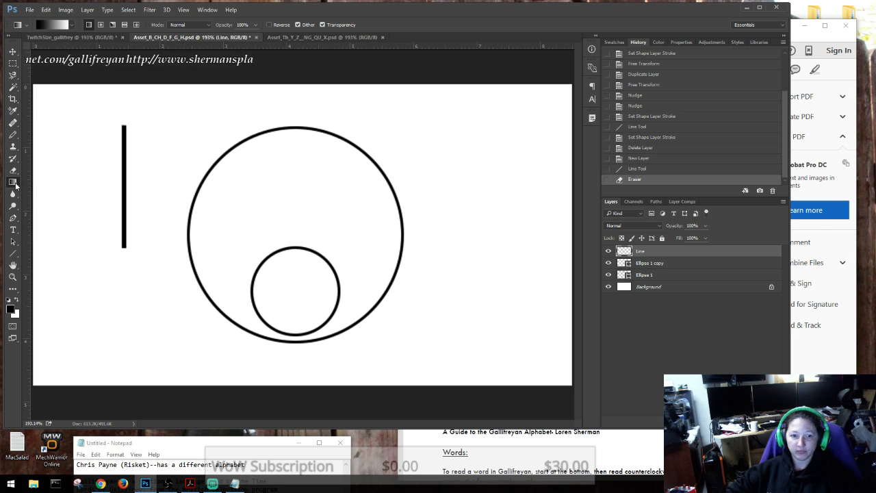
# Reselect the Line tool and revert the document to its state just after the Line layer was created.
pyautogui.click(14, 254)
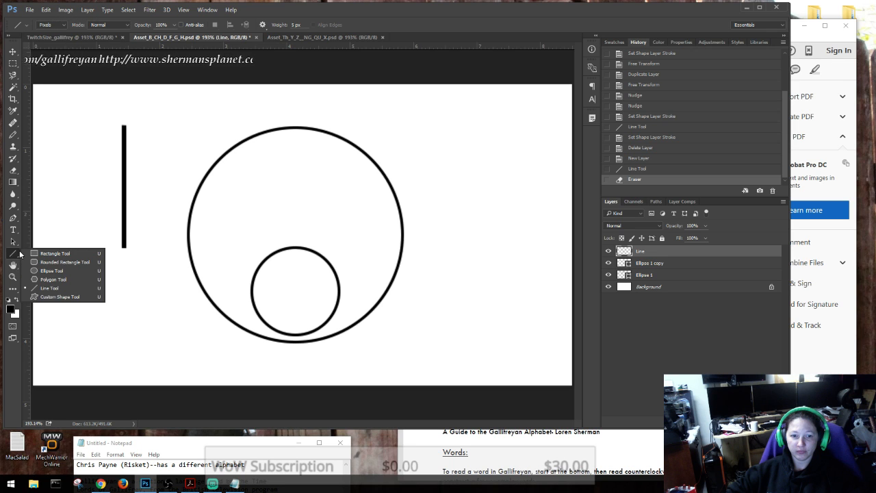
pyautogui.click(34, 287)
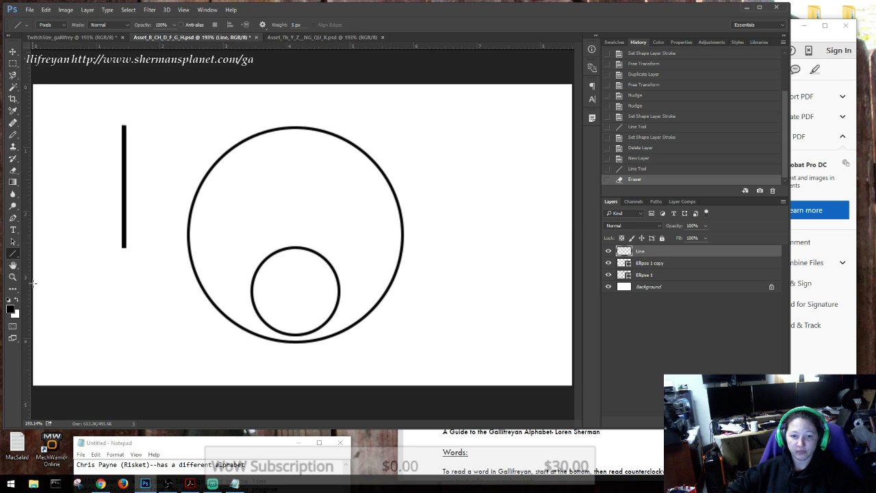
pyautogui.click(638, 158)
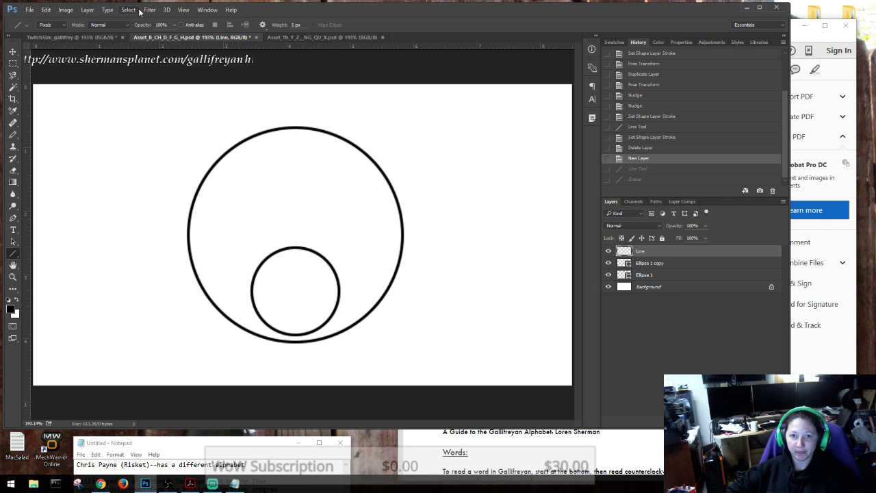
# Switch to the browser to check the Twitch dashboard, close its viewer list, and return to Photoshop.
pyautogui.click(99, 484)
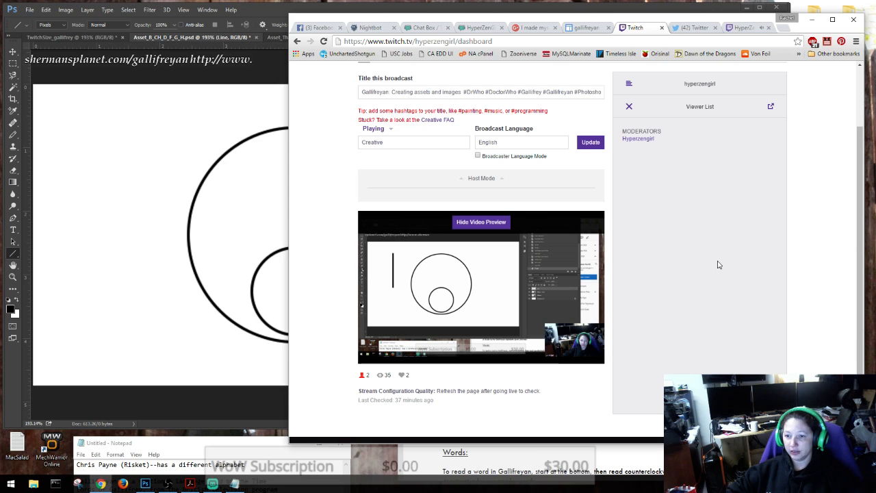
pyautogui.click(629, 107)
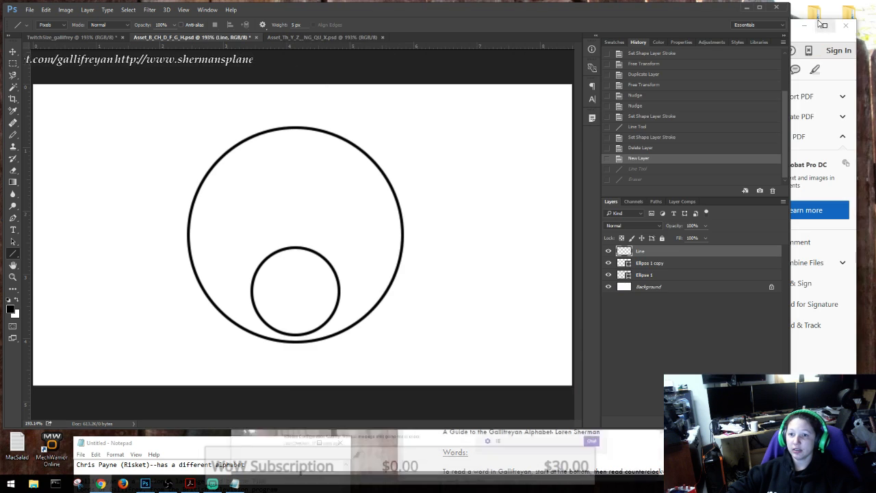
pyautogui.click(810, 19)
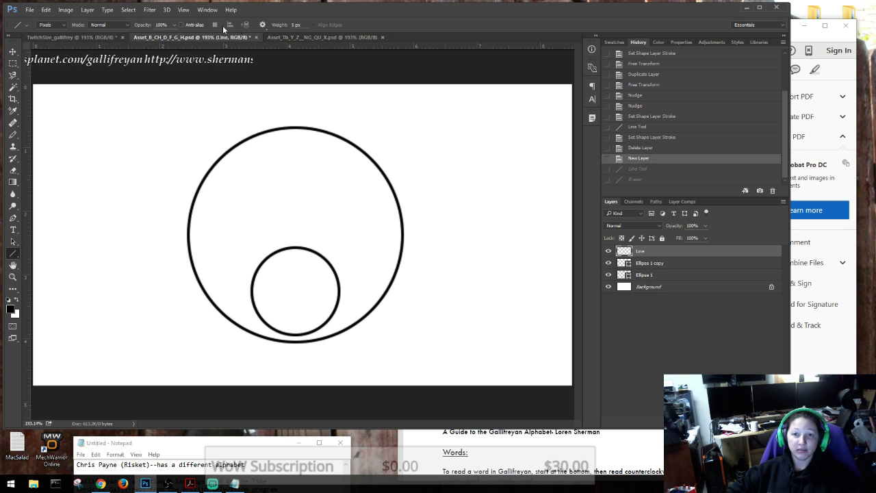
# Set the Line tool to Shape mode and remove its stroke colour.
pyautogui.click(111, 27)
pyautogui.click(112, 27)
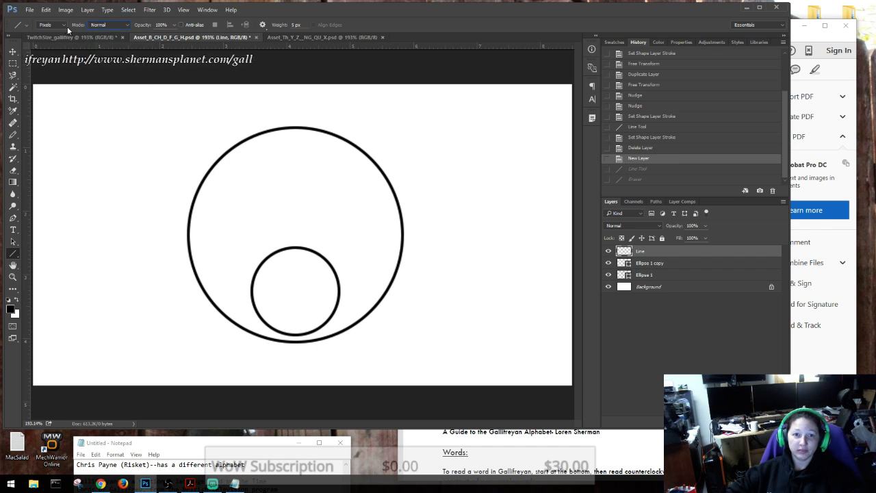
pyautogui.click(65, 26)
pyautogui.click(46, 34)
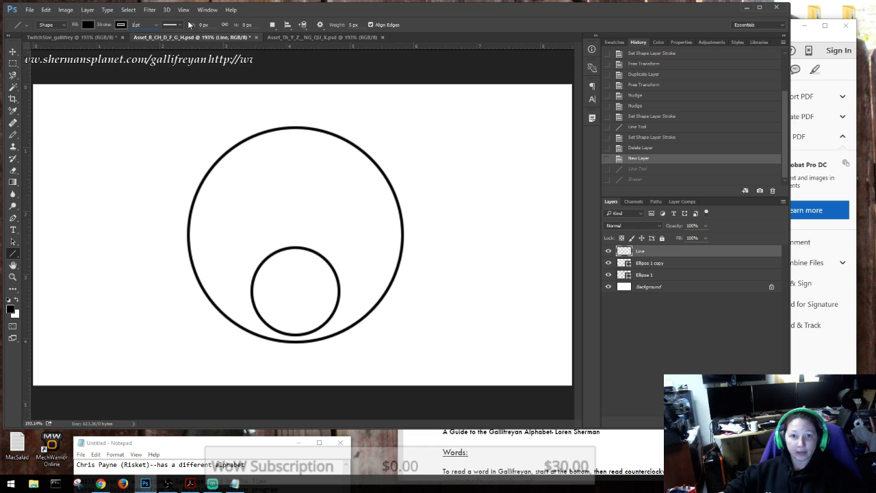
pyautogui.click(121, 26)
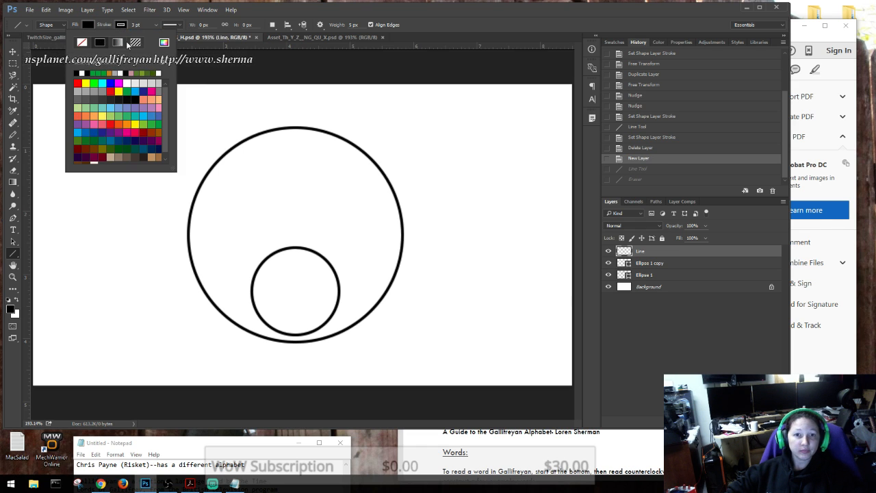
pyautogui.click(82, 43)
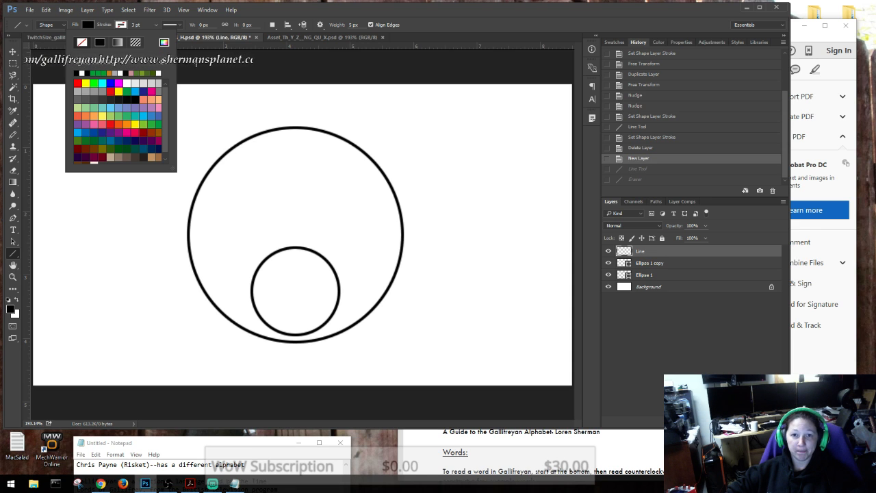
pyautogui.click(67, 25)
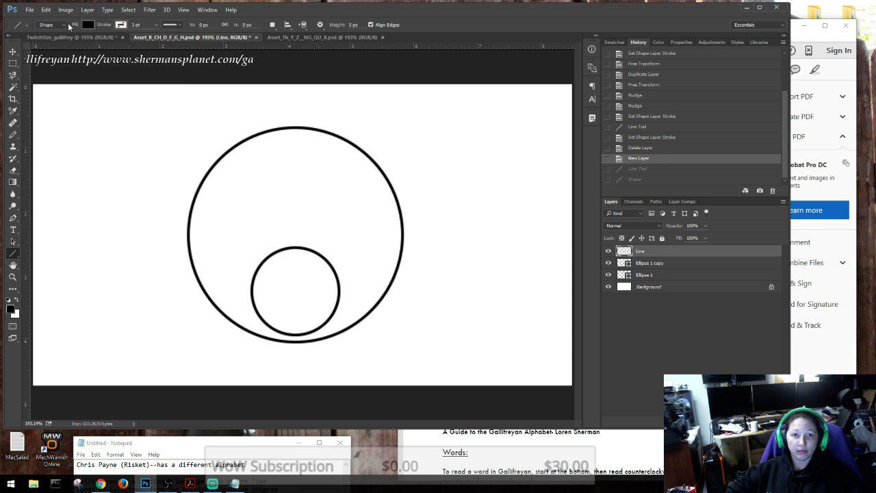
# Draw a vertical line shape about 151 px tall beside the large circle and look at its stroke options.
pyautogui.moveTo(73, 129); pyautogui.dragTo(75, 260)
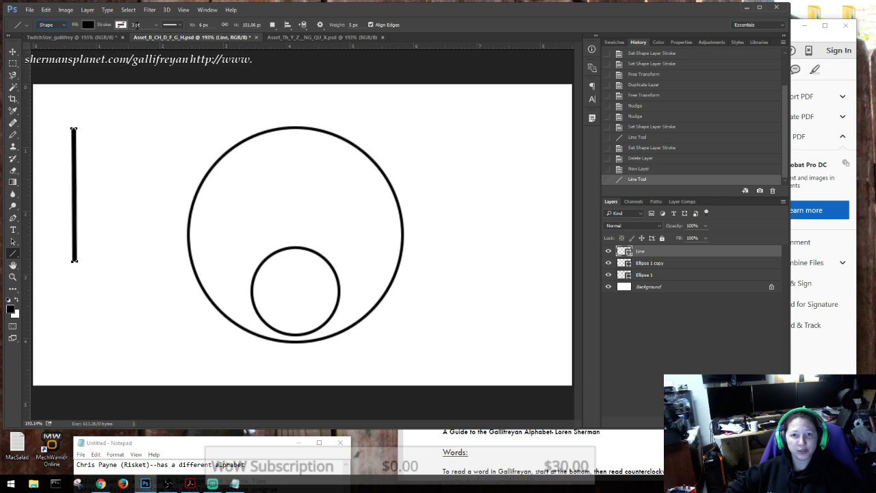
pyautogui.click(181, 24)
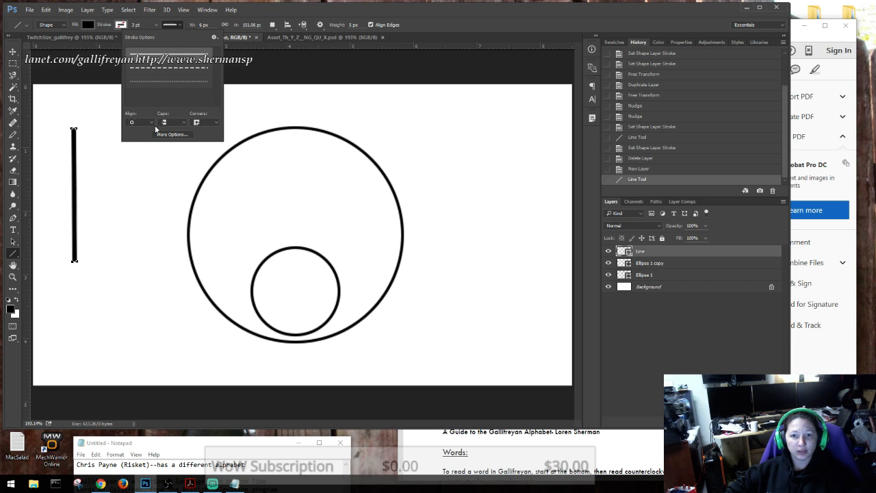
pyautogui.click(168, 26)
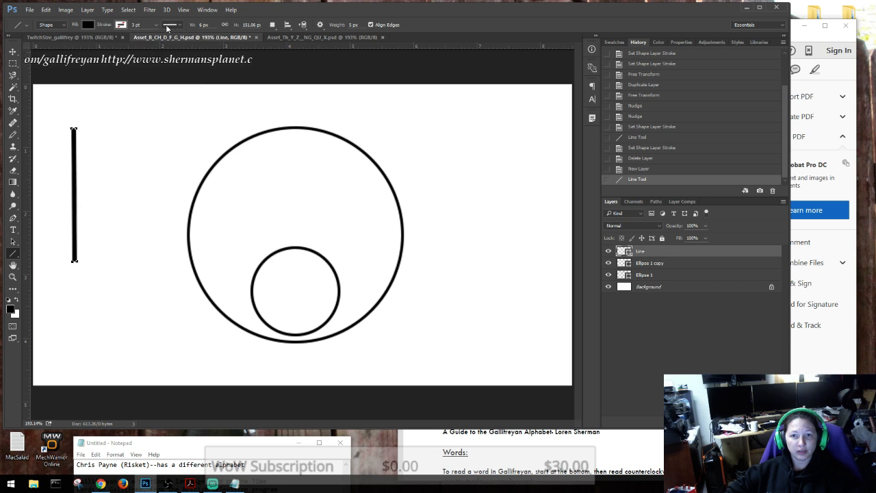
pyautogui.rightClick(73, 130)
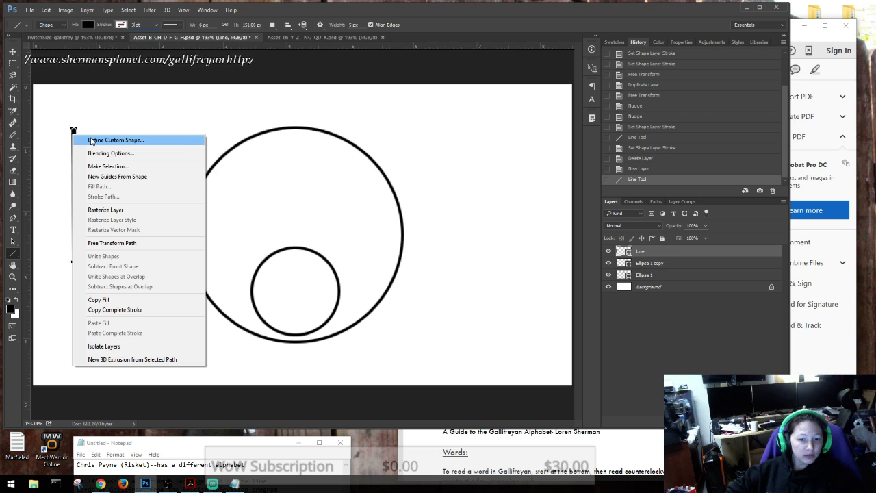
pyautogui.click(91, 141)
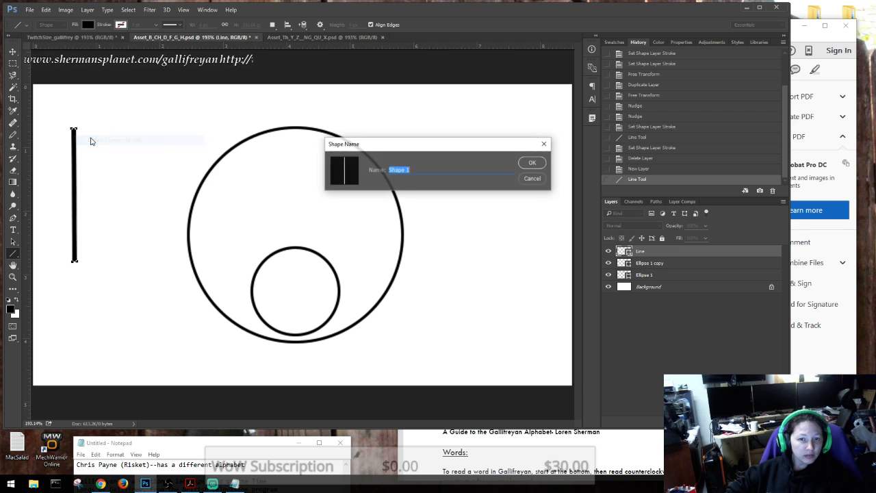
pyautogui.click(533, 179)
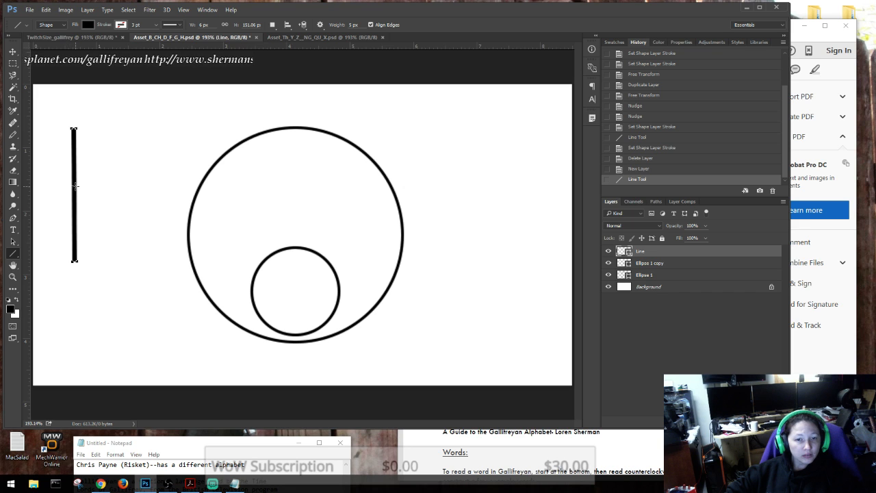
# Define the vertical line as a custom shape, keeping the suggested name.
pyautogui.rightClick(74, 188)
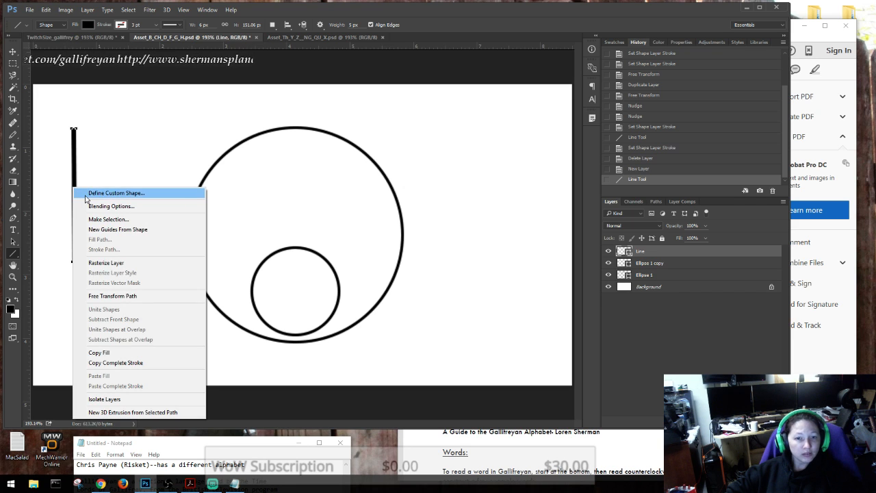
pyautogui.click(82, 193)
pyautogui.click(533, 163)
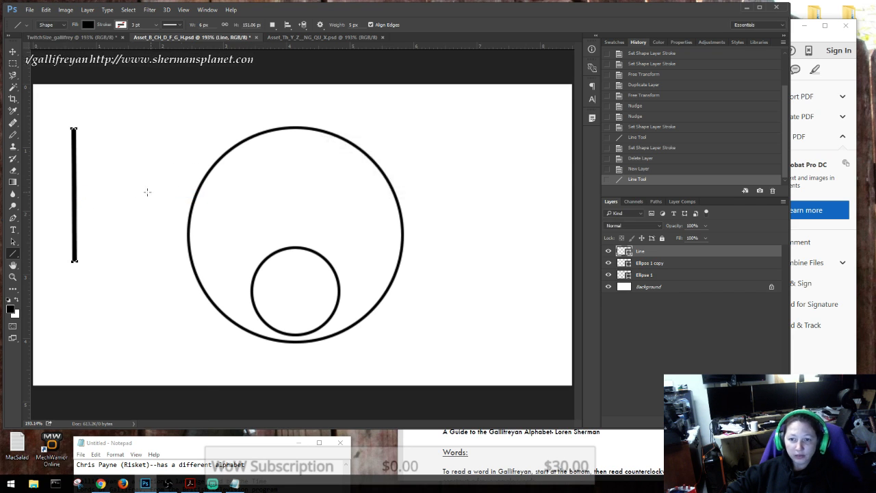
# Thin the vertical line by scaling its path to about 66.67% width, and scale the resulting regular path to 50% width.
pyautogui.rightClick(75, 182)
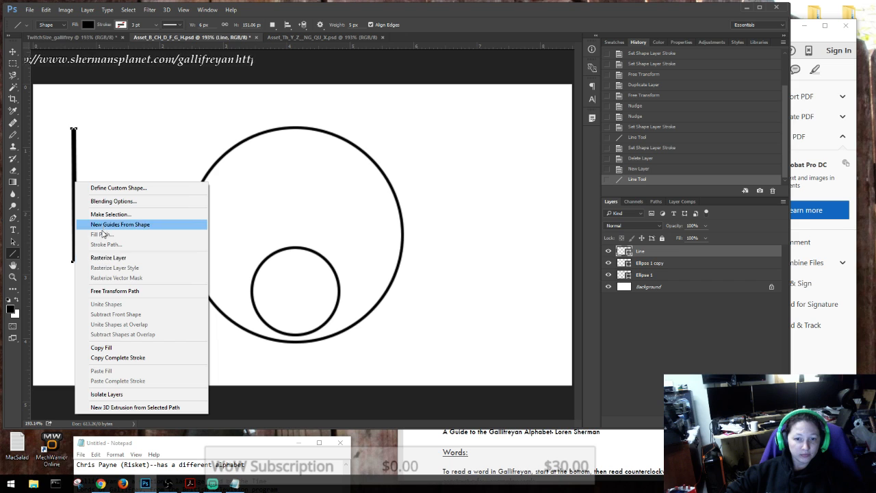
pyautogui.click(108, 291)
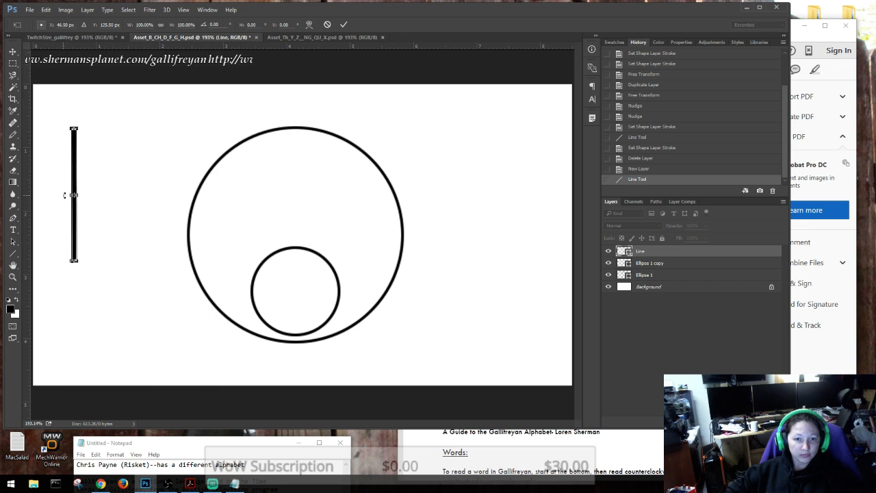
pyautogui.moveTo(72, 196); pyautogui.dragTo(72, 194)
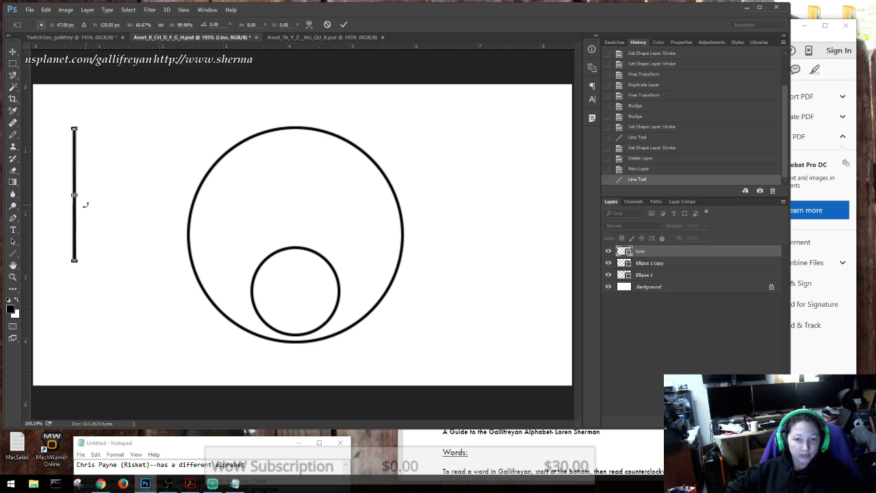
pyautogui.click(11, 286)
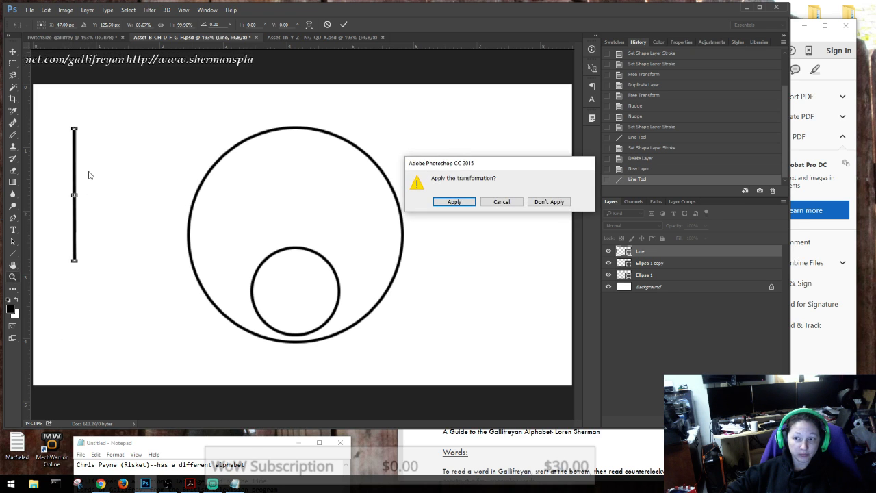
pyautogui.click(455, 202)
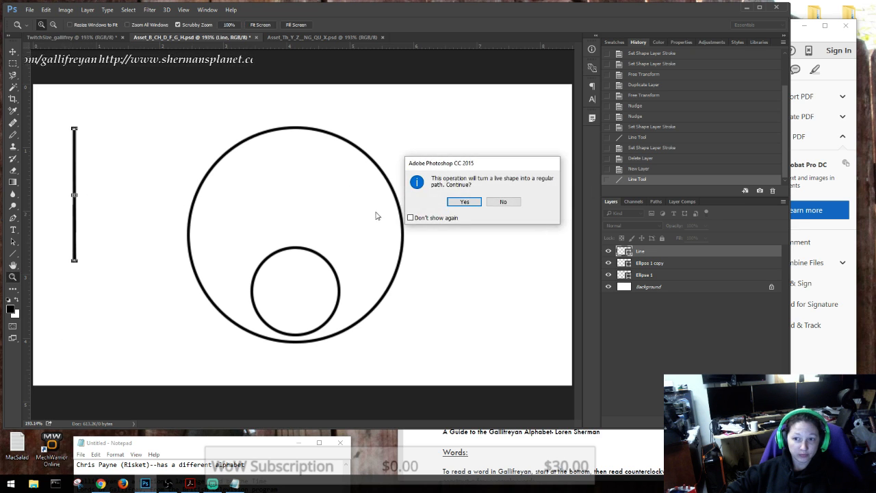
pyautogui.click(463, 202)
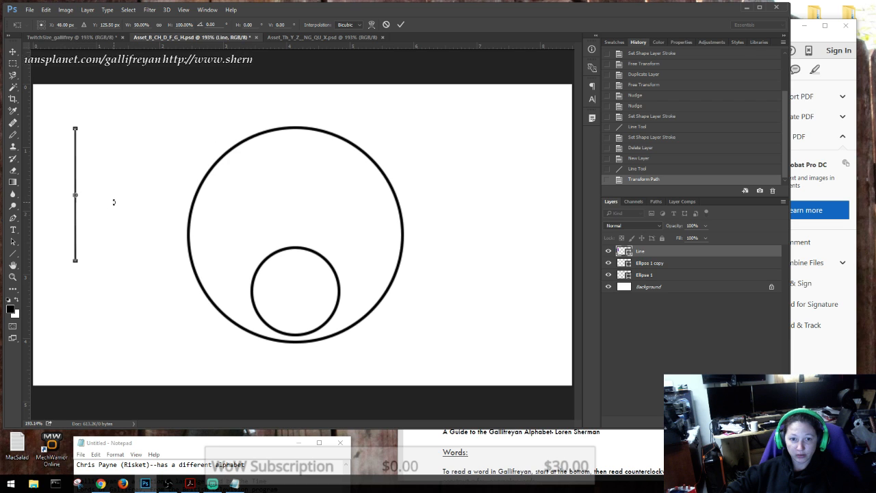
pyautogui.press('Return')
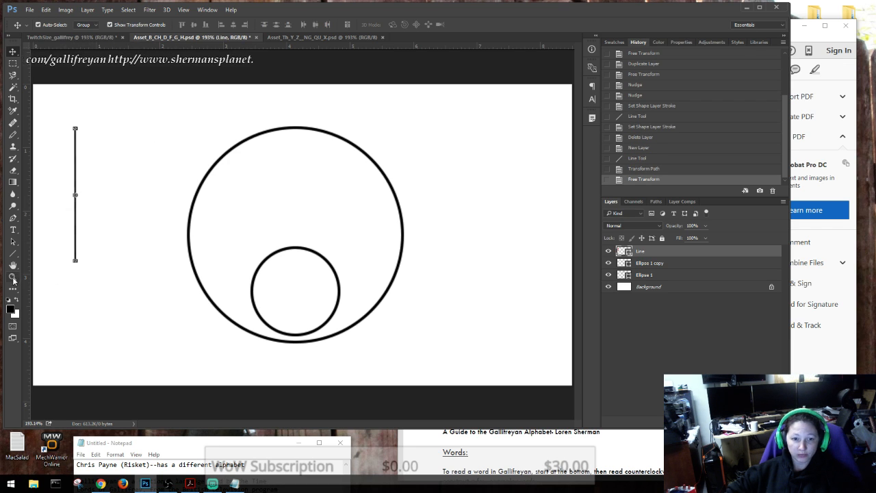
# Examine the thinned line's edges and thickness against the circles up close, and return to the full canvas view.
pyautogui.moveTo(77, 194); pyautogui.dragTo(136, 204)
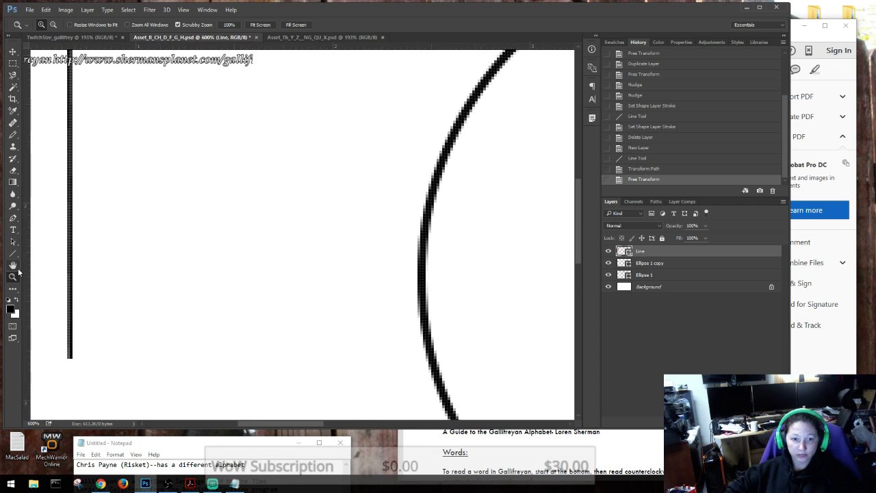
pyautogui.keyDown('alt'); pyautogui.click(135, 202); pyautogui.keyUp('alt')
pyautogui.keyDown('alt'); pyautogui.click(135, 203); pyautogui.keyUp('alt')
pyautogui.moveTo(125, 163); pyautogui.dragTo(132, 118)
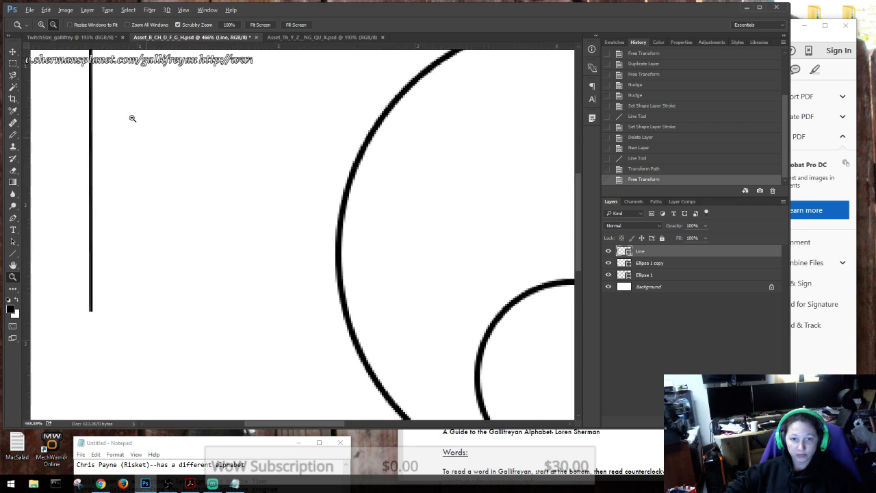
pyautogui.keyDown('alt'); pyautogui.click(132, 118); pyautogui.keyUp('alt')
pyautogui.keyDown('alt'); pyautogui.click(133, 117); pyautogui.keyUp('alt')
pyautogui.scroll(-1, 358, 264)
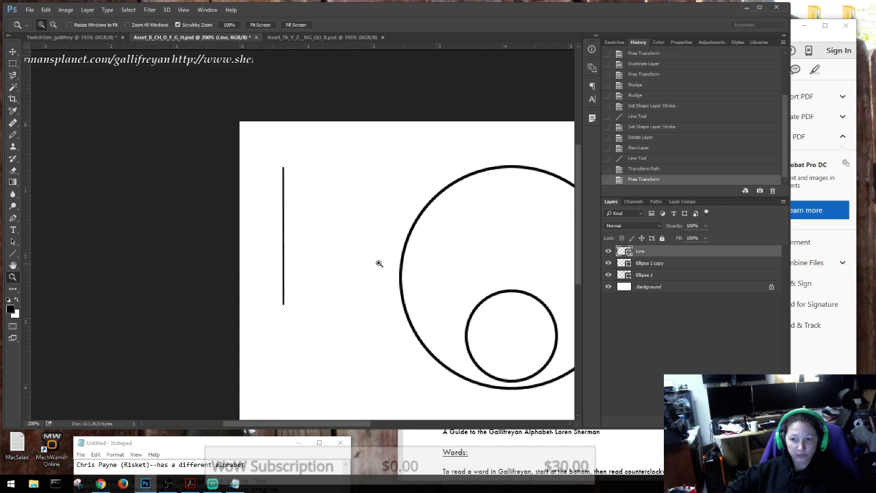
pyautogui.click(13, 266)
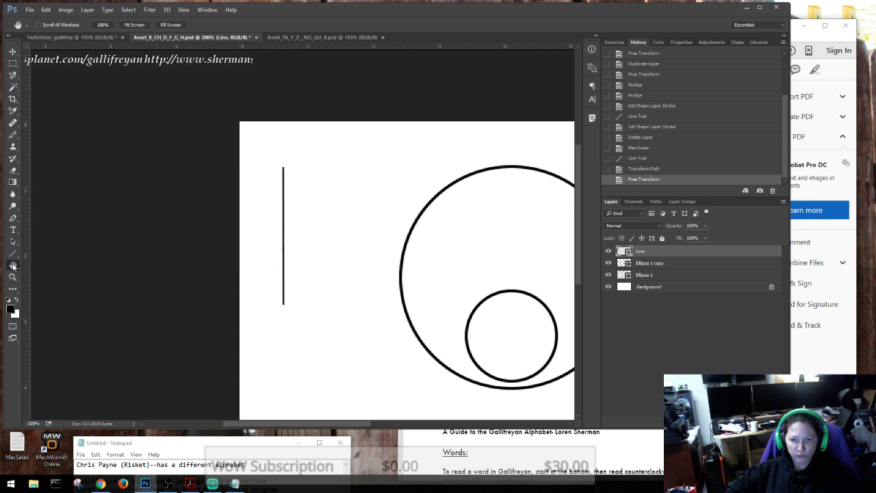
pyautogui.doubleClick(12, 266)
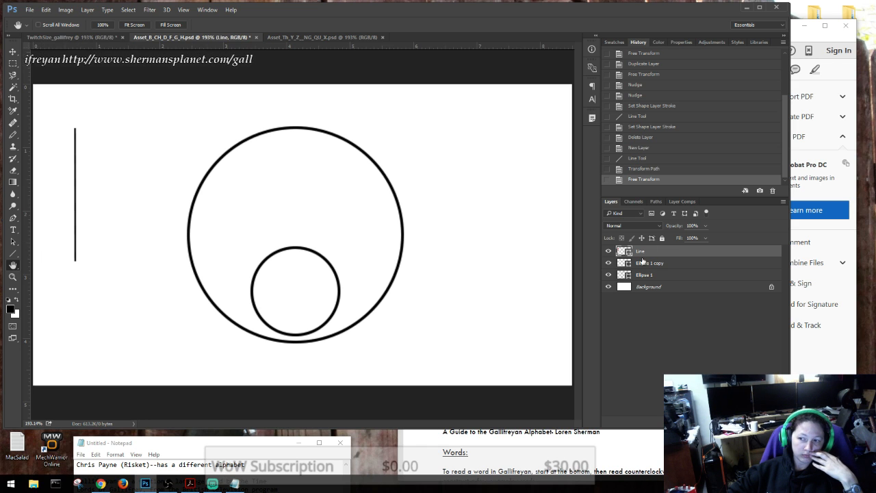
# Duplicate the Line layer into the TwitchSize_gallifrey document.
pyautogui.rightClick(655, 254)
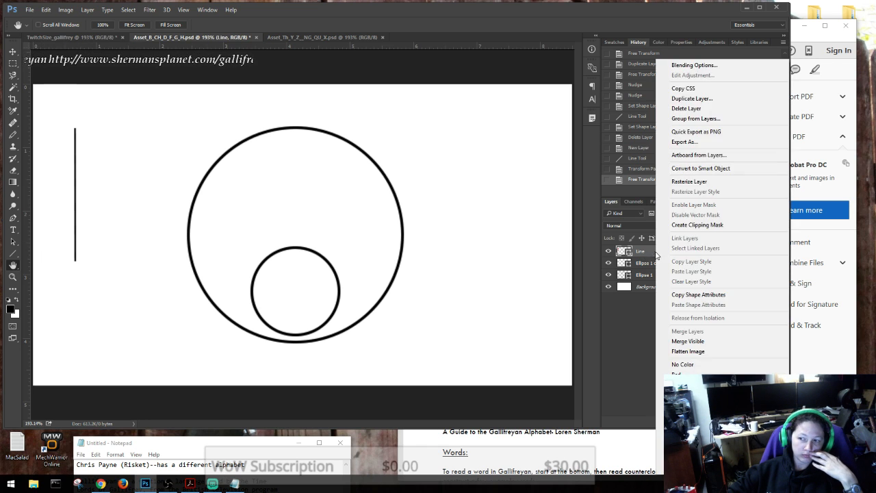
pyautogui.click(697, 98)
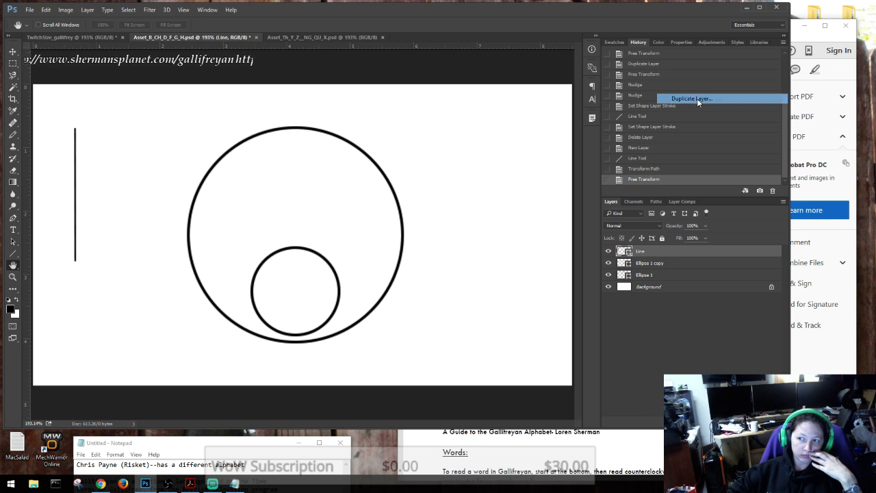
pyautogui.click(486, 182)
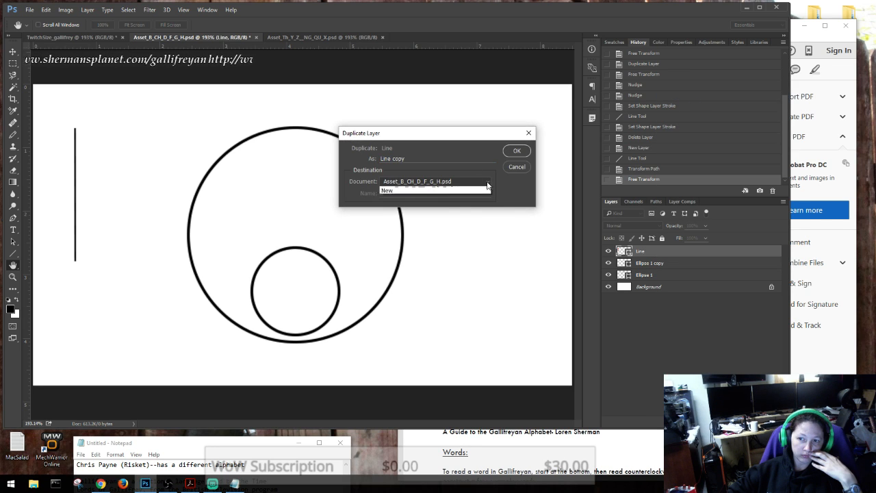
pyautogui.click(479, 189)
pyautogui.click(516, 150)
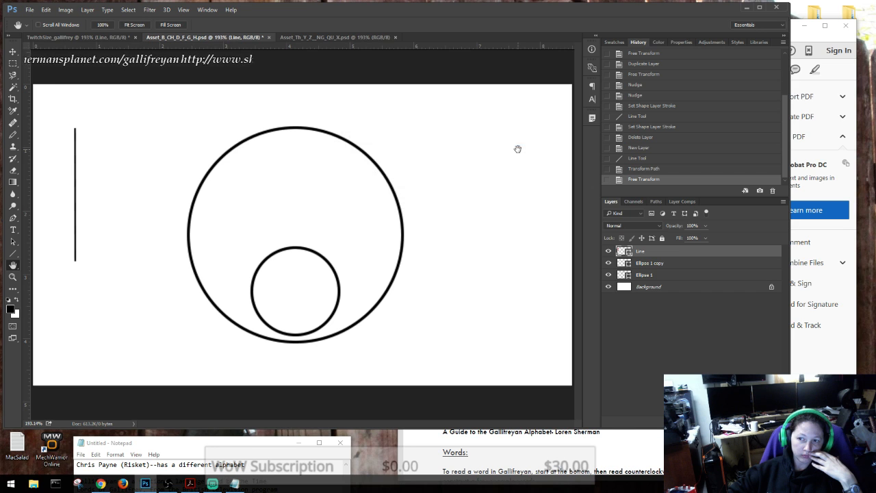
# Consult the alphabet chart in the Gallifreyan PDF and move the line over the small arc in the TwitchSize_gallifrey document.
pyautogui.click(595, 451)
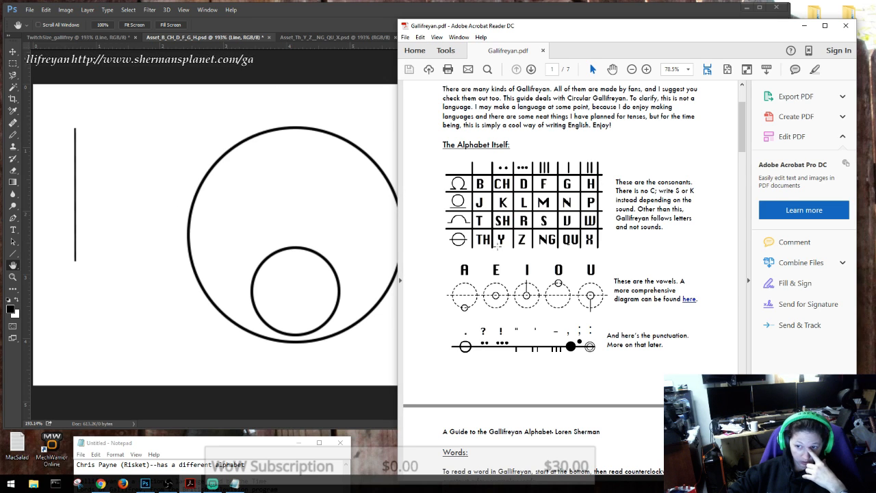
pyautogui.click(59, 38)
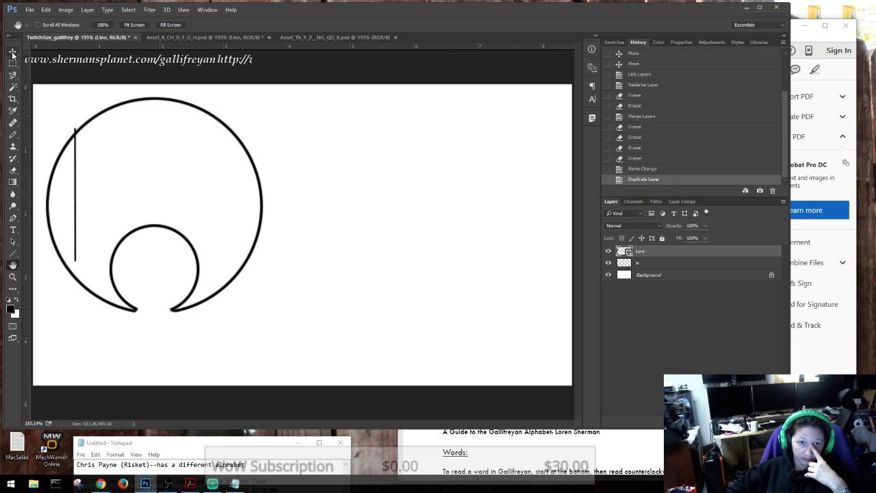
pyautogui.press('v')
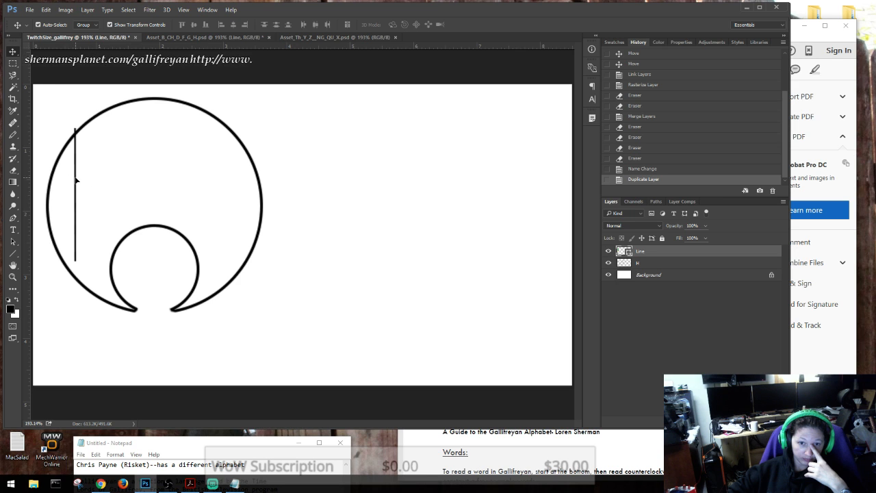
pyautogui.moveTo(76, 180); pyautogui.dragTo(136, 222)
# Rotate the Line layer to about -31 degrees and nudge it so it is centred across the small arc's left side.
pyautogui.hotkey('ctrl', 't')
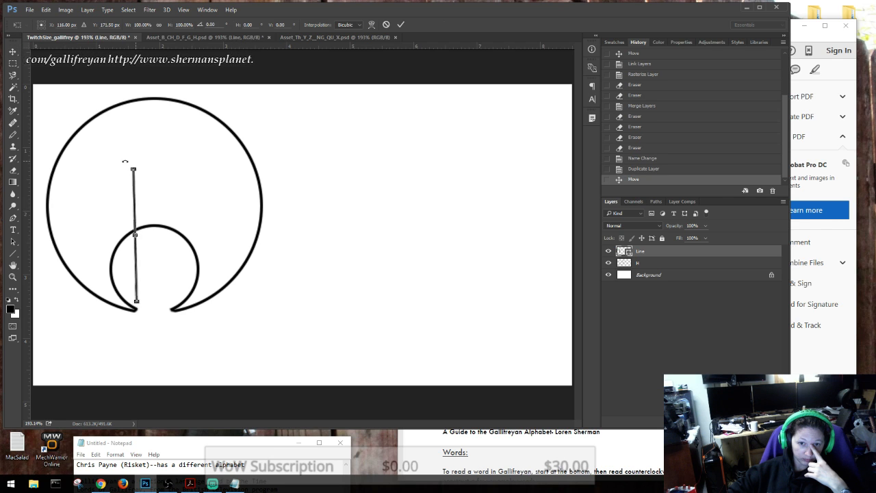
pyautogui.moveTo(129, 161); pyautogui.dragTo(93, 168)
pyautogui.press('Down')
pyautogui.press('Down')
pyautogui.press('Down')
pyautogui.press('Down')
pyautogui.press('Down')
pyautogui.press('Down')
pyautogui.press('Down')
pyautogui.press('Down')
pyautogui.press('Down')
pyautogui.press('Down')
pyautogui.press('Down')
pyautogui.press('Down')
pyautogui.press('Down')
pyautogui.press('Down')
pyautogui.press('Down')
pyautogui.press('Down')
pyautogui.press('Down')
pyautogui.press('Down')
pyautogui.press('Down')
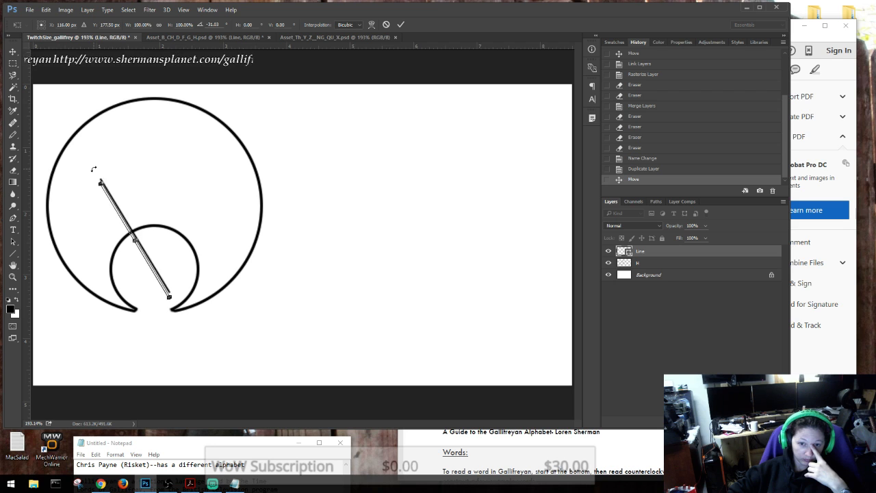
pyautogui.press('Down')
pyautogui.press('Down')
pyautogui.press('Down')
pyautogui.press('Down')
pyautogui.press('Down')
pyautogui.press('Down')
pyautogui.press('Down')
pyautogui.press('Down')
pyautogui.press('Left')
pyautogui.press('Left')
pyautogui.press('Left')
pyautogui.press('Left')
pyautogui.press('Left')
pyautogui.press('Left')
pyautogui.press('Left')
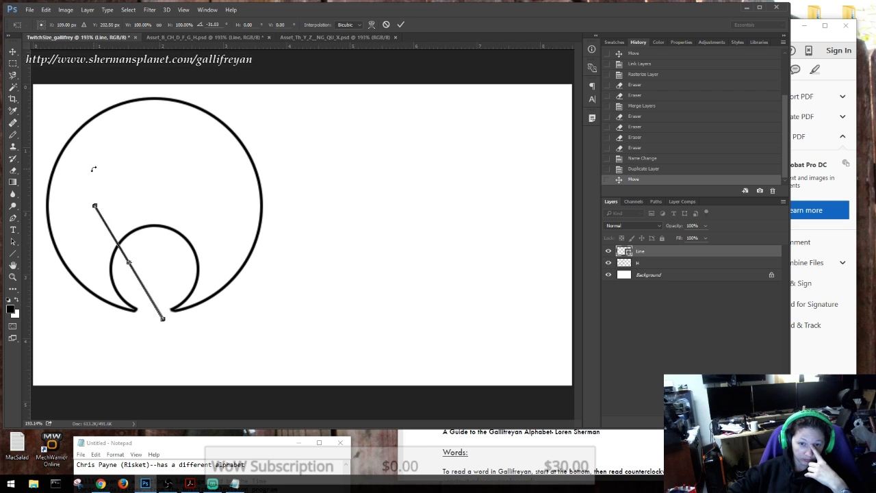
pyautogui.press('Up')
pyautogui.press('Up')
pyautogui.press('Up')
pyautogui.press('Up')
pyautogui.press('Up')
pyautogui.press('Up')
pyautogui.press('Up')
pyautogui.press('Up')
pyautogui.press('Up')
pyautogui.press('Up')
pyautogui.press('Up')
pyautogui.press('Up')
pyautogui.press('Up')
pyautogui.press('Up')
pyautogui.press('Up')
pyautogui.press('Left')
pyautogui.press('Left')
pyautogui.press('Left')
pyautogui.press('Left')
pyautogui.press('Left')
pyautogui.press('Left')
pyautogui.press('Left')
pyautogui.press('Left')
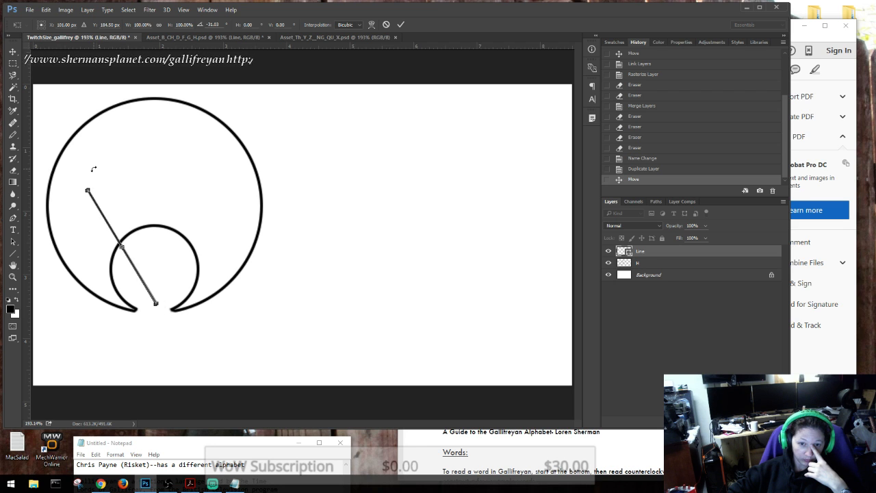
pyautogui.press('Up')
pyautogui.press('Up')
pyautogui.press('Up')
pyautogui.press('Up')
pyautogui.press('Left')
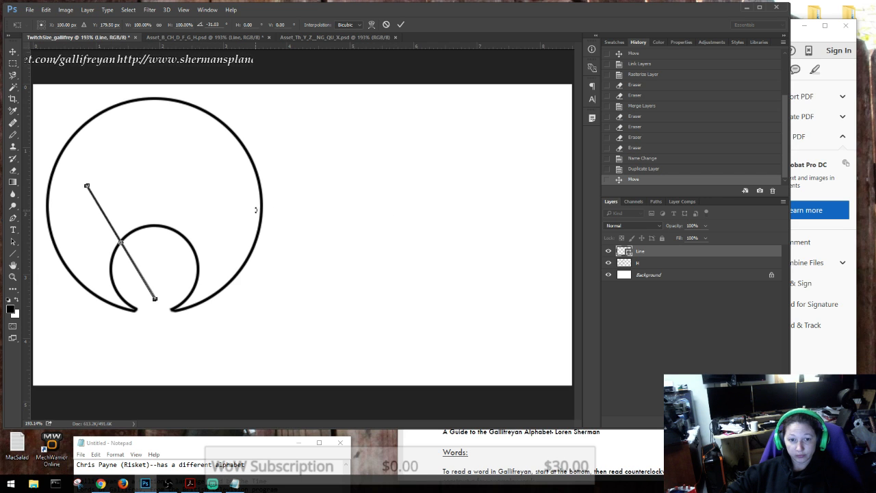
pyautogui.press('Return')
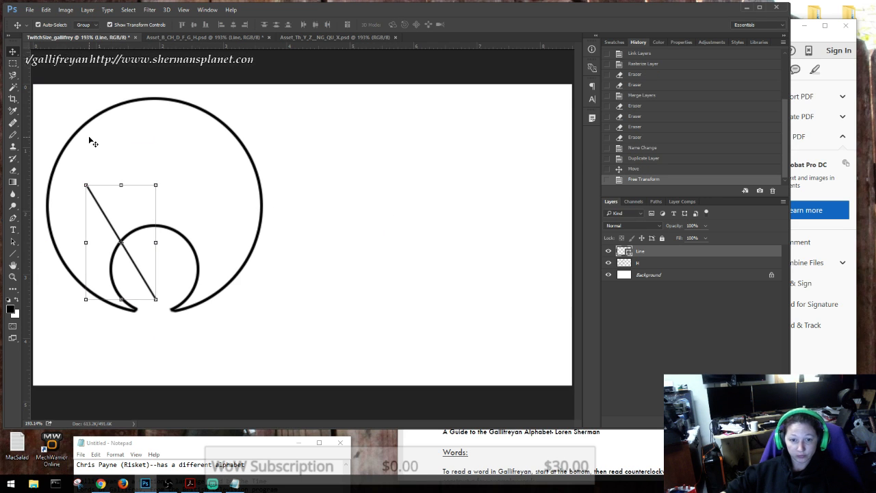
# Duplicate the Line layer as Line copy within the TwitchSize_gallifrey document.
pyautogui.rightClick(117, 202)
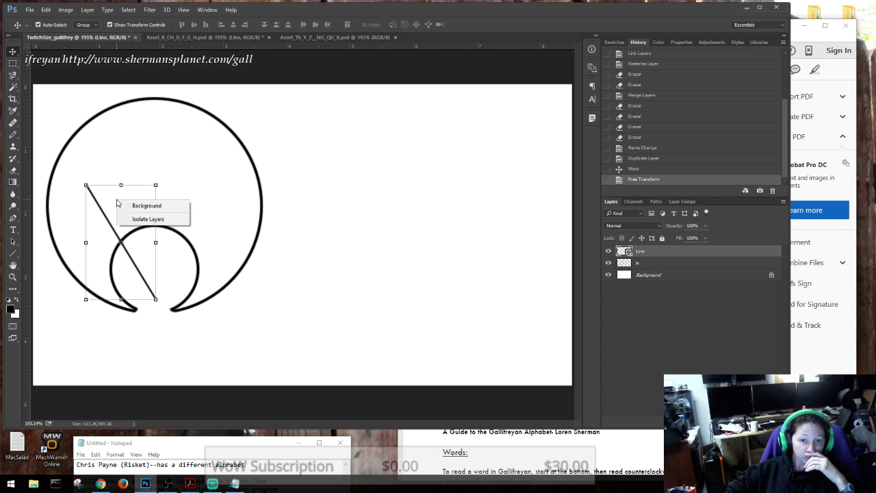
pyautogui.click(682, 254)
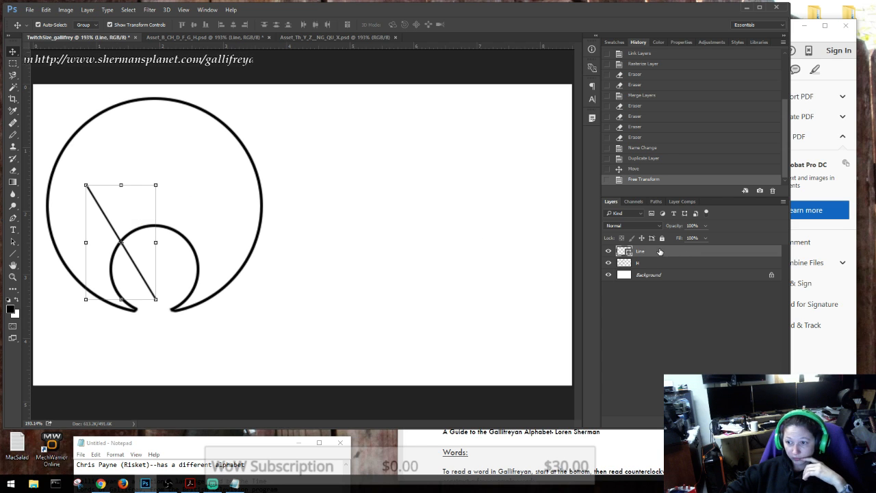
pyautogui.rightClick(657, 253)
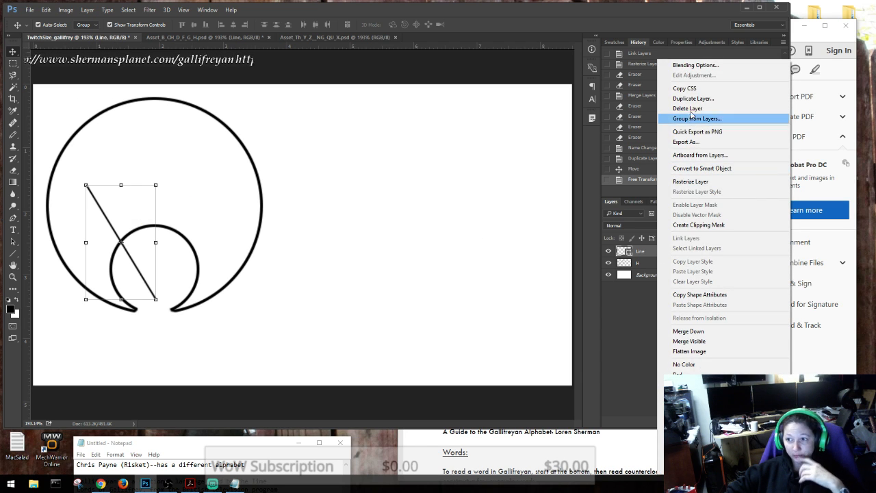
pyautogui.click(694, 99)
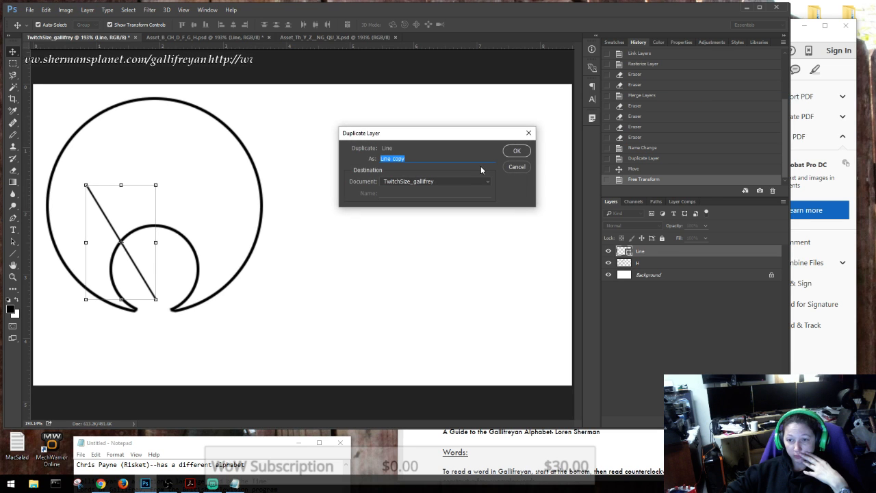
pyautogui.click(517, 152)
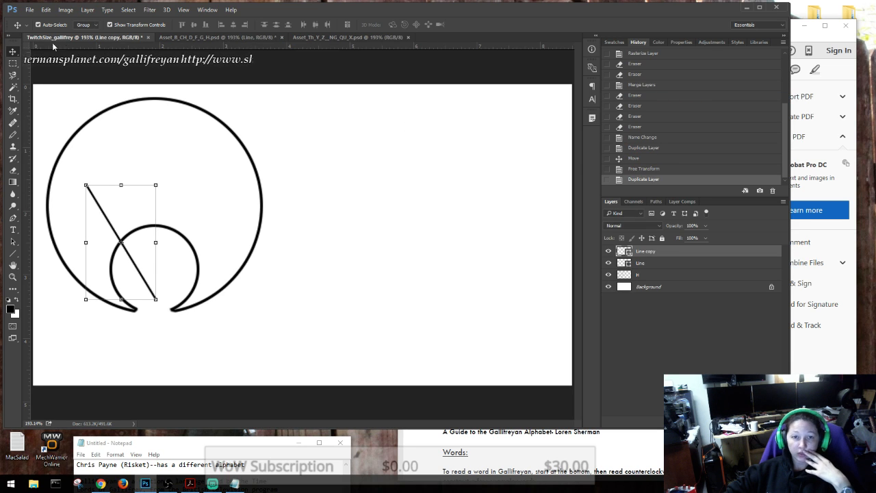
# Try rotating the canvas 180° and undo the rotation.
pyautogui.click(87, 9)
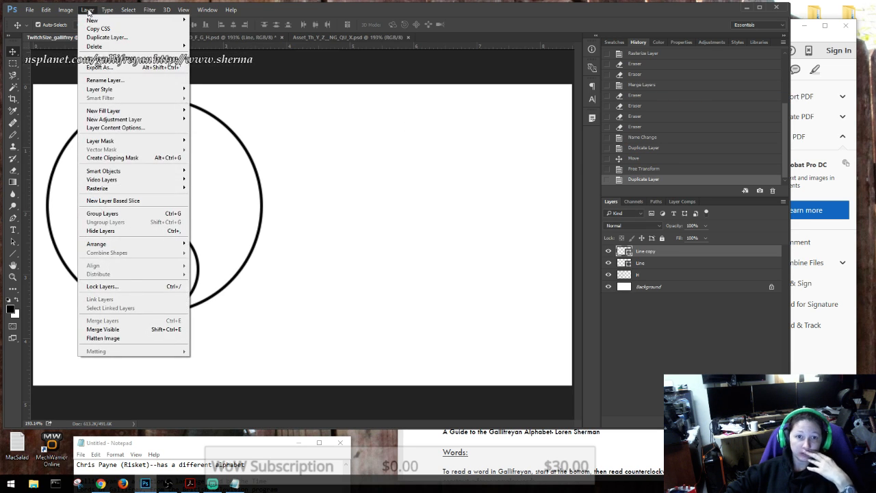
pyautogui.moveTo(106, 12)
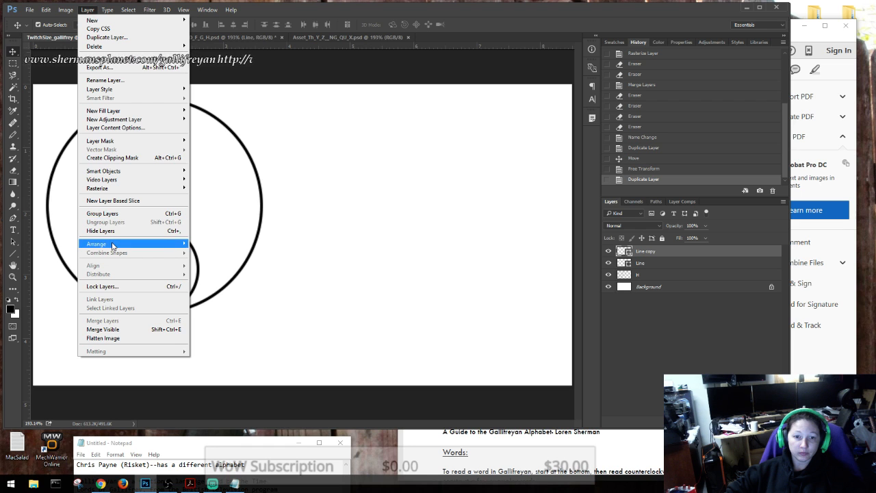
pyautogui.moveTo(113, 246)
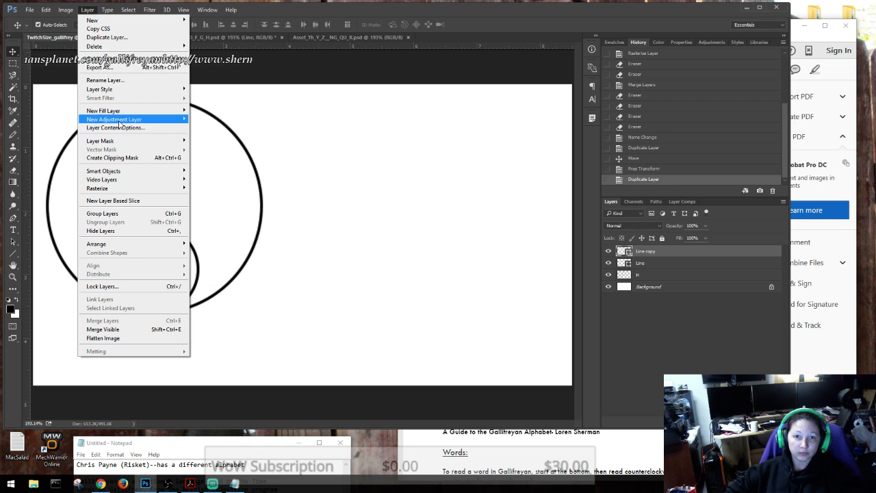
pyautogui.moveTo(119, 124)
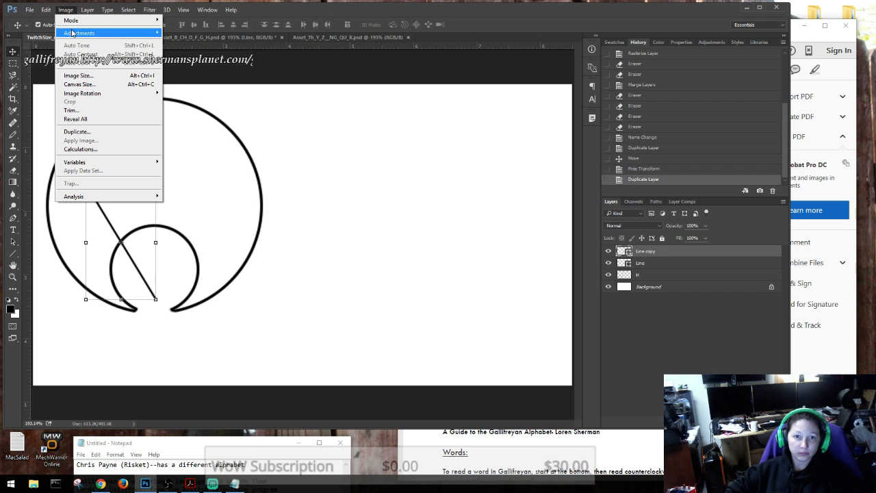
pyautogui.moveTo(72, 32)
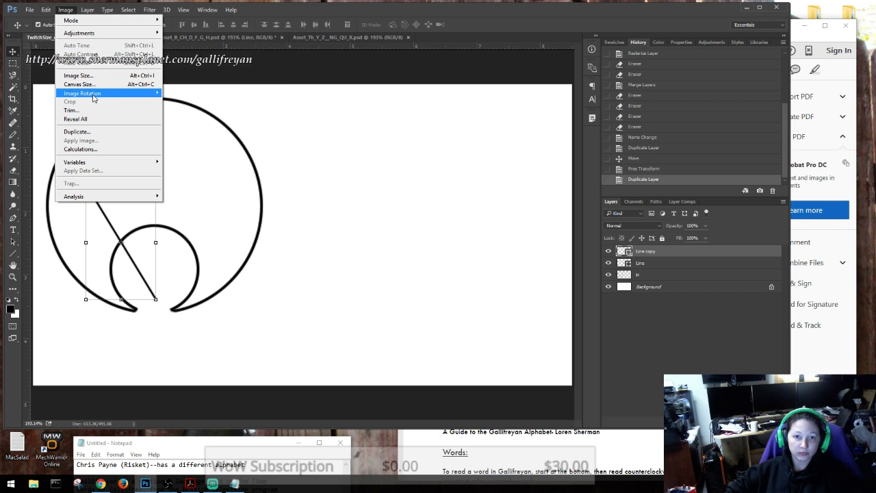
pyautogui.moveTo(94, 98)
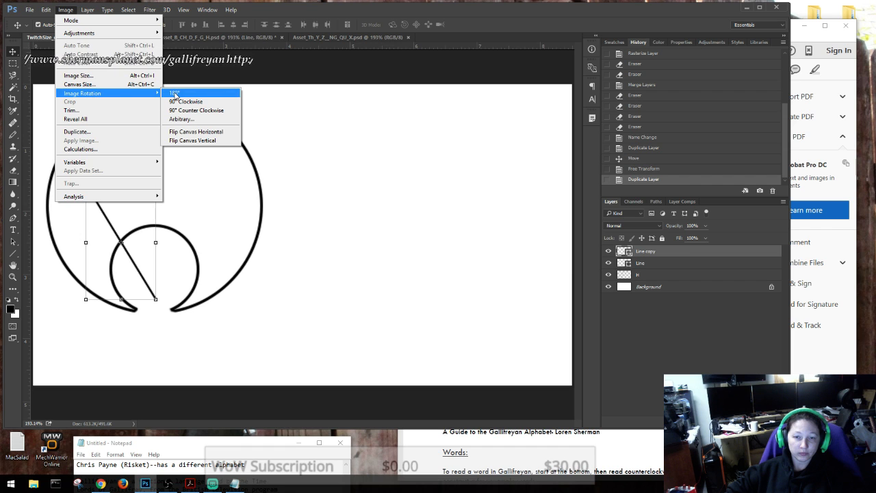
pyautogui.click(174, 92)
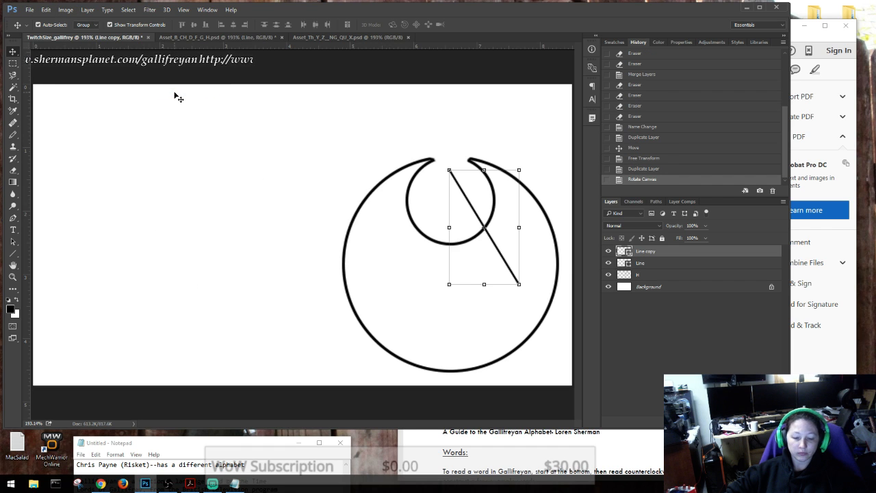
pyautogui.hotkey('ctrl', 'z')
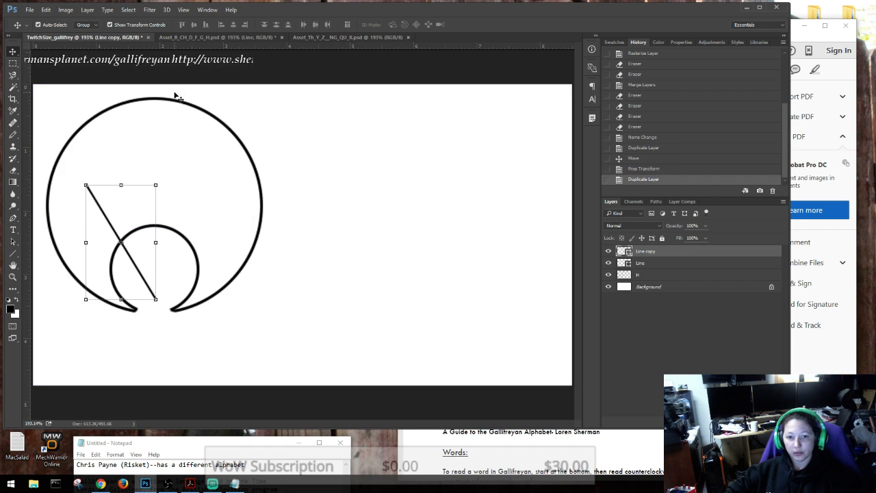
pyautogui.click(91, 13)
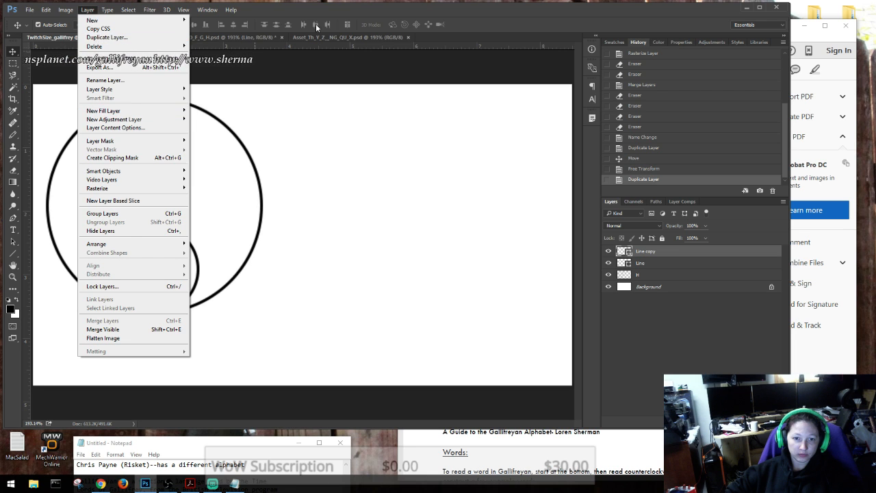
pyautogui.click(342, 5)
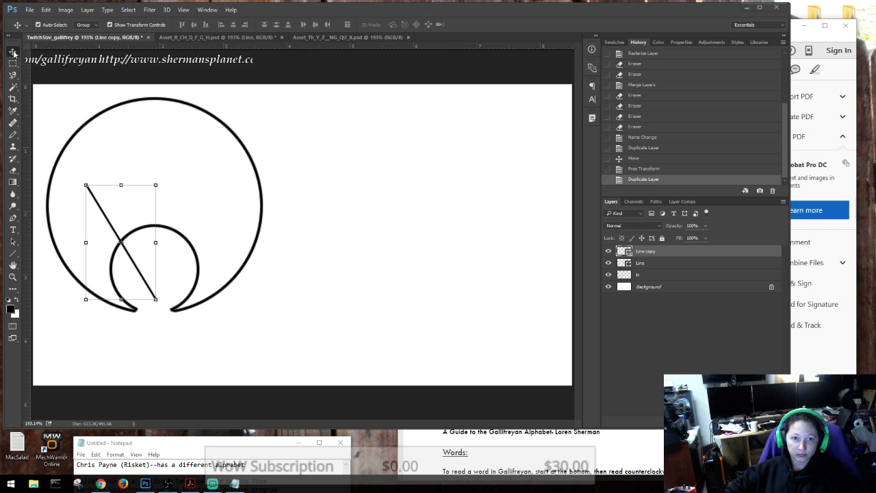
# Select only the Line copy layer and nudge it horizontally over to the small arc's right side.
pyautogui.moveTo(115, 205); pyautogui.dragTo(156, 207)
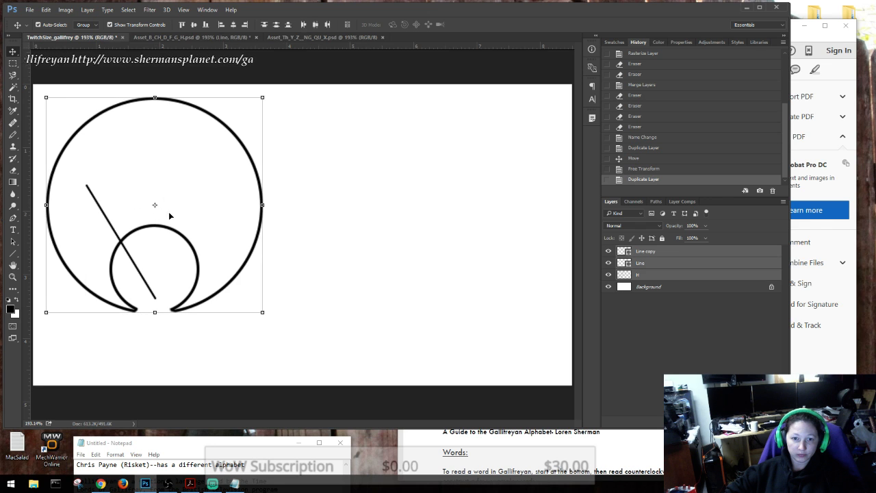
pyautogui.click(169, 211)
pyautogui.click(626, 254)
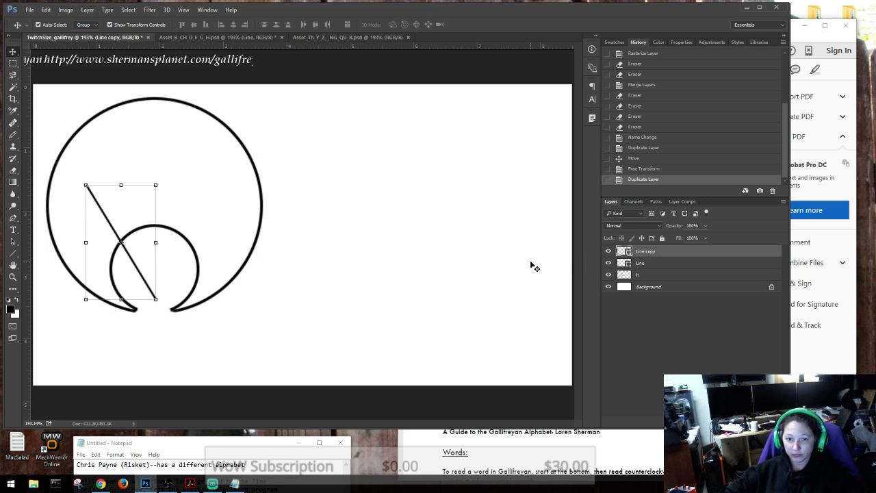
pyautogui.press('Left')
pyautogui.press('Right')
pyautogui.press('Right')
pyautogui.press('Right')
pyautogui.press('Right')
pyautogui.press('Right')
pyautogui.press('Right')
pyautogui.press('Right')
pyautogui.press('Right')
pyautogui.press('Right')
pyautogui.press('Right')
pyautogui.press('Right')
pyautogui.press('Right')
pyautogui.press('Right')
pyautogui.press('Right')
pyautogui.press('Right')
pyautogui.press('Right')
pyautogui.press('Right')
pyautogui.press('Right')
pyautogui.press('Right')
pyautogui.press('Right')
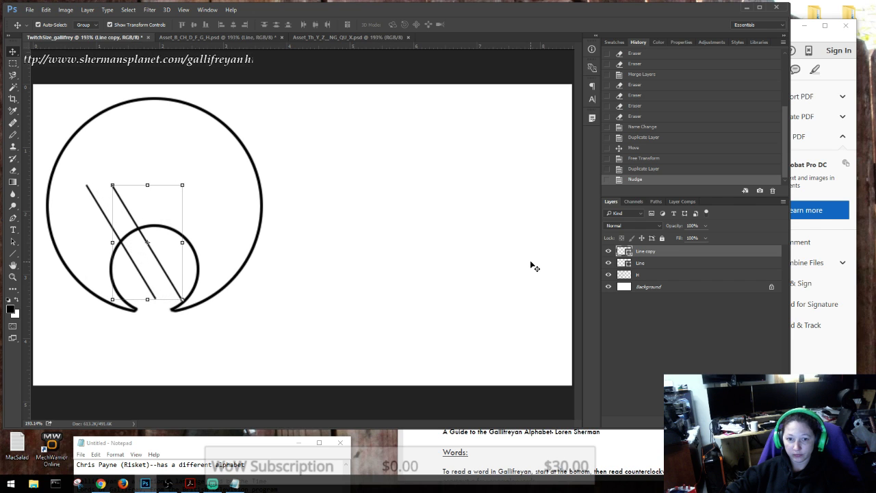
pyautogui.press('Right')
pyautogui.press('Right')
pyautogui.press('Right')
pyautogui.press('Right')
pyautogui.press('Right')
pyautogui.press('Right')
pyautogui.press('Right')
pyautogui.press('Right')
pyautogui.press('Right')
pyautogui.press('Right')
pyautogui.press('Right')
pyautogui.press('Right')
pyautogui.press('Right')
pyautogui.press('Right')
pyautogui.press('Right')
pyautogui.press('Right')
pyautogui.press('Right')
pyautogui.press('Right')
pyautogui.press('Right')
pyautogui.press('Right')
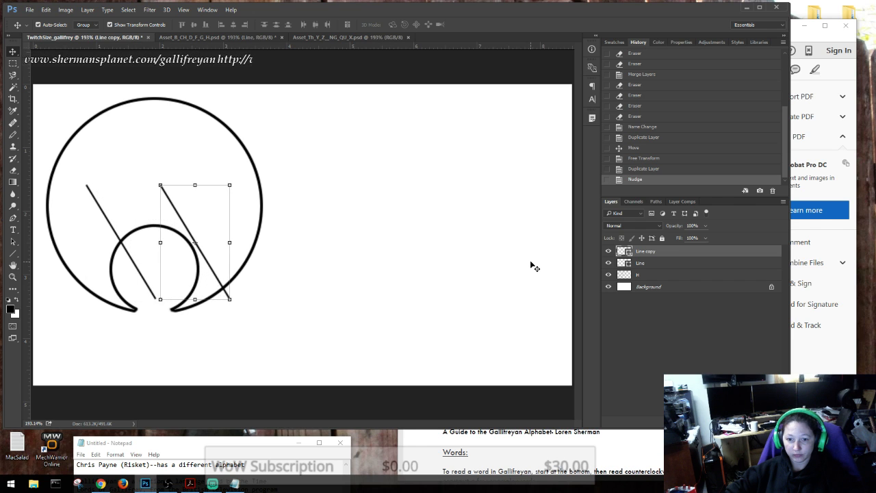
# Try rotating Line copy about 63° to mirror the first line's slant and scaling it to 34.21% on the small arc.
pyautogui.click(239, 313)
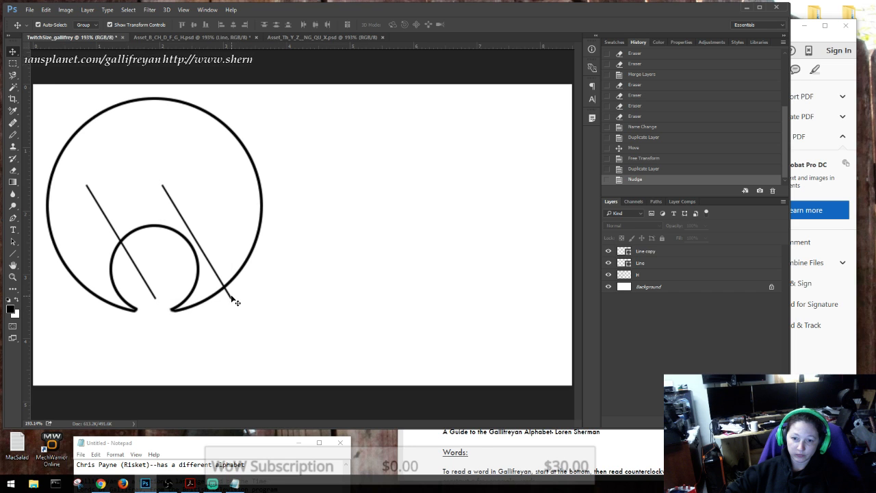
pyautogui.click(233, 299)
pyautogui.moveTo(241, 317); pyautogui.dragTo(257, 337)
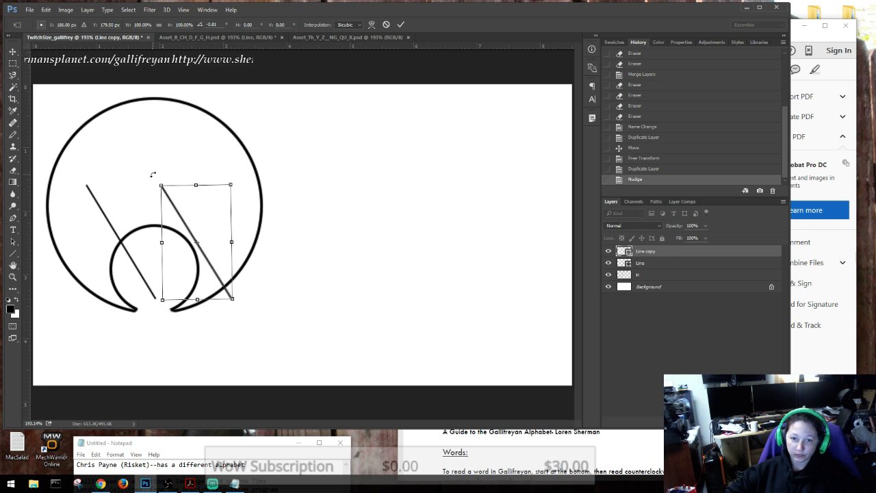
pyautogui.moveTo(153, 175); pyautogui.dragTo(232, 185)
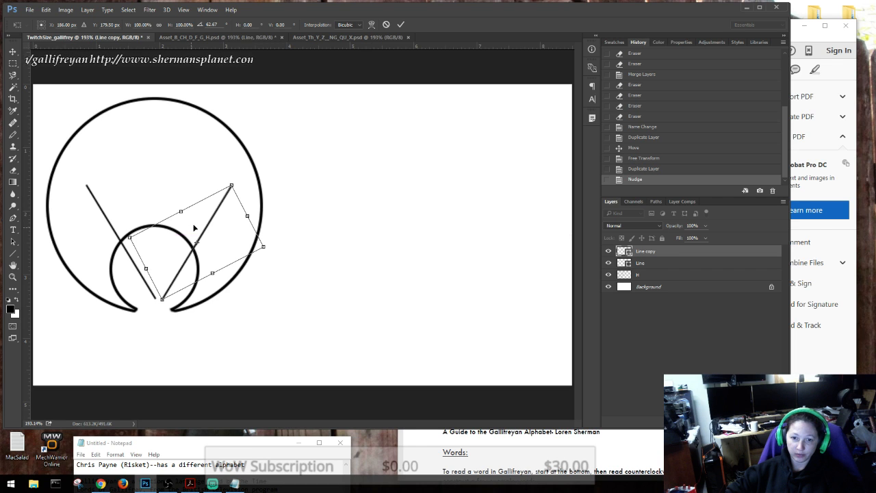
pyautogui.moveTo(194, 227); pyautogui.dragTo(185, 227)
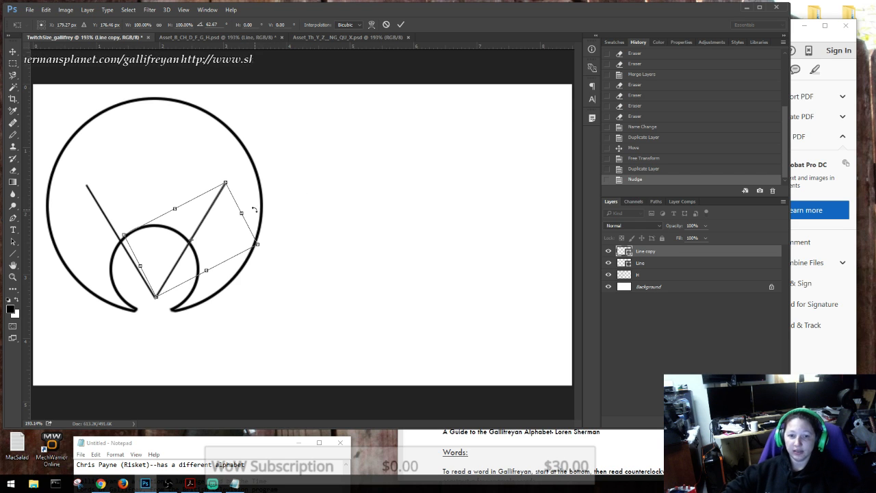
pyautogui.moveTo(225, 182); pyautogui.dragTo(195, 242)
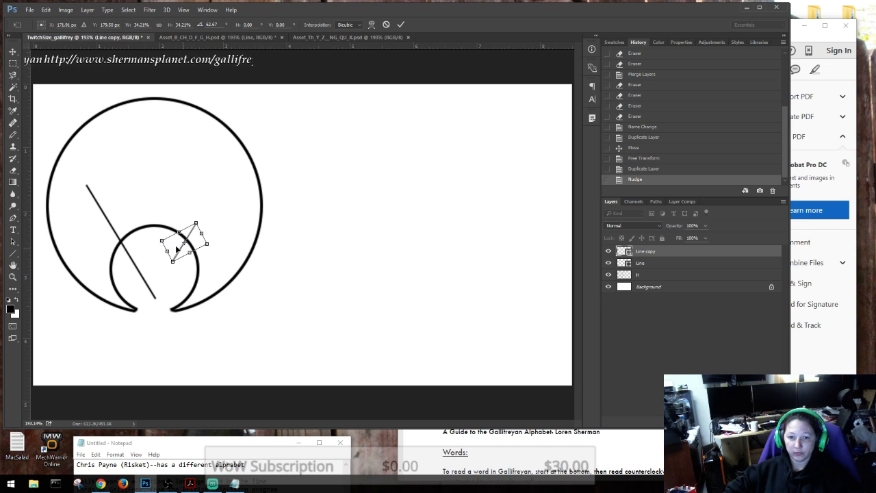
pyautogui.press('Return')
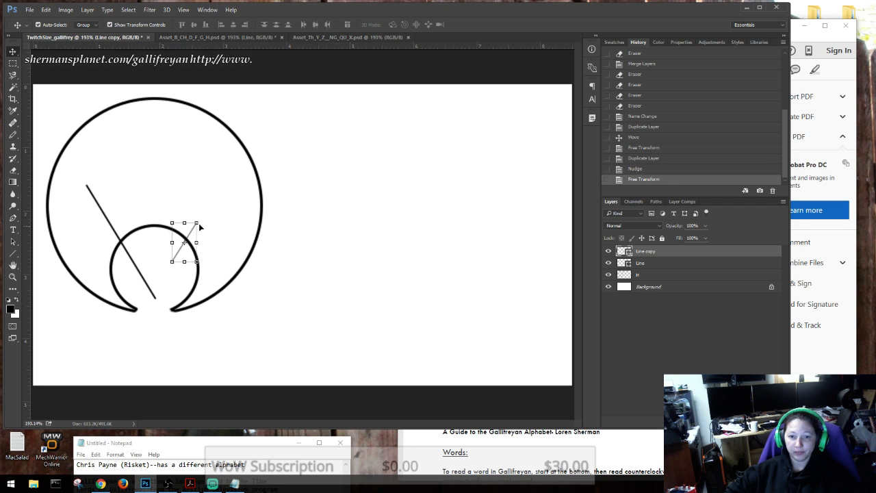
# Try enlarging Line copy to about 339.15%, and revert the document to the state right after the layer duplication.
pyautogui.moveTo(202, 219); pyautogui.dragTo(290, 150)
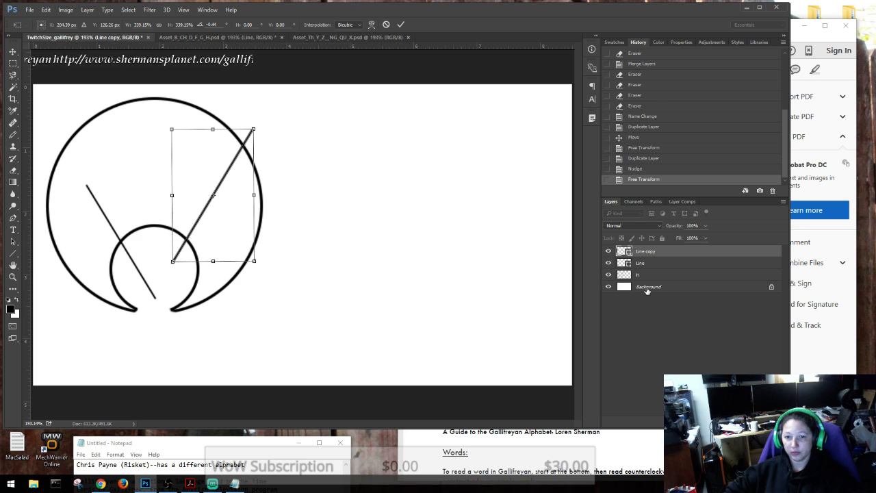
pyautogui.press('Return')
pyautogui.click(657, 169)
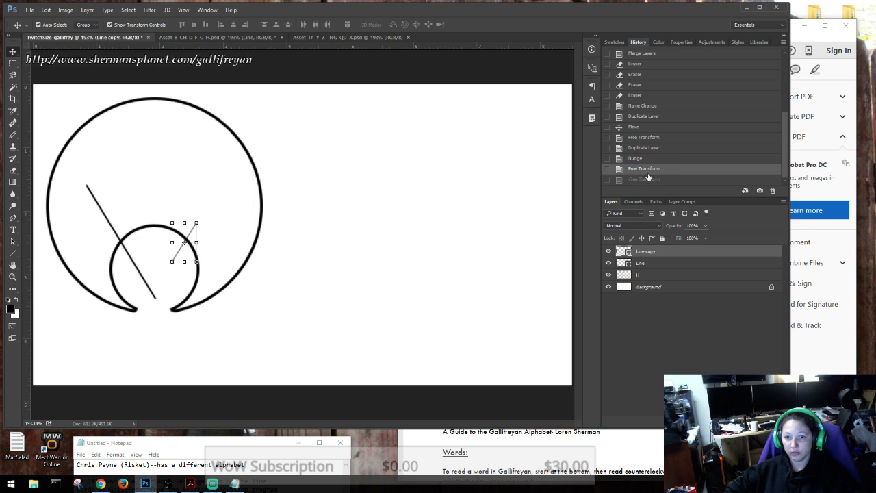
pyautogui.click(659, 159)
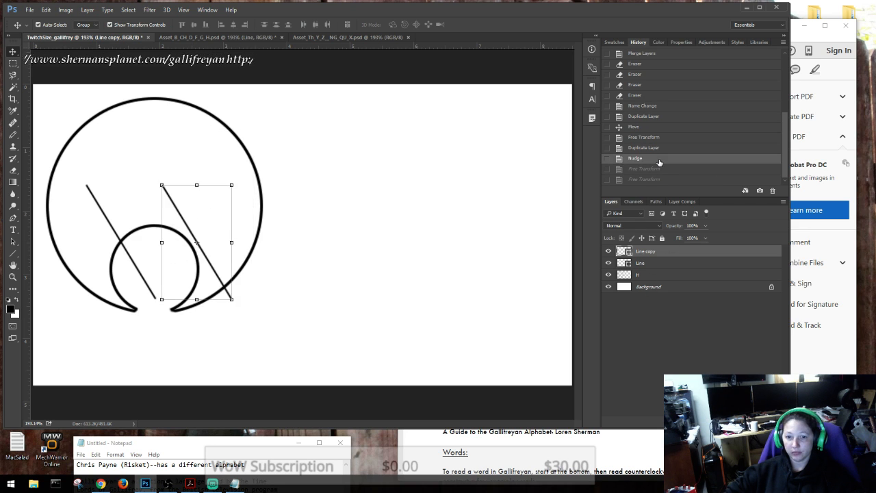
pyautogui.click(656, 148)
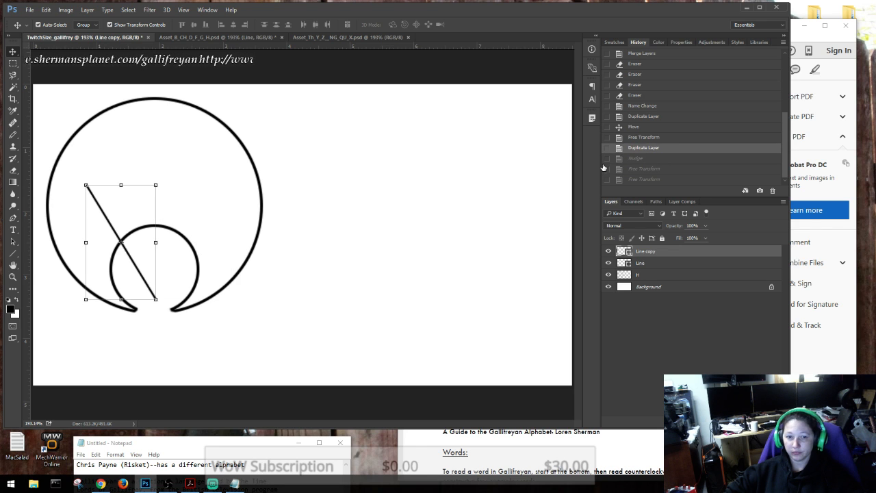
pyautogui.click(88, 10)
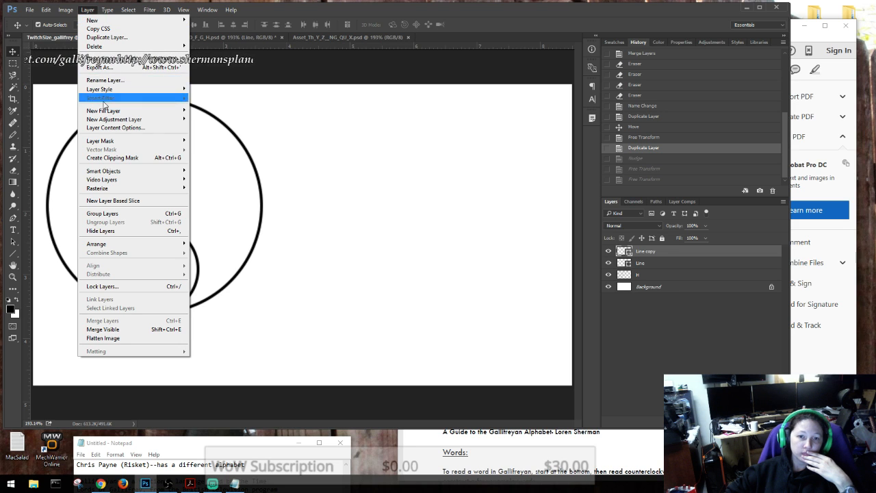
pyautogui.moveTo(107, 122)
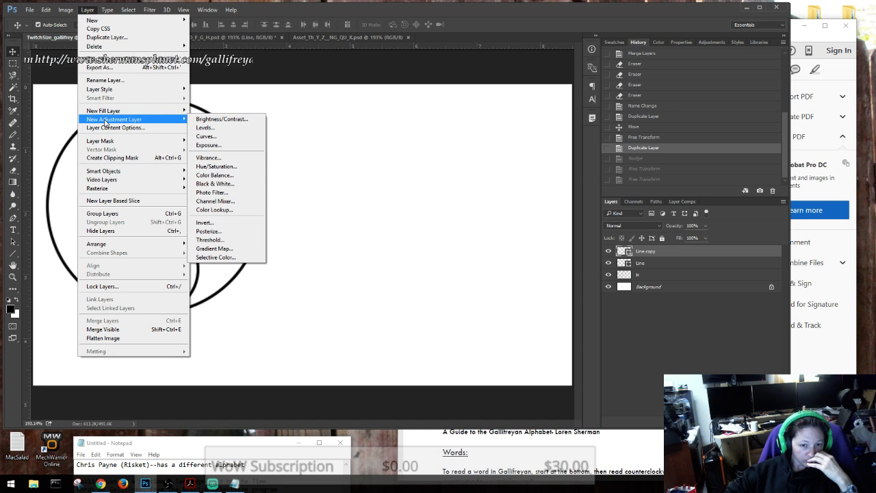
pyautogui.moveTo(68, 12)
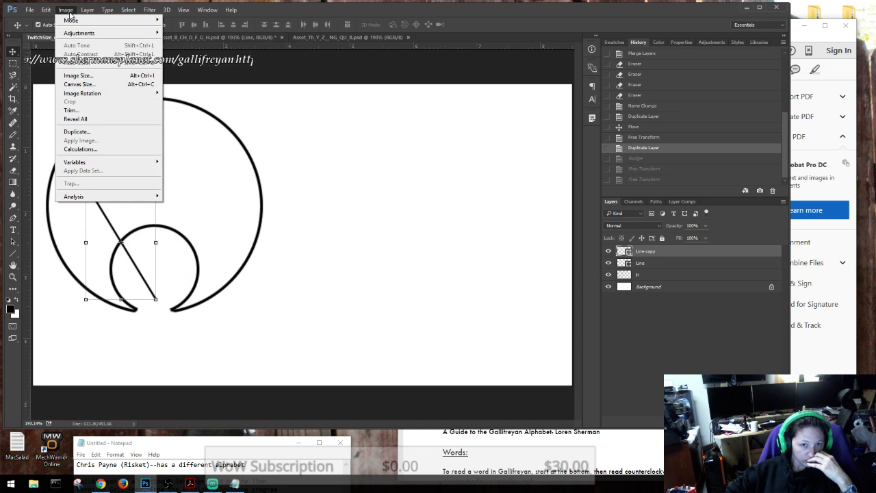
pyautogui.click(69, 12)
pyautogui.click(108, 11)
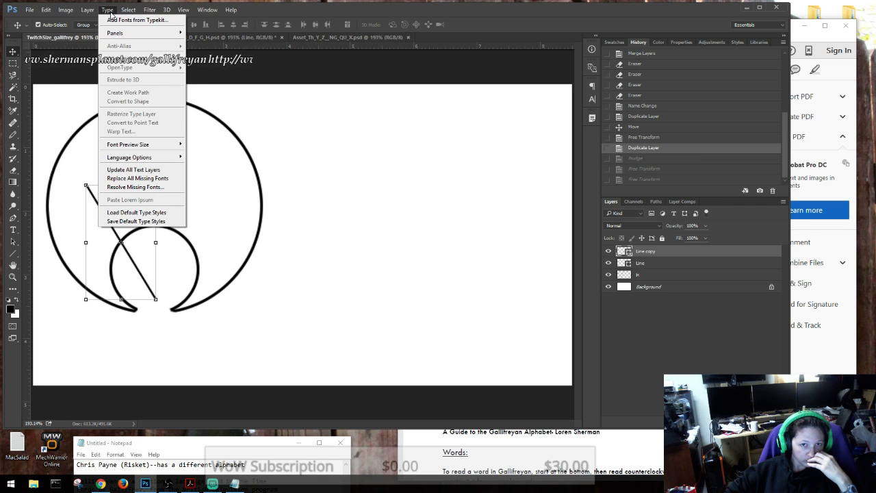
pyautogui.moveTo(128, 11)
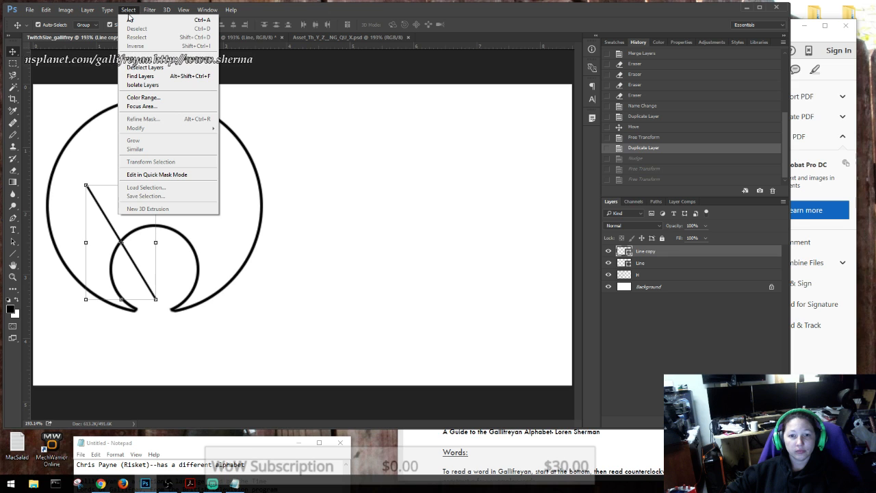
# Try rotating the canvas 90° clockwise, and undo the rotation.
pyautogui.moveTo(89, 16)
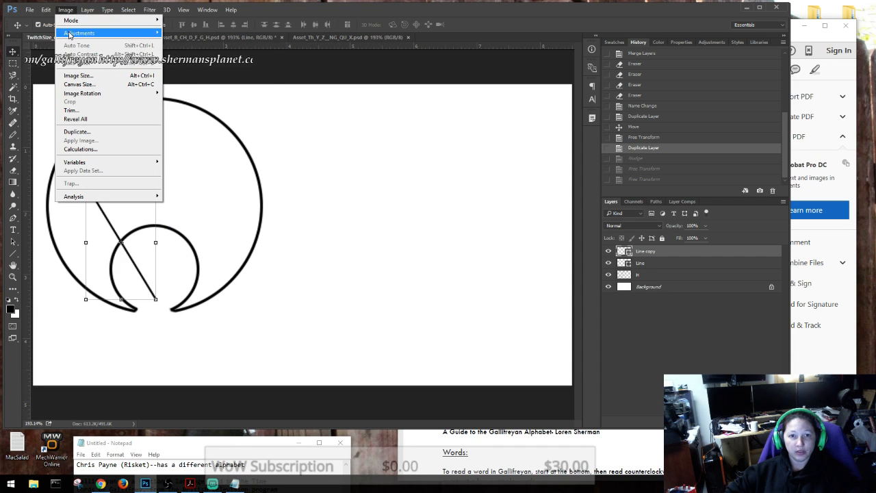
pyautogui.moveTo(69, 35)
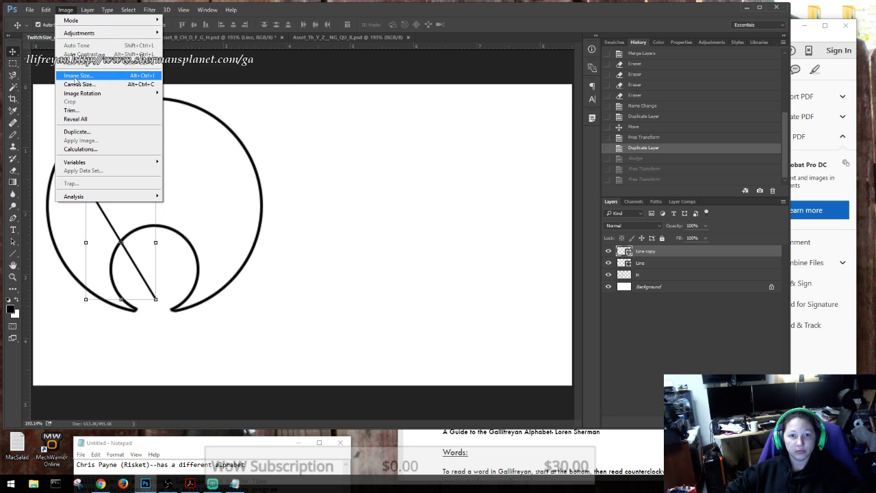
pyautogui.moveTo(81, 94)
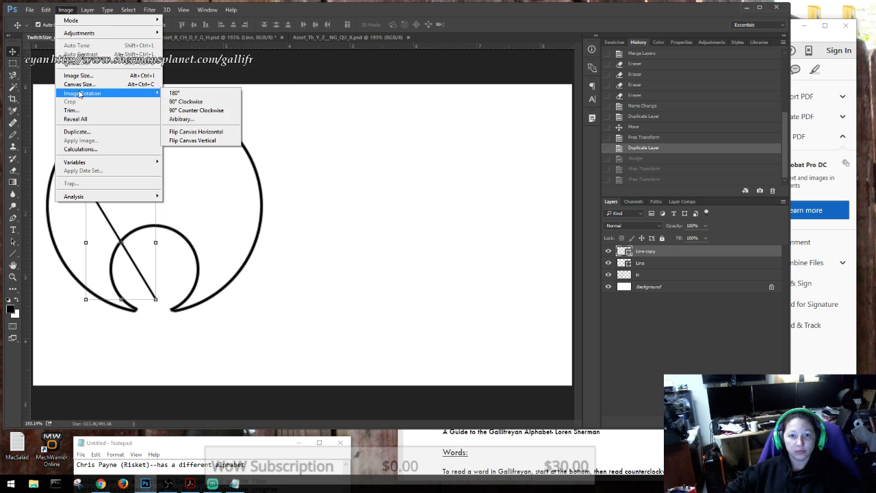
pyautogui.click(183, 102)
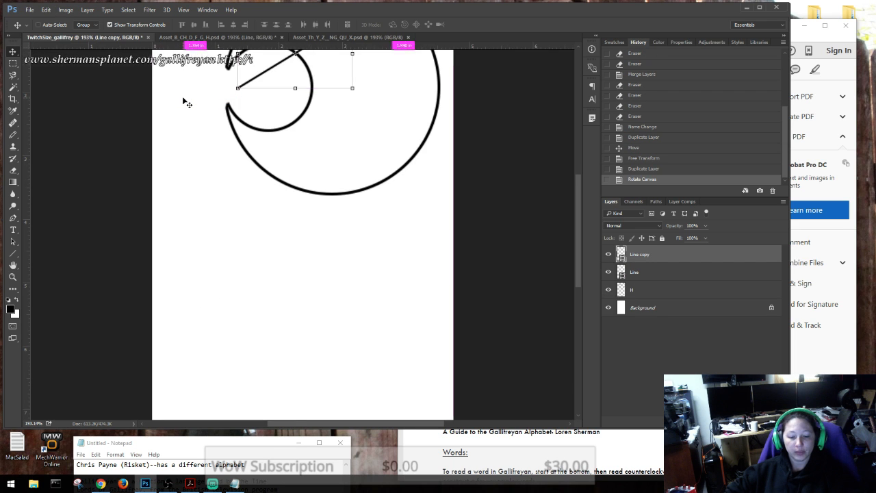
pyautogui.hotkey('ctrl', 'z')
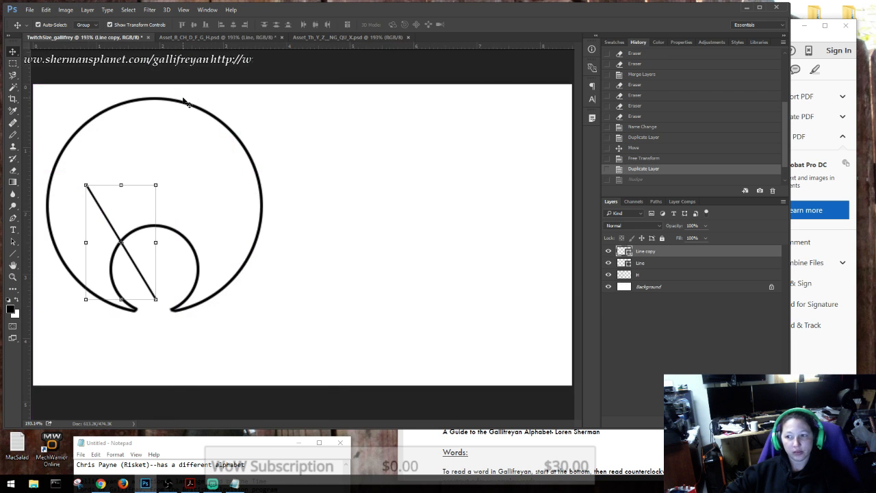
pyautogui.click(88, 10)
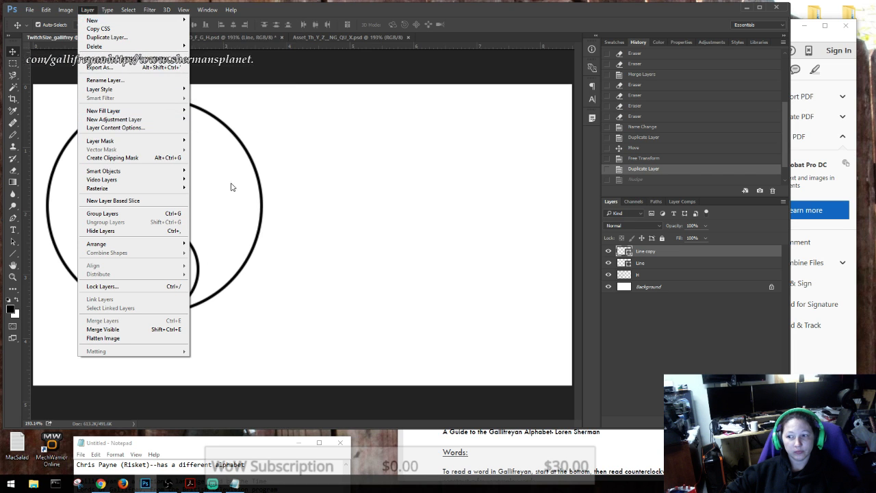
pyautogui.click(650, 251)
pyautogui.rightClick(650, 251)
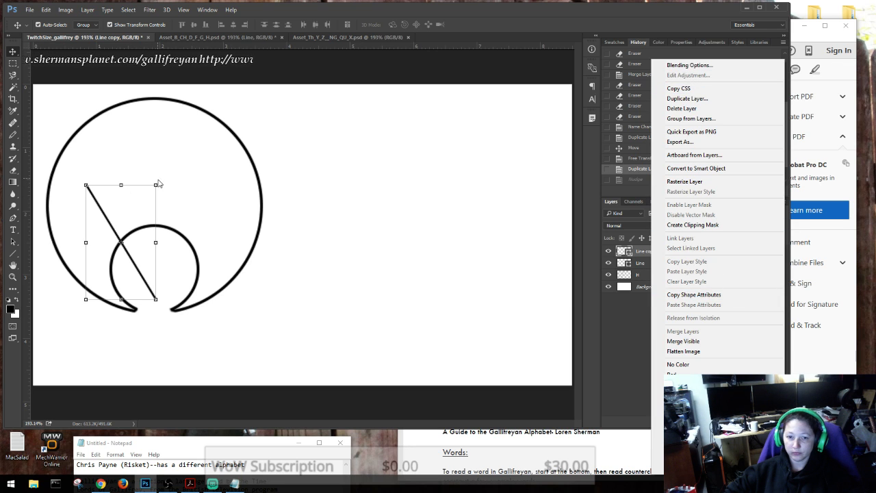
# Rotate Line copy about 50° clockwise and move it across the small arc so its lower end meets the first line's lower end.
pyautogui.click(14, 53)
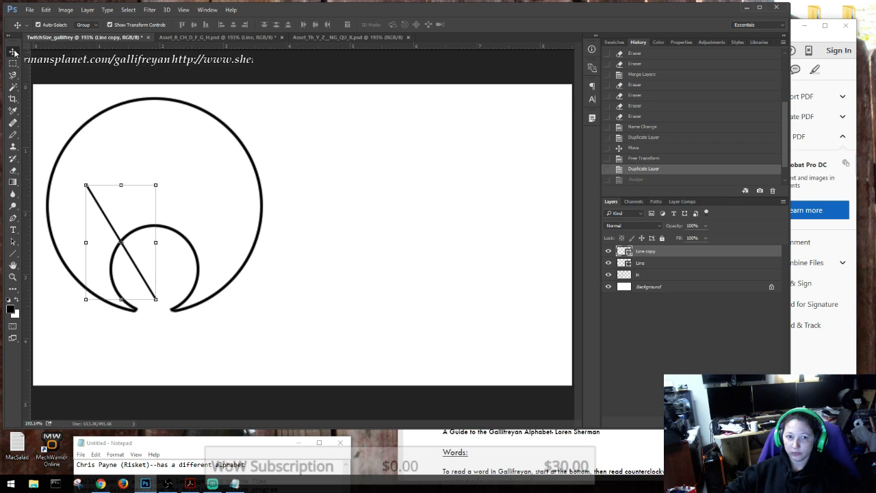
pyautogui.moveTo(156, 175); pyautogui.dragTo(181, 272)
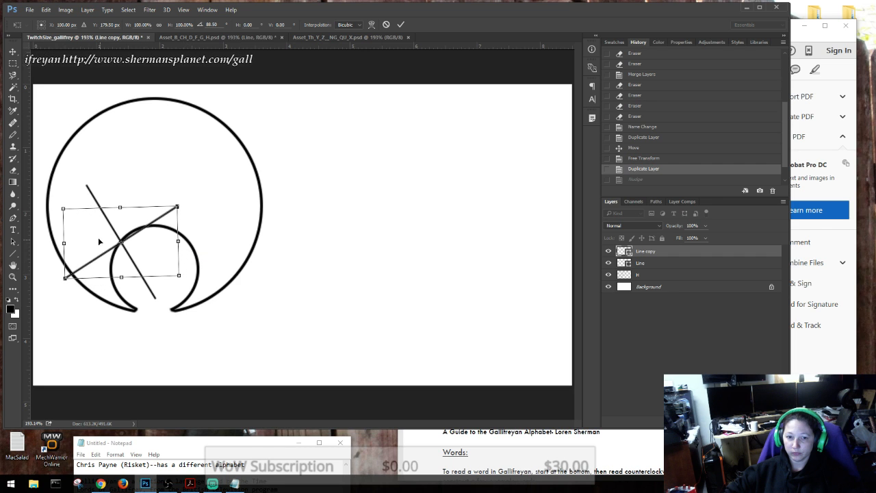
pyautogui.moveTo(95, 237); pyautogui.dragTo(124, 236)
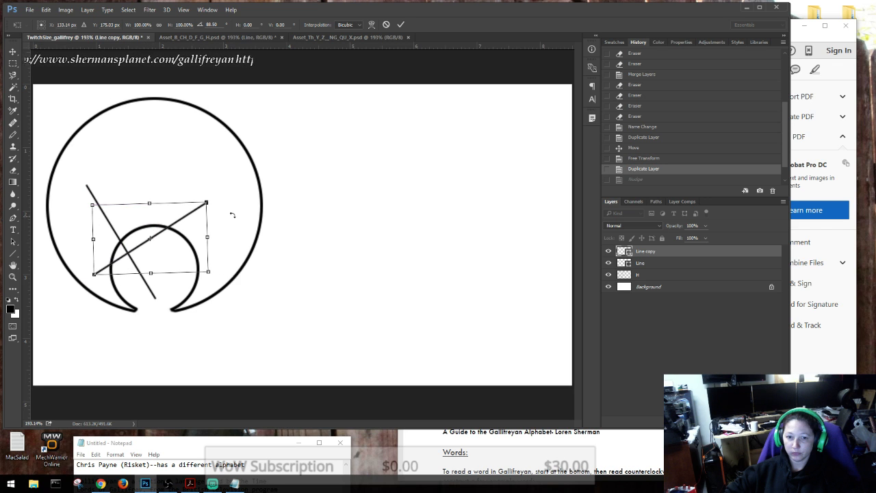
pyautogui.moveTo(231, 205); pyautogui.dragTo(199, 228)
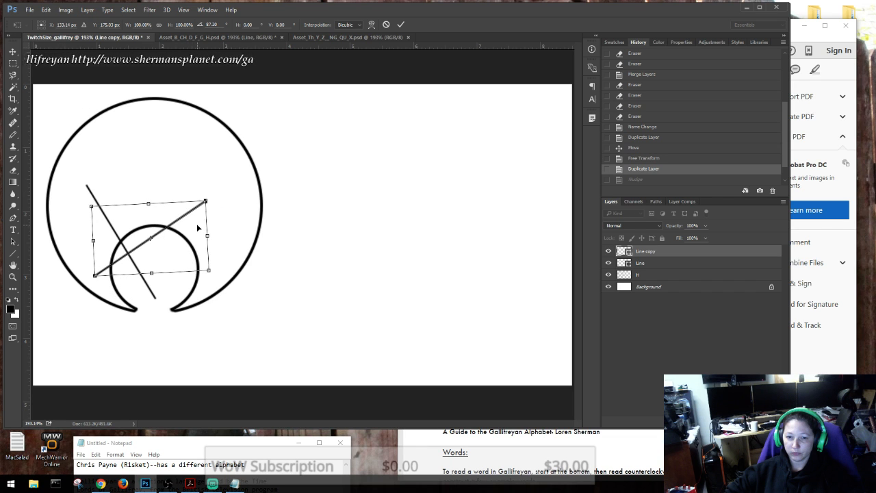
pyautogui.moveTo(153, 247); pyautogui.dragTo(187, 256)
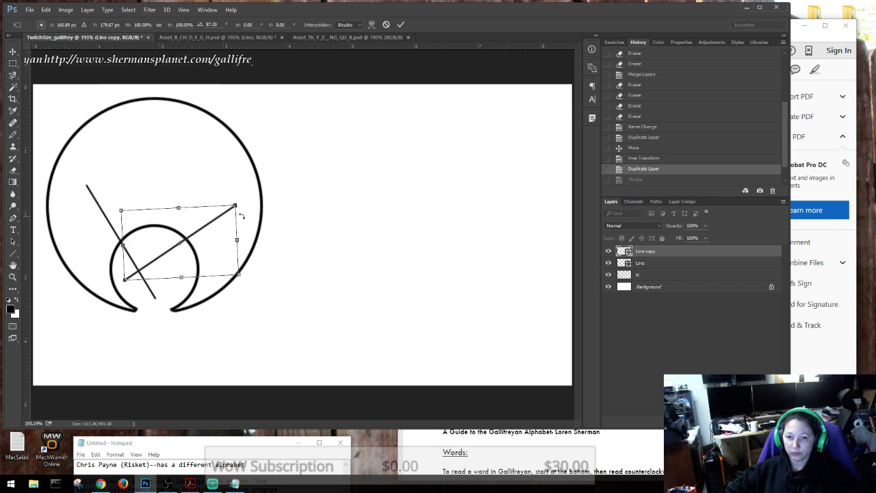
pyautogui.moveTo(250, 195); pyautogui.dragTo(130, 154)
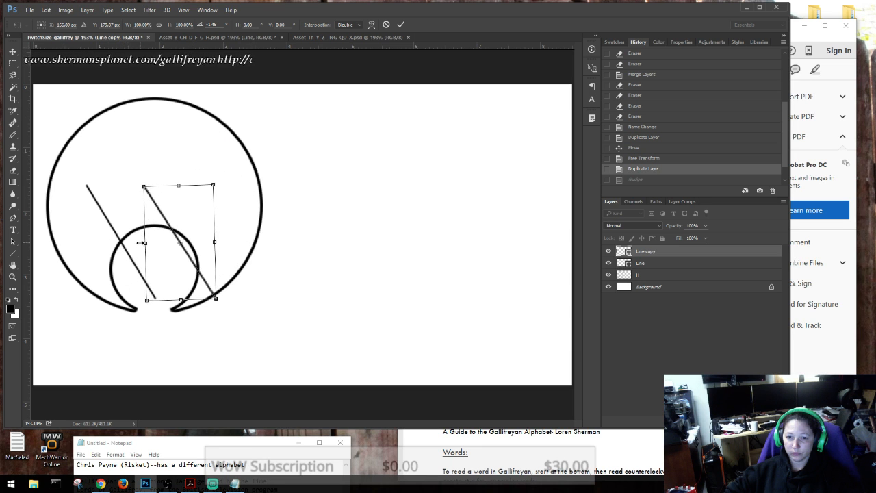
pyautogui.moveTo(134, 242); pyautogui.dragTo(182, 206)
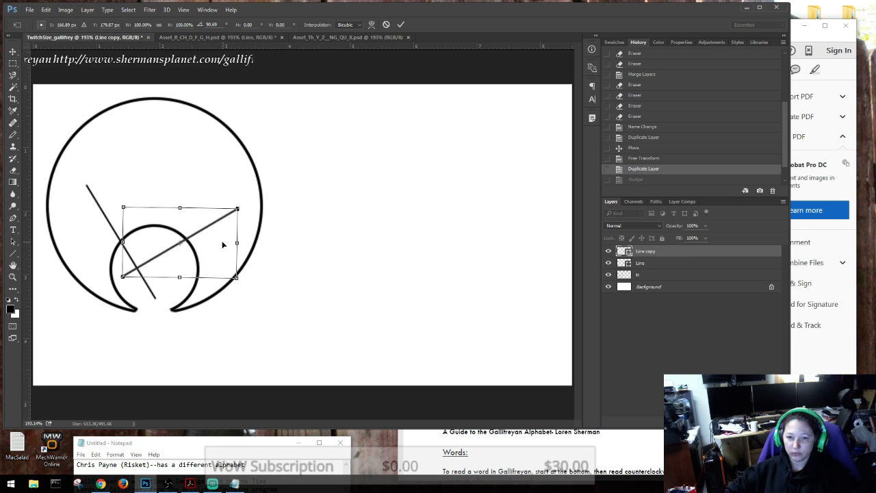
pyautogui.moveTo(210, 248); pyautogui.dragTo(228, 240)
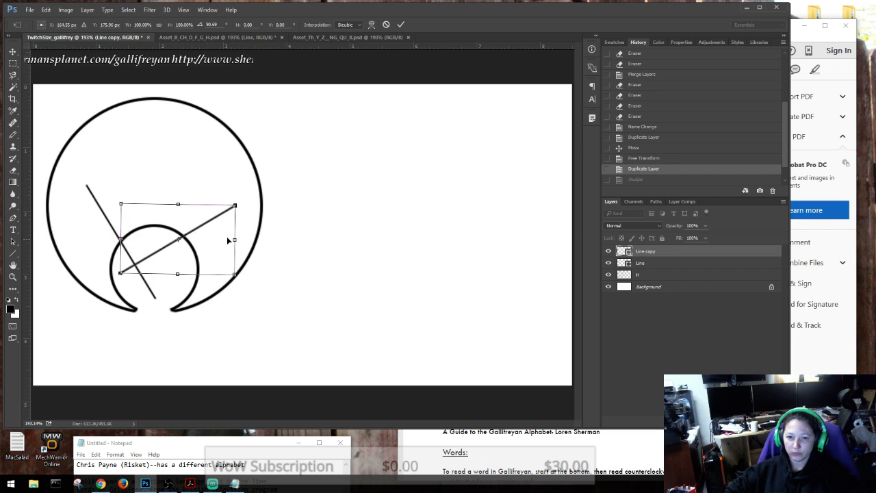
pyautogui.moveTo(252, 200); pyautogui.dragTo(205, 171)
pyautogui.moveTo(201, 224); pyautogui.dragTo(202, 222)
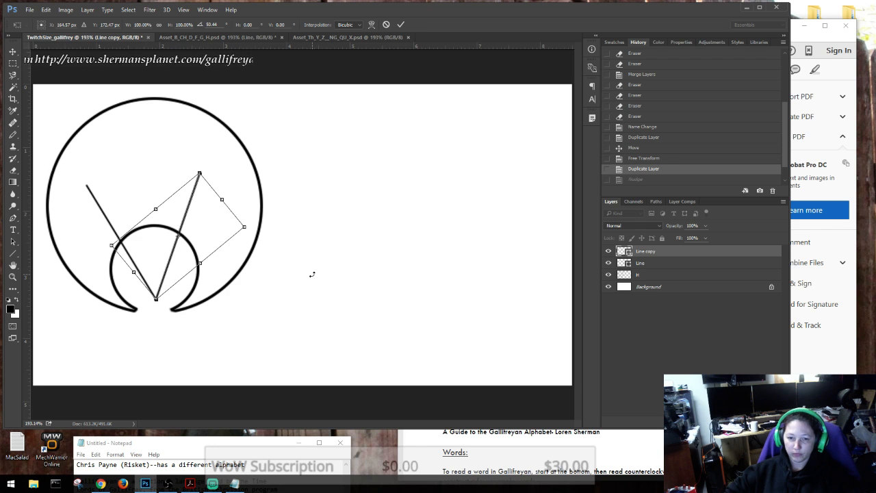
pyautogui.press('Return')
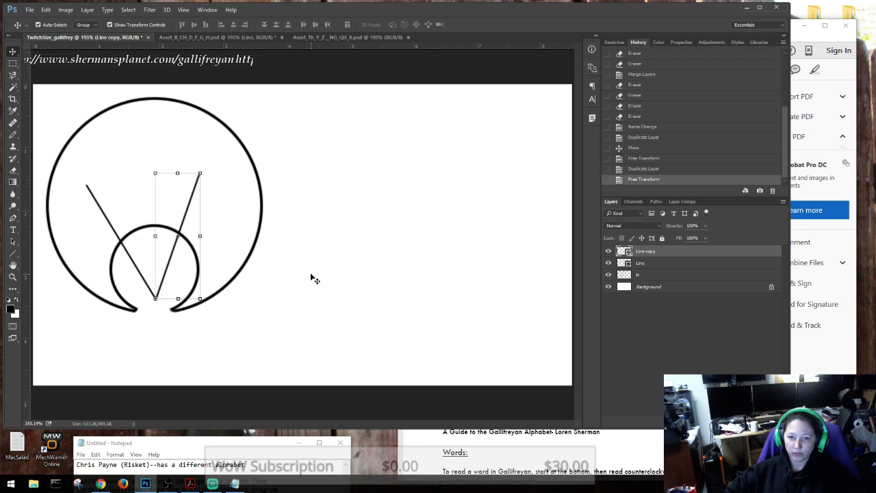
# Reselect only the Line copy layer and shift the line very slightly.
pyautogui.moveTo(170, 201); pyautogui.dragTo(189, 211)
pyautogui.click(189, 204)
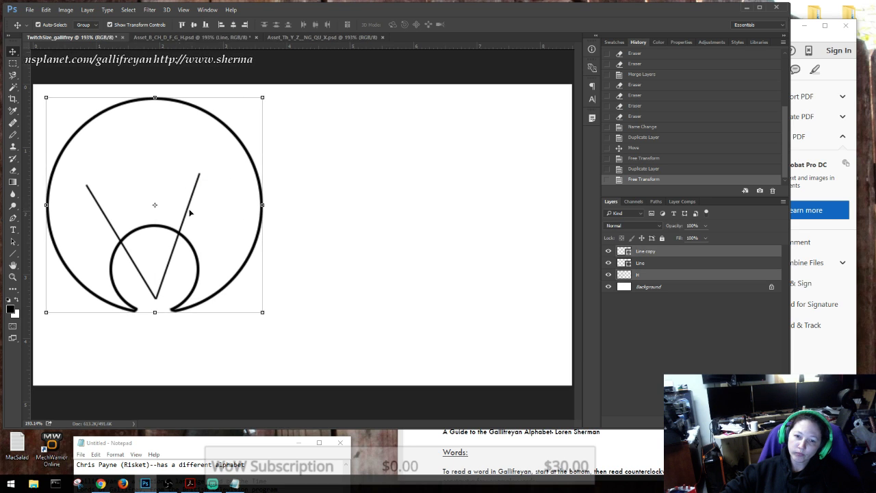
pyautogui.click(190, 210)
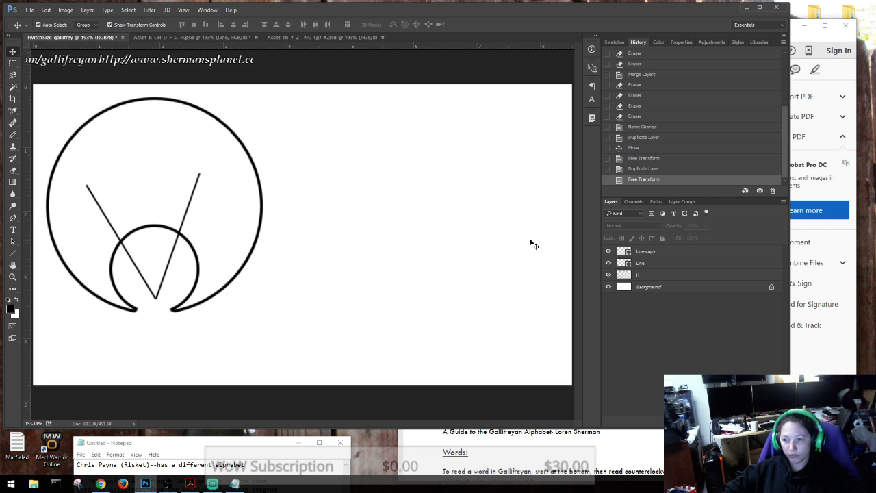
pyautogui.click(665, 252)
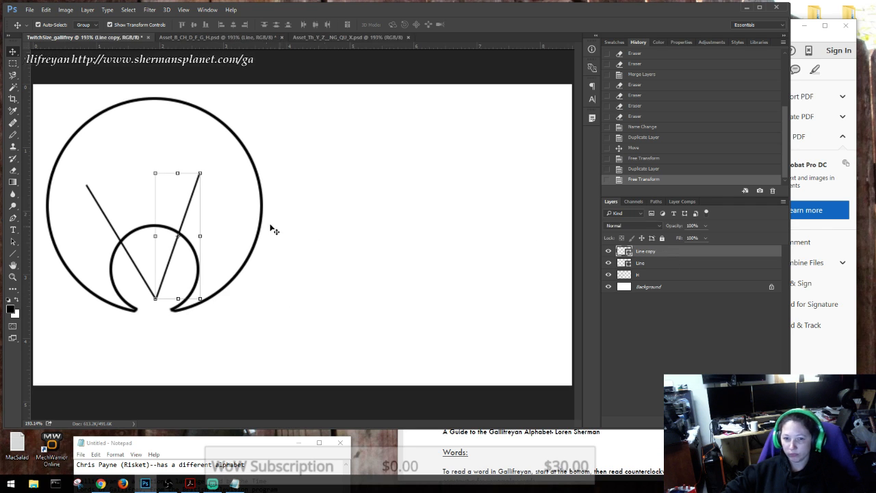
pyautogui.moveTo(181, 212); pyautogui.dragTo(199, 214)
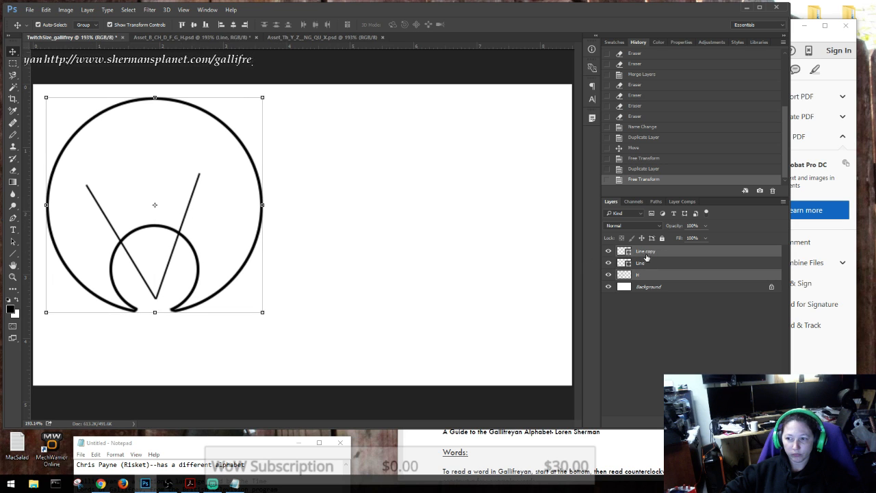
pyautogui.click(646, 256)
pyautogui.moveTo(299, 278); pyautogui.dragTo(309, 280)
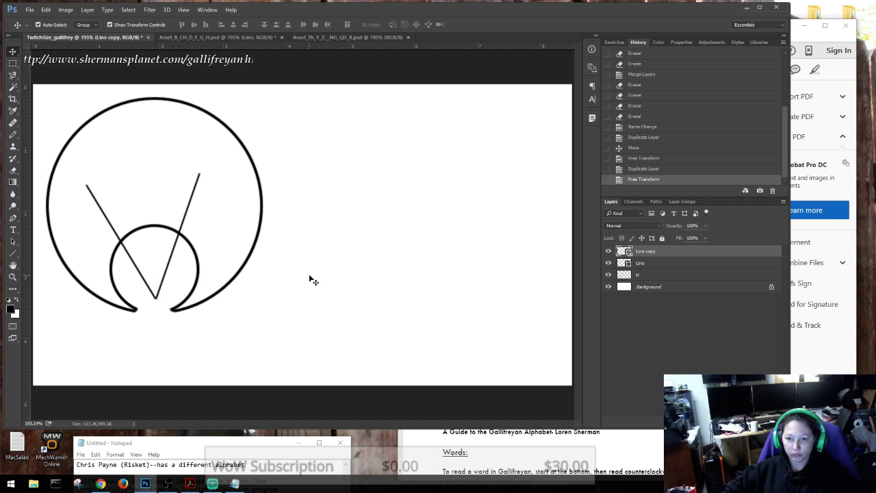
pyautogui.click(639, 251)
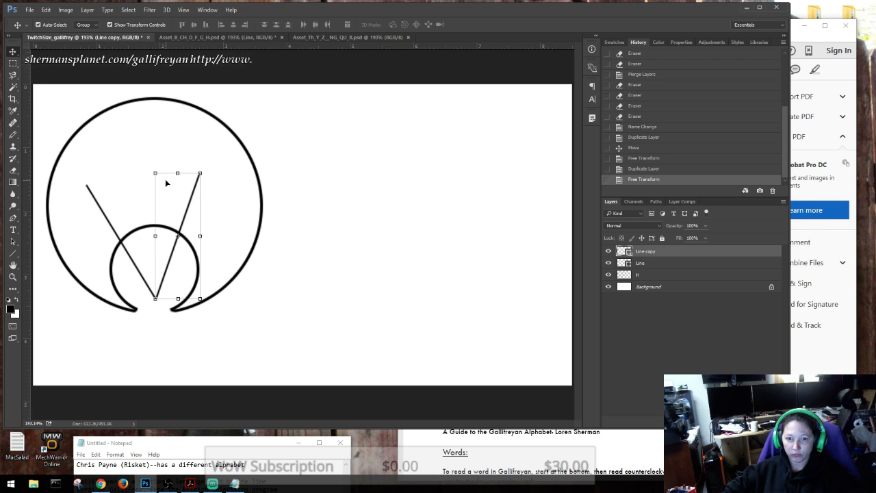
pyautogui.moveTo(164, 180); pyautogui.dragTo(212, 177)
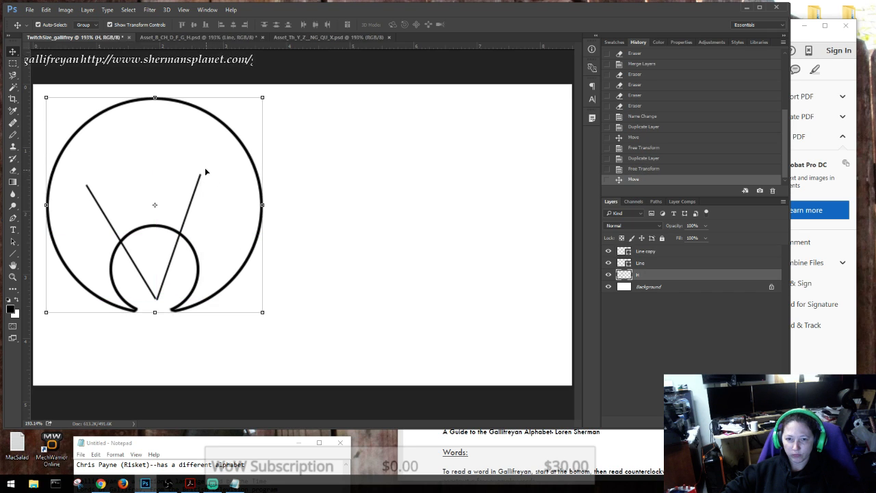
# Rotate Line copy about 10.4° further clockwise and reposition it to mirror the first line as a symmetrical V, and deselect it.
pyautogui.click(197, 179)
pyautogui.click(198, 186)
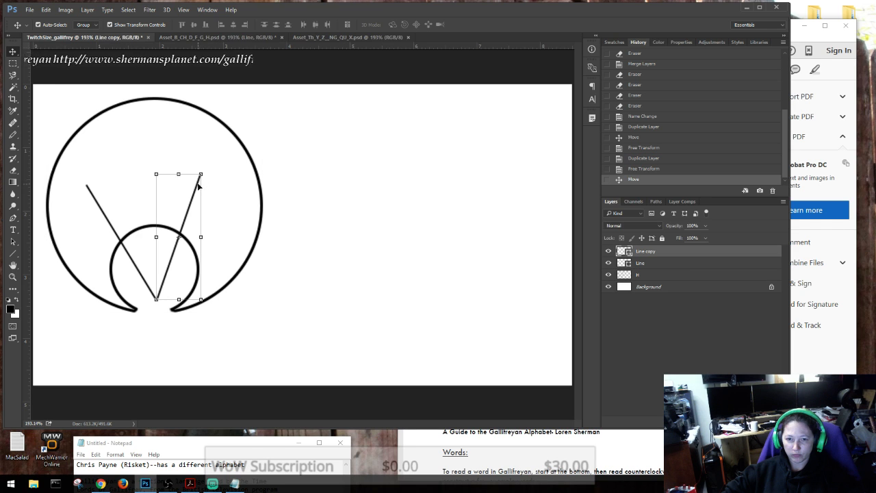
pyautogui.moveTo(206, 170); pyautogui.dragTo(217, 184)
pyautogui.moveTo(187, 219); pyautogui.dragTo(192, 215)
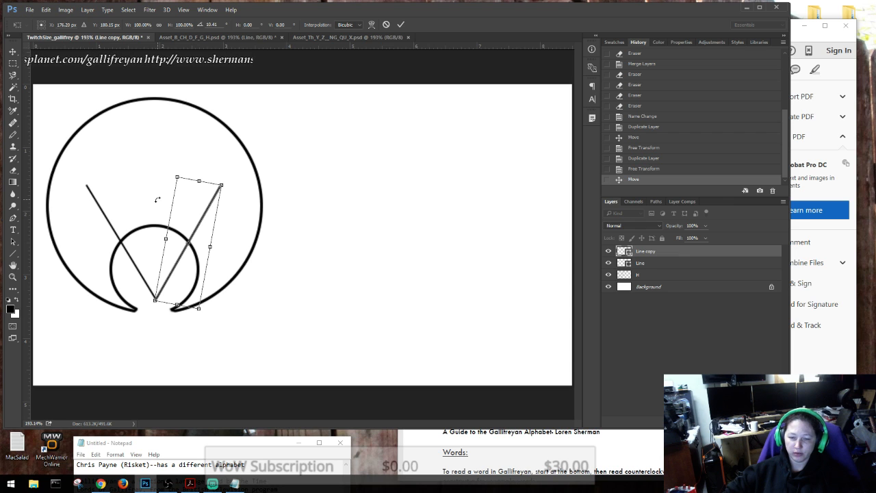
pyautogui.press('Return')
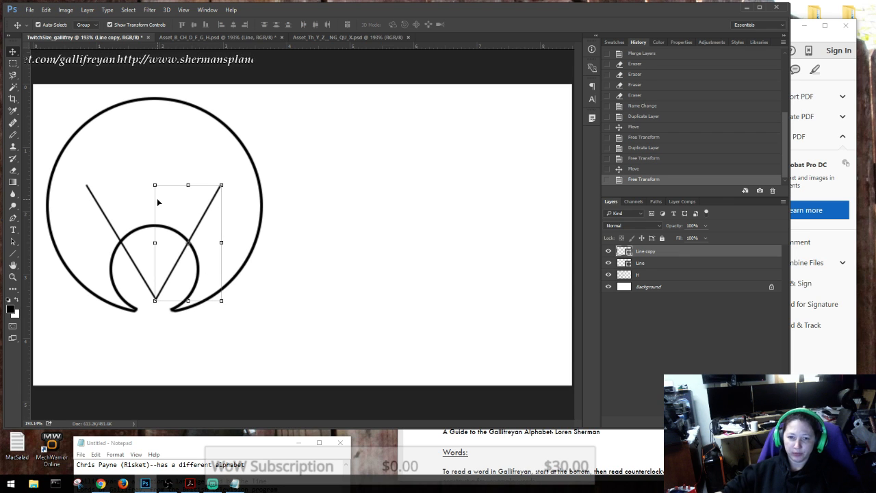
pyautogui.click(422, 168)
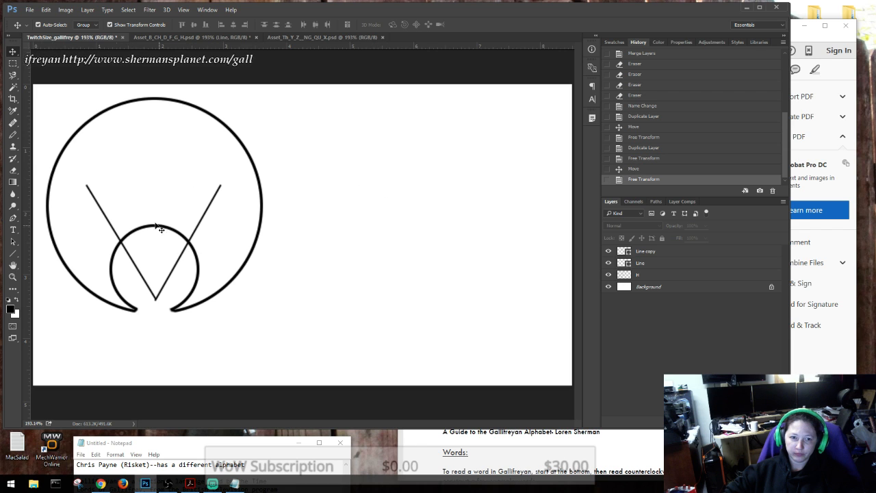
# Rasterize the Line copy layer for the Eraser and try erasing the upper end of the left line.
pyautogui.click(13, 171)
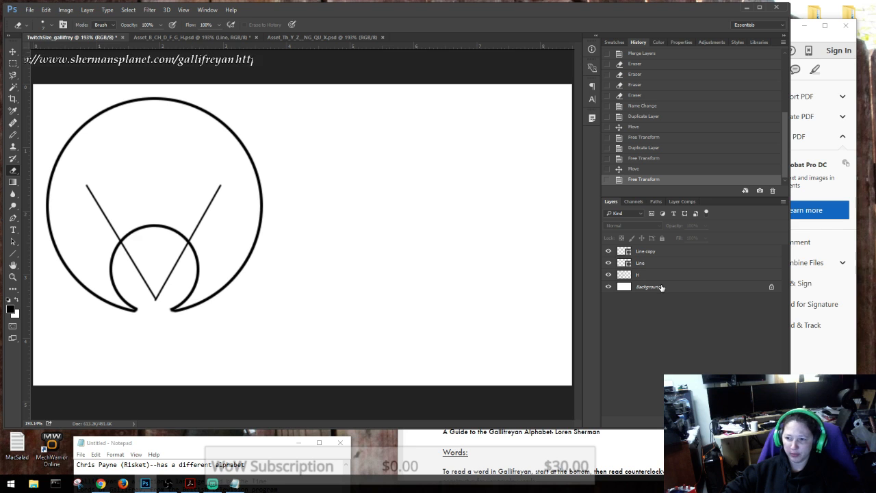
pyautogui.click(647, 252)
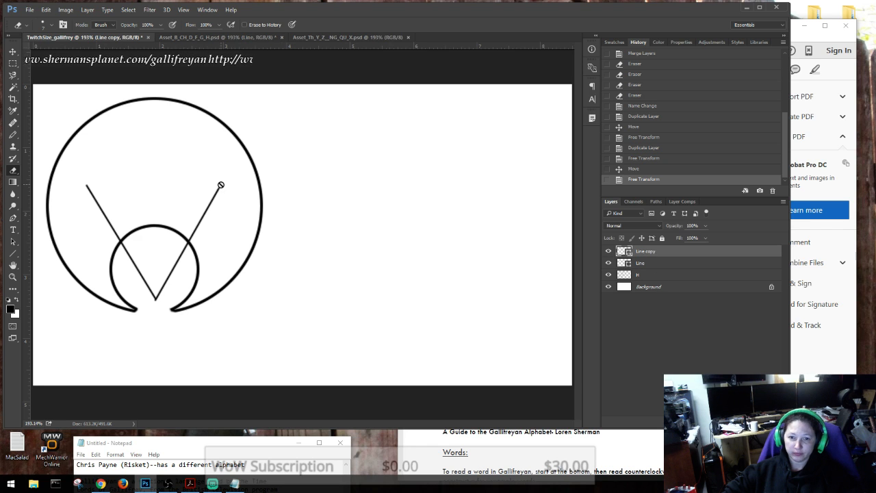
pyautogui.click(216, 194)
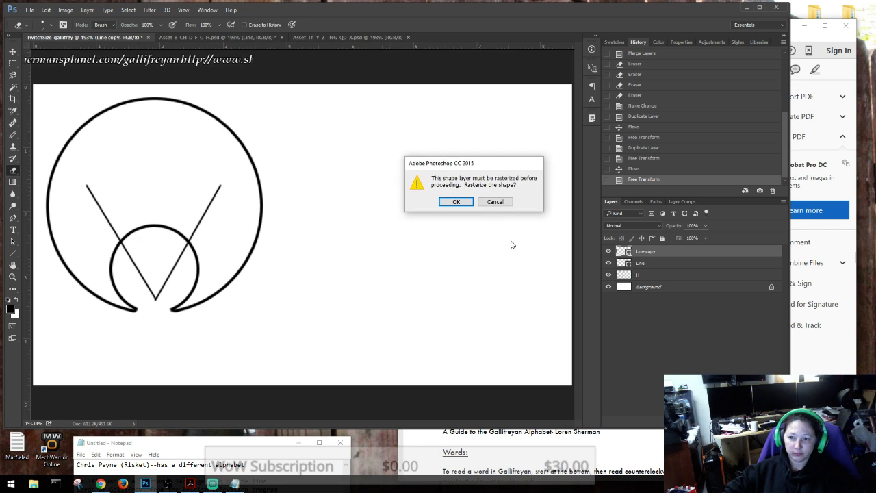
pyautogui.click(455, 201)
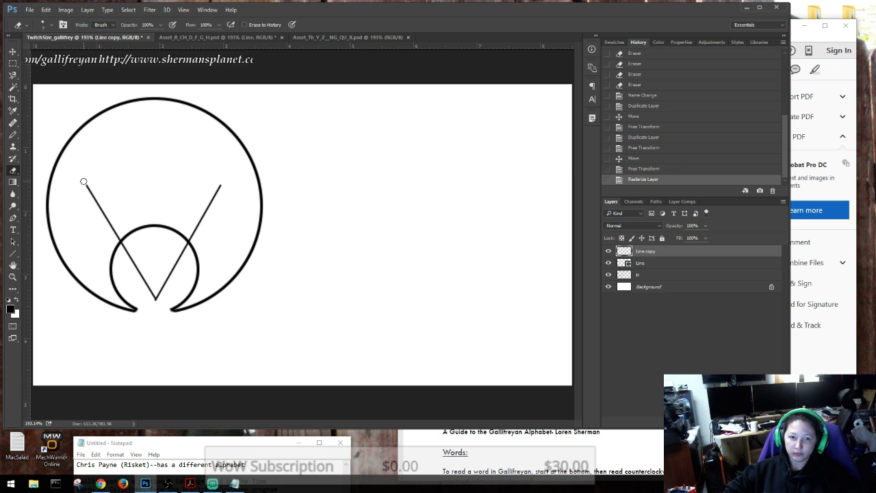
pyautogui.moveTo(89, 196); pyautogui.dragTo(97, 197)
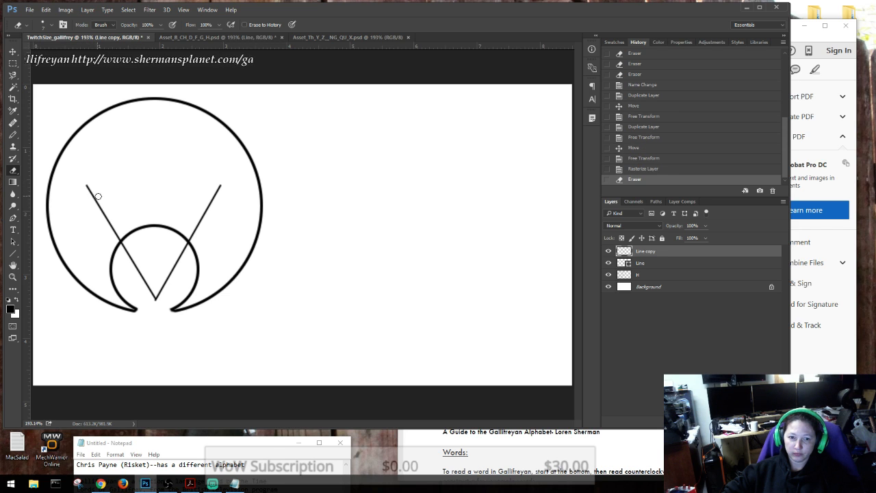
pyautogui.click(91, 190)
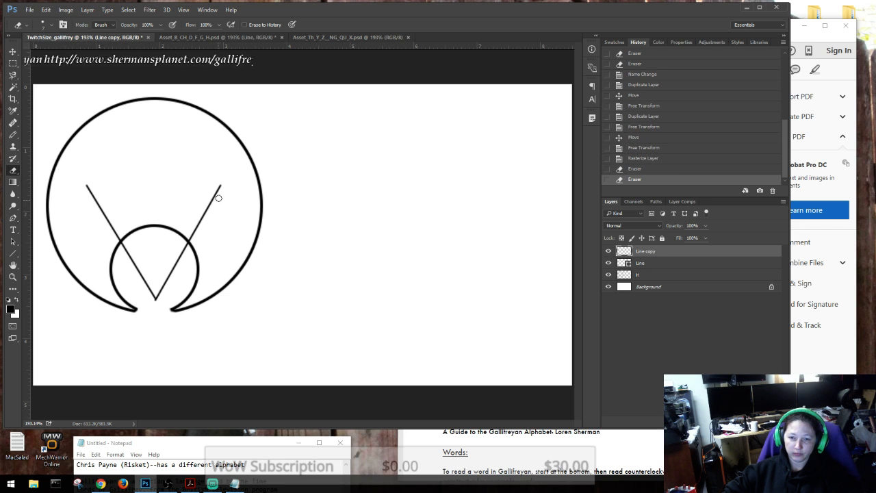
# Rasterize the Line layer and erase the left line's upper end and its lower part, keeping a short stroke across the small arc.
pyautogui.hotkey('alt', '[')
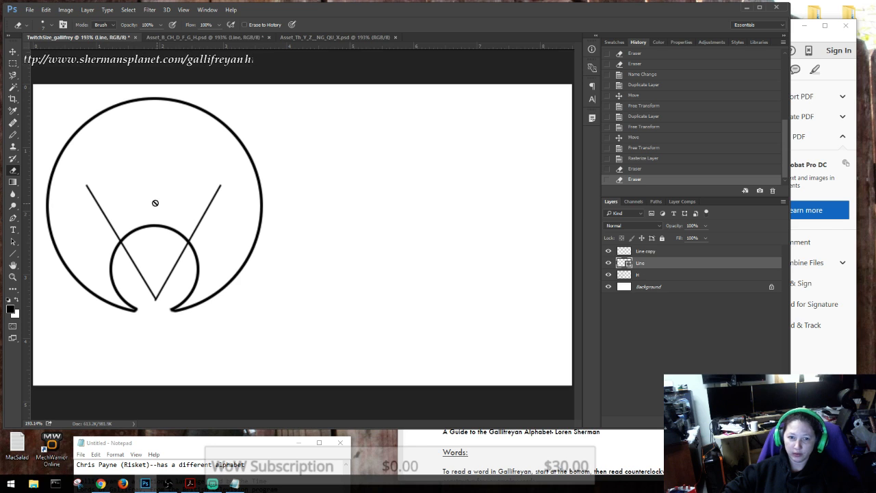
pyautogui.click(136, 186)
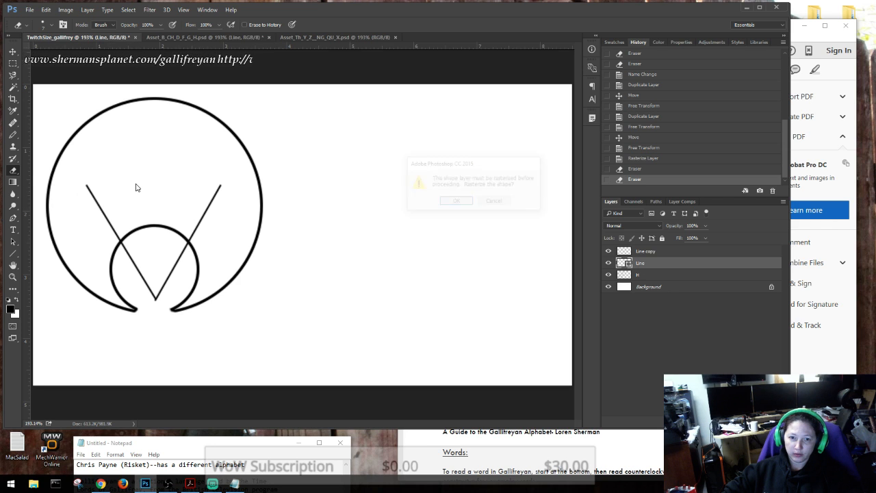
pyautogui.click(453, 201)
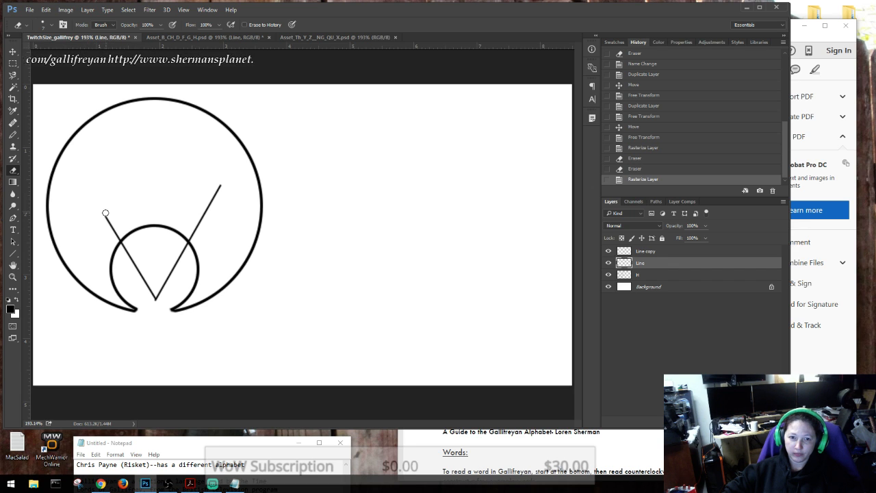
pyautogui.moveTo(103, 215); pyautogui.dragTo(97, 219)
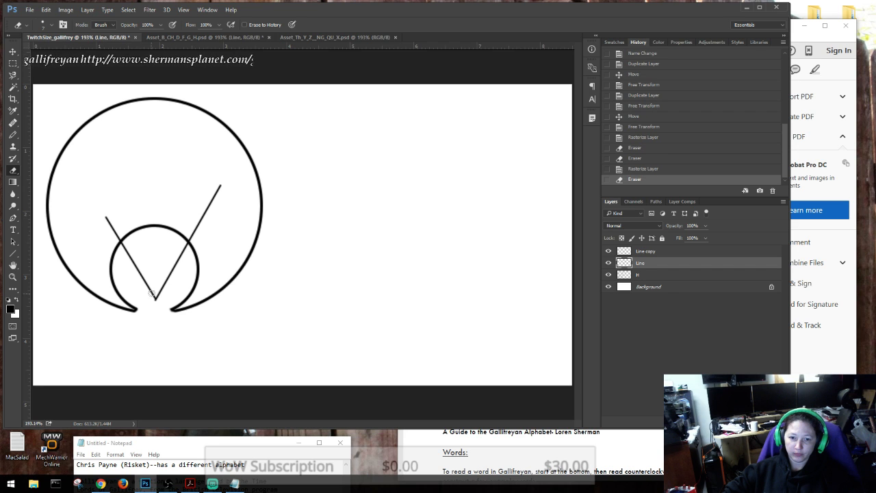
pyautogui.click(132, 258)
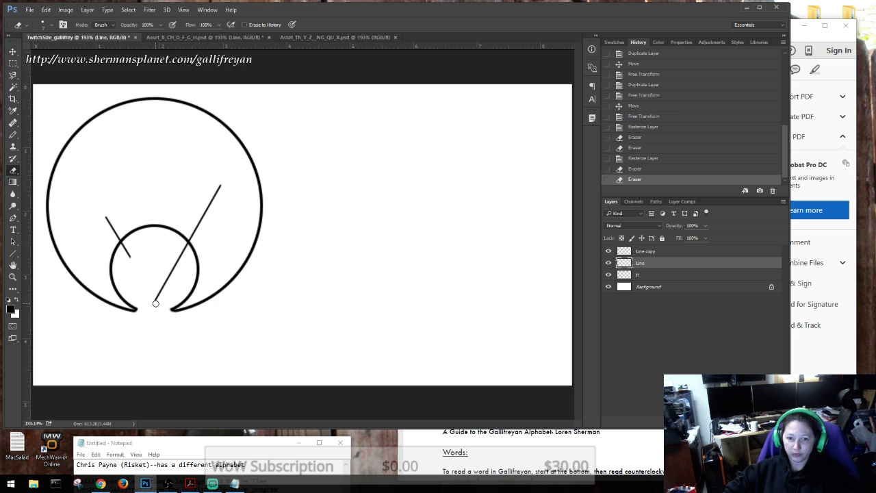
pyautogui.click(159, 288)
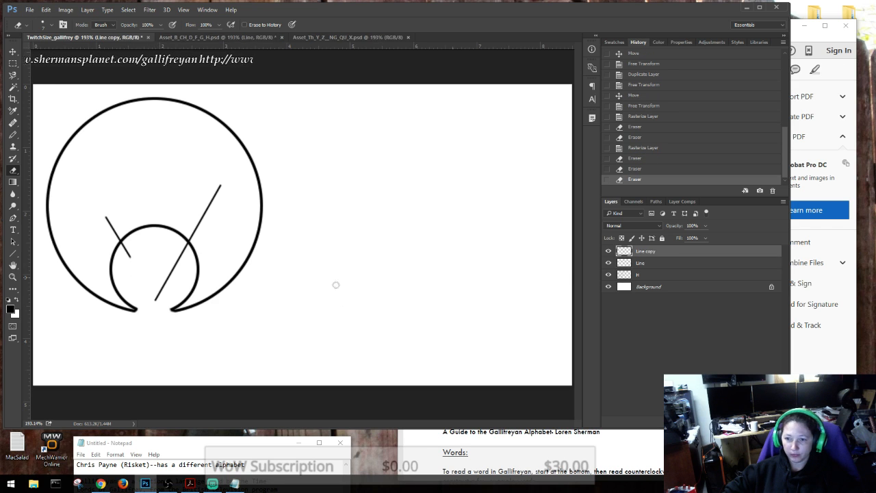
# On the Line copy layer, erase the right line's lower end, leaving a short stub inside the small arc.
pyautogui.click(646, 252)
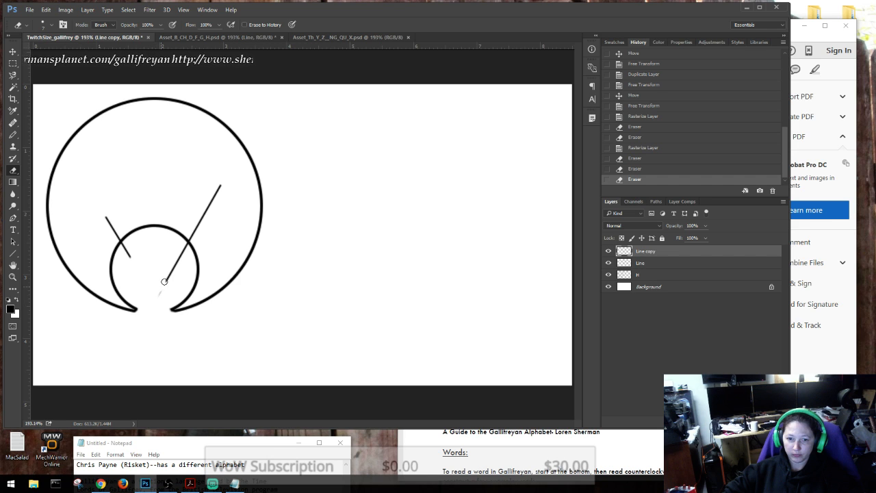
pyautogui.click(164, 281)
pyautogui.click(163, 289)
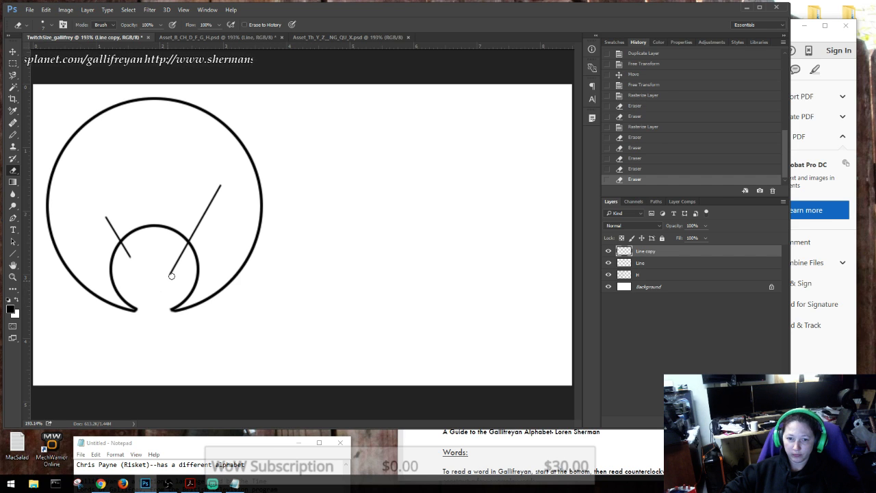
pyautogui.click(174, 270)
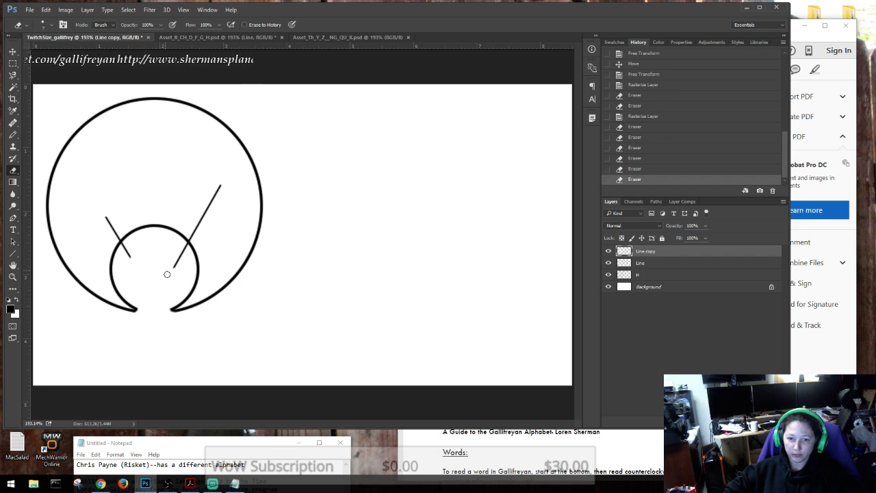
pyautogui.click(166, 265)
pyautogui.click(175, 266)
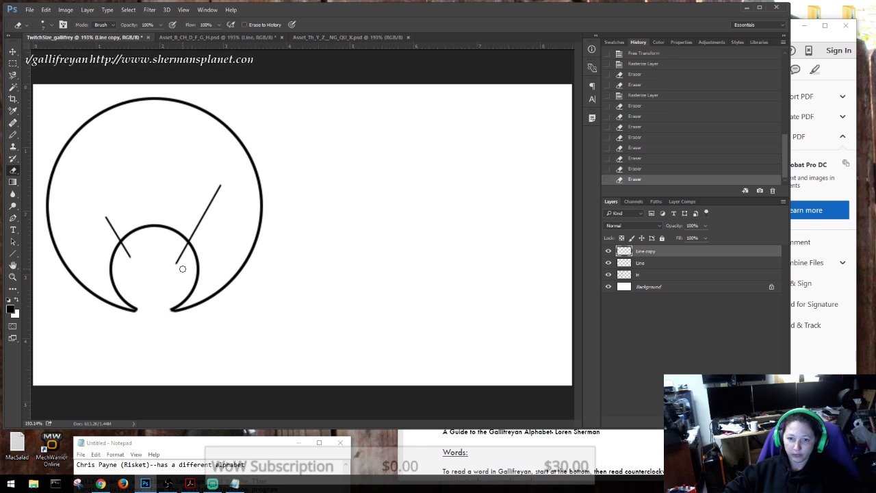
pyautogui.click(161, 352)
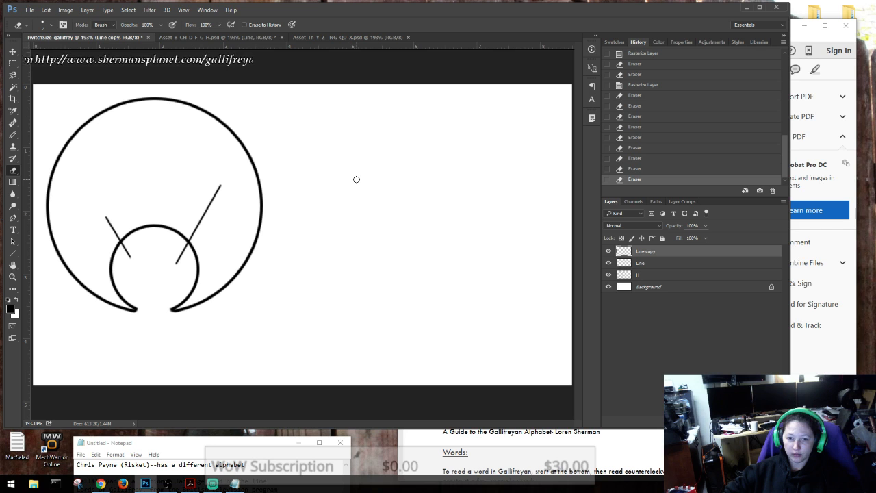
# Move the Line copy stroke slightly left and up along the small arc, and clear the layer selection.
pyautogui.click(12, 52)
pyautogui.moveTo(185, 215); pyautogui.dragTo(197, 216)
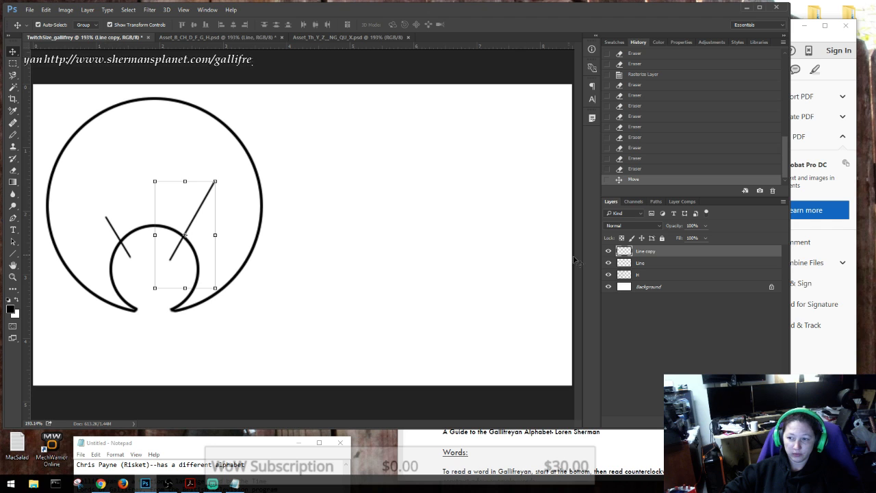
pyautogui.click(107, 223)
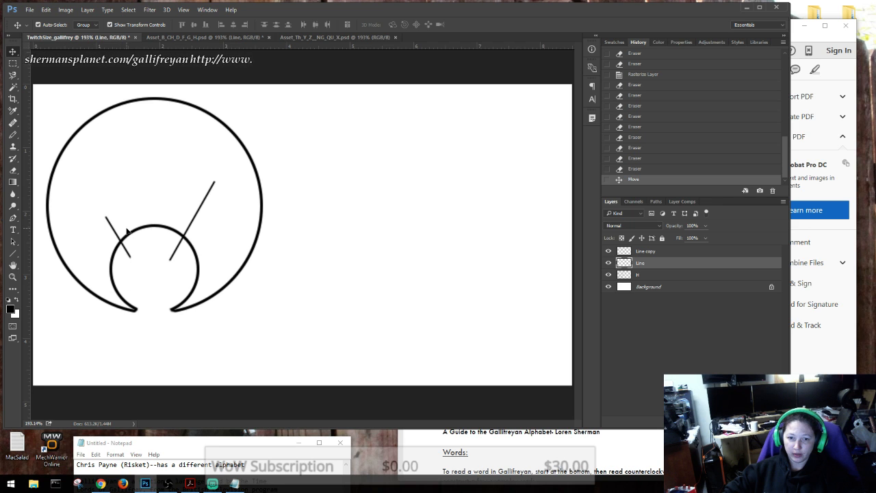
pyautogui.keyDown('shift'); pyautogui.click(129, 231); pyautogui.keyUp('shift')
pyautogui.click(335, 226)
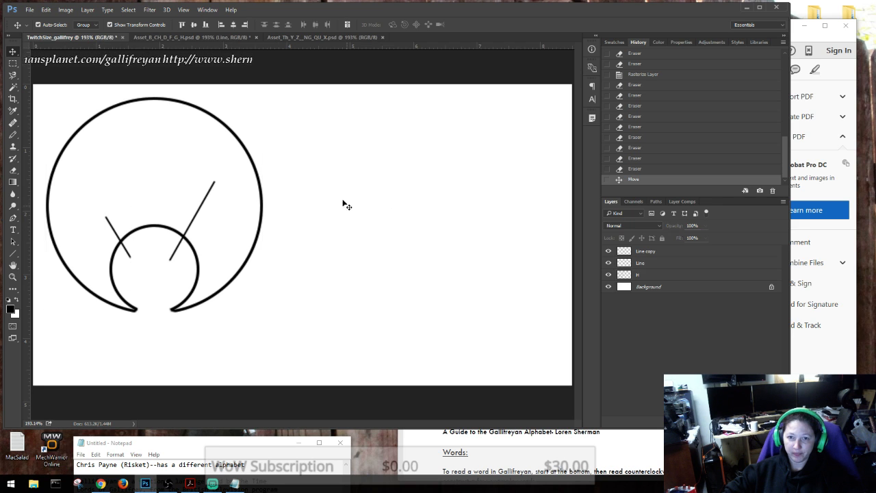
# Add a horizontal guide where the right line crosses the small arc, and nudge the Line layer right and up so its crossing matches.
pyautogui.moveTo(245, 47); pyautogui.dragTo(215, 236)
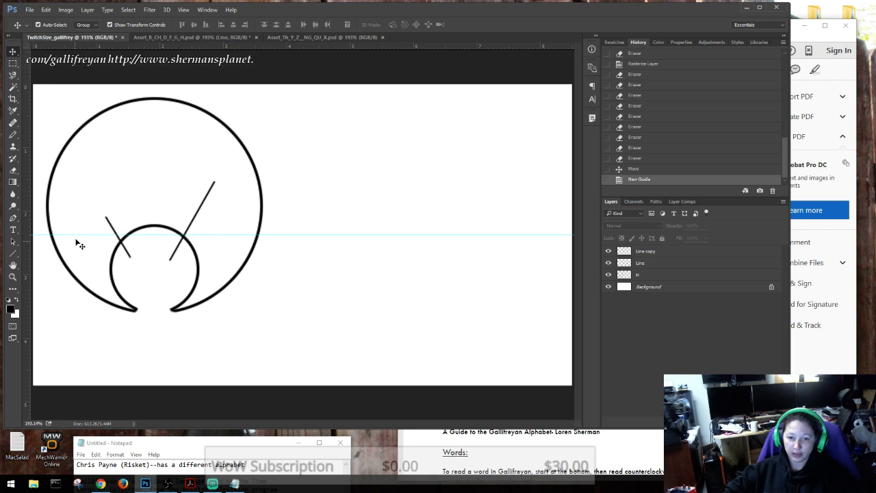
pyautogui.click(636, 263)
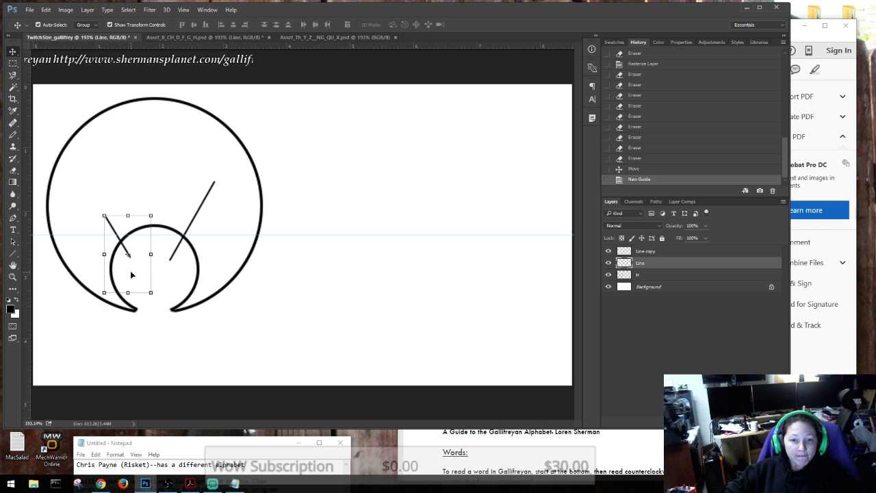
pyautogui.press('Up')
pyautogui.press('Up')
pyautogui.press('Up')
pyautogui.press('Right')
pyautogui.press('Right')
pyautogui.press('Right')
pyautogui.press('Right')
pyautogui.press('Right')
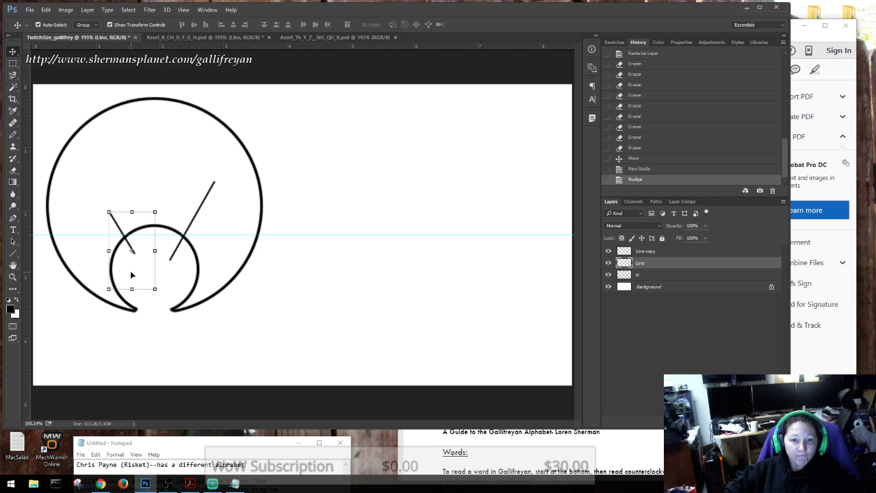
pyautogui.press('Up')
pyautogui.press('Up')
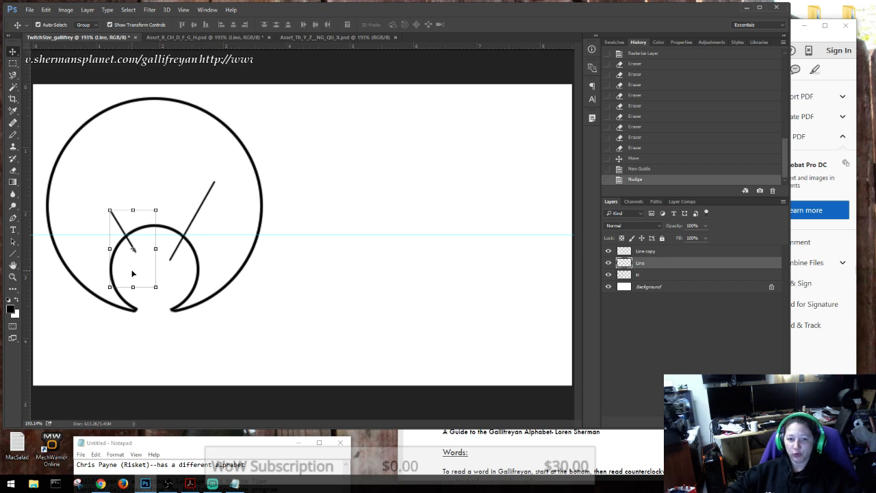
pyautogui.press('Down')
pyautogui.press('Down')
pyautogui.press('Down')
pyautogui.press('Down')
pyautogui.press('Right')
pyautogui.press('Right')
pyautogui.press('Right')
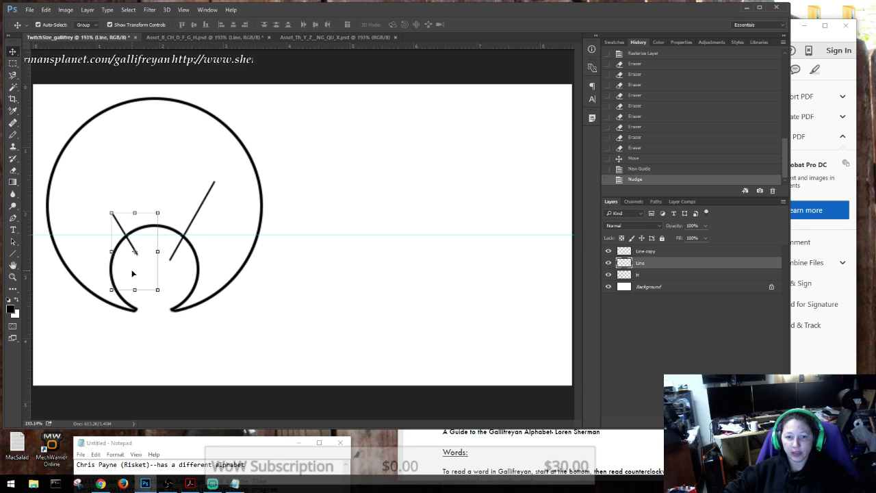
pyautogui.press('Right')
pyautogui.press('Down')
pyautogui.press('Up')
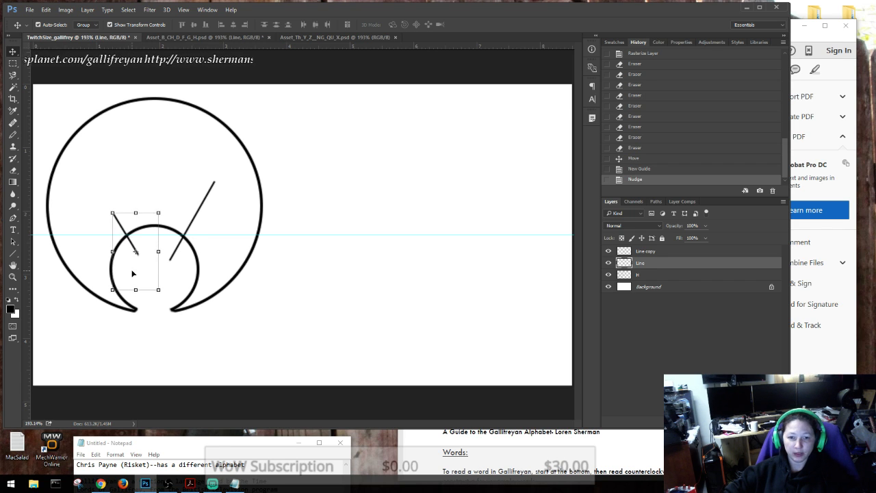
pyautogui.click(211, 248)
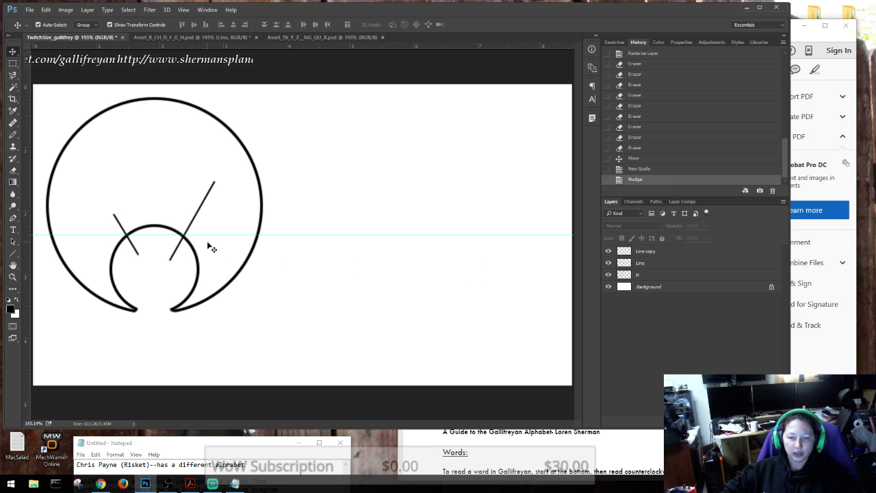
# Erase a little more of the right line's lower end on the Line copy layer to match the left line's length inside the arc.
pyautogui.click(169, 259)
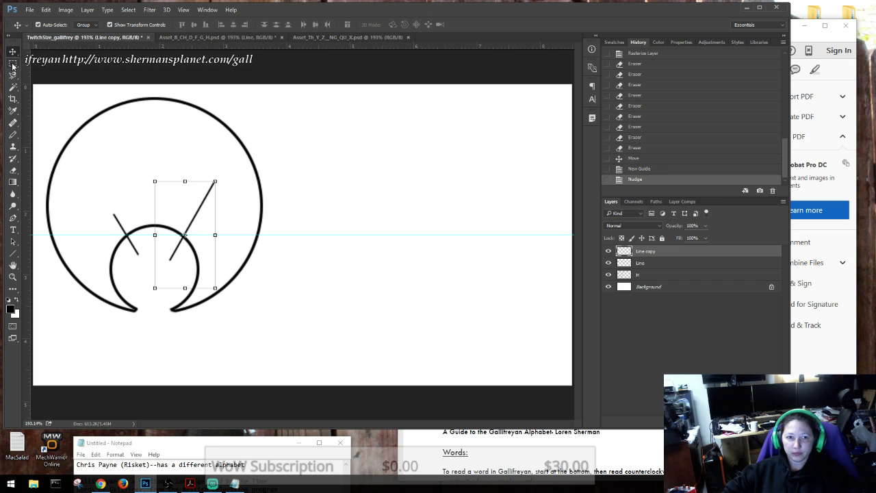
pyautogui.click(13, 169)
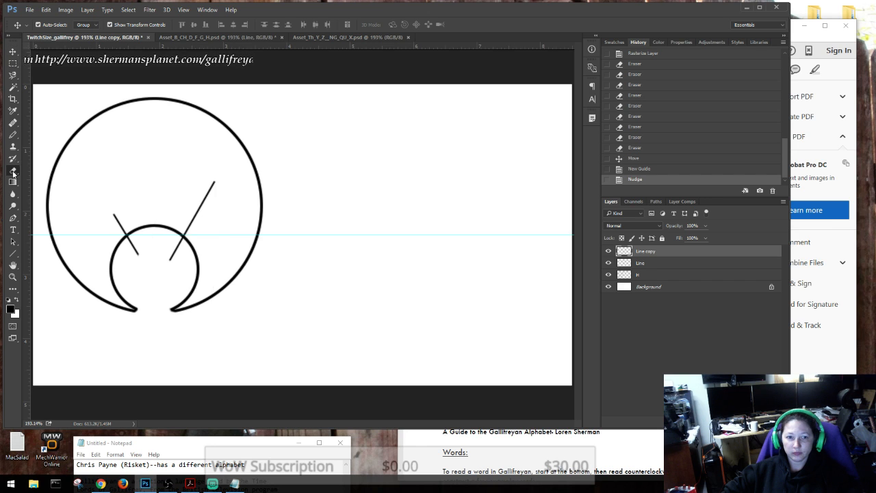
pyautogui.click(171, 256)
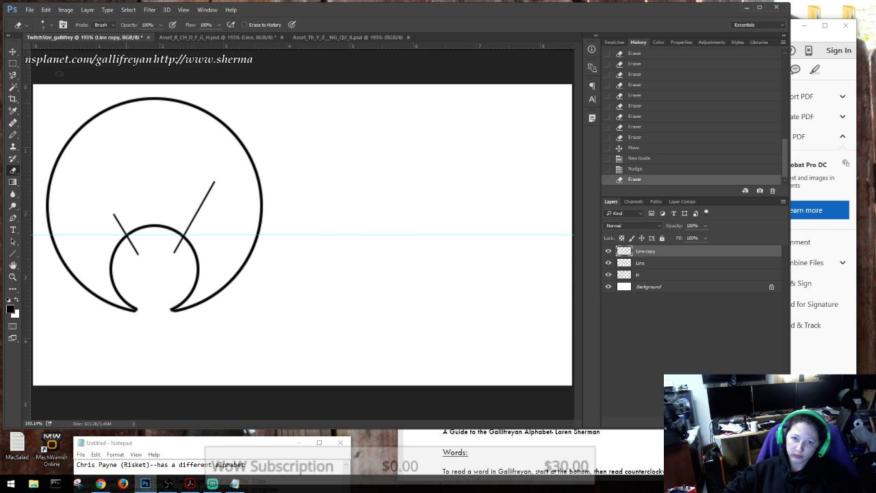
# Nudge the Line copy stroke slightly down and left so its lower end lines up with the left line's.
pyautogui.click(12, 51)
pyautogui.press('Down')
pyautogui.press('Down')
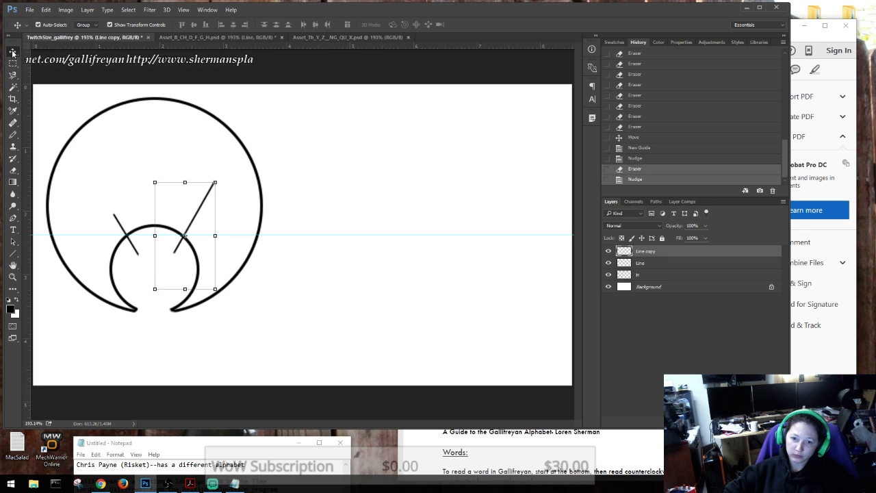
pyautogui.press('Left')
pyautogui.press('Left')
pyautogui.press('Left')
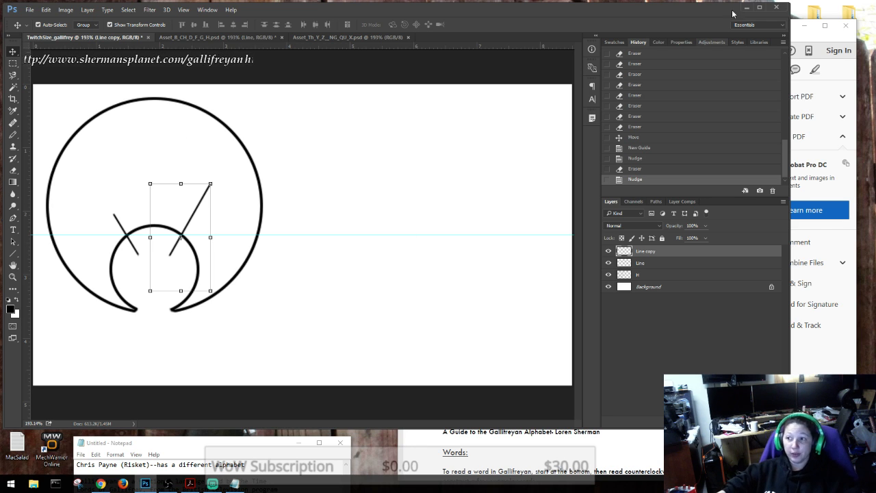
# Duplicate the Ellipse 1 copy layer from Asset_B_CH_D_F_G_H.psd into the TwitchSize_gallifrey document as "forY".
pyautogui.click(796, 38)
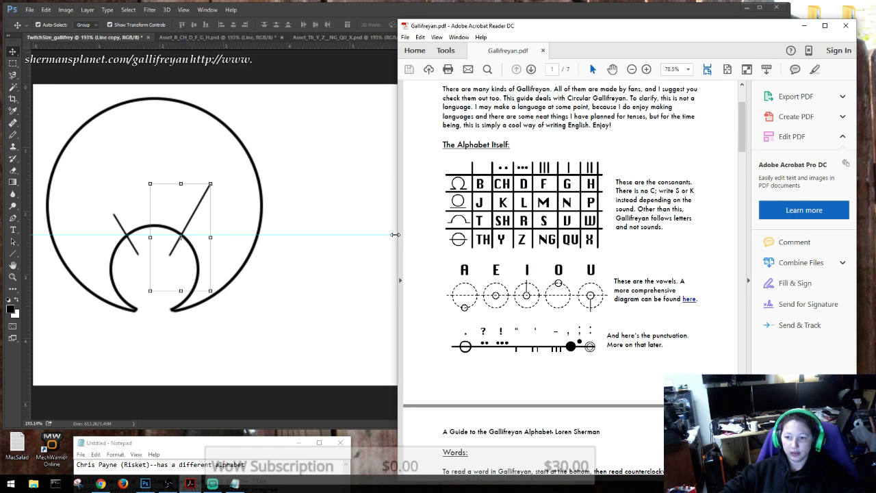
pyautogui.click(183, 36)
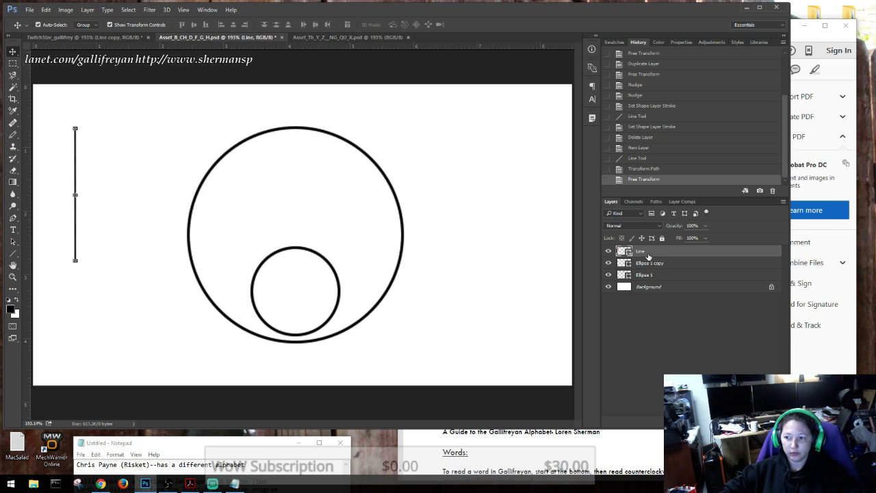
pyautogui.click(647, 276)
pyautogui.click(650, 264)
pyautogui.rightClick(650, 264)
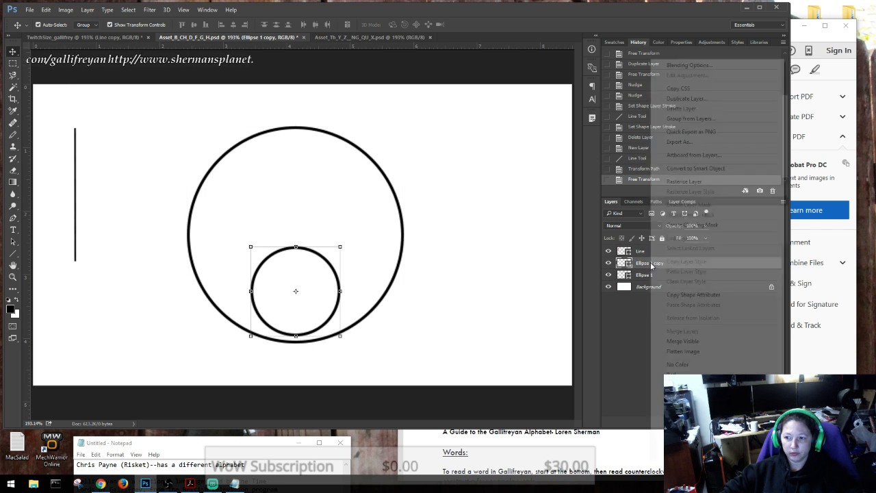
pyautogui.click(687, 98)
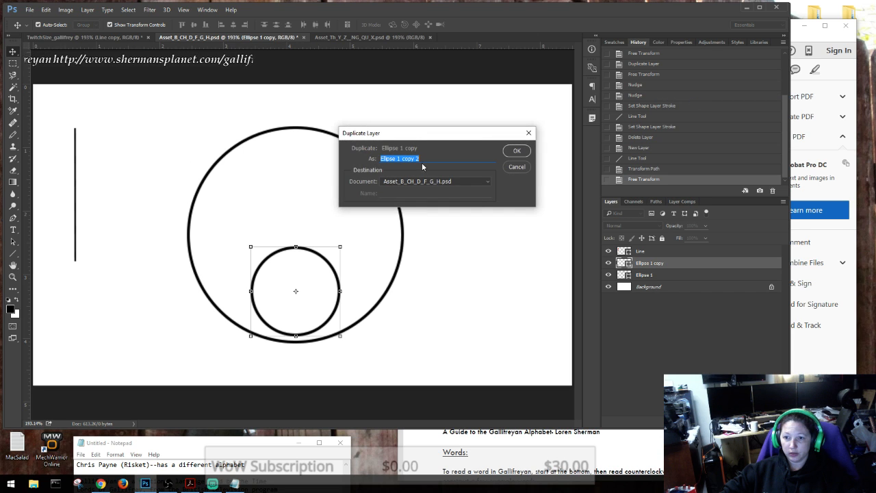
pyautogui.click(488, 181)
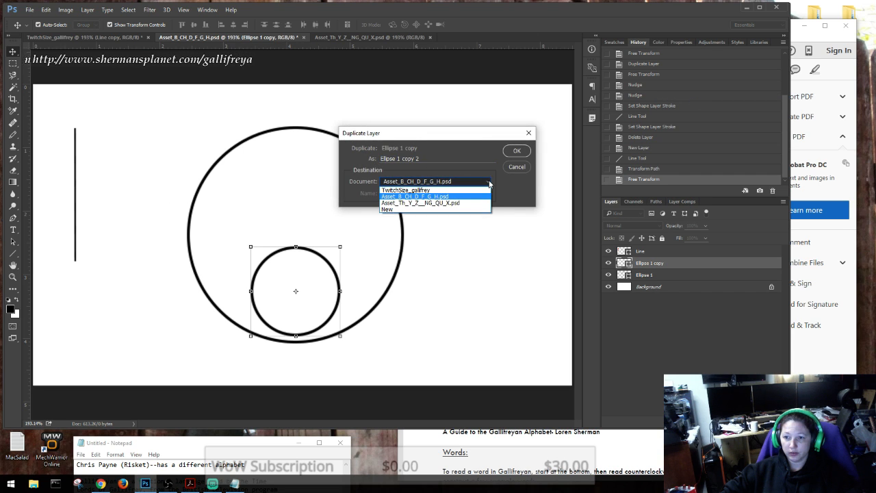
pyautogui.click(429, 190)
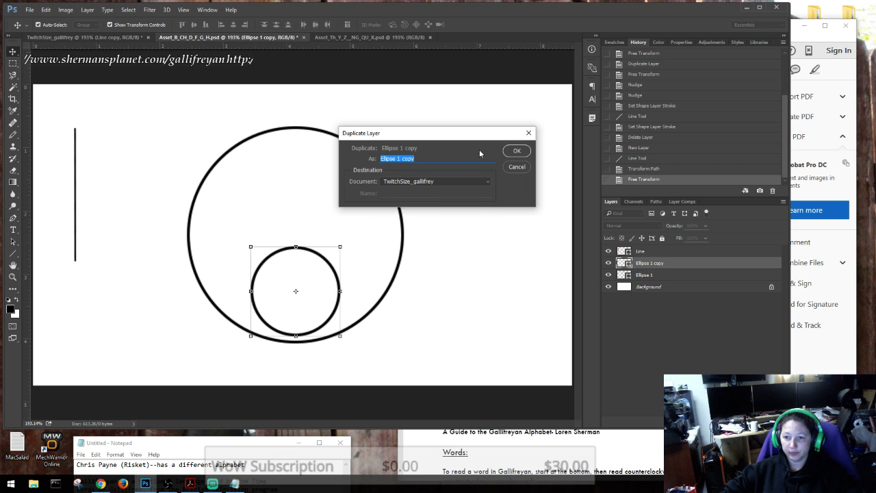
pyautogui.write('forY')
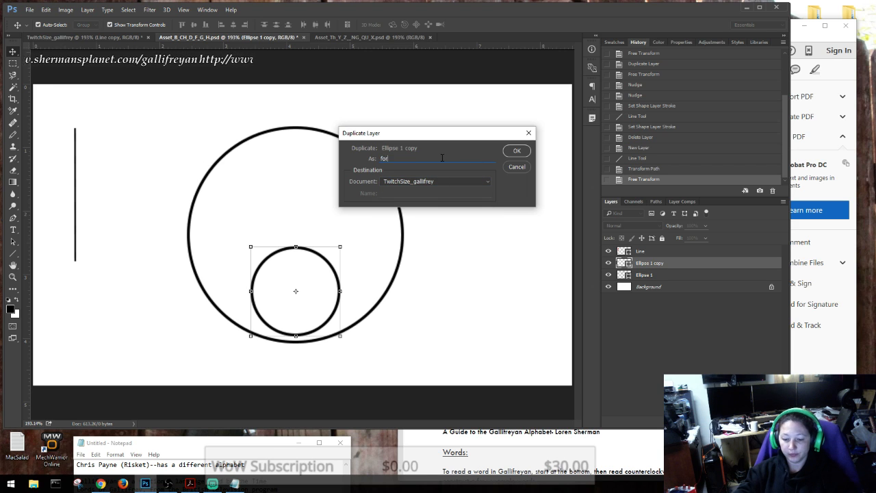
pyautogui.click(522, 153)
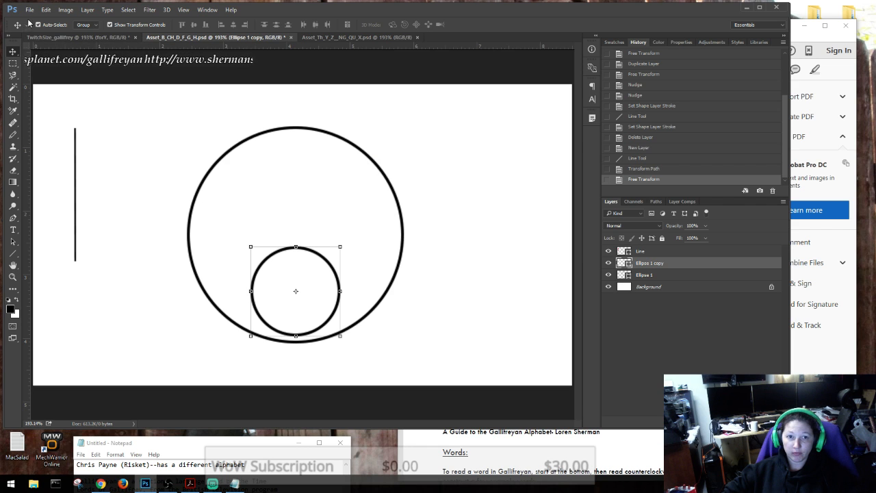
# In TwitchSize_gallifrey, scale the forY circle to about 58% and place it over the right line above the small arc.
pyautogui.click(56, 38)
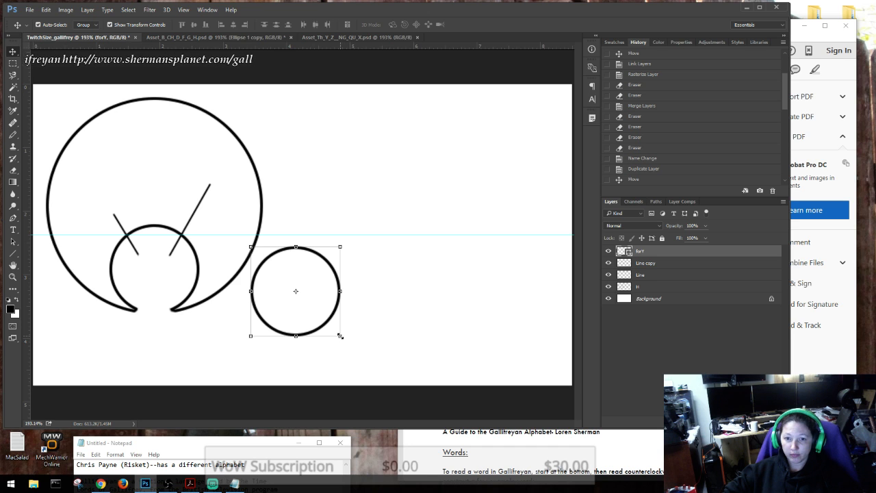
pyautogui.moveTo(340, 335); pyautogui.dragTo(317, 312)
pyautogui.moveTo(292, 272); pyautogui.dragTo(219, 190)
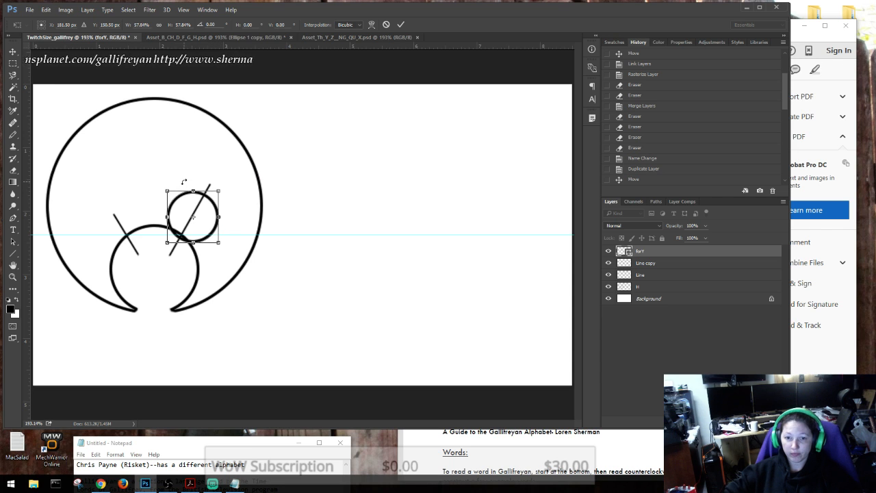
# Shift the forY circle about 9 px right and 6 px up along the right line, and apply the transform.
pyautogui.press('Up')
pyautogui.press('Up')
pyautogui.press('Up')
pyautogui.press('Up')
pyautogui.press('Up')
pyautogui.press('Up')
pyautogui.press('Up')
pyautogui.press('Right')
pyautogui.press('Right')
pyautogui.press('Right')
pyautogui.press('Right')
pyautogui.press('Right')
pyautogui.press('Right')
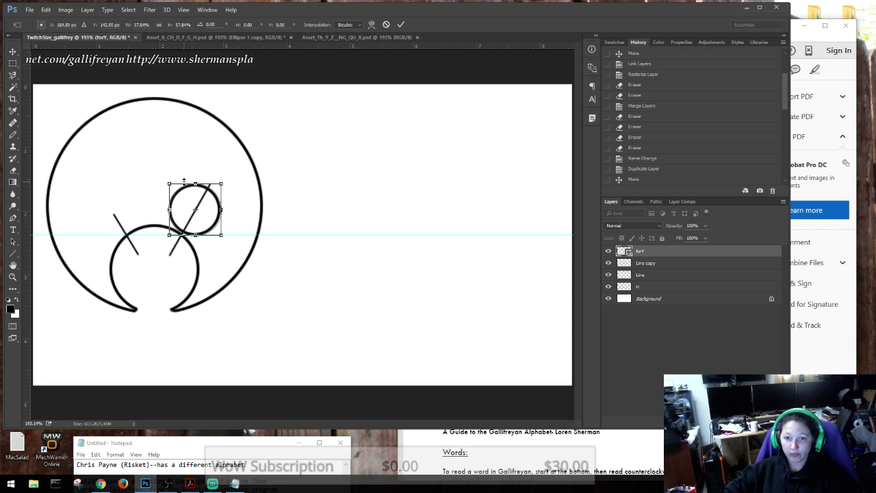
pyautogui.press('Up')
pyautogui.press('Right')
pyautogui.press('Right')
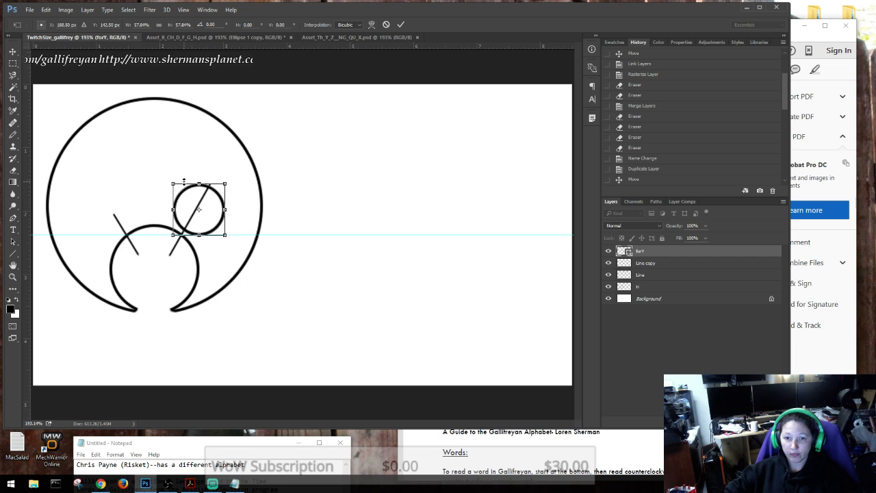
pyautogui.press('Down')
pyautogui.press('Down')
pyautogui.press('Right')
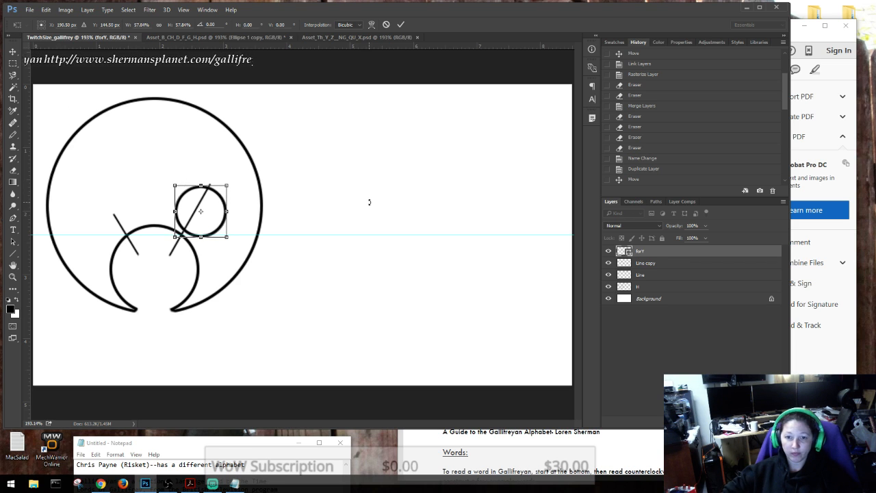
pyautogui.press('Return')
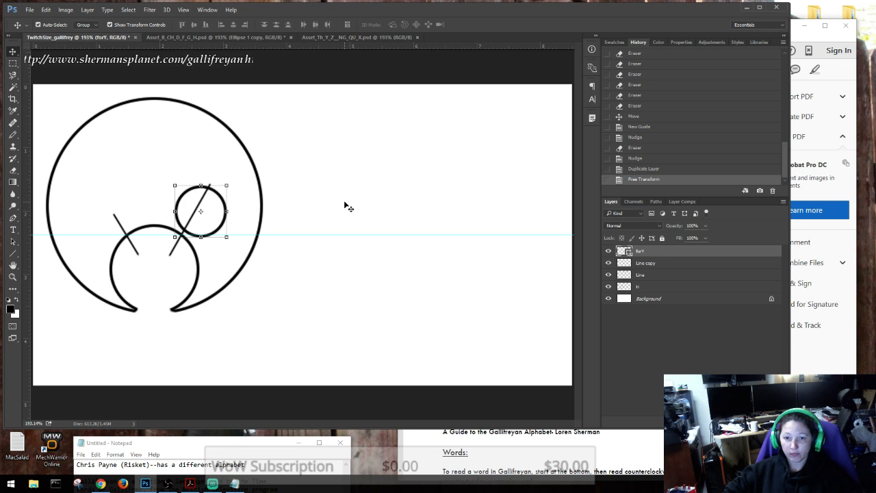
# Nudge the forY circle left and slightly up so it sits on the small arc at the right line's crossing, and clear the layer selection.
pyautogui.press('Left')
pyautogui.press('Left')
pyautogui.press('Left')
pyautogui.press('Left')
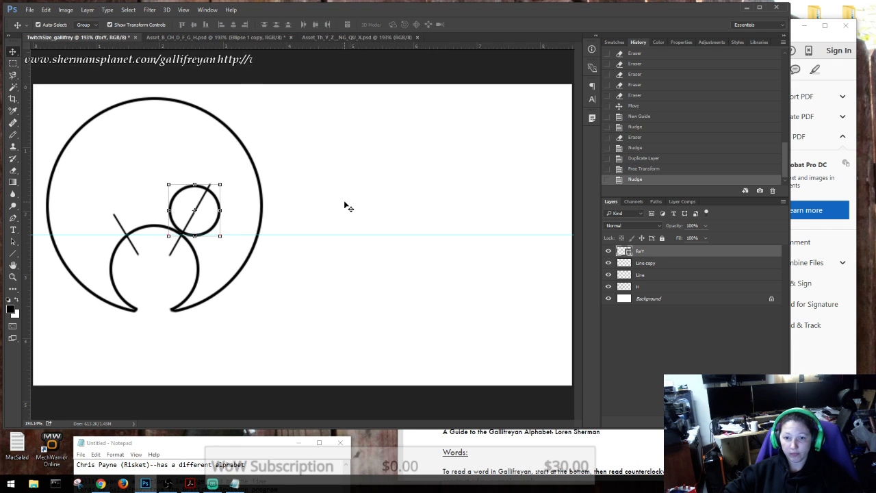
pyautogui.press('Up')
pyautogui.press('Left')
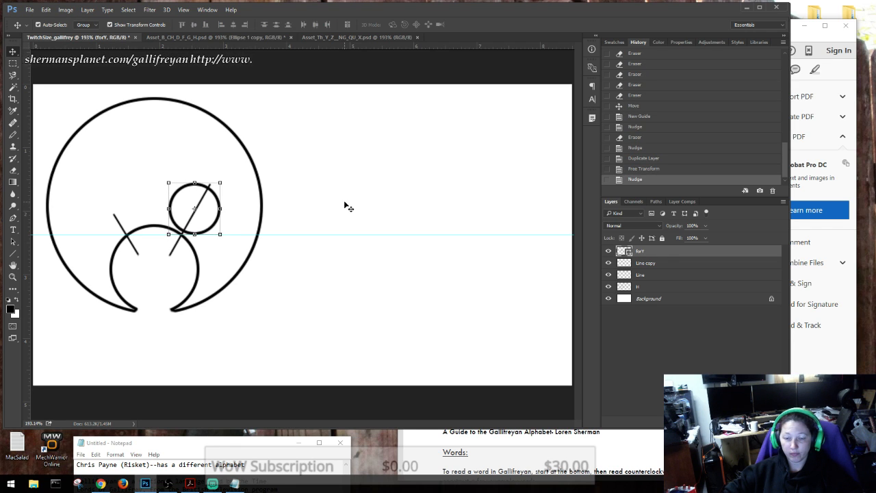
pyautogui.press('Right')
pyautogui.press('Right')
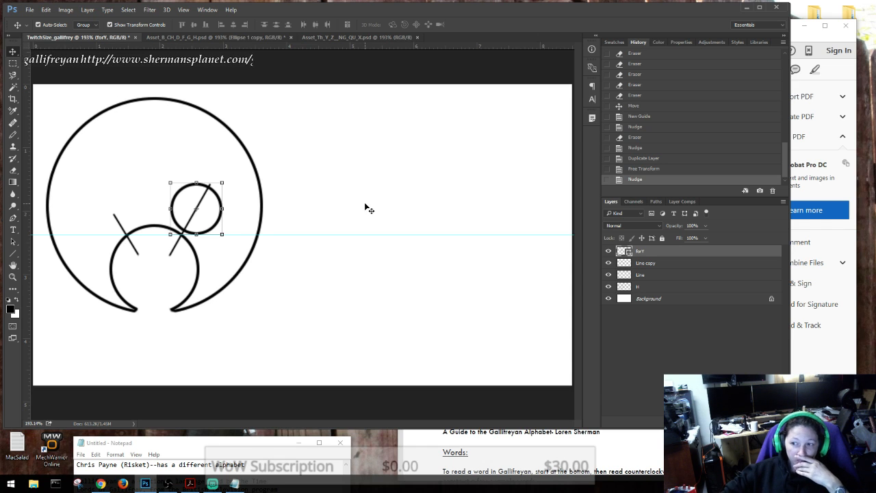
pyautogui.click(367, 208)
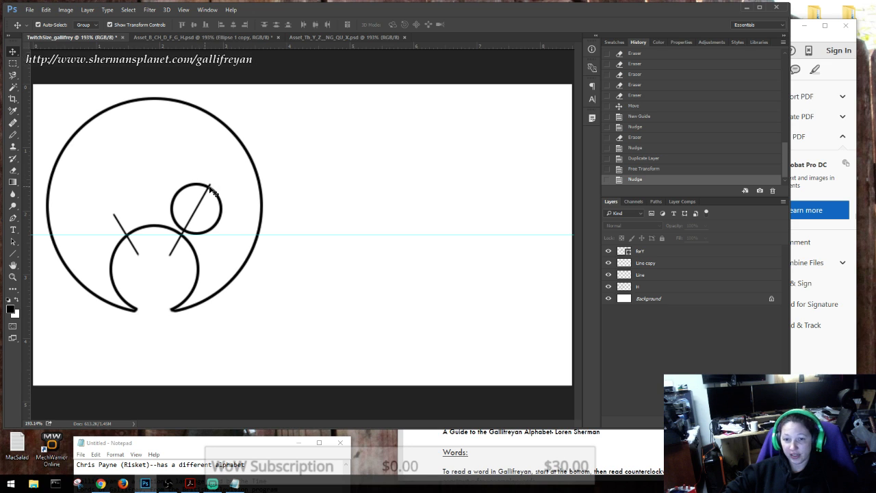
# Consult the alphabet chart in the Gallifreyan PDF, and examine the broadcast settings, video preview and chat on the Twitch dashboard in Chrome.
pyautogui.click(646, 451)
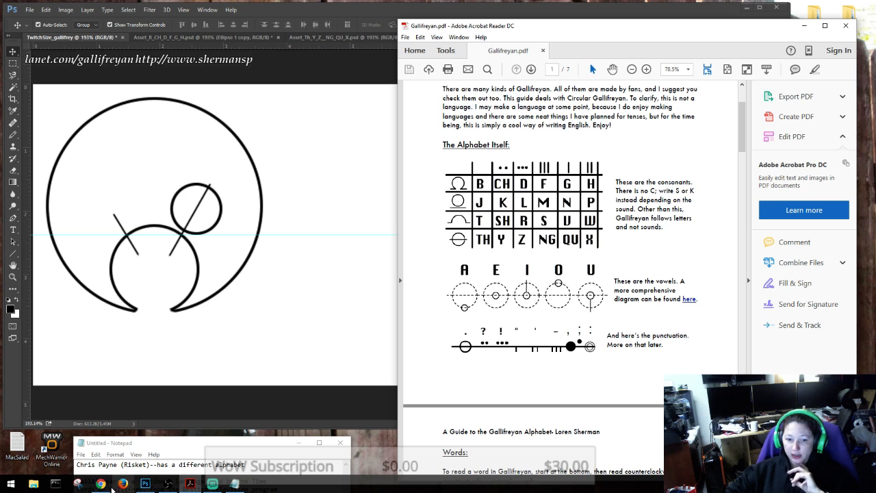
pyautogui.moveTo(106, 485)
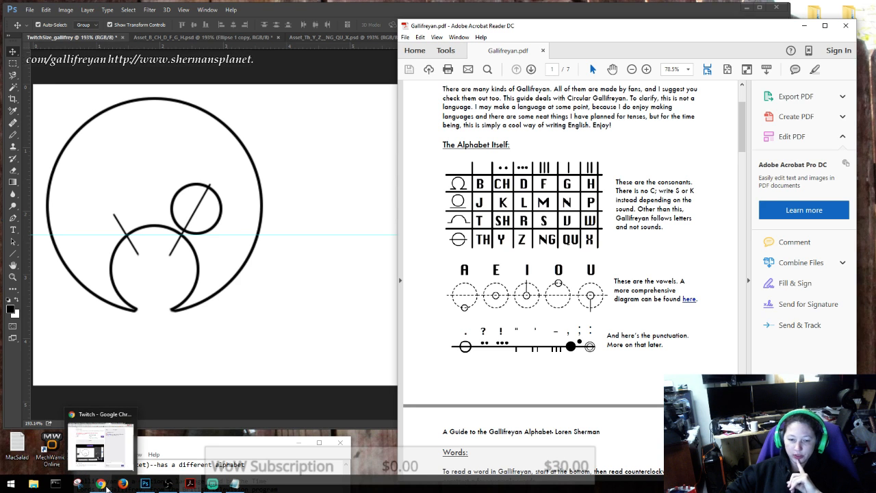
pyautogui.click(105, 485)
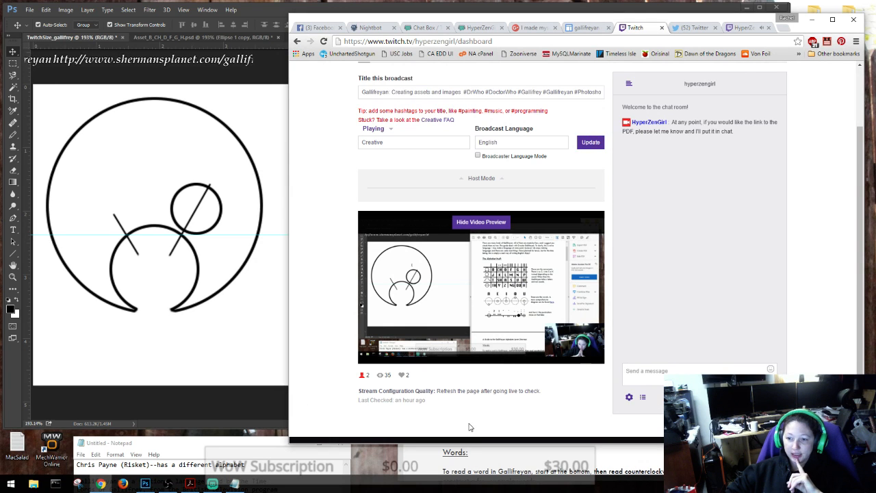
pyautogui.click(812, 20)
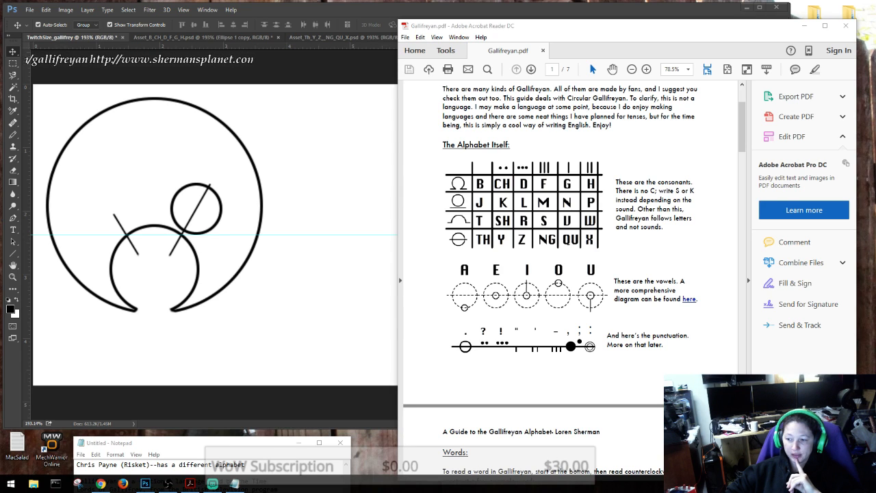
pyautogui.click(100, 483)
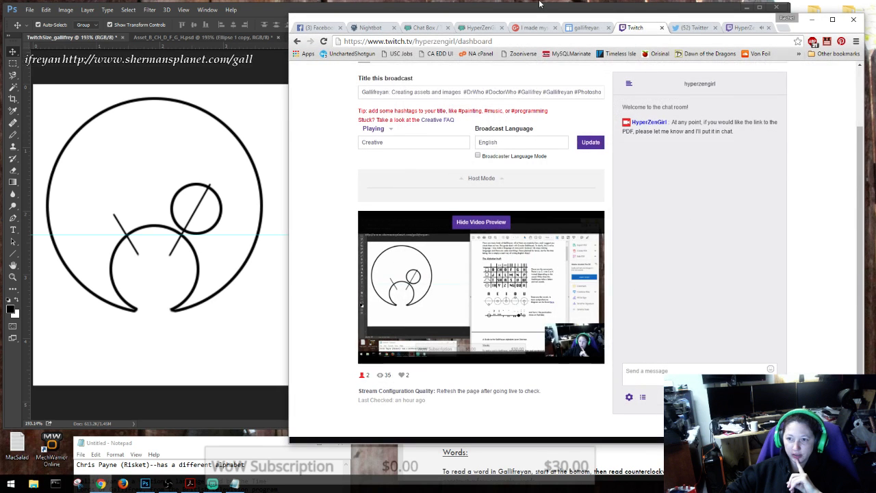
pyautogui.scroll(2, 737, 294)
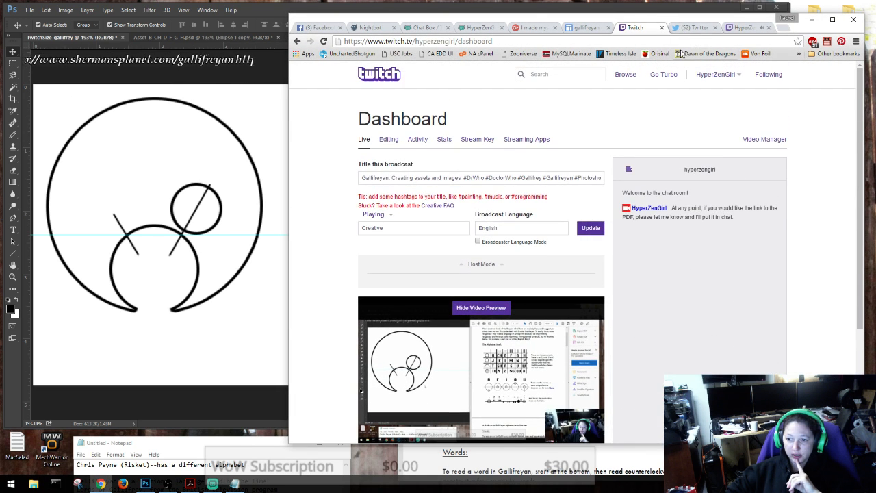
pyautogui.scroll(-3, 367, 306)
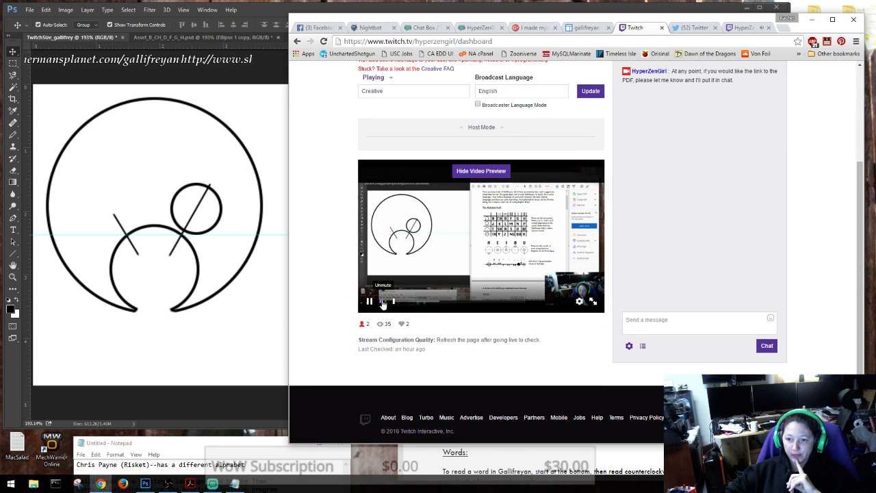
pyautogui.scroll(3, 339, 234)
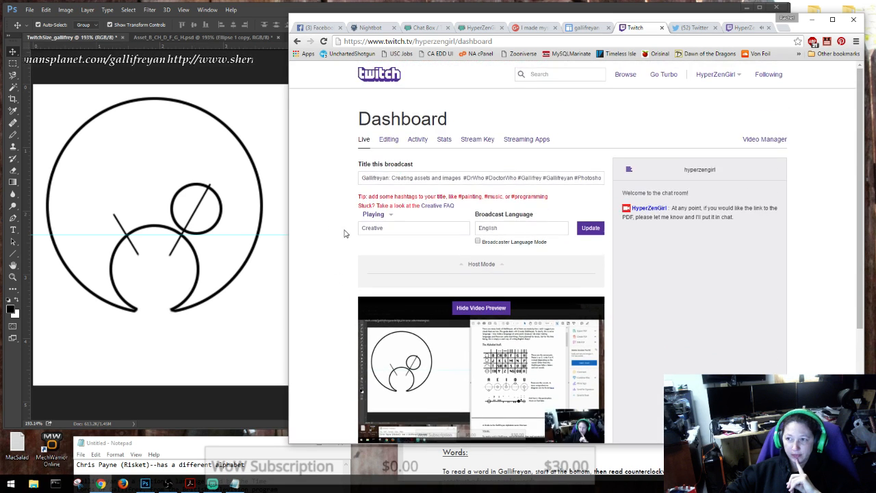
# Open youtube.com in a new browser tab.
pyautogui.click(786, 29)
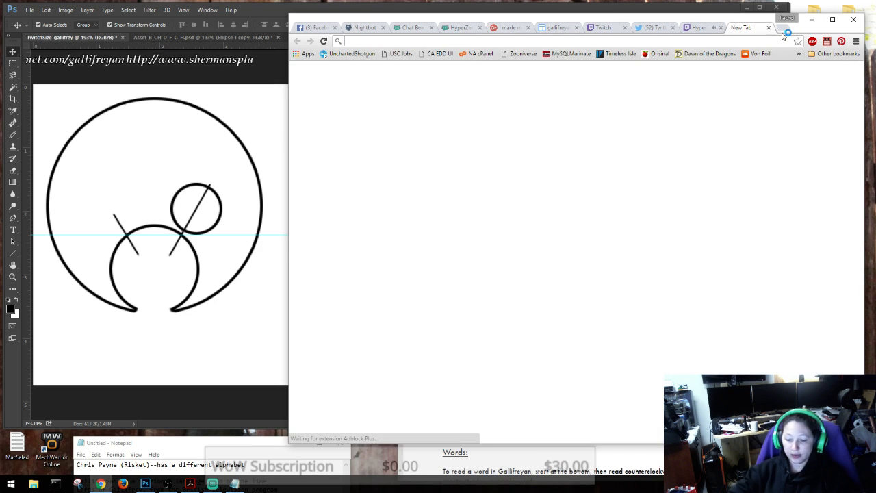
pyautogui.write('tiy===')
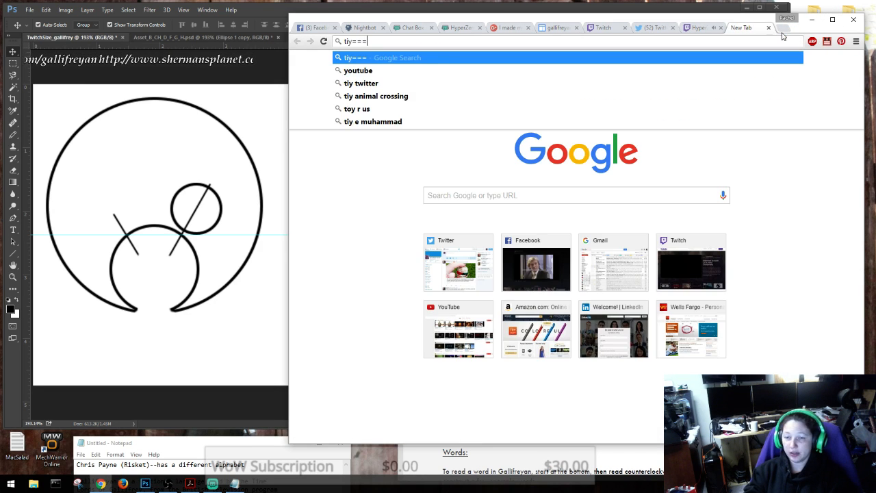
pyautogui.press('BackSpace')
pyautogui.press('BackSpace')
pyautogui.press('BackSpace')
pyautogui.write('youtu')
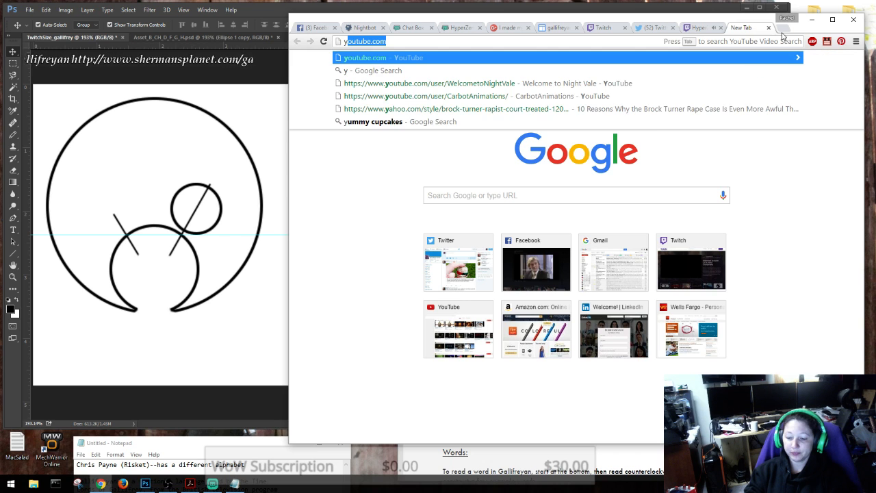
pyautogui.write('be.com')
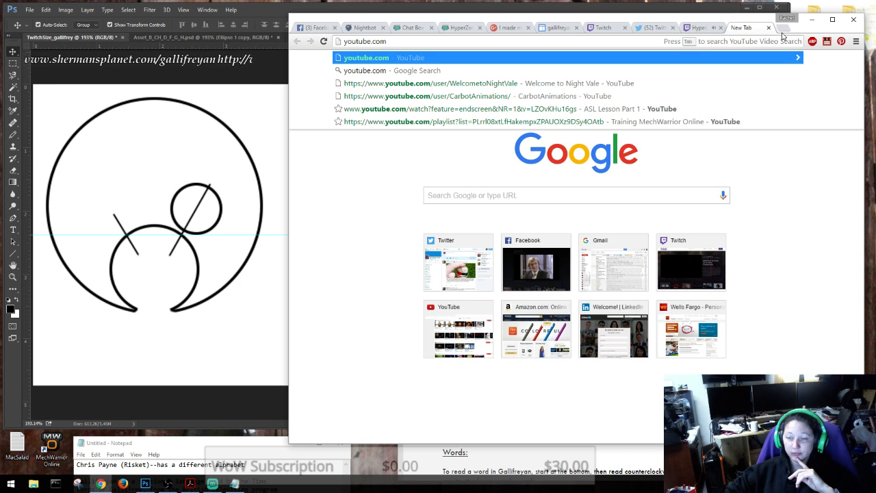
pyautogui.press('Return')
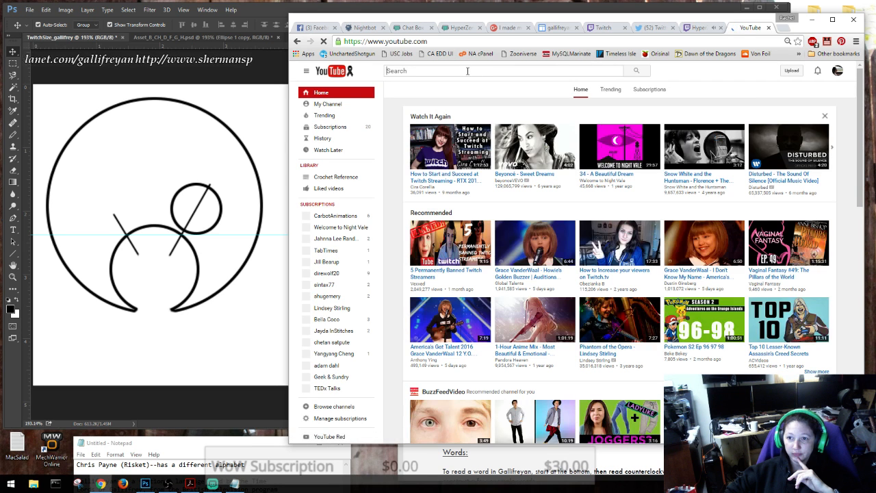
# Search YouTube for "dr. who theme song" and play the video Doctor Who Themes (All of Them).
pyautogui.click(468, 70)
pyautogui.write('dr')
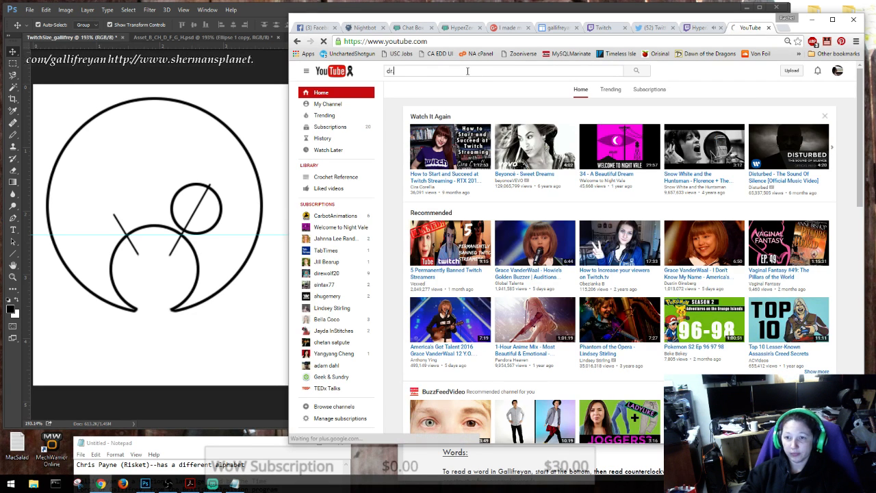
pyautogui.write('. who t')
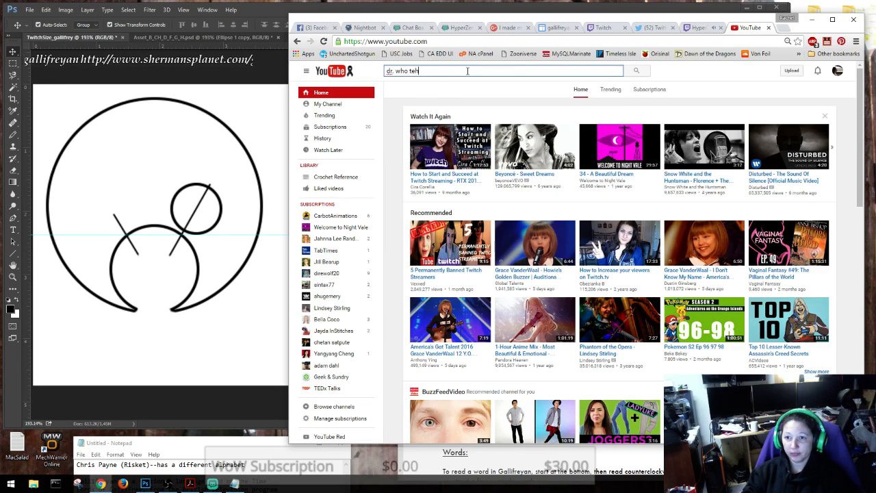
pyautogui.write('h')
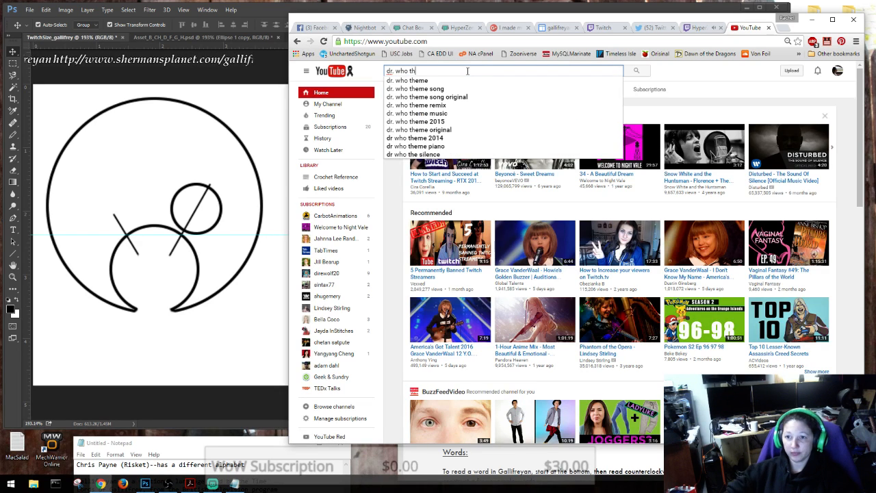
pyautogui.press('Down')
pyautogui.press('Down')
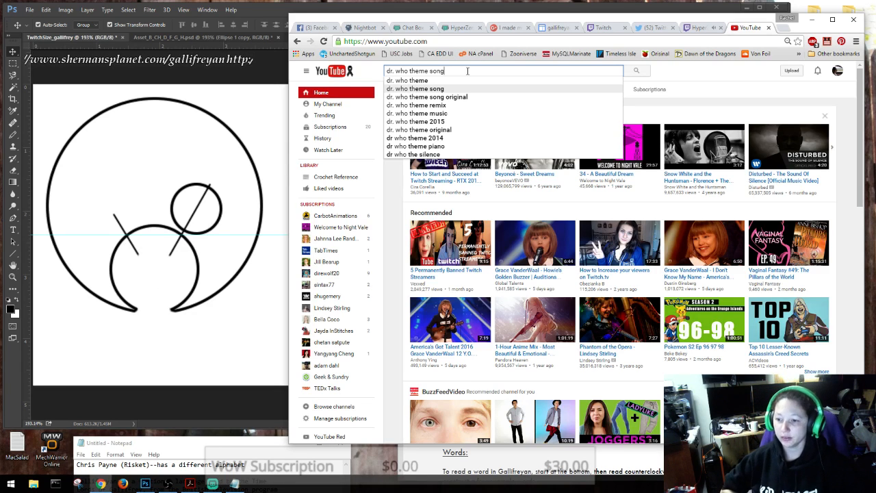
pyautogui.press('Return')
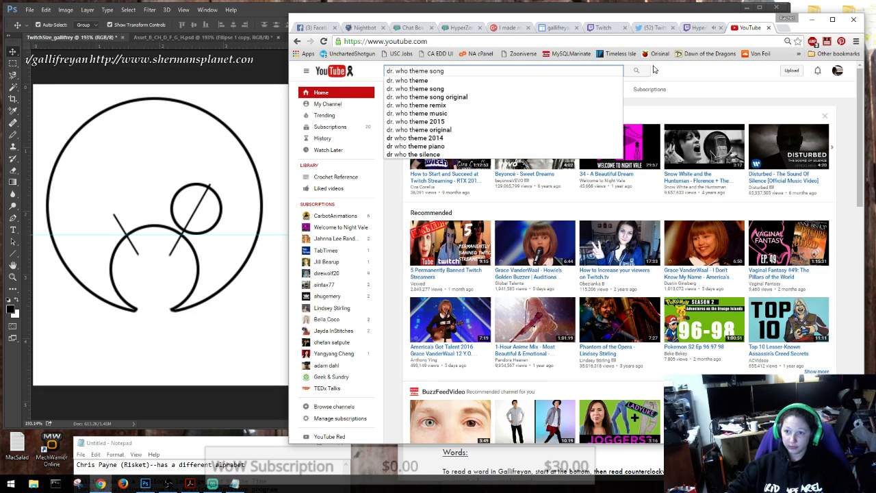
pyautogui.press('Return')
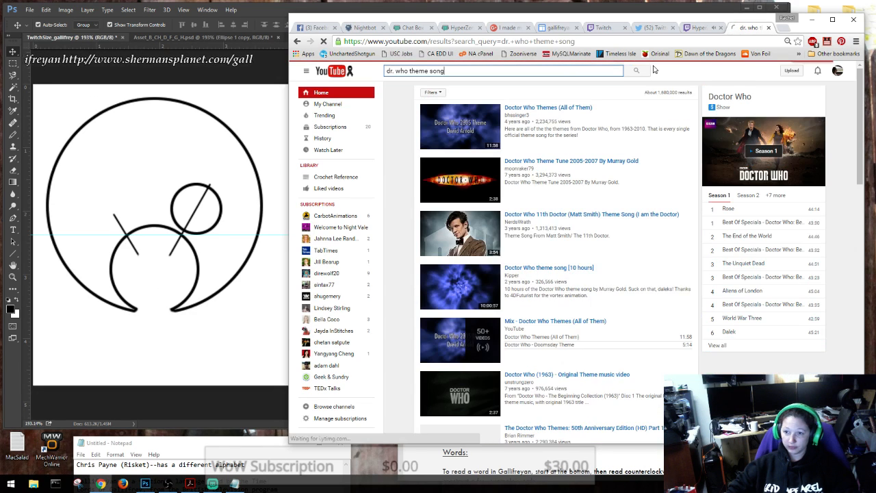
pyautogui.click(479, 123)
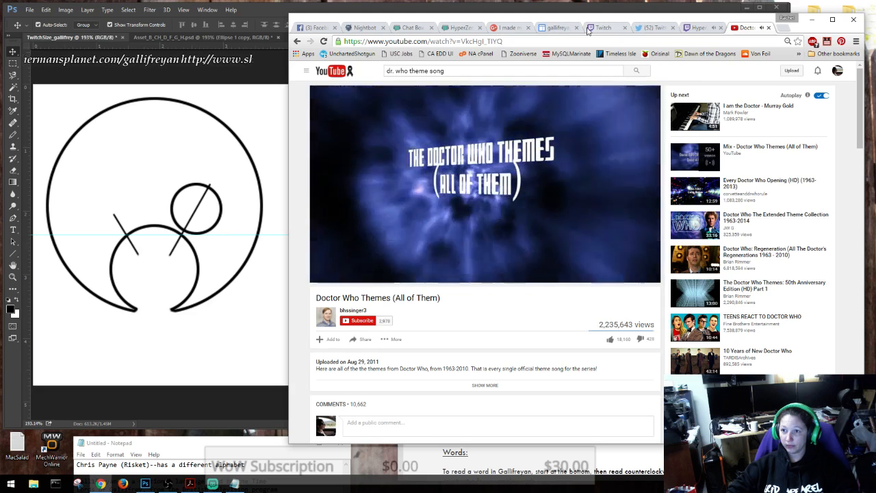
# Check the Gallifreyan guide site and Twitch channel page, and view the open Photoshop asset documents, returning to TwitchSize_gallifrey.
pyautogui.click(557, 28)
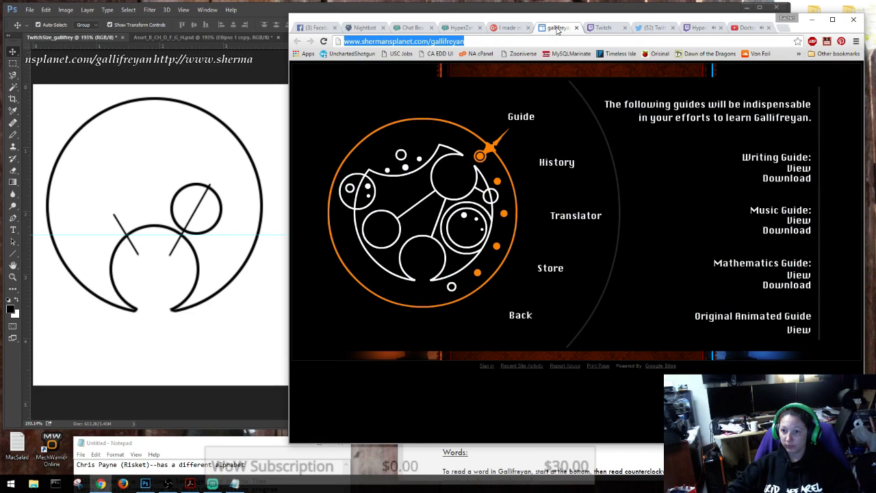
pyautogui.click(687, 28)
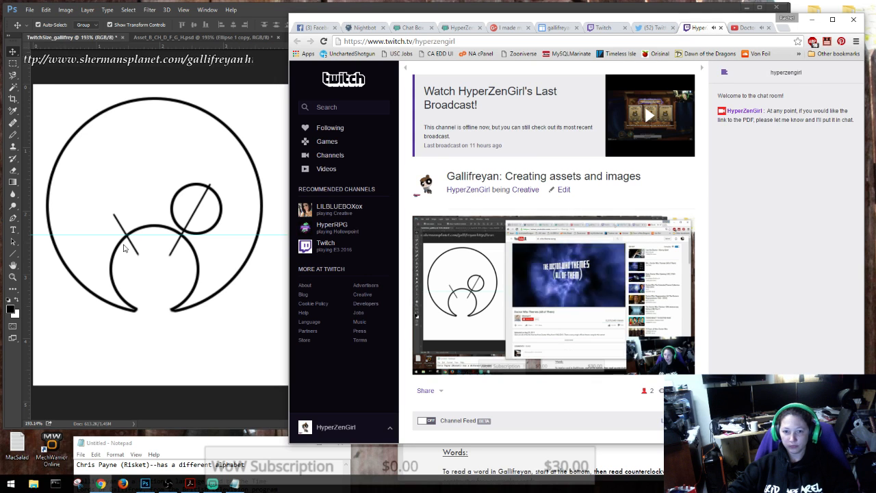
pyautogui.click(280, 25)
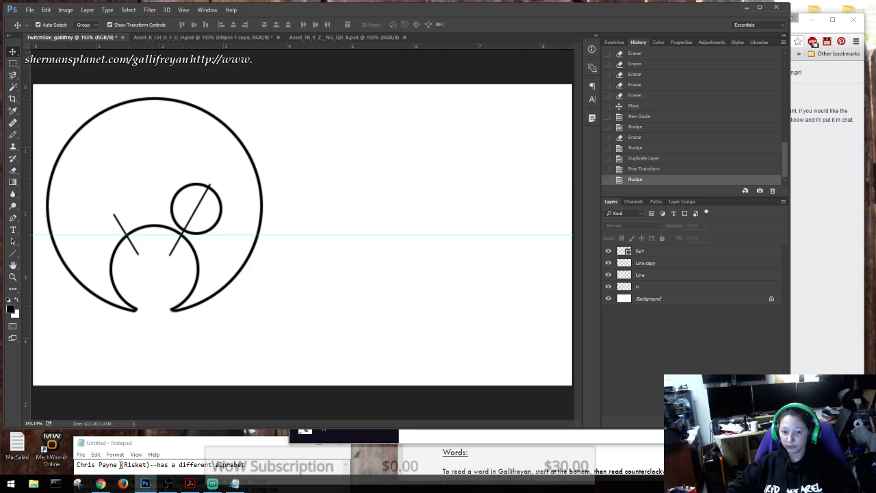
pyautogui.click(216, 37)
pyautogui.click(360, 37)
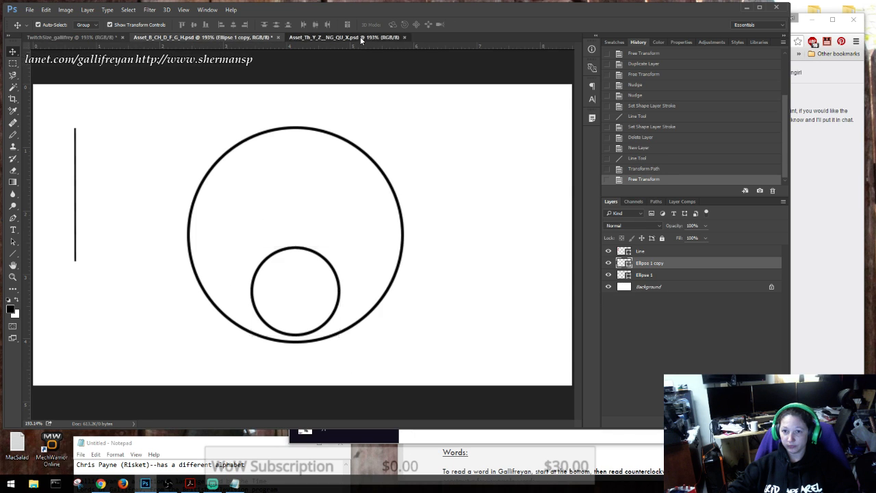
pyautogui.click(218, 38)
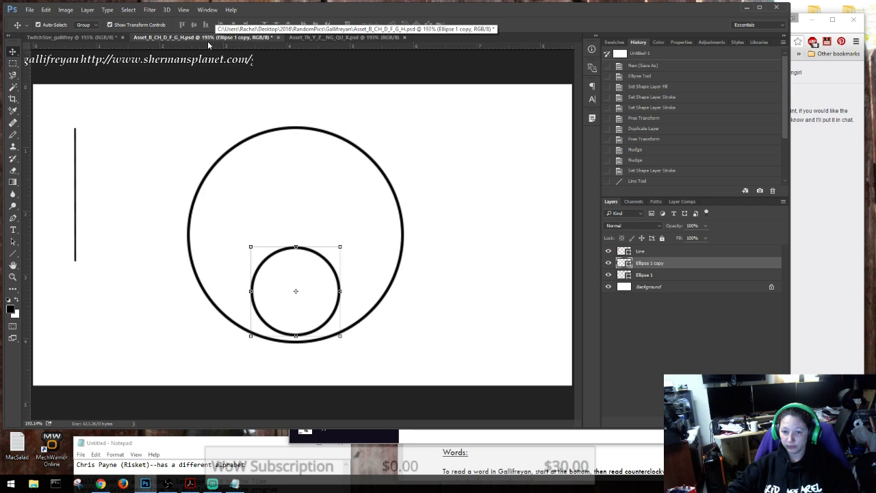
pyautogui.click(92, 37)
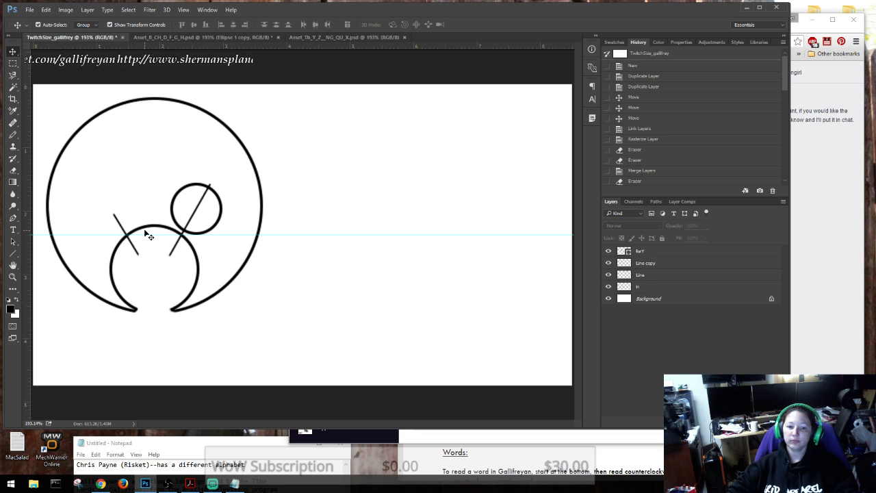
# Switch to Chrome, mute the live stream player on the Twitch channel page, and close the YouTube video tab.
pyautogui.click(386, 441)
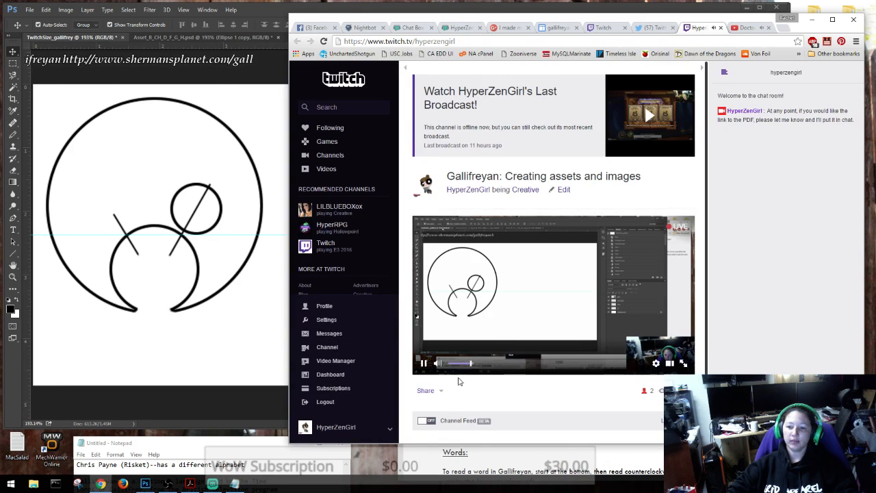
pyautogui.moveTo(426, 365)
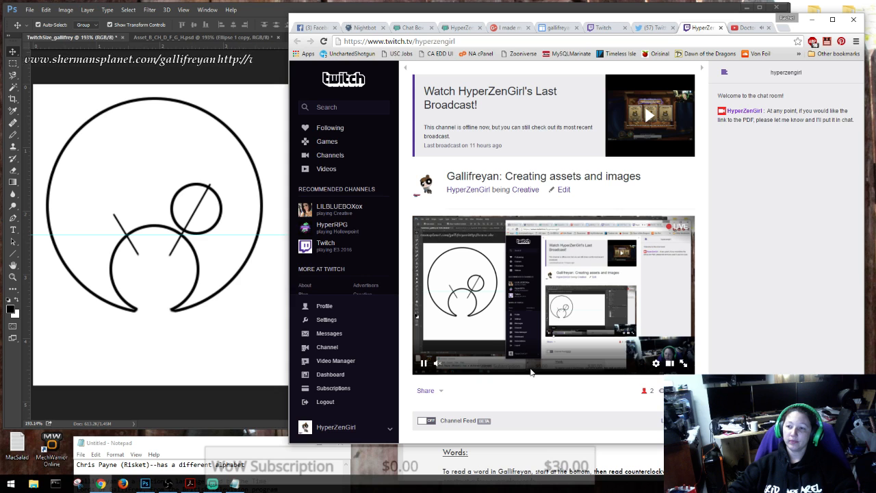
pyautogui.click(748, 28)
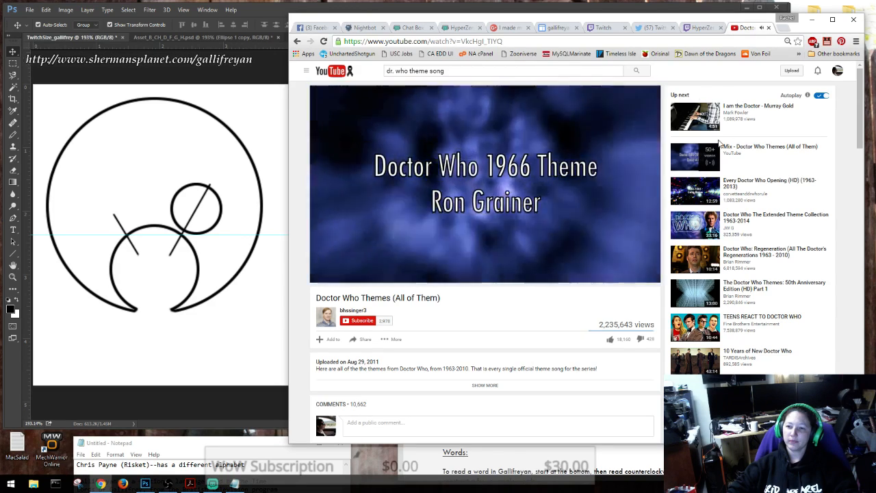
pyautogui.hotkey('ctrl', 'w')
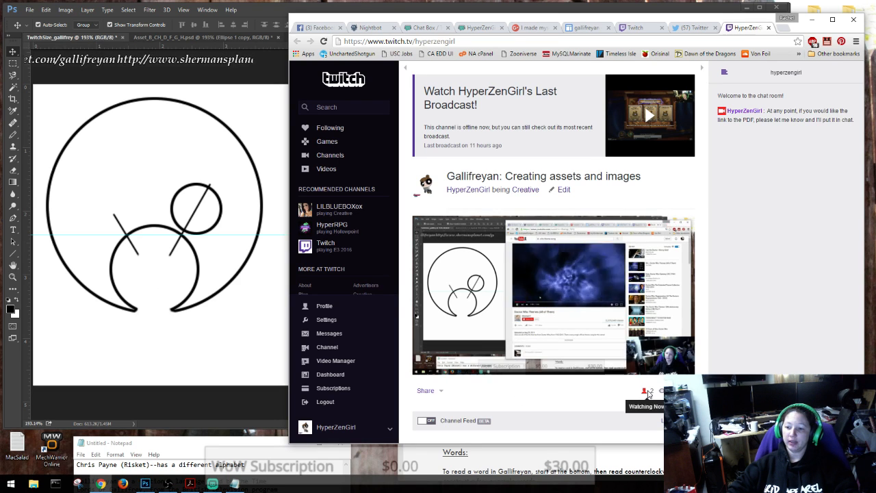
# Examine the Twitch channel's viewer list, the Twitter feed, and the video preview and chat on the Twitch dashboard.
pyautogui.click(647, 392)
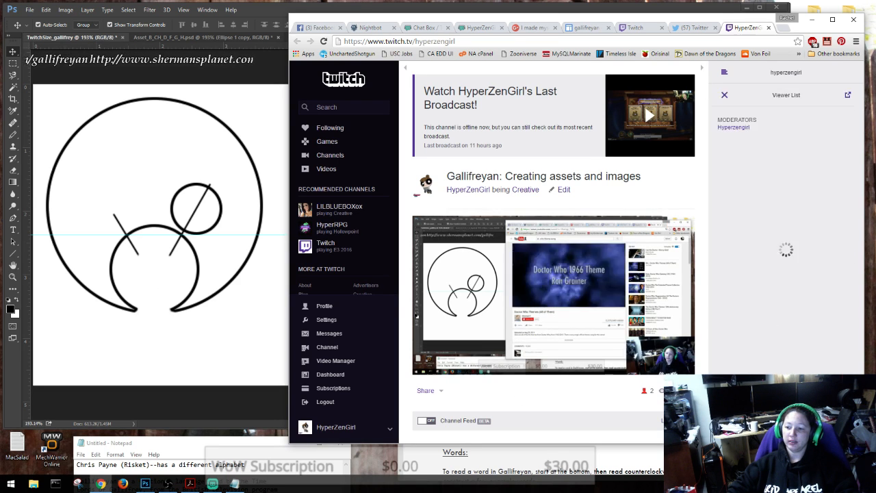
pyautogui.click(724, 96)
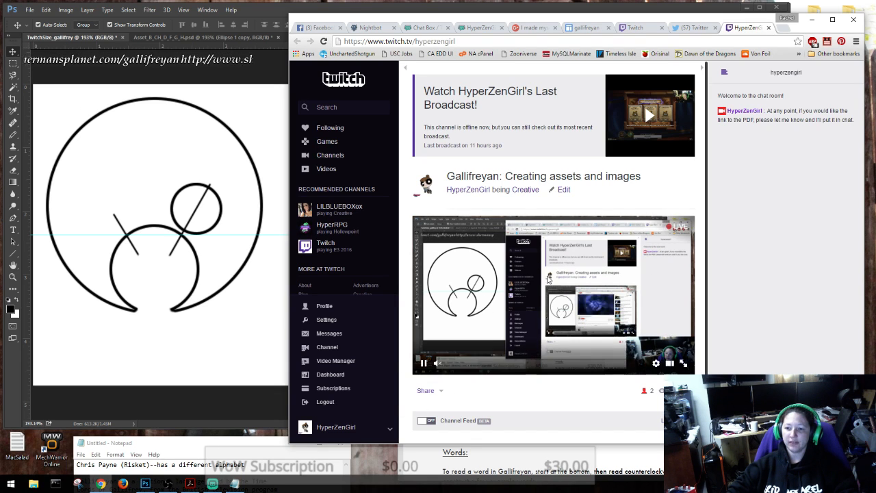
pyautogui.click(693, 28)
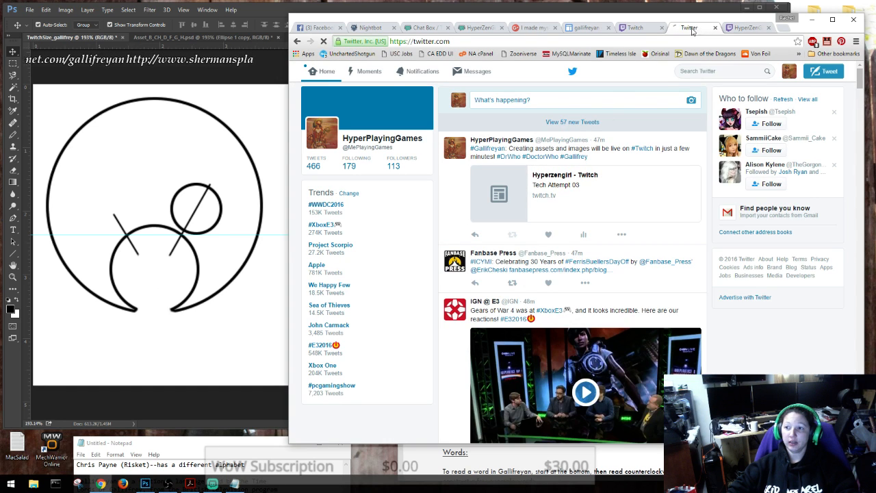
pyautogui.click(651, 28)
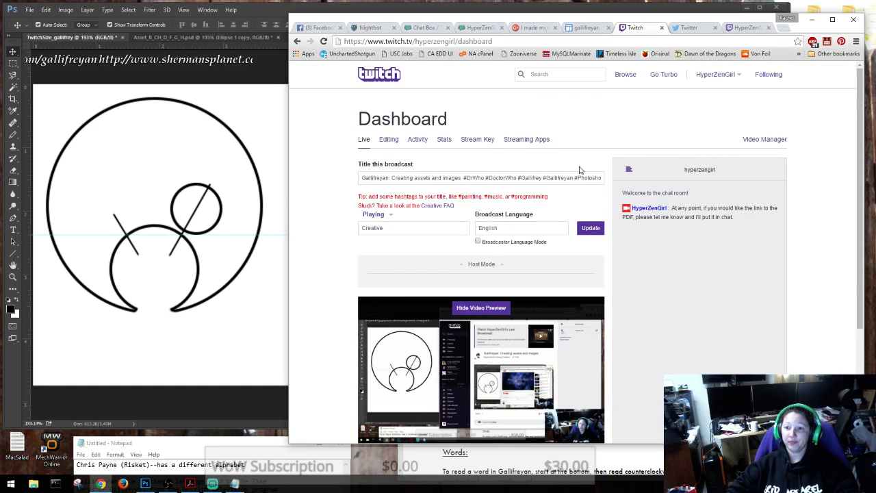
pyautogui.scroll(-3, 580, 170)
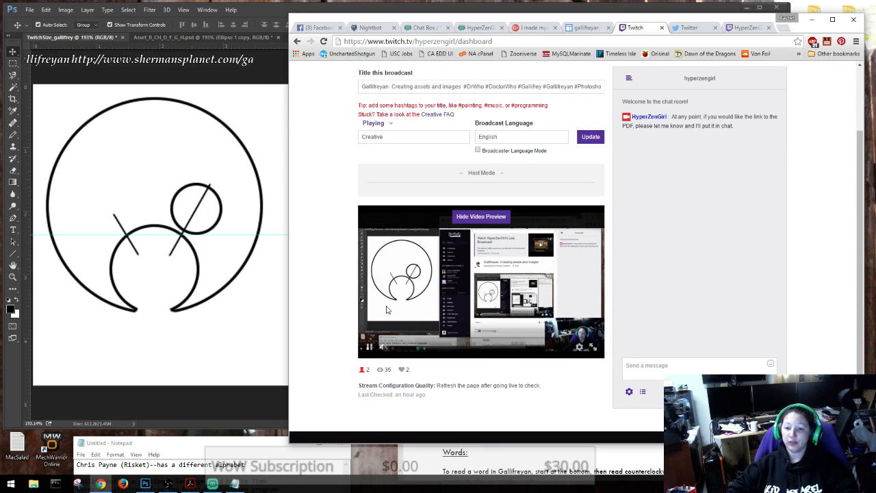
pyautogui.scroll(2, 386, 309)
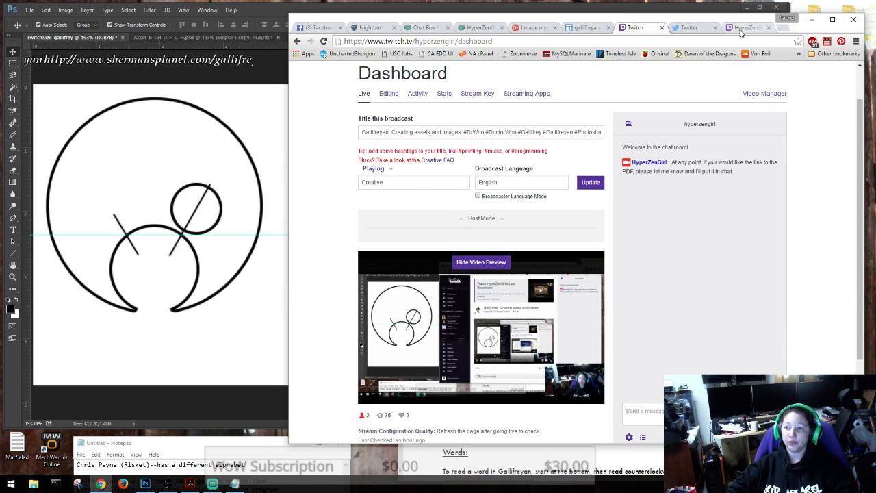
# Close the Twitch channel page tab and return to the Twitch dashboard.
pyautogui.click(744, 28)
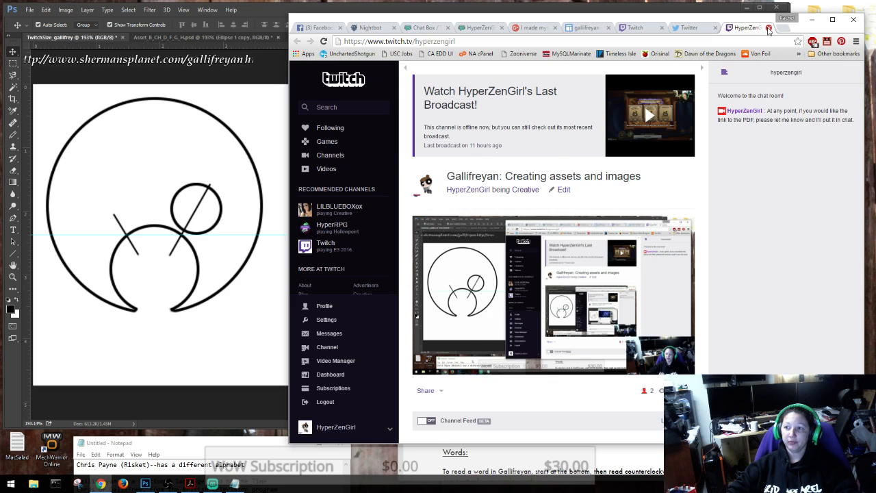
pyautogui.click(768, 28)
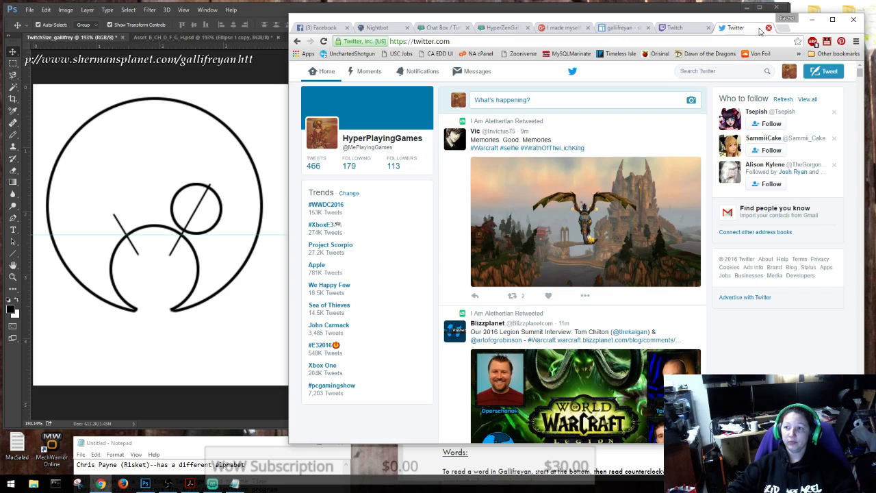
pyautogui.click(674, 28)
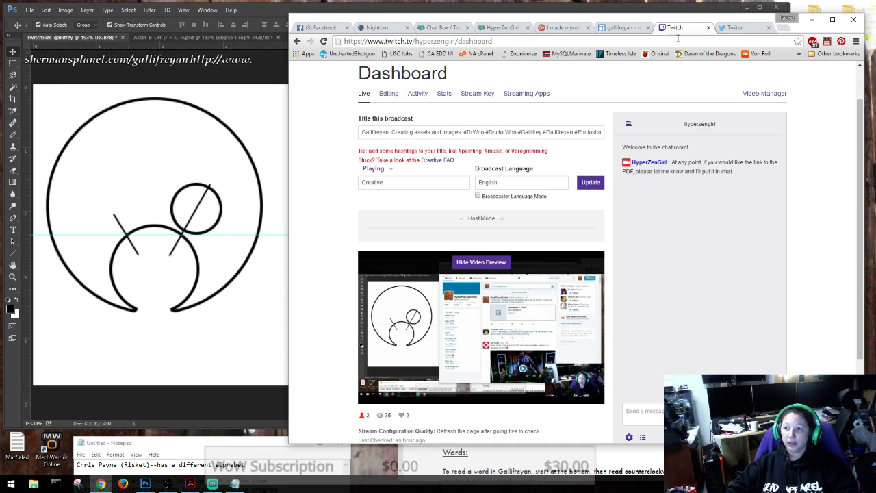
# Bring up the Gallifreyan PDF in Acrobat Reader and minimize Chrome so the PDF sits beside the Photoshop canvas.
pyautogui.click(211, 372)
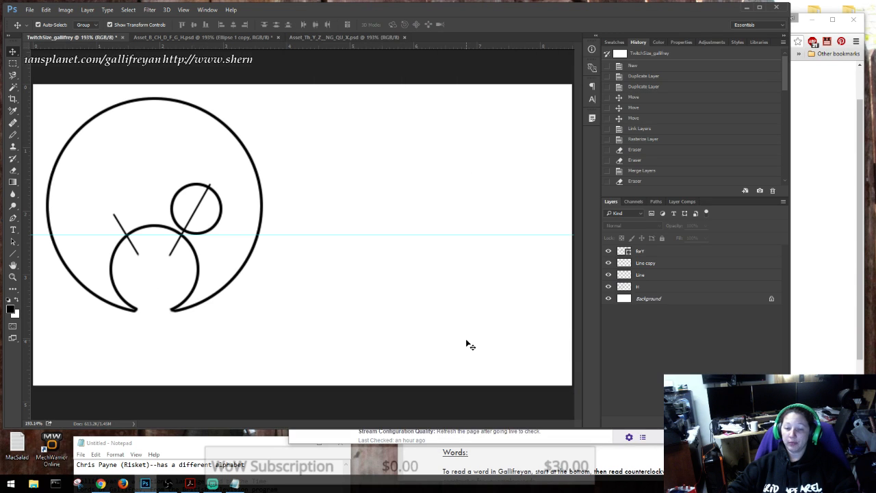
pyautogui.click(840, 247)
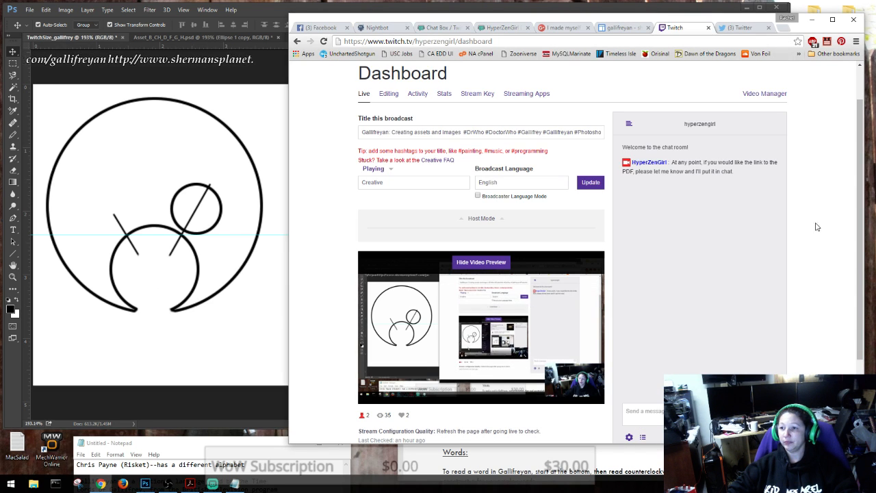
pyautogui.click(559, 460)
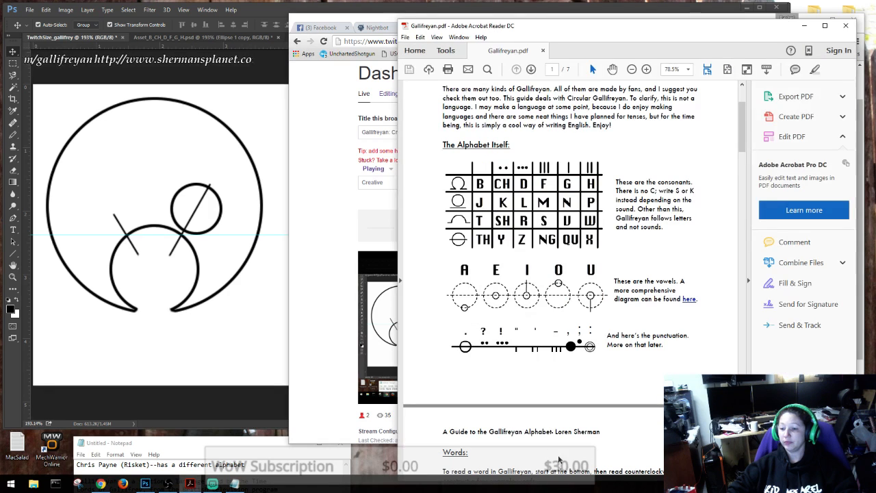
pyautogui.click(368, 15)
pyautogui.click(810, 20)
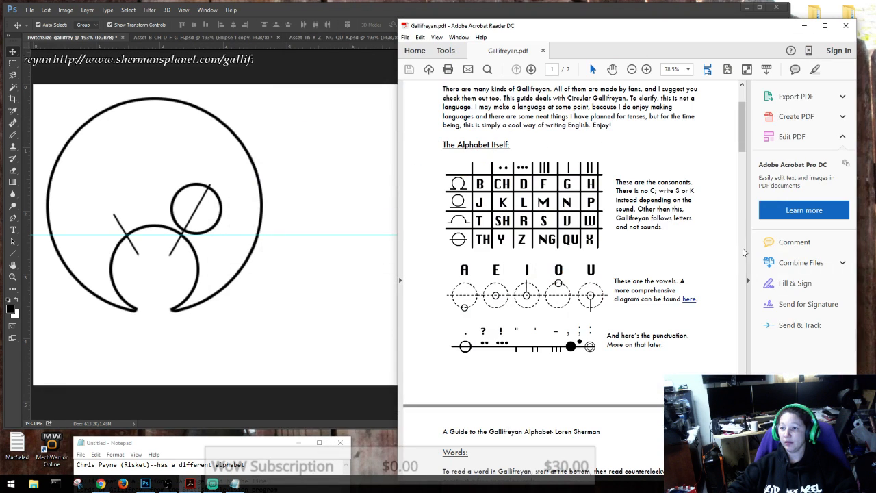
# Read through the Gallifreyan PDF's Words, Sentences, Punctuation, Connecting Sentences and The Real Test sections.
pyautogui.scroll(-1, 682, 302)
pyautogui.scroll(-10, 682, 301)
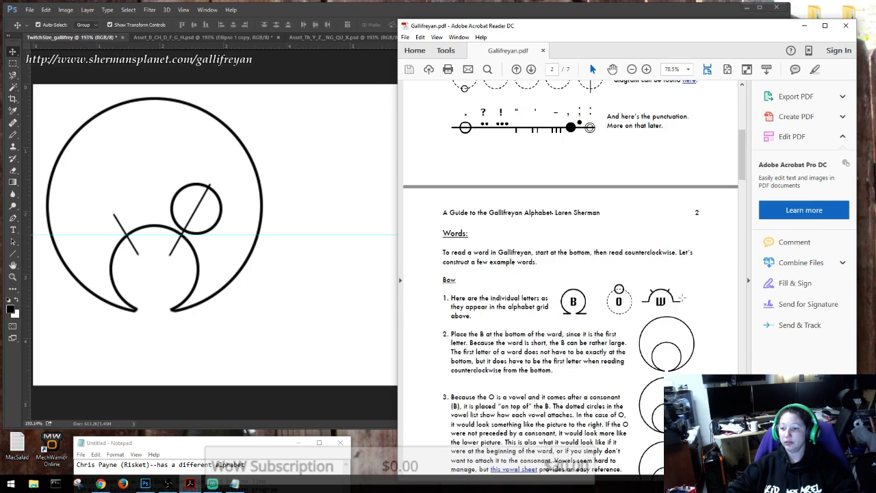
pyautogui.scroll(-10, 681, 300)
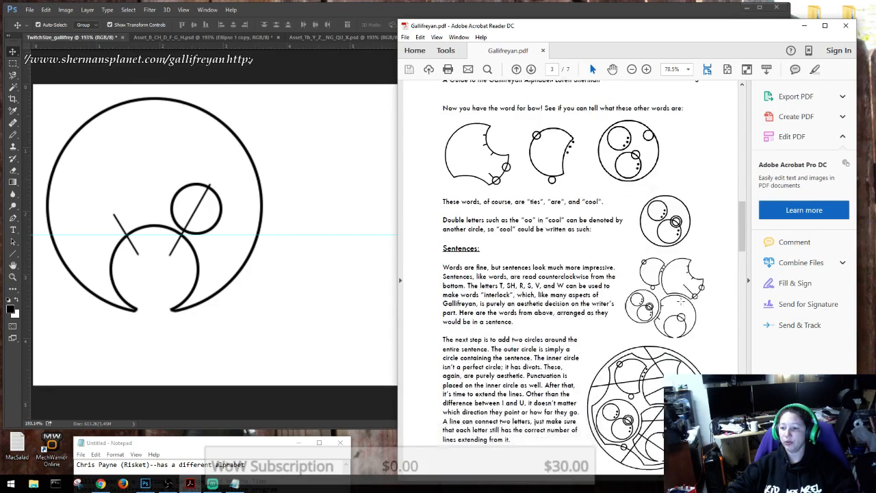
pyautogui.scroll(-8, 680, 300)
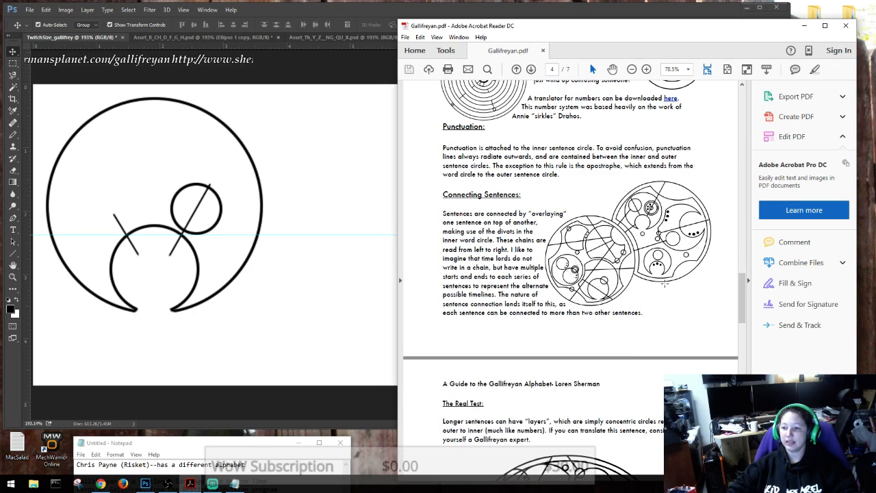
pyautogui.scroll(-5, 580, 322)
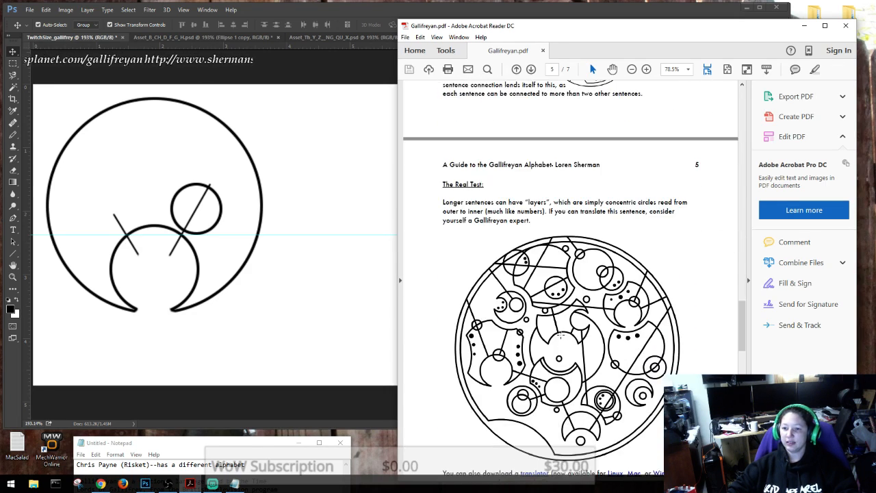
pyautogui.scroll(-4, 559, 335)
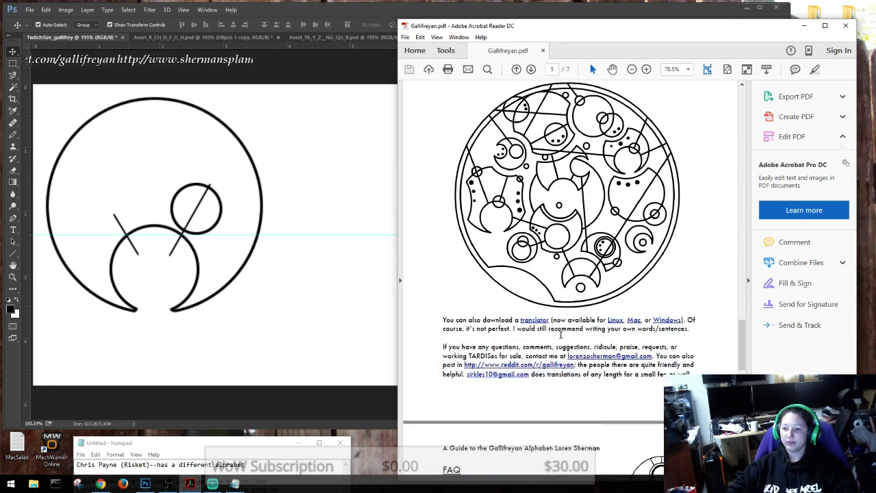
# Read through the Gallifreyan PDF's FAQ, Diacritics and More letters sections and return to the alphabet chart on page 1.
pyautogui.scroll(-3, 560, 335)
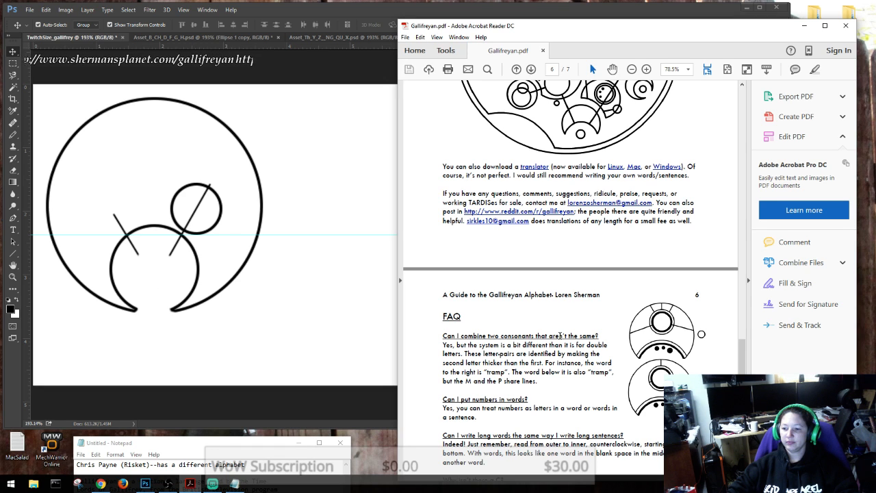
pyautogui.scroll(-5, 559, 335)
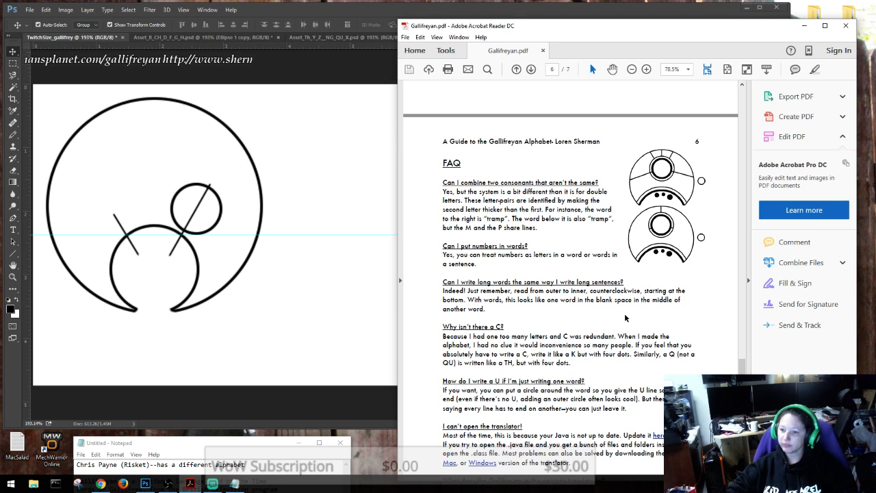
pyautogui.scroll(-3, 641, 292)
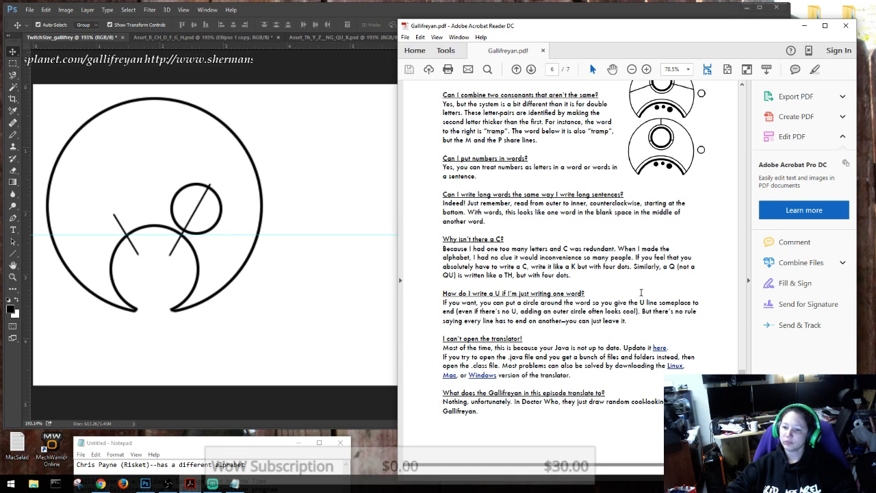
pyautogui.scroll(-1, 505, 294)
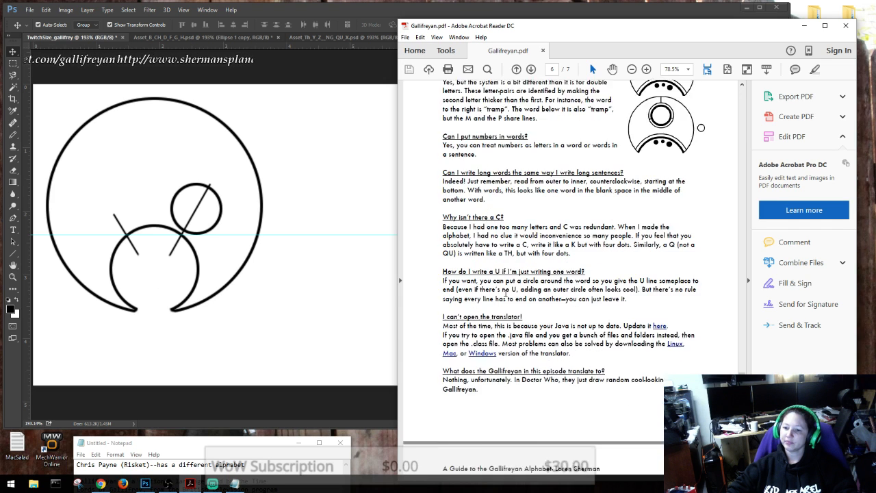
pyautogui.scroll(-10, 505, 294)
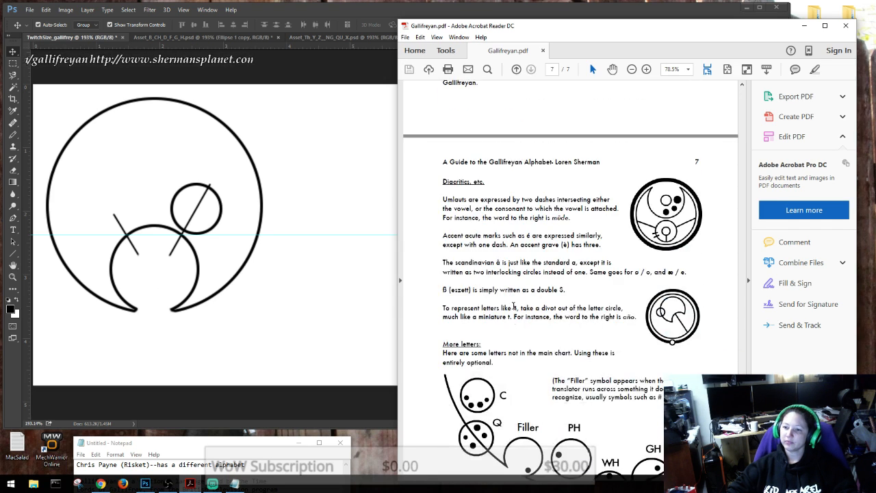
pyautogui.scroll(-2, 513, 306)
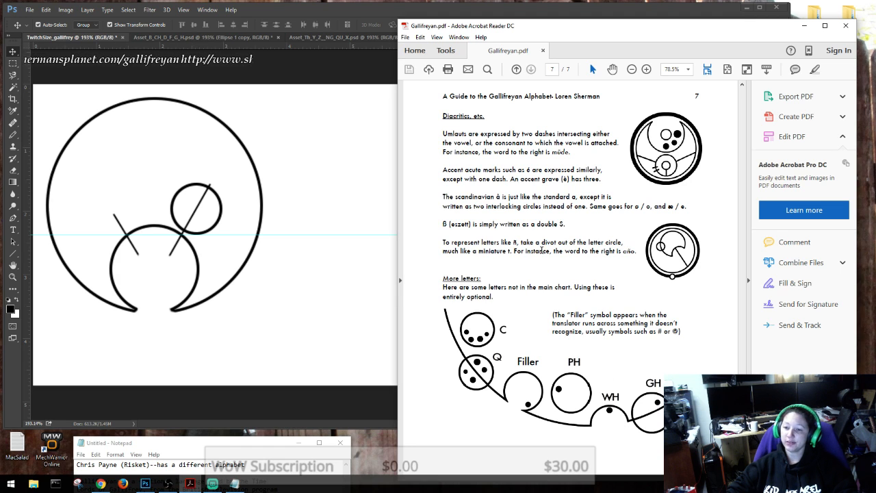
pyautogui.scroll(-1, 572, 260)
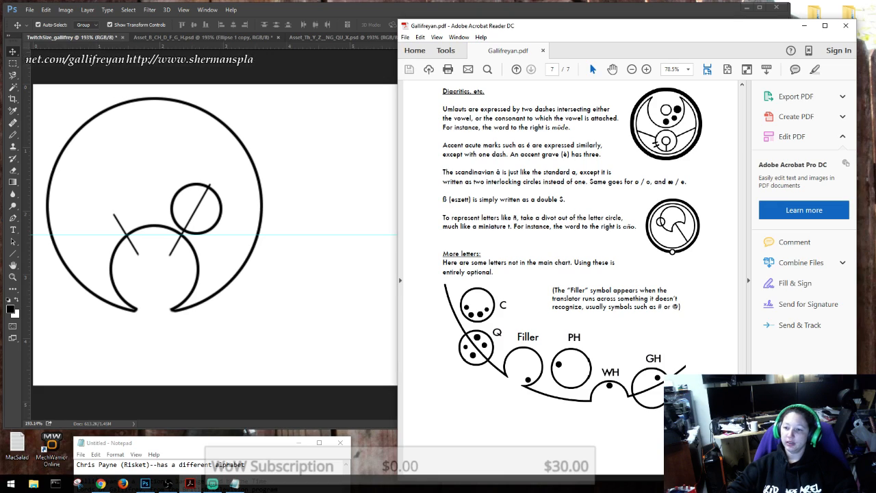
pyautogui.scroll(10, 573, 273)
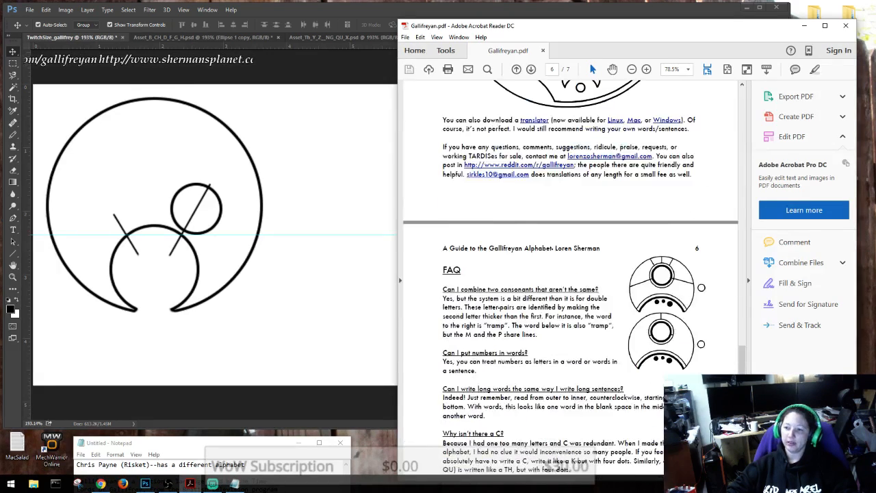
pyautogui.scroll(3, 572, 274)
pyautogui.moveTo(743, 361); pyautogui.dragTo(727, 109)
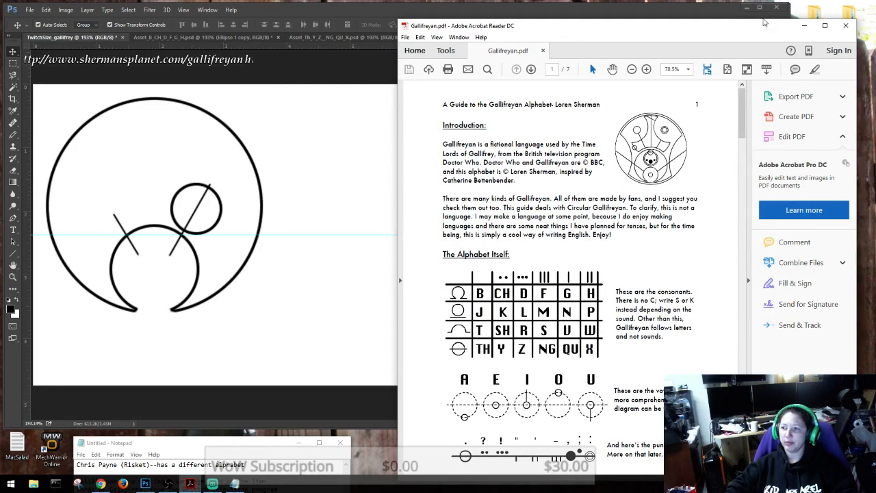
# Check the live preview and stream status in Open Broadcaster Software, and minimize its window to return to the Gallifreyan PDF.
pyautogui.click(804, 25)
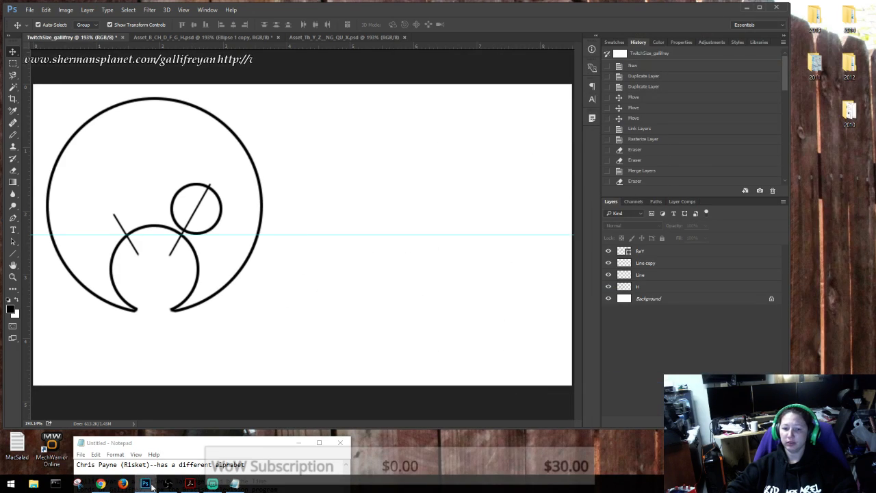
pyautogui.click(190, 483)
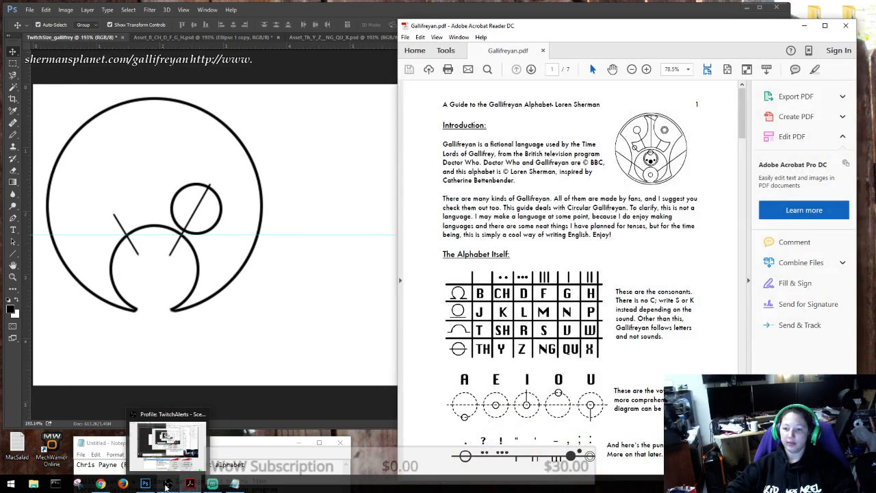
pyautogui.click(166, 485)
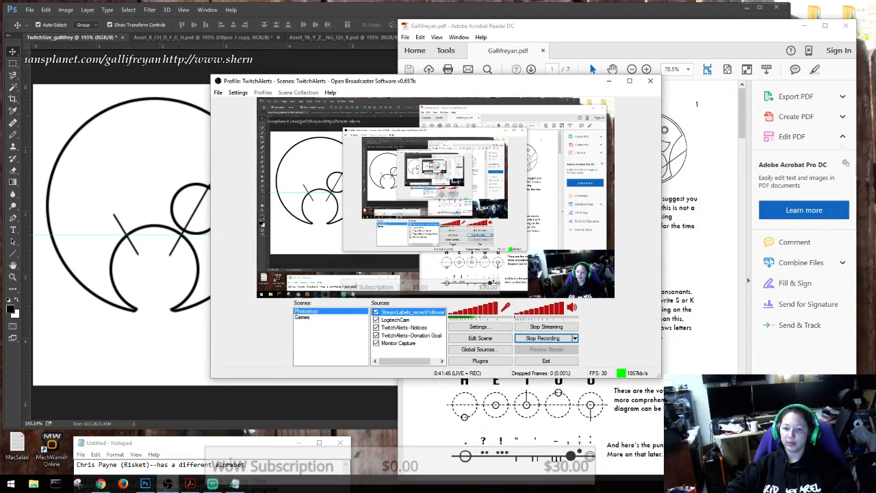
pyautogui.click(608, 81)
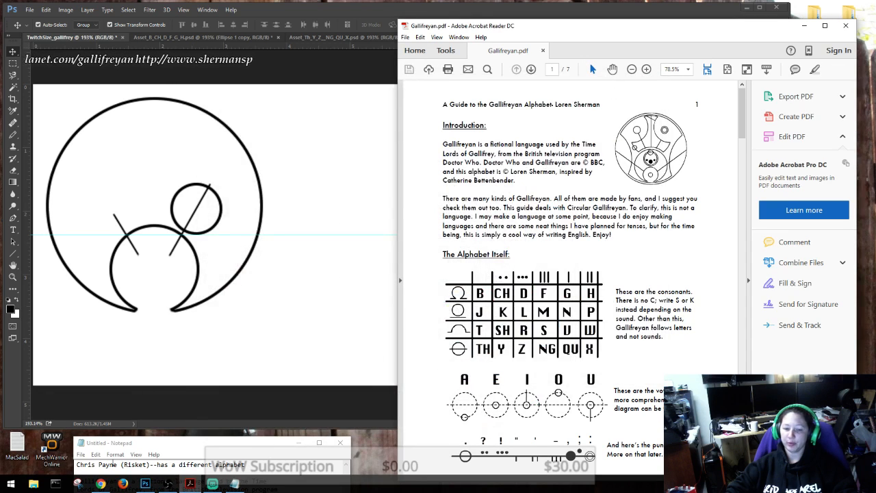
# Switch to the Twitch dashboard in Chrome and check the video preview, viewer statistics and chat.
pyautogui.click(100, 484)
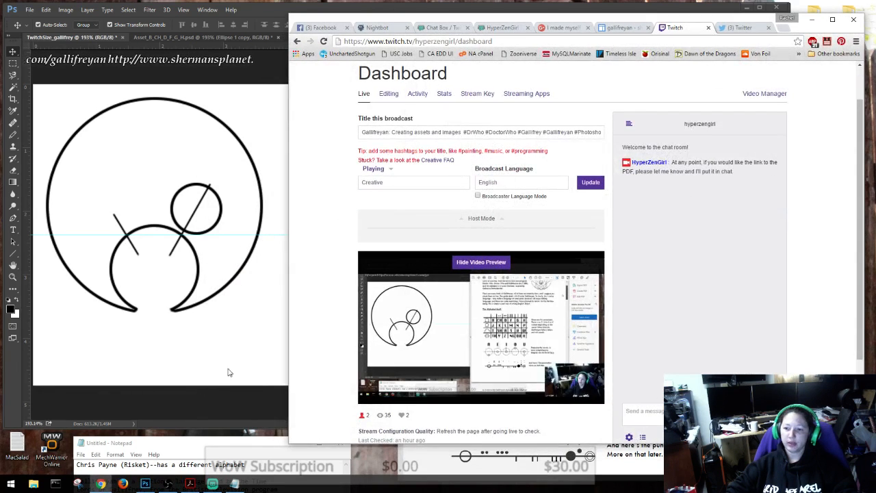
pyautogui.scroll(-2, 317, 273)
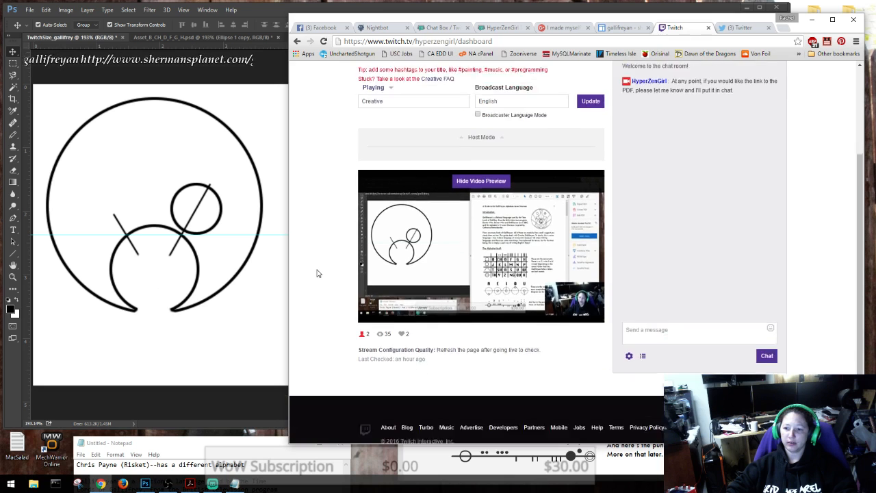
pyautogui.scroll(-1, 317, 273)
pyautogui.scroll(1, 317, 273)
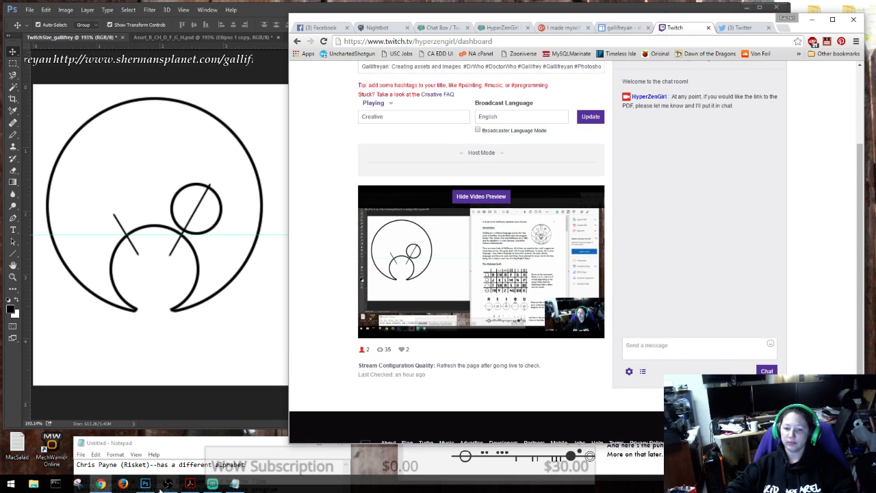
# Bring up the Open Broadcaster Software window with its streaming and recording controls over the Twitch dashboard.
pyautogui.moveTo(168, 486)
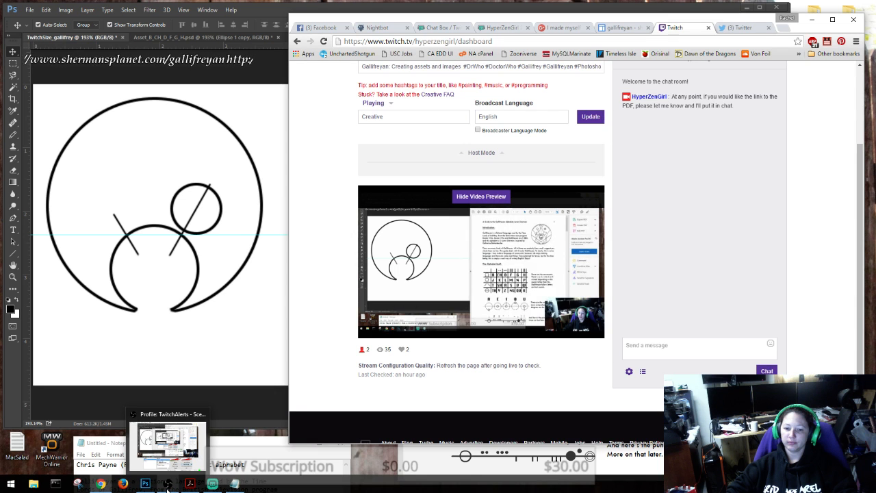
pyautogui.click(167, 486)
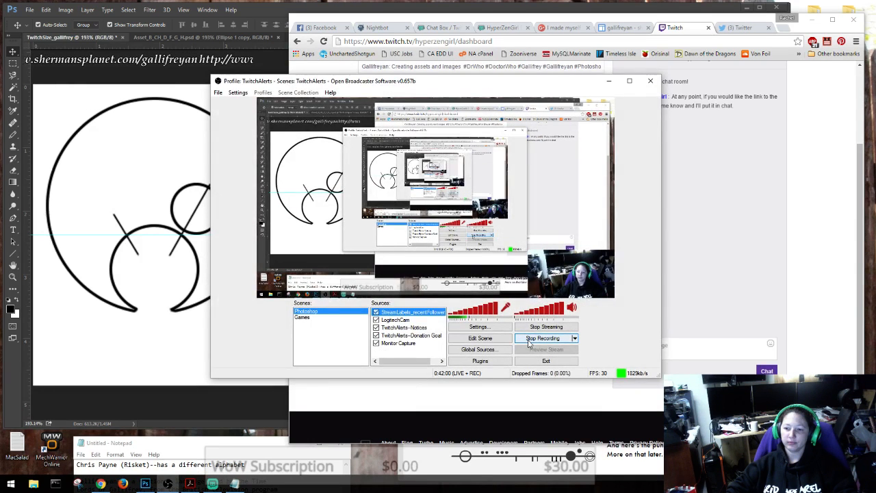